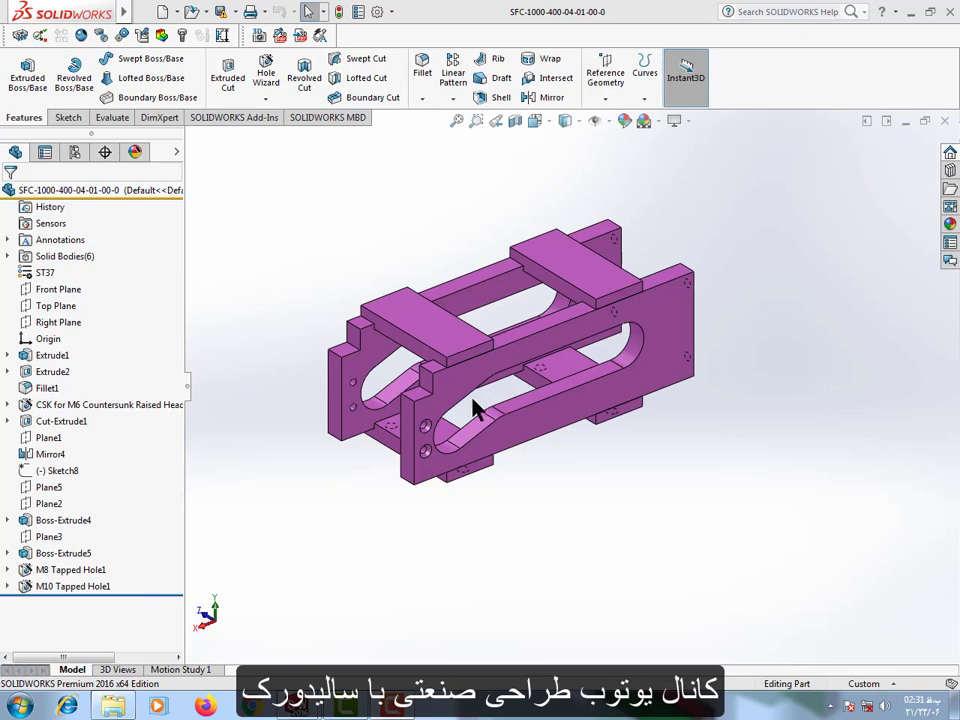
Examine the frame part from several sides, including its countersunk holes, slotted side plates, tapped end holes and cross pads.
{"action": "middle_click_drag", "start_coordinate": [473, 401], "coordinate": [662, 397]}
{"action": "scroll", "coordinate": [626, 437], "scroll_direction": "down", "scroll_amount": 5}
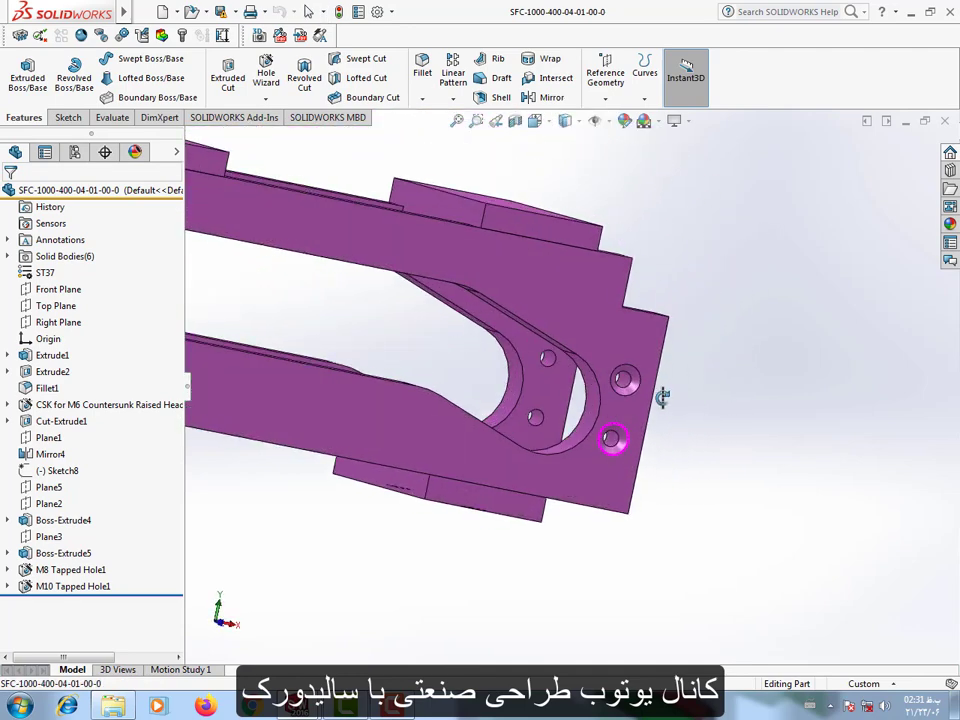
{"action": "scroll", "coordinate": [452, 437], "scroll_direction": "up", "scroll_amount": 5}
{"action": "scroll", "coordinate": [335, 346], "scroll_direction": "down", "scroll_amount": 1}
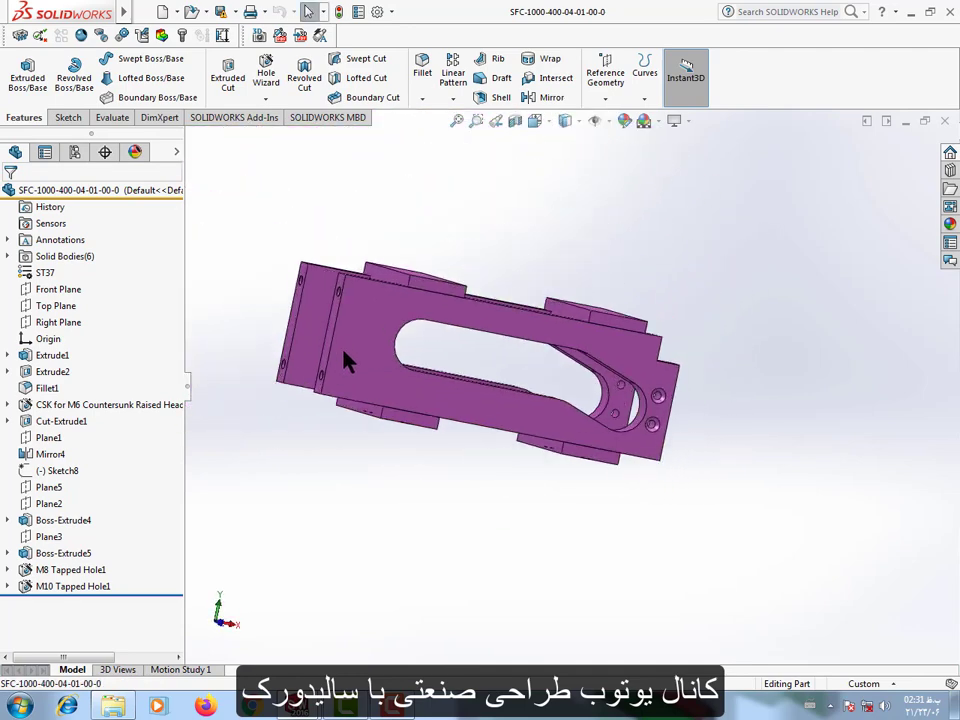
{"action": "middle_click_drag", "start_coordinate": [345, 362], "coordinate": [505, 444]}
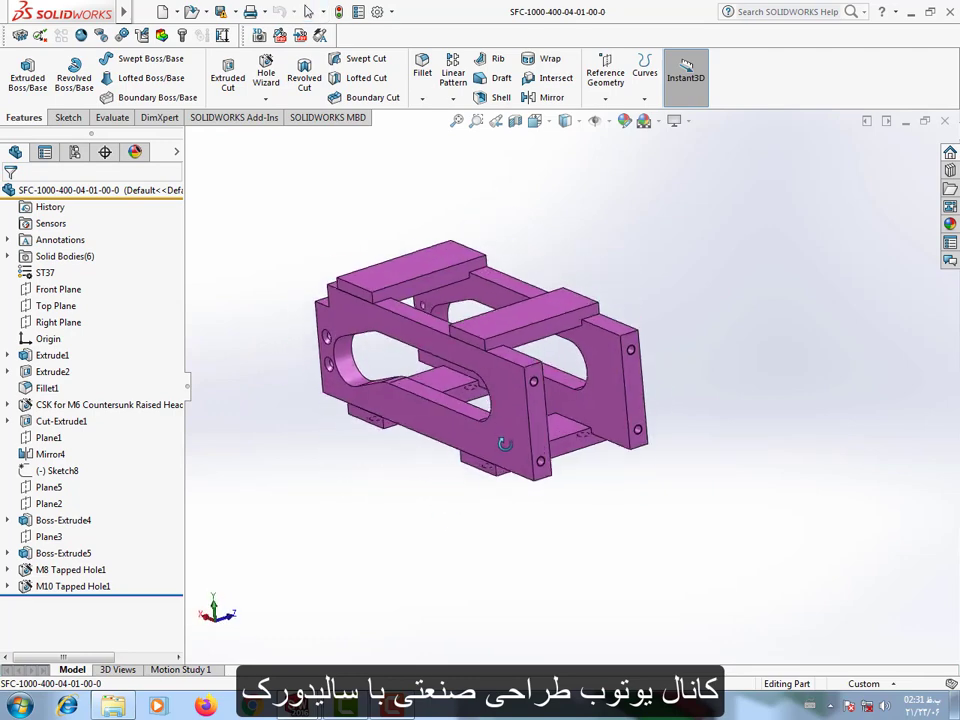
{"action": "scroll", "coordinate": [505, 444], "scroll_direction": "down", "scroll_amount": 7}
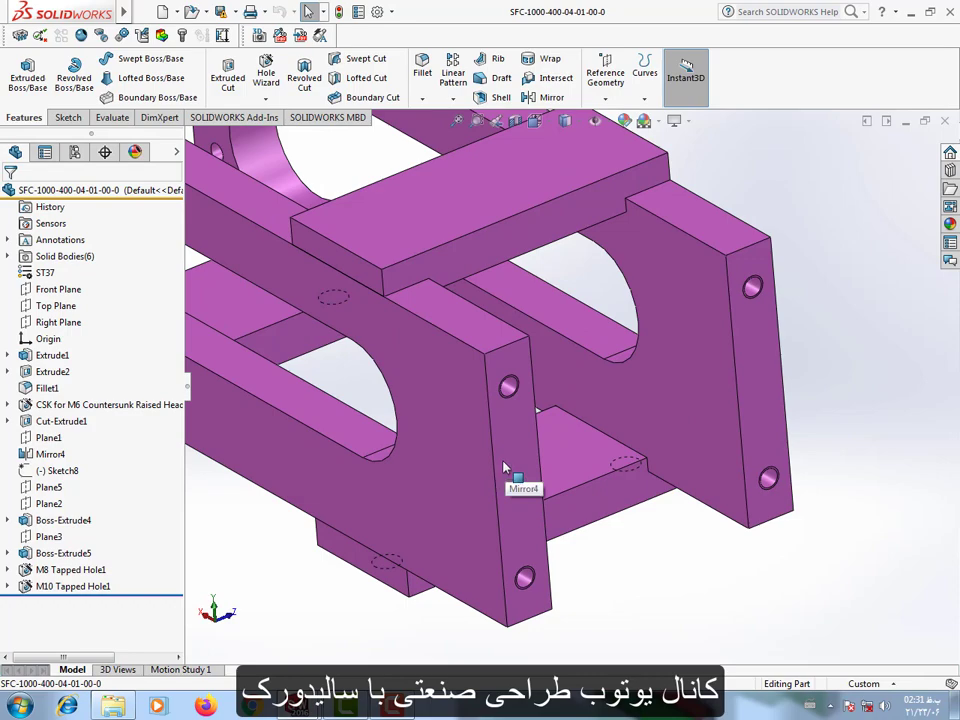
{"action": "scroll", "coordinate": [505, 466], "scroll_direction": "up", "scroll_amount": 5}
{"action": "middle_click_drag", "start_coordinate": [516, 489], "coordinate": [715, 435]}
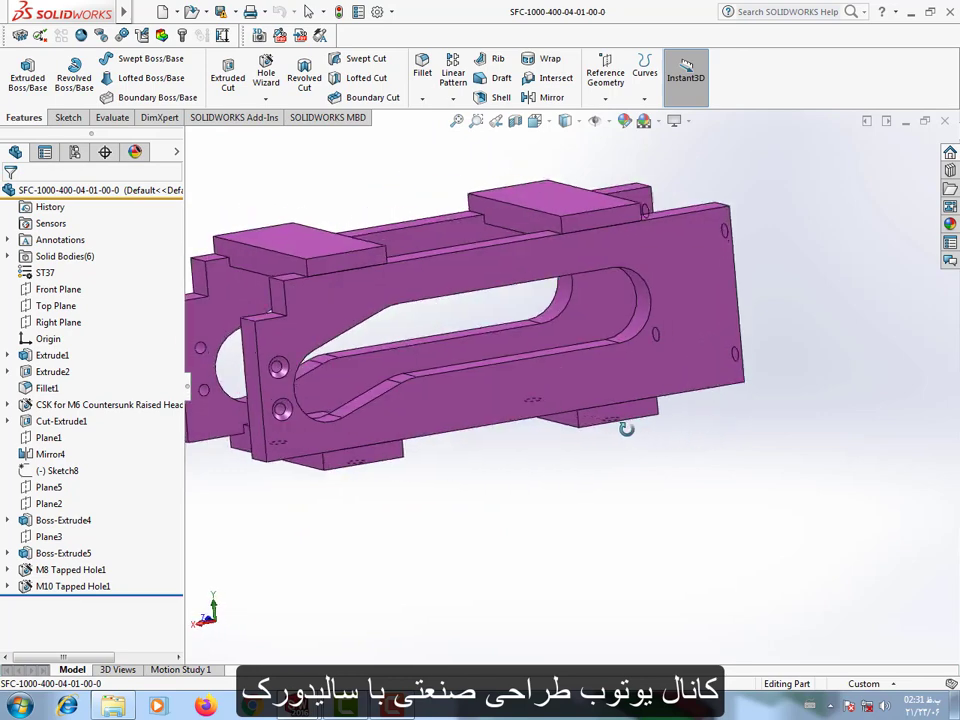
{"action": "scroll", "coordinate": [639, 439], "scroll_direction": "up", "scroll_amount": 3}
{"action": "middle_click_drag", "start_coordinate": [639, 439], "coordinate": [491, 396]}
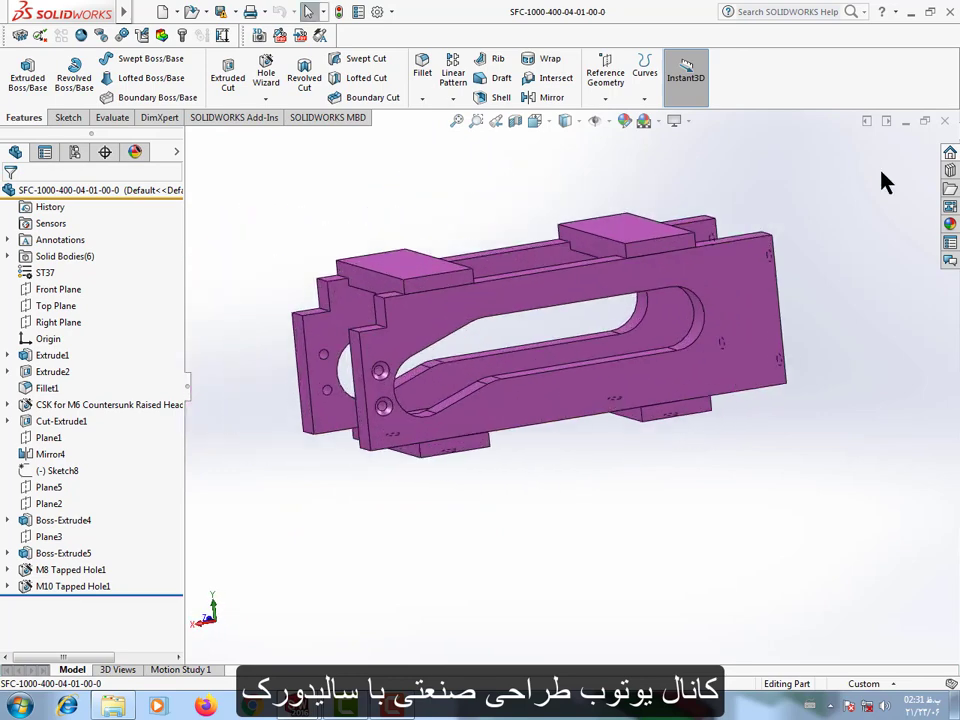
{"action": "left_click", "coordinate": [907, 119]}
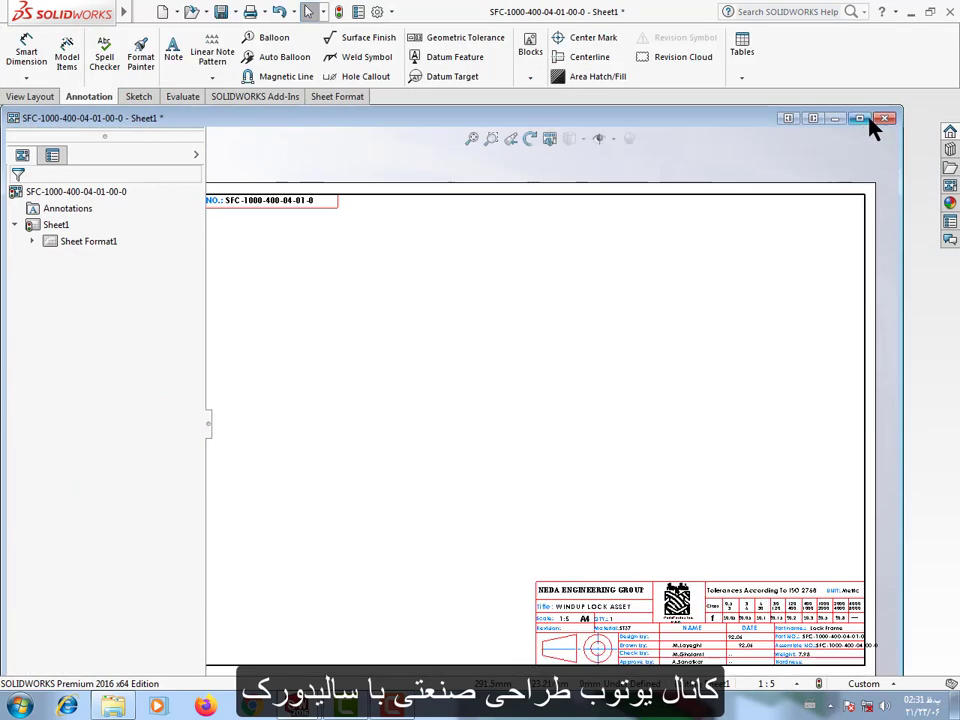
{"action": "left_click", "coordinate": [860, 120]}
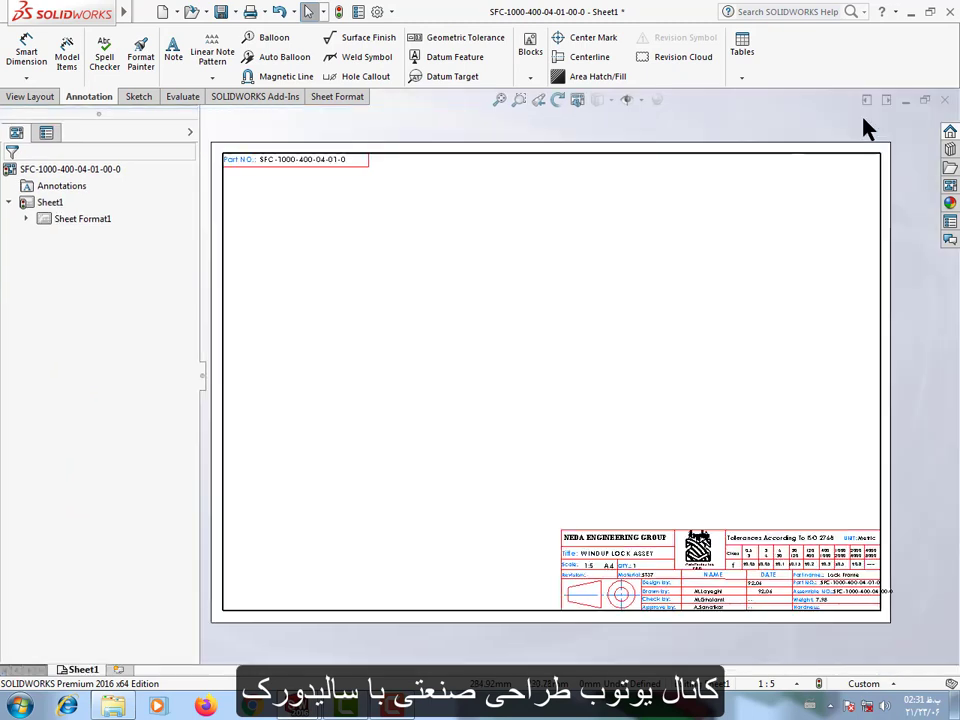
{"action": "right_click", "coordinate": [589, 370]}
{"action": "left_click", "coordinate": [440, 342]}
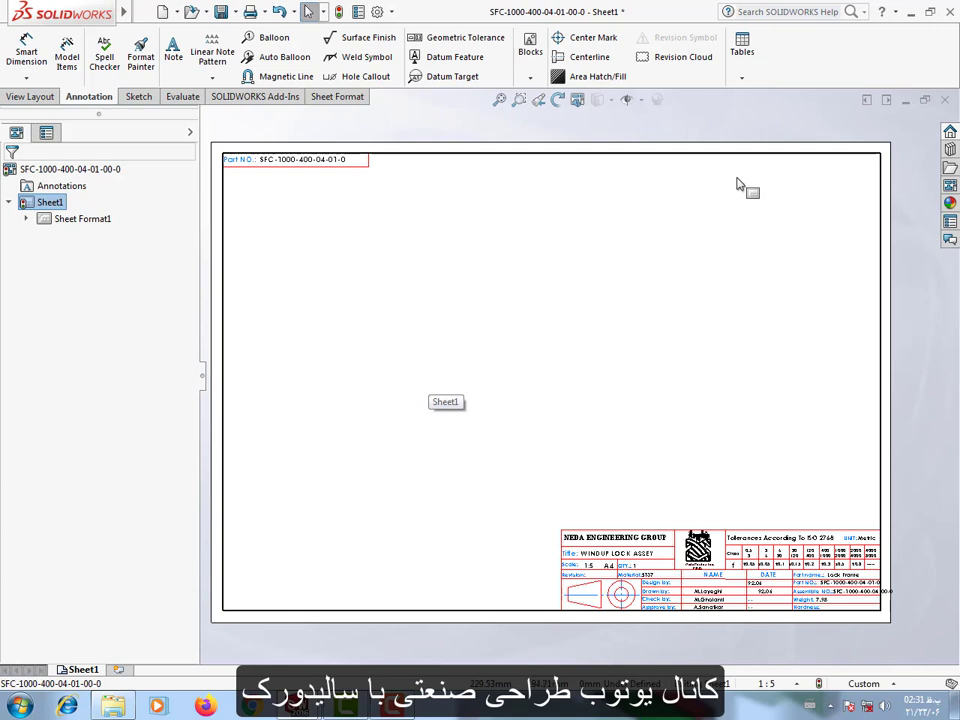
{"action": "left_click", "coordinate": [142, 13]}
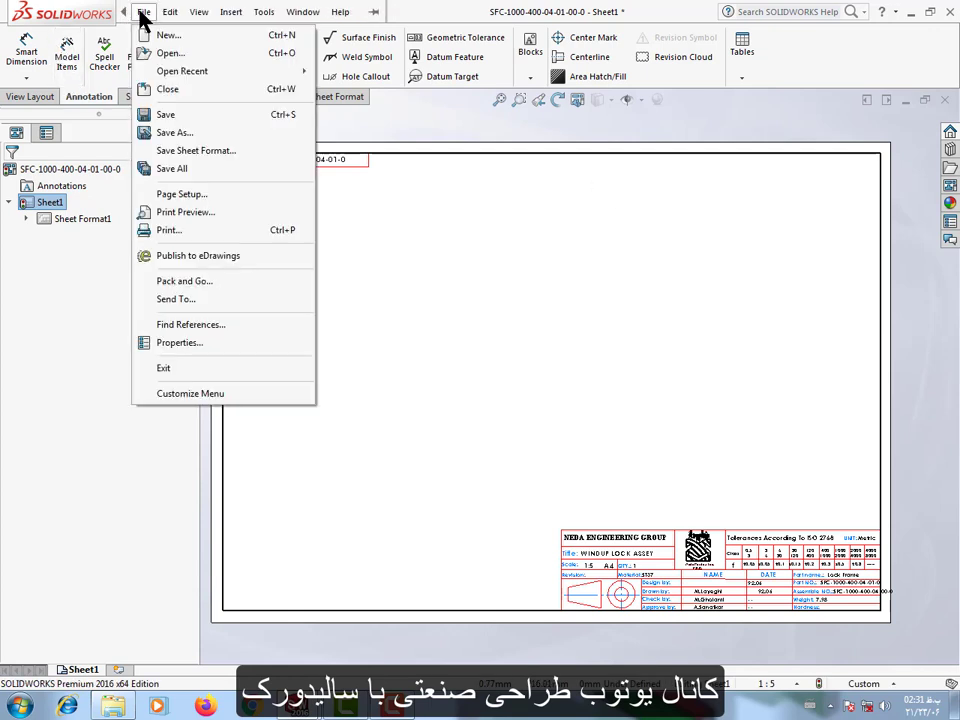
{"action": "left_click", "coordinate": [41, 101]}
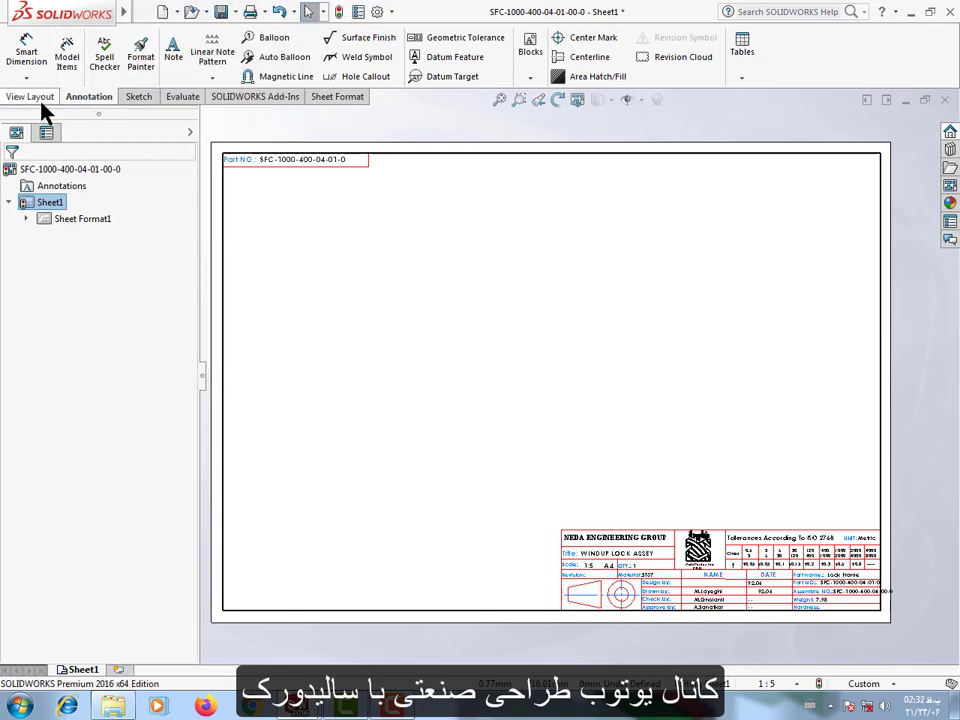
{"action": "left_click", "coordinate": [39, 99]}
{"action": "left_click", "coordinate": [57, 60]}
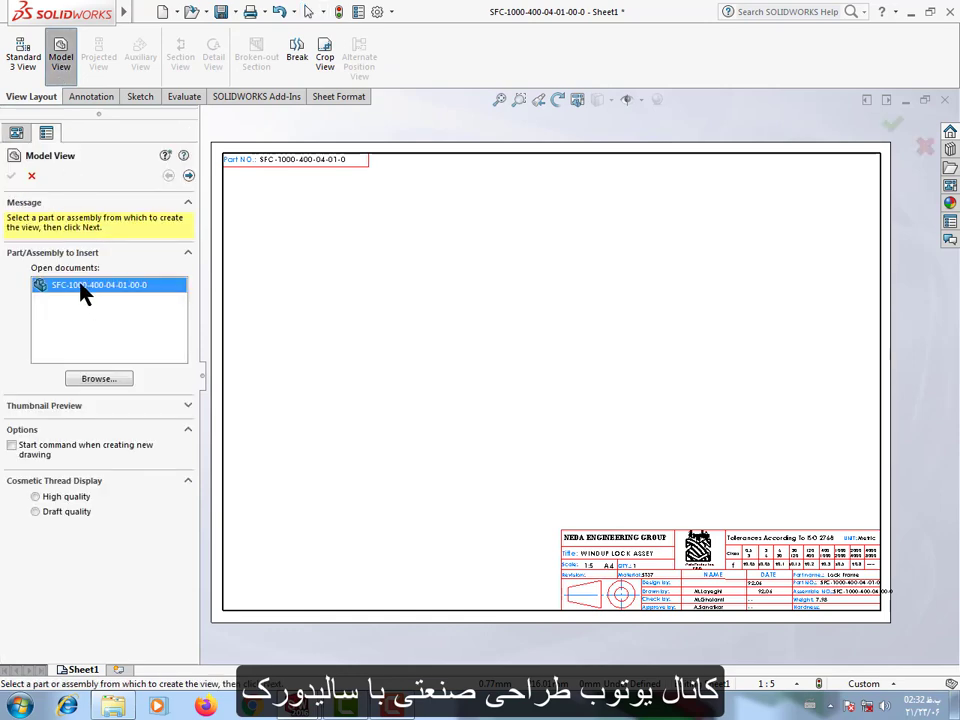
{"action": "double_click", "coordinate": [84, 291]}
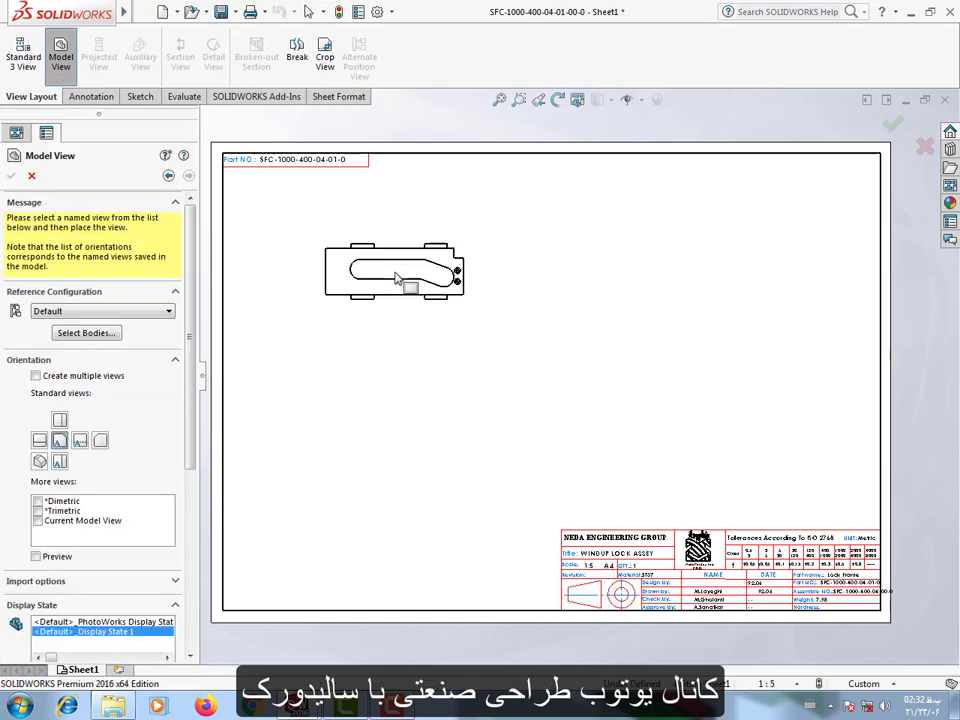
{"action": "left_click", "coordinate": [397, 278]}
{"action": "key", "text": "Escape"}
Set the front view to a user-defined custom scale of 1:2 and move it inside the sheet border.
{"action": "left_click", "coordinate": [392, 316]}
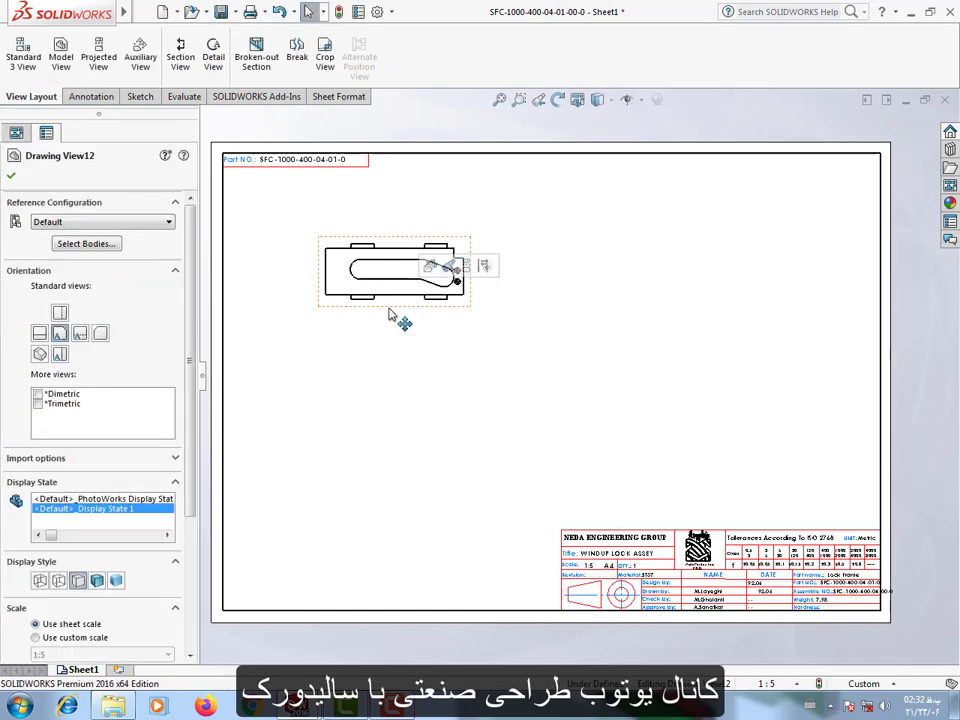
{"action": "scroll", "coordinate": [133, 490], "scroll_direction": "down", "scroll_amount": 5}
{"action": "left_click", "coordinate": [37, 440]}
{"action": "left_click", "coordinate": [60, 457]}
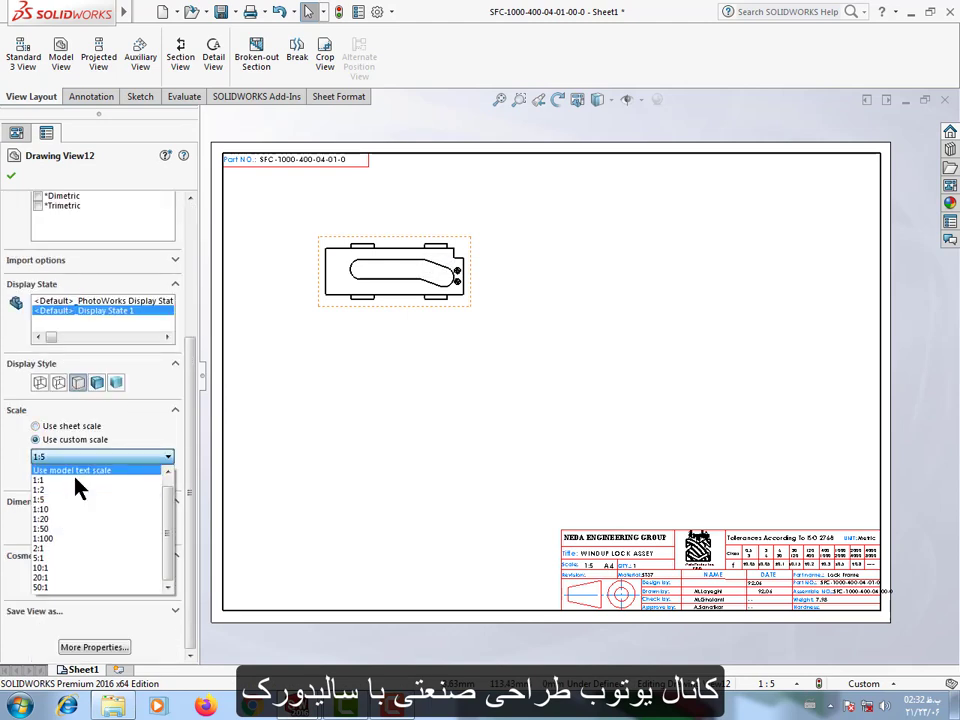
{"action": "left_click", "coordinate": [60, 482]}
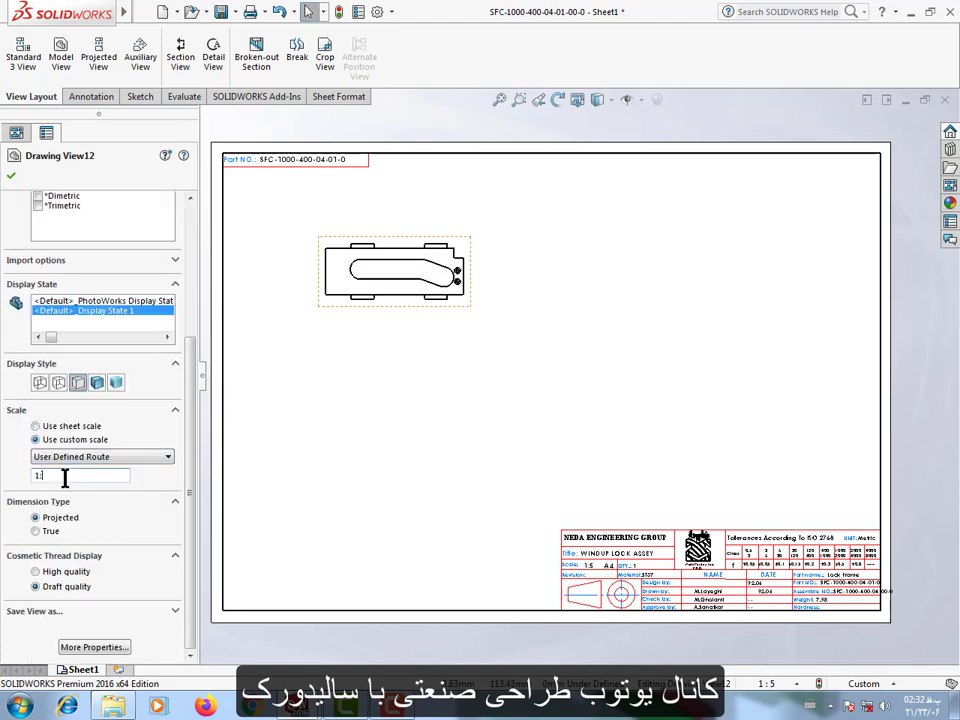
{"action": "key", "text": "Return"}
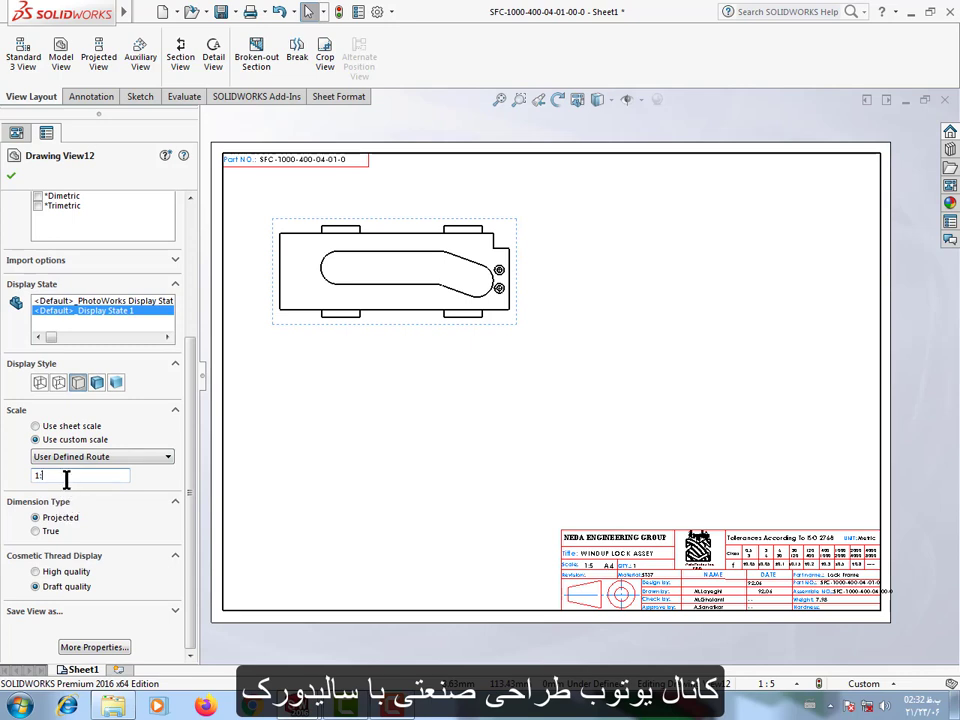
{"action": "type", "text": "2"}
{"action": "key", "text": "Return"}
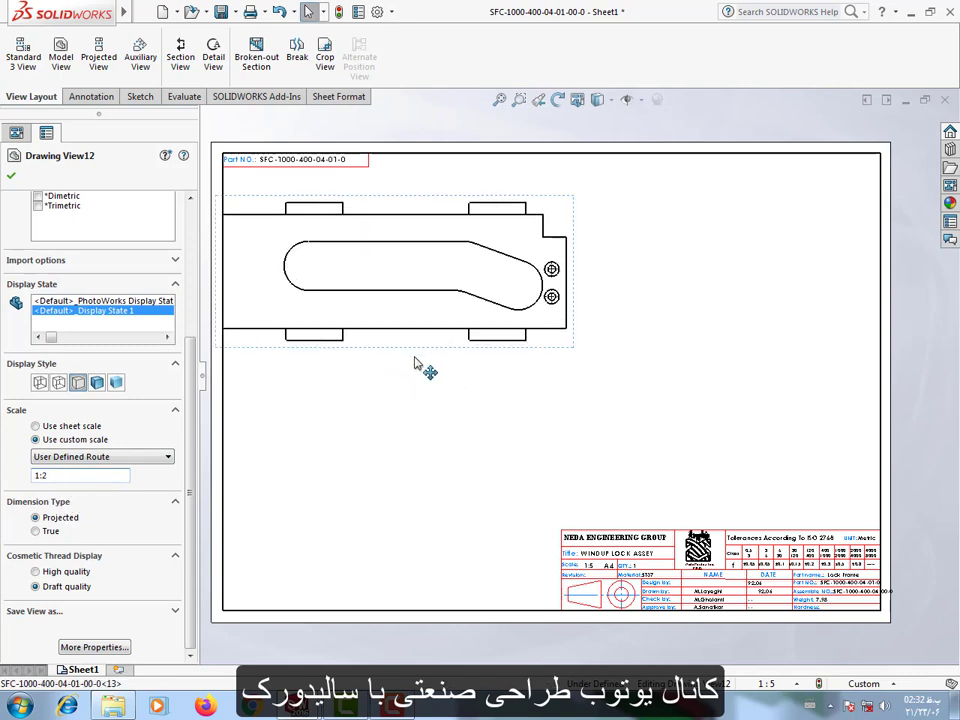
{"action": "left_click", "coordinate": [435, 460]}
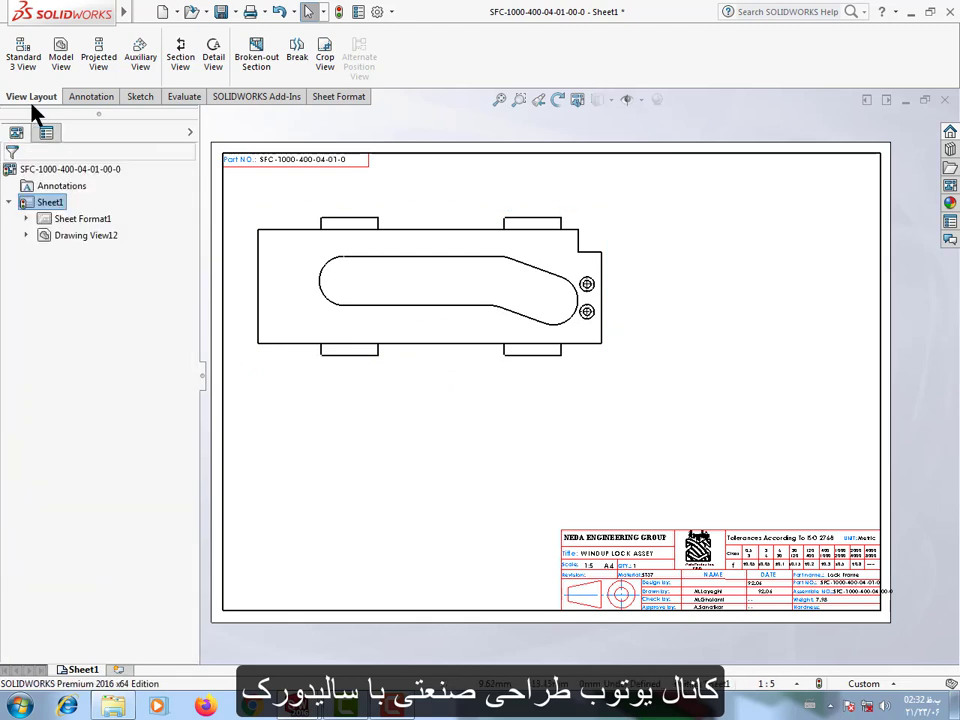
Dimension the side plate's overall height beside its left edge and its overall length below the view.
{"action": "left_click", "coordinate": [90, 97]}
{"action": "left_click", "coordinate": [26, 52]}
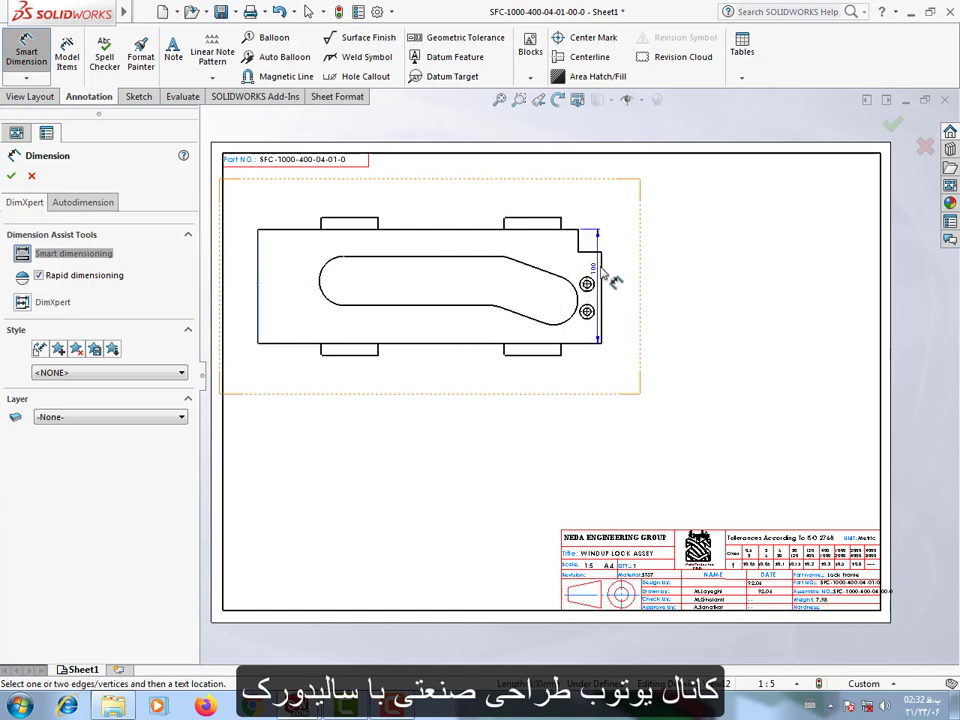
{"action": "left_click", "coordinate": [598, 330]}
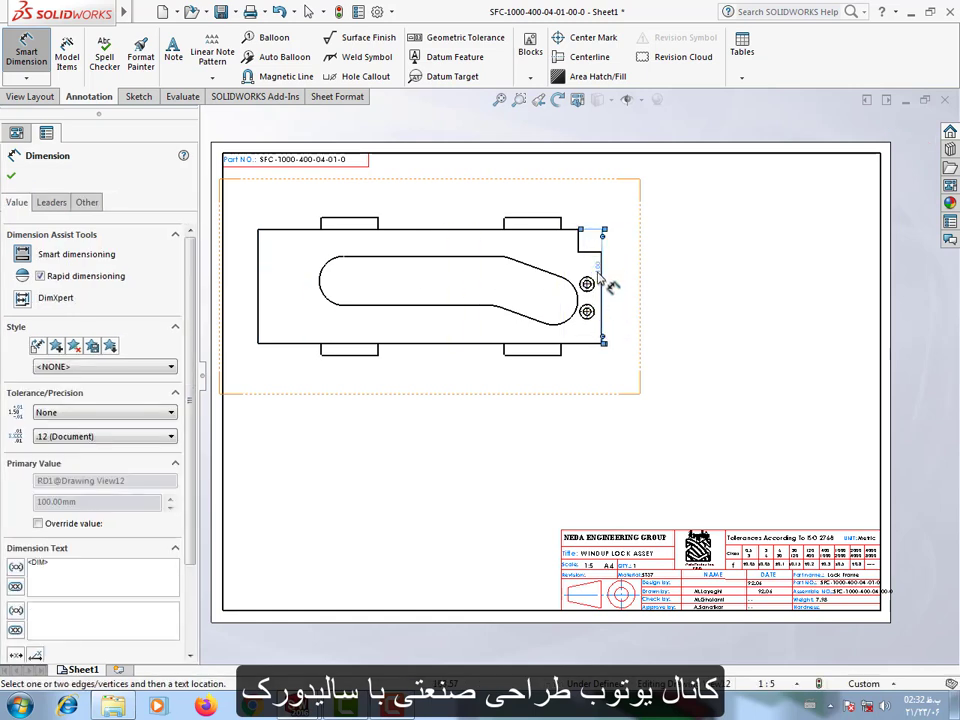
{"action": "scroll", "coordinate": [437, 310], "scroll_direction": "down", "scroll_amount": 2}
{"action": "left_click", "coordinate": [292, 308]}
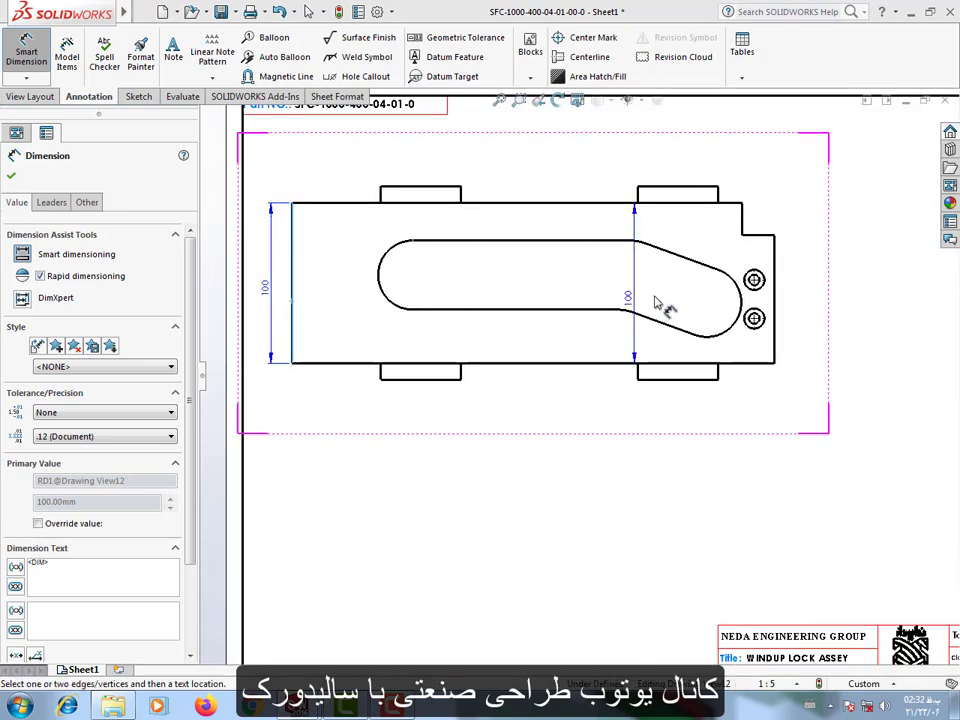
{"action": "left_click", "coordinate": [775, 271]}
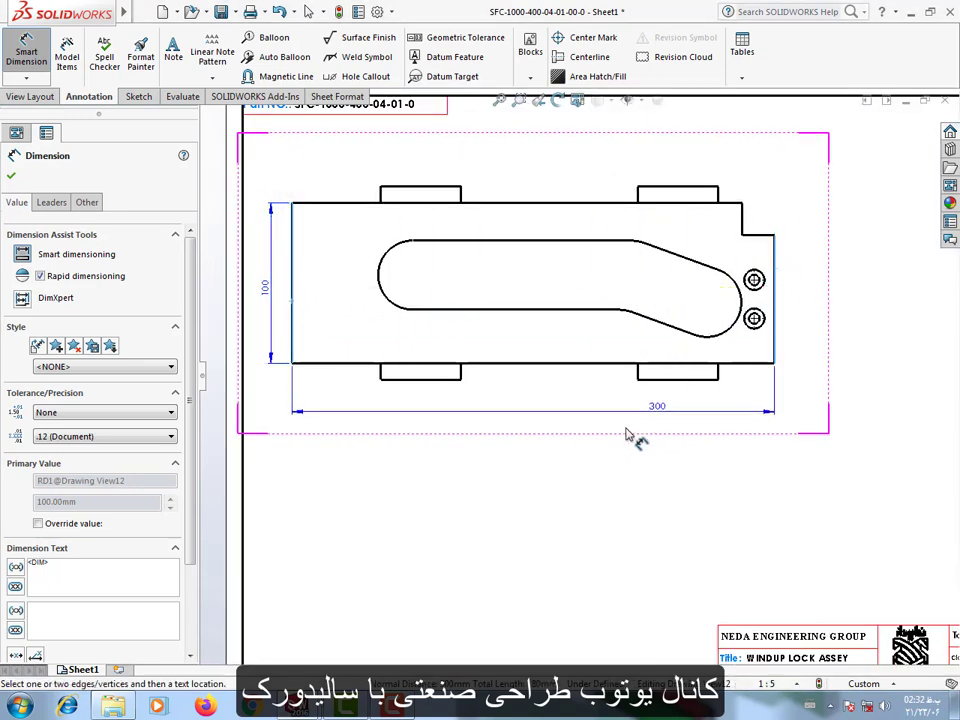
{"action": "left_click", "coordinate": [542, 446]}
{"action": "key", "text": "Escape"}
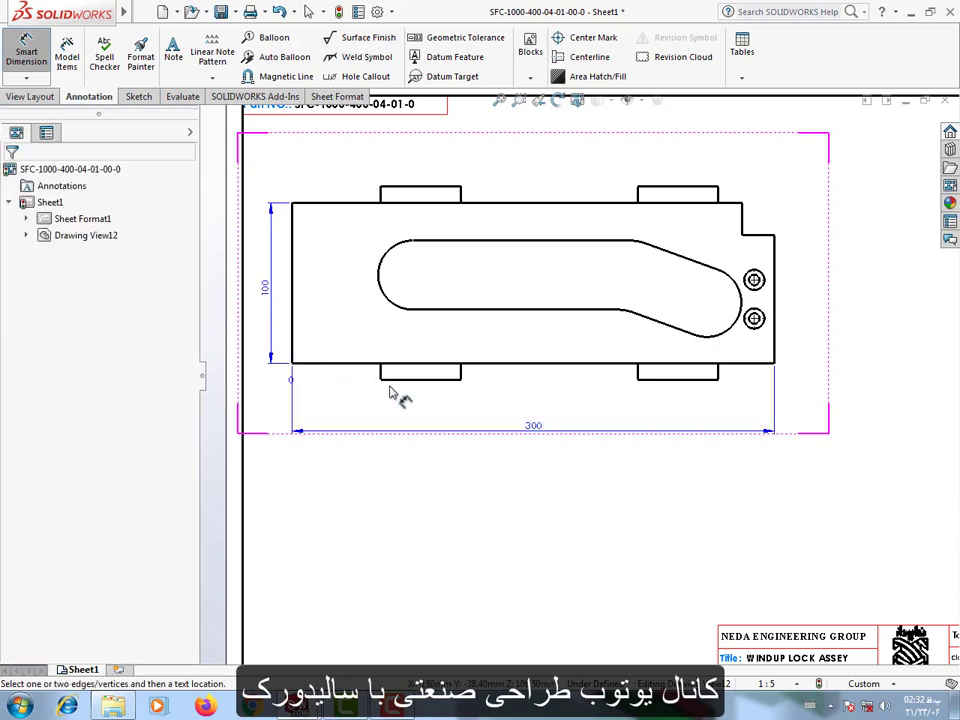
Dimension the horizontal distances from the plate's left edge to the left side of each of the two lower pads.
{"action": "left_click", "coordinate": [380, 368]}
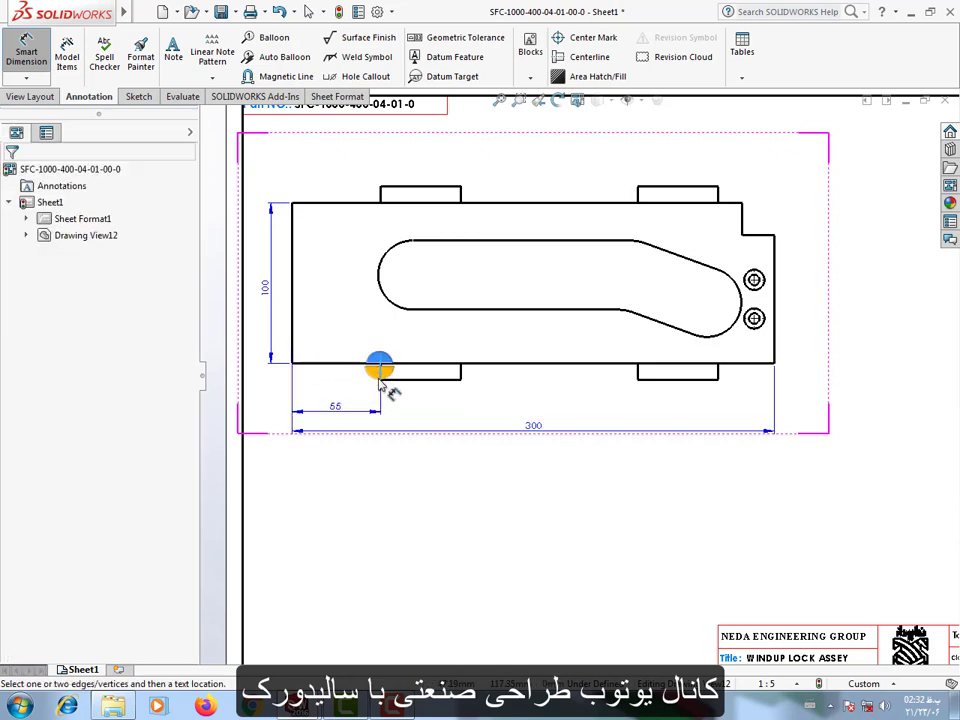
{"action": "left_click", "coordinate": [380, 379]}
{"action": "left_click", "coordinate": [414, 409]}
{"action": "left_click", "coordinate": [293, 341]}
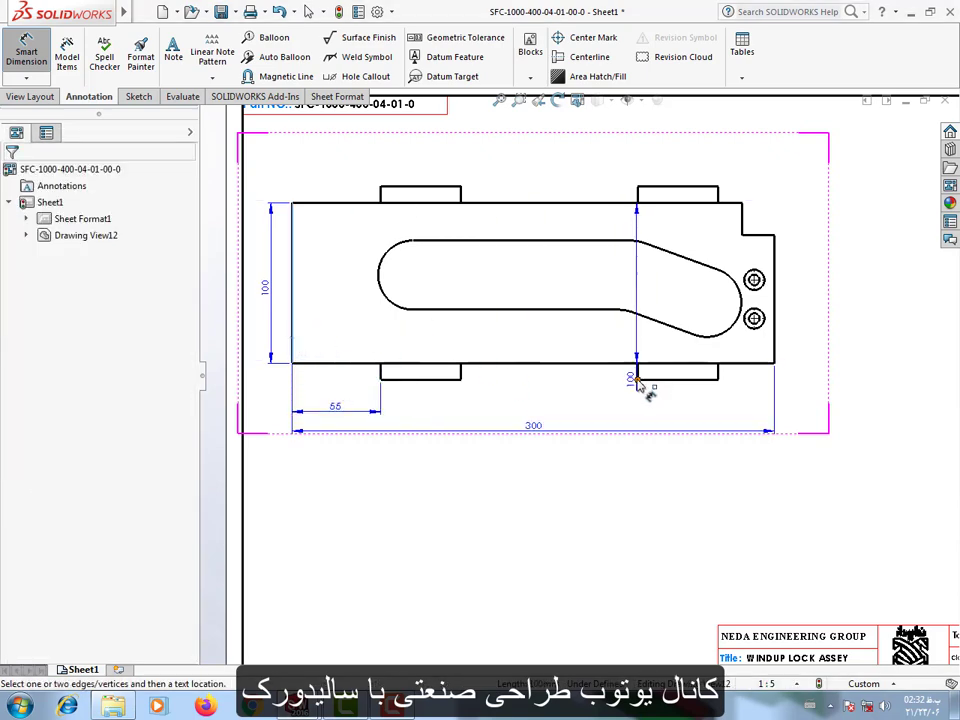
{"action": "left_click", "coordinate": [637, 380]}
{"action": "left_click", "coordinate": [637, 380]}
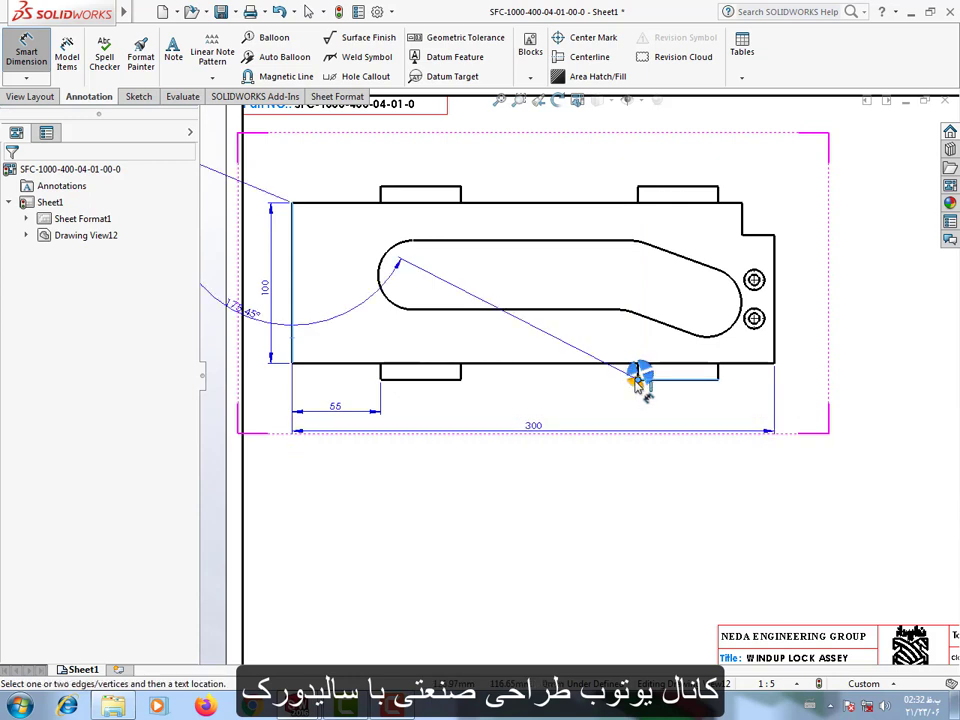
{"action": "left_click", "coordinate": [637, 380]}
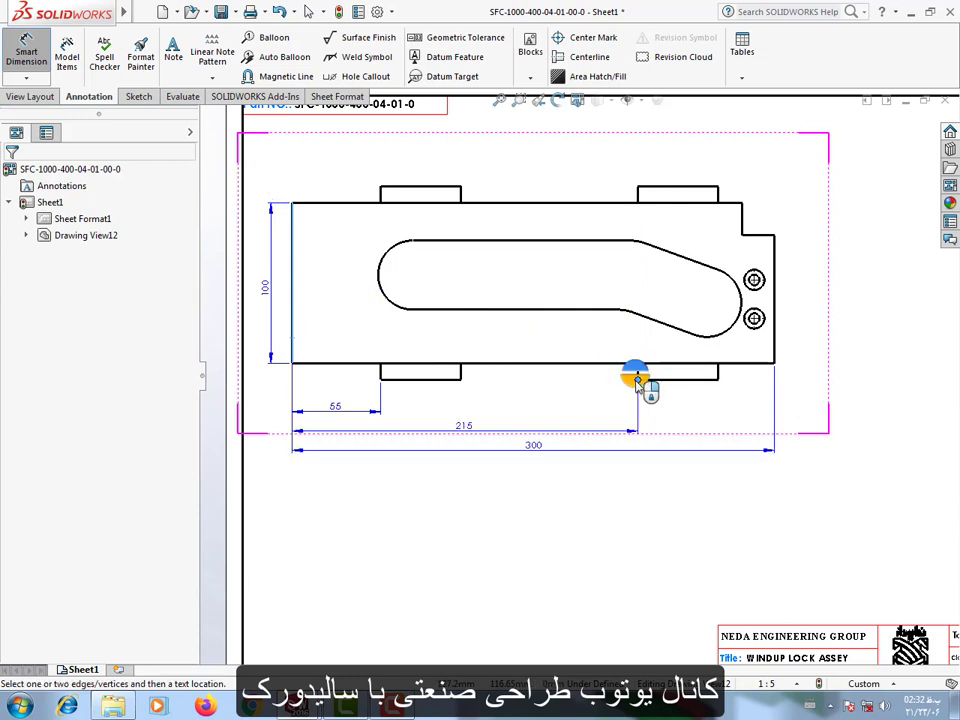
{"action": "left_click", "coordinate": [638, 385]}
{"action": "key", "text": "Escape"}
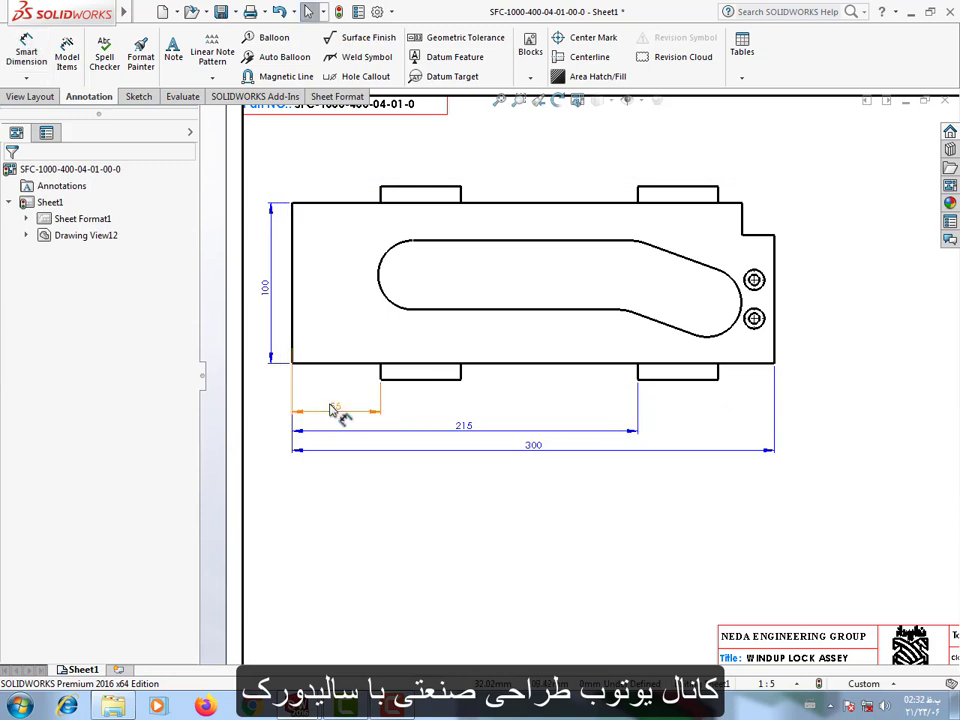
Move the three horizontal dimensions below the view closer to the part, keeping them stacked.
{"action": "left_click", "coordinate": [335, 393]}
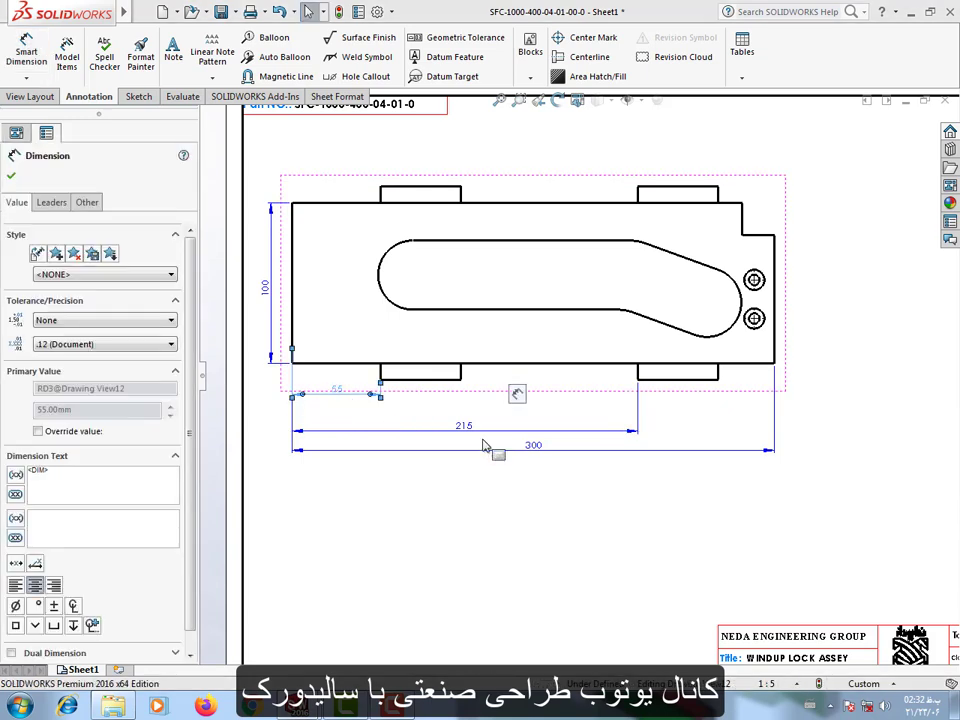
{"action": "left_click_drag", "start_coordinate": [482, 443], "coordinate": [464, 425]}
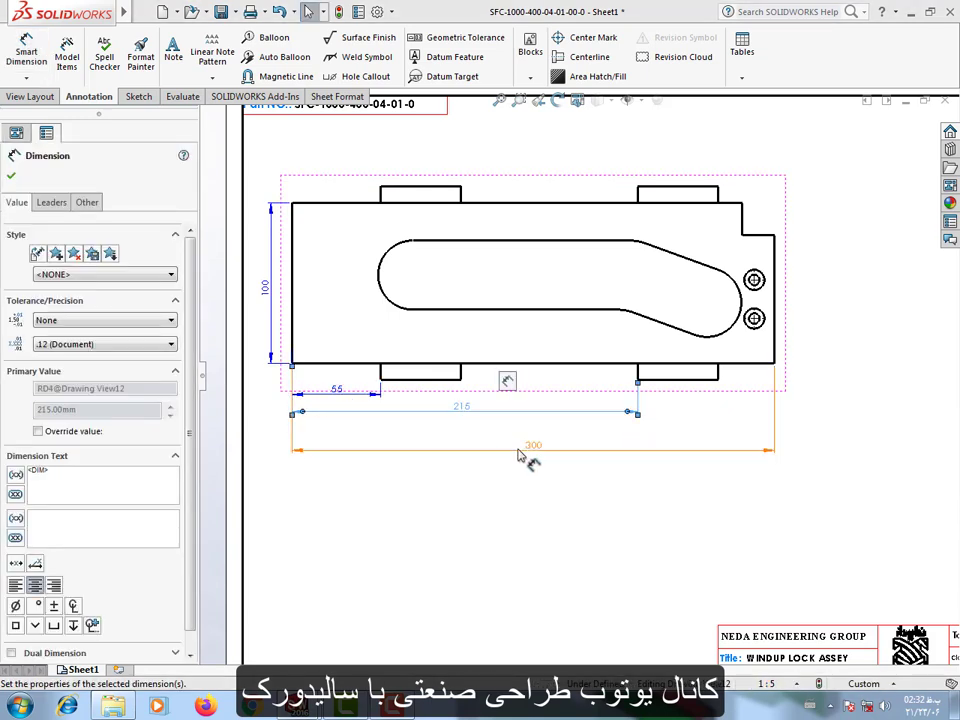
{"action": "left_click_drag", "start_coordinate": [529, 452], "coordinate": [532, 440]}
{"action": "left_click", "coordinate": [527, 497]}
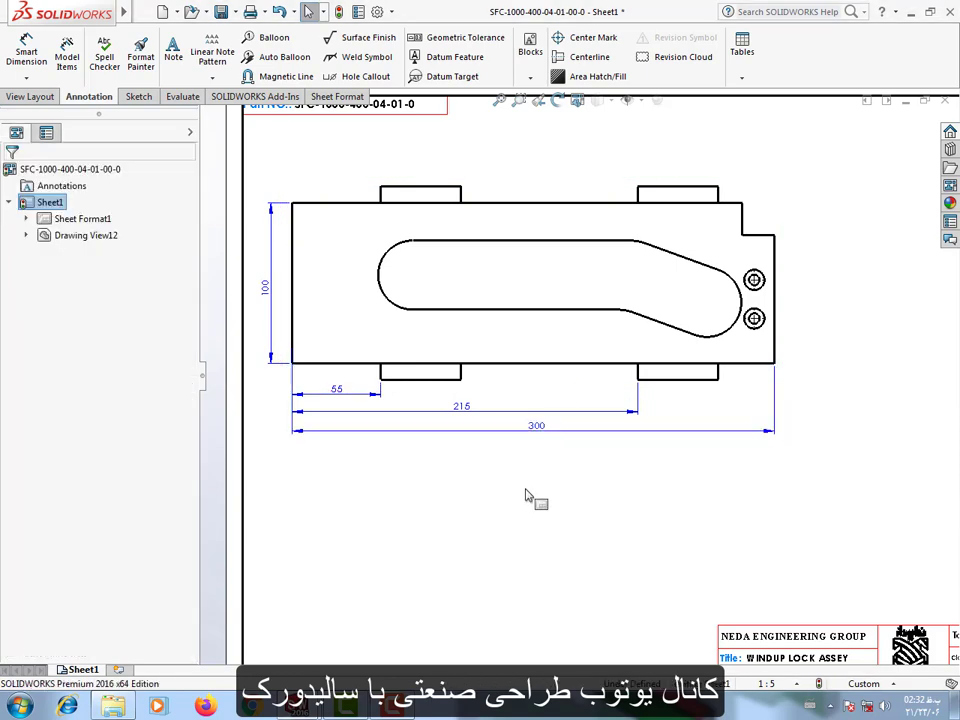
Dimension how far the lower left pad projects below the plate's bottom edge, placing the dimension just right of the pad.
{"action": "left_click", "coordinate": [443, 381]}
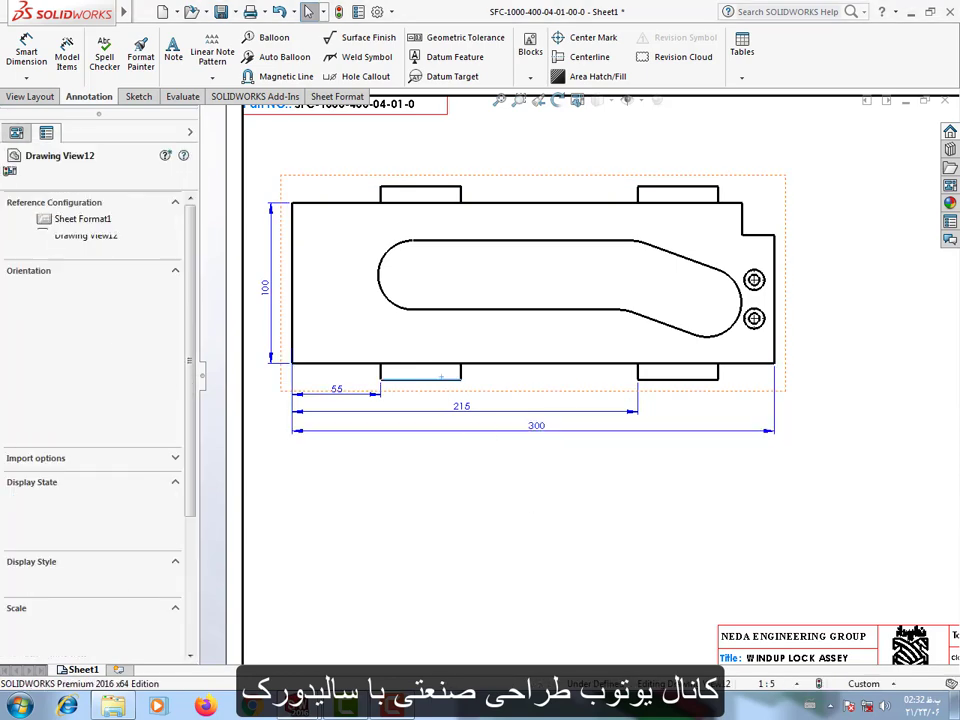
{"action": "left_click", "coordinate": [27, 50]}
{"action": "left_click", "coordinate": [422, 378]}
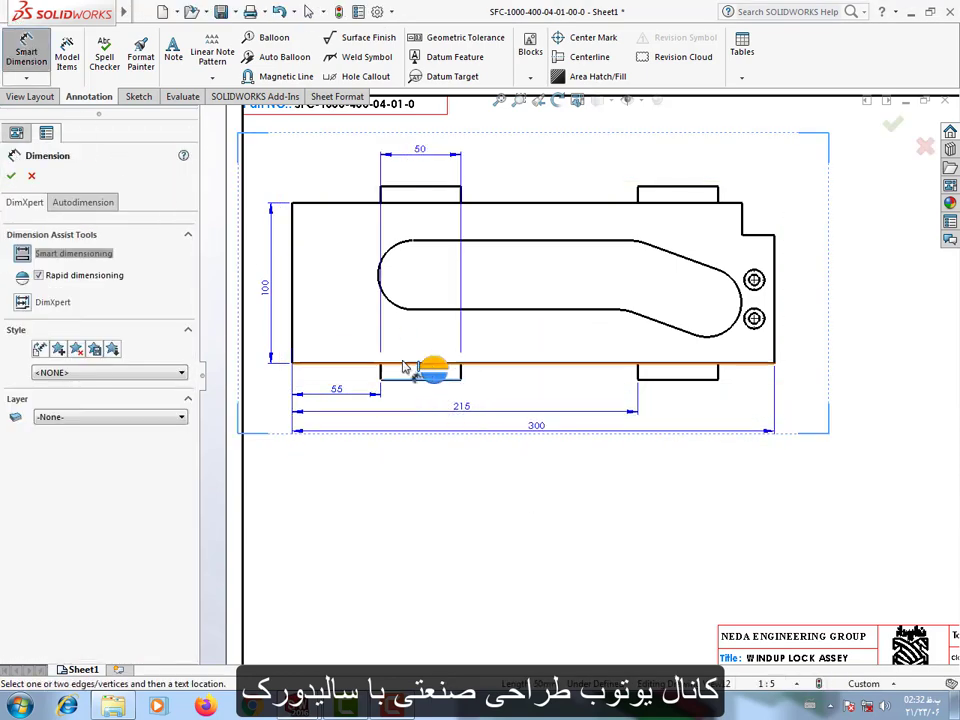
{"action": "left_click", "coordinate": [400, 363]}
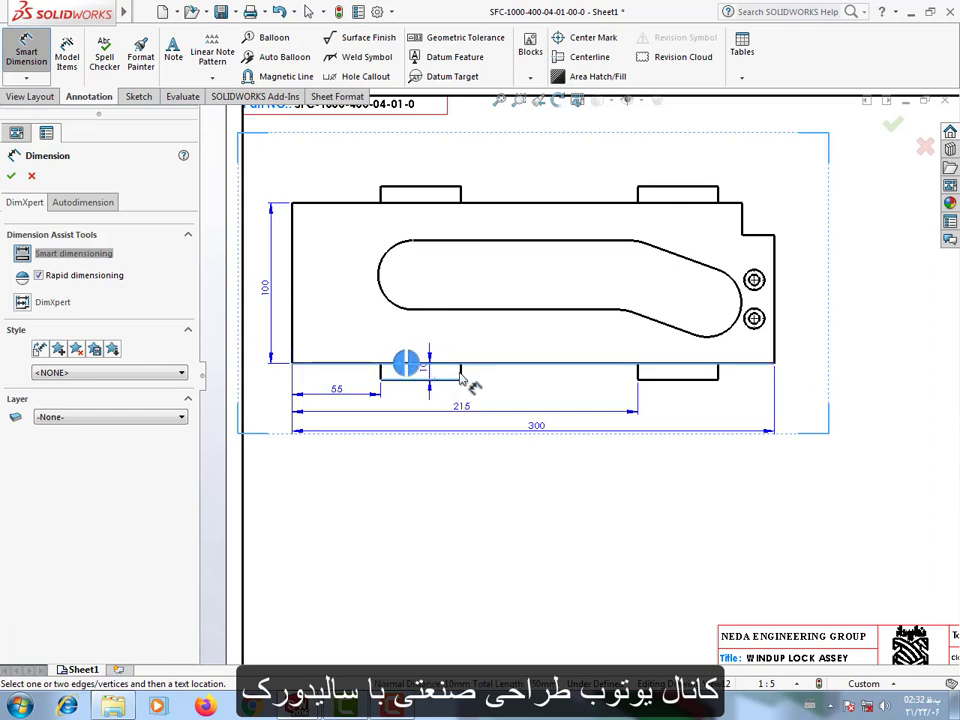
{"action": "left_click", "coordinate": [497, 385]}
{"action": "left_click", "coordinate": [565, 478]}
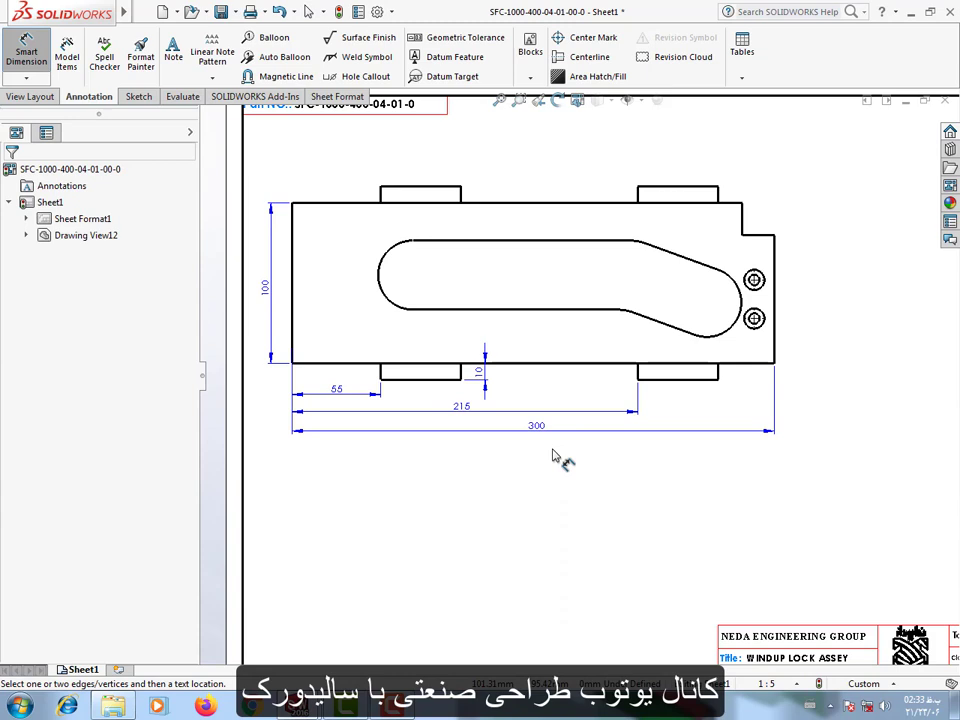
Dimension the horizontal distances from the plate's left edge to the left side of each upper pad, stacked above the view.
{"action": "scroll", "coordinate": [430, 400], "scroll_direction": "up", "scroll_amount": 1}
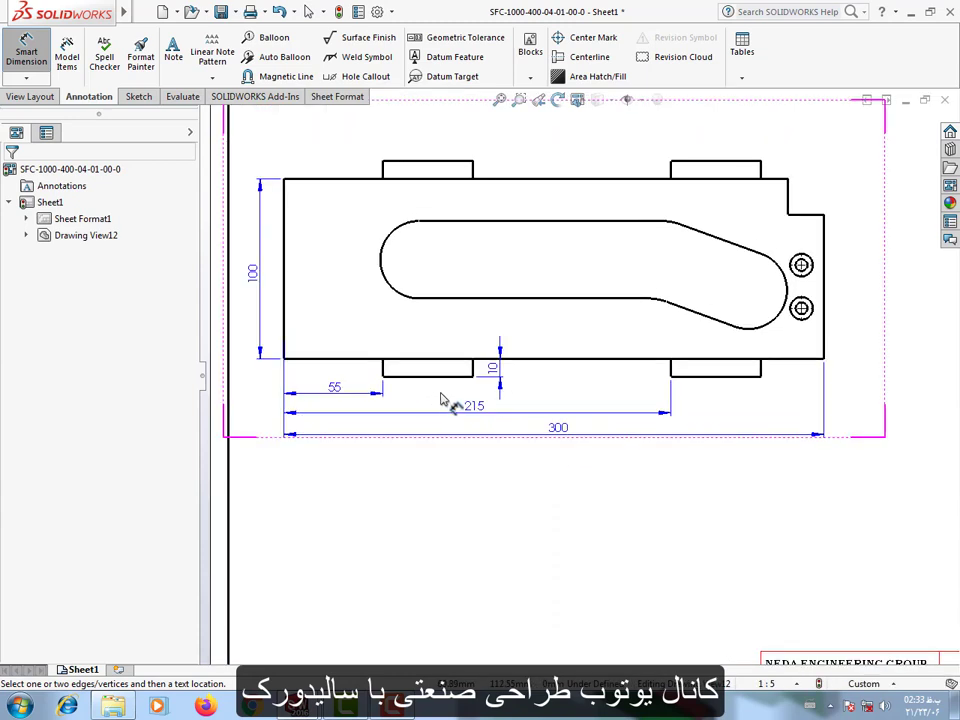
{"action": "scroll", "coordinate": [489, 283], "scroll_direction": "down", "scroll_amount": 1}
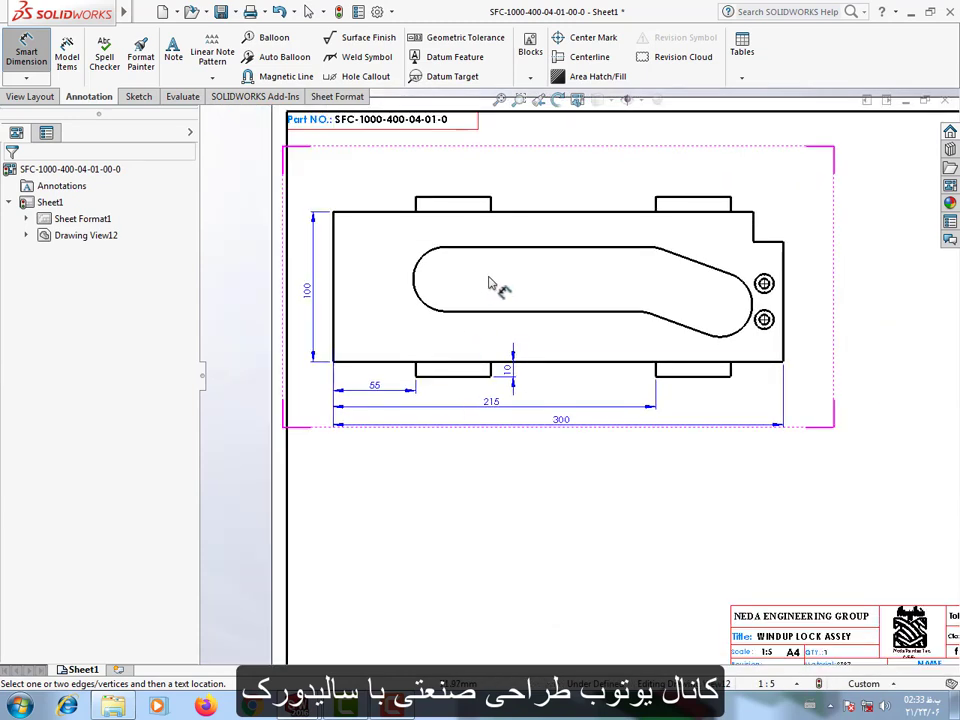
{"action": "left_click", "coordinate": [335, 242]}
{"action": "left_click", "coordinate": [410, 210]}
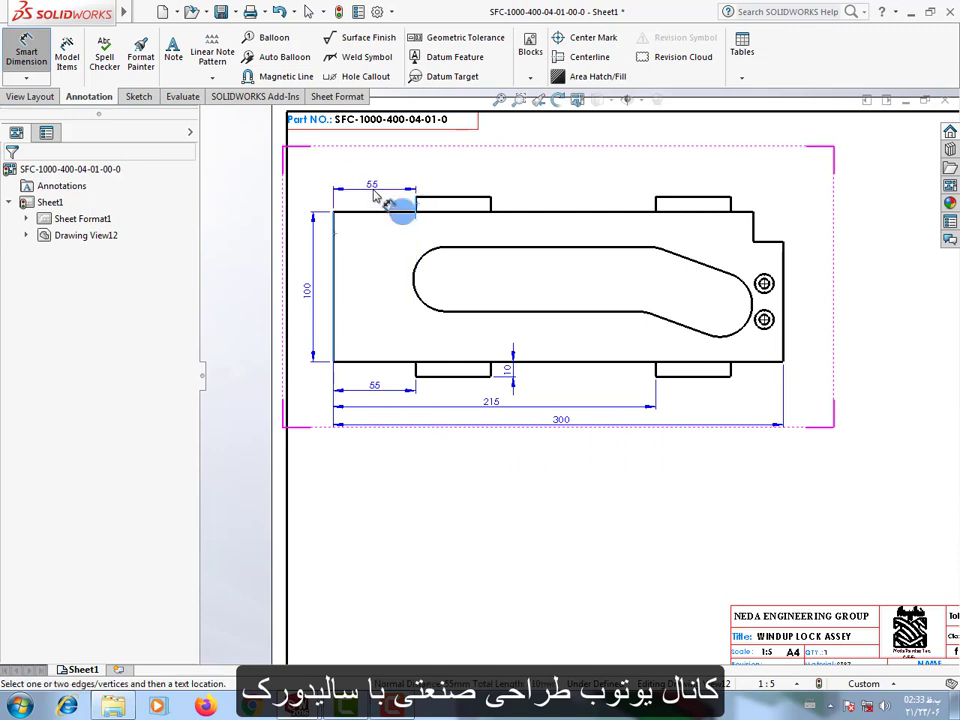
{"action": "left_click", "coordinate": [373, 191]}
{"action": "left_click", "coordinate": [334, 246]}
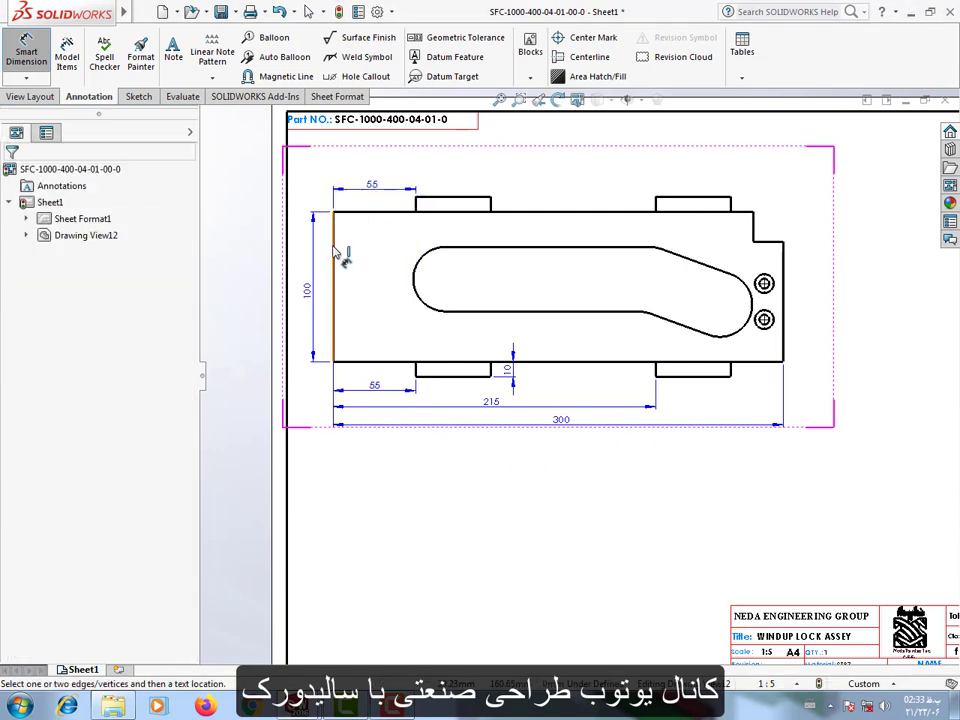
{"action": "left_click", "coordinate": [660, 209]}
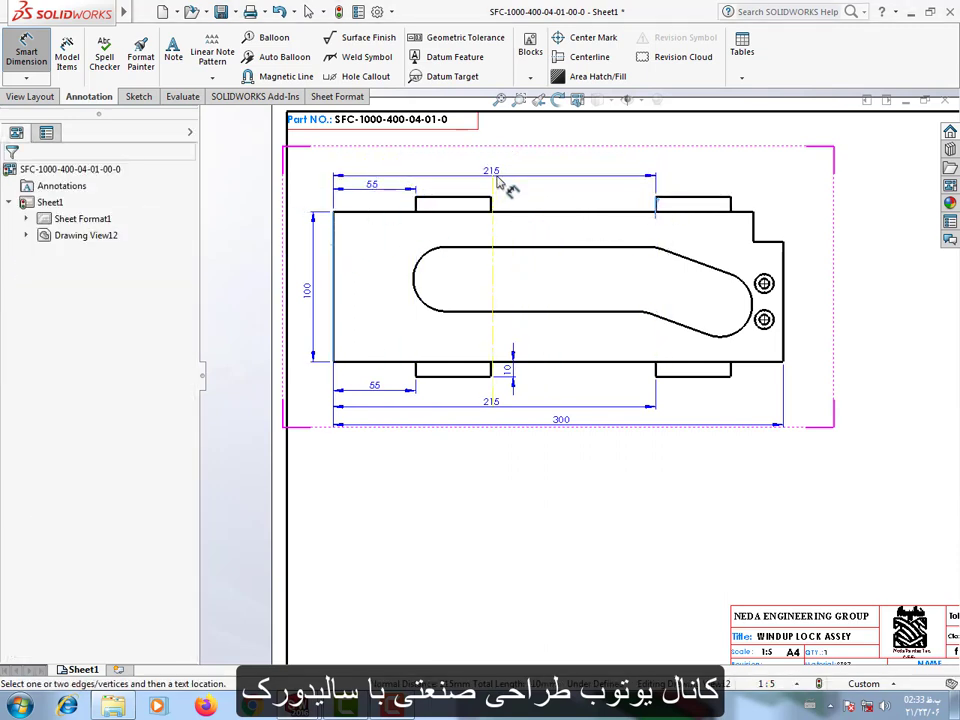
{"action": "left_click", "coordinate": [497, 180]}
Dimension the length of the plate's top edge above the view and the height of its shorter right edge beside it.
{"action": "left_click", "coordinate": [514, 212]}
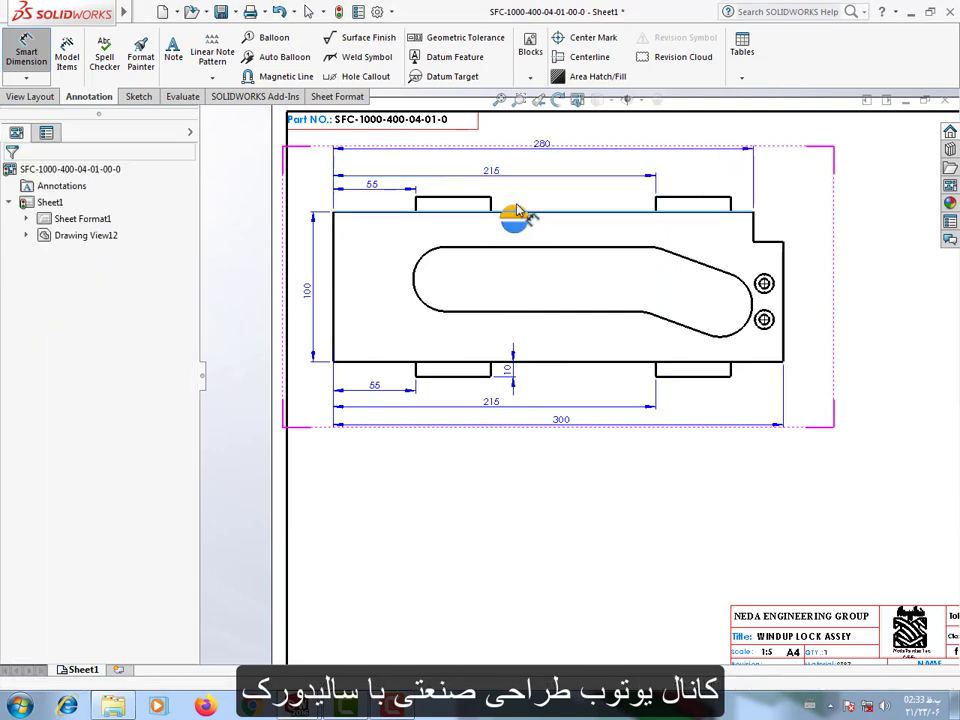
{"action": "left_click", "coordinate": [525, 152]}
{"action": "left_click", "coordinate": [838, 205]}
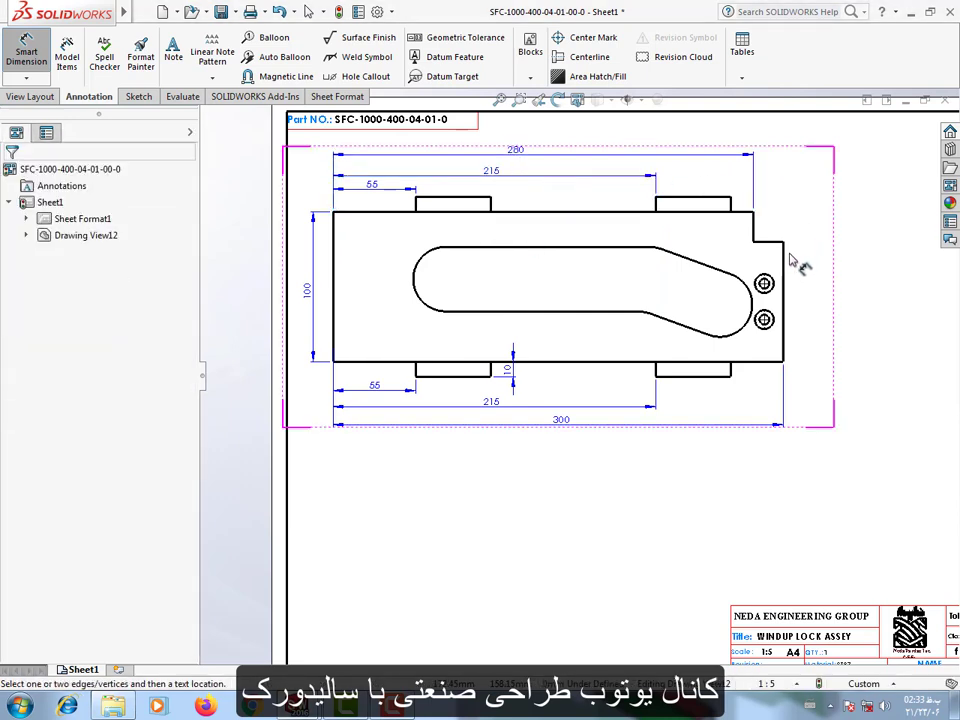
{"action": "left_click", "coordinate": [784, 292]}
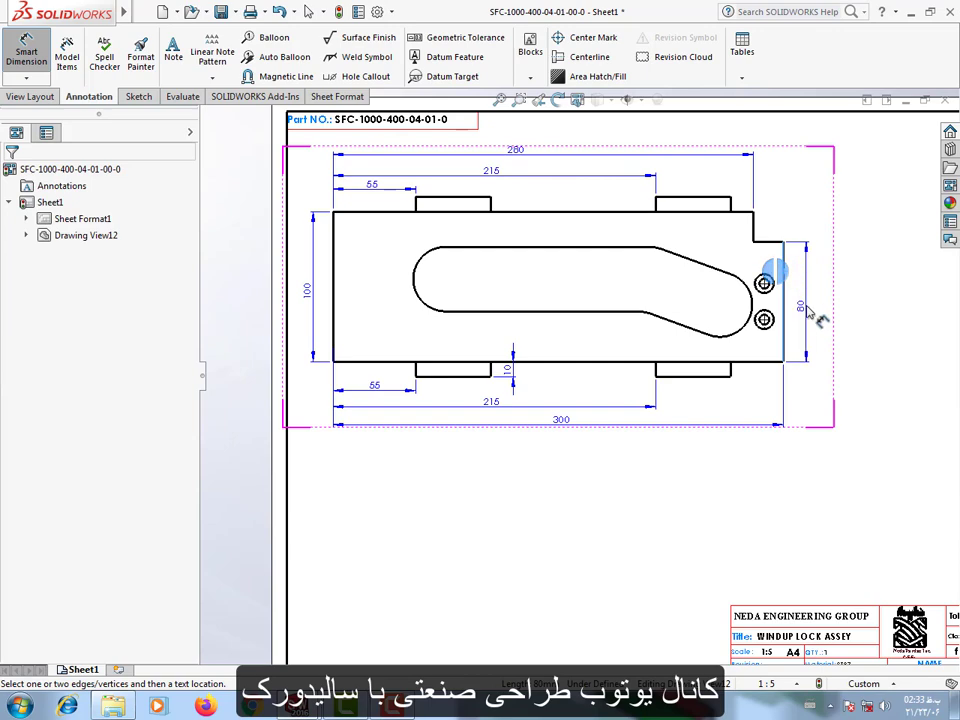
{"action": "left_click", "coordinate": [810, 311]}
{"action": "left_click", "coordinate": [853, 456]}
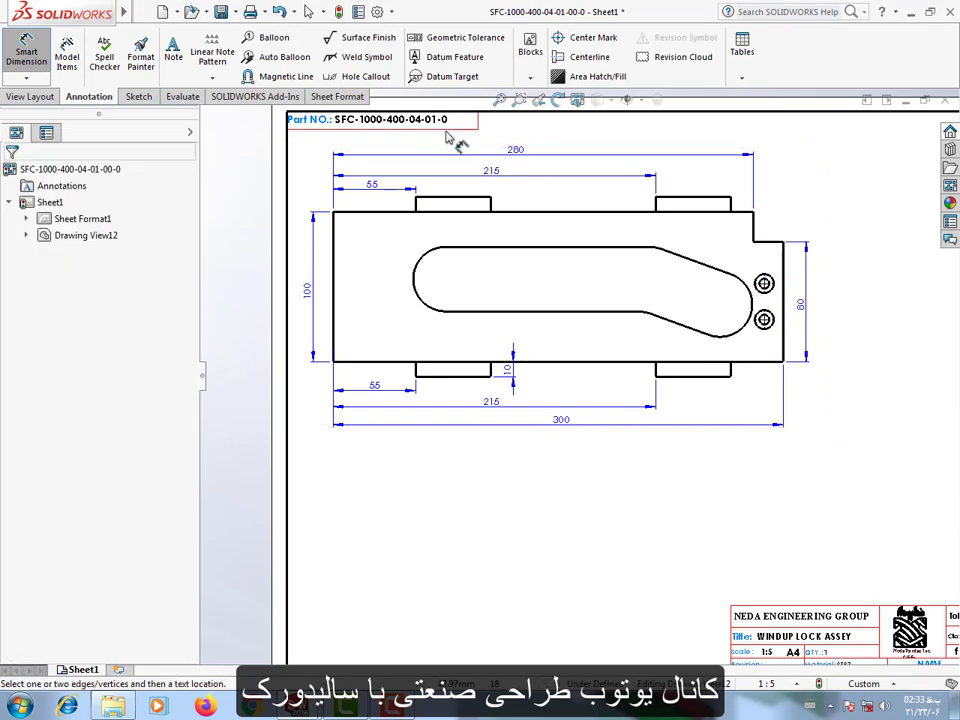
Add center marks to the rounded left and right ends of the slot.
{"action": "left_click", "coordinate": [597, 37]}
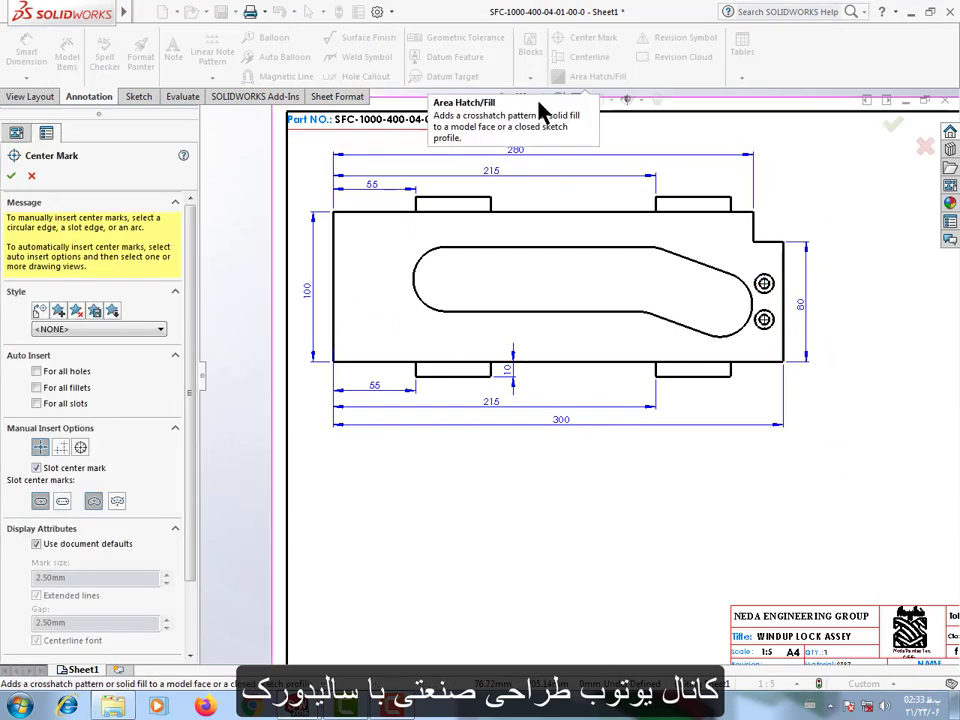
{"action": "left_click", "coordinate": [419, 278]}
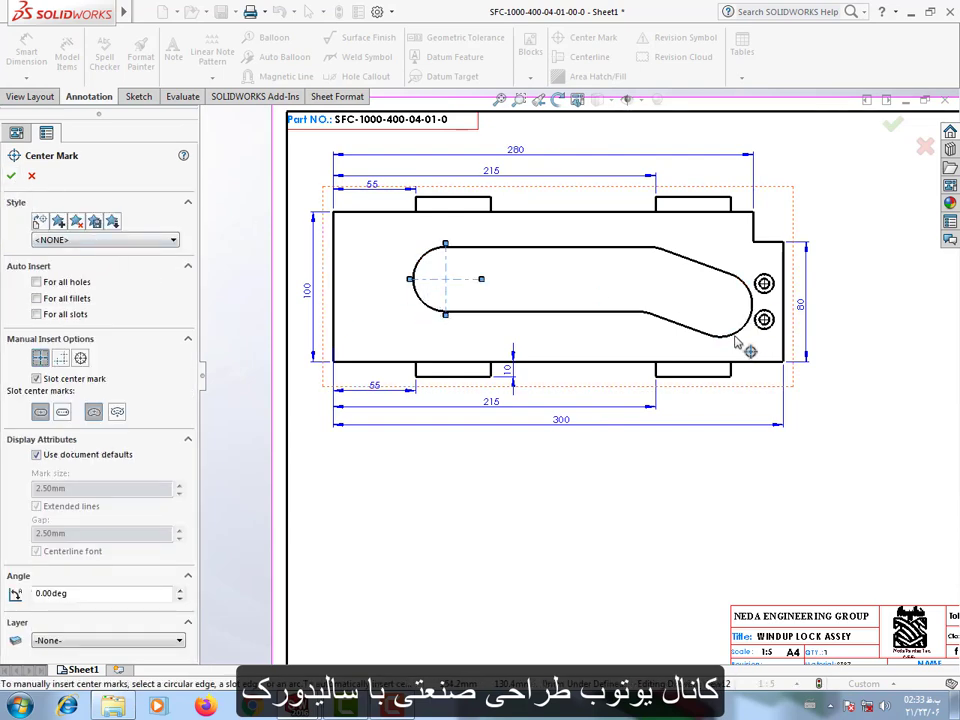
{"action": "scroll", "coordinate": [768, 304], "scroll_direction": "down", "scroll_amount": 4}
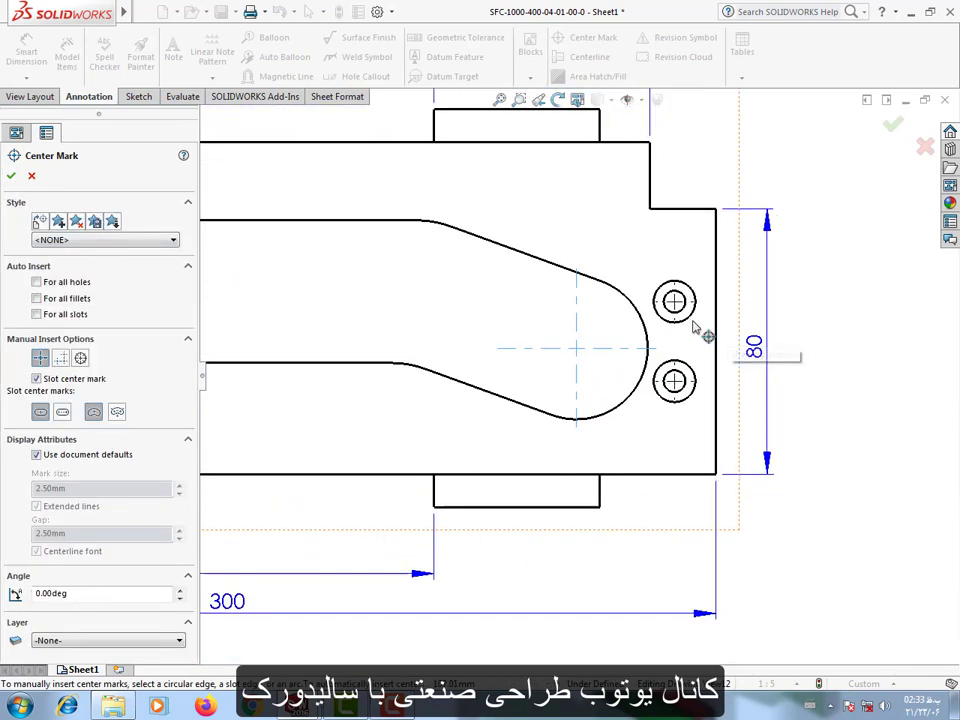
{"action": "left_click", "coordinate": [9, 175]}
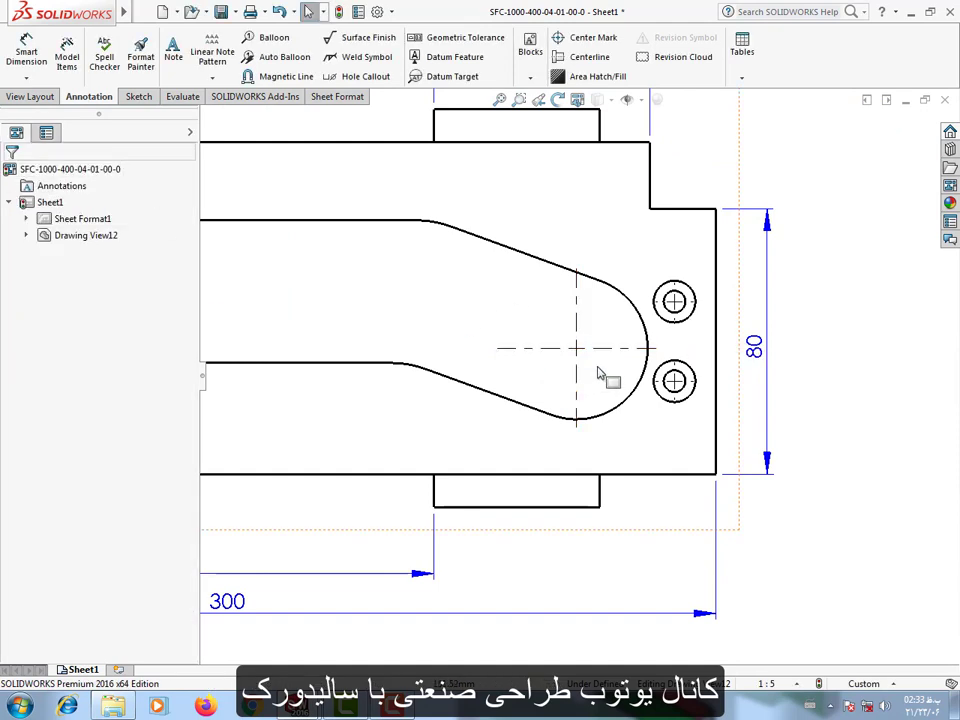
Move the center marks of the slot's right end and the two small holes to layer 12.
{"action": "left_click", "coordinate": [630, 348]}
{"action": "scroll", "coordinate": [688, 322], "scroll_direction": "down", "scroll_amount": 2}
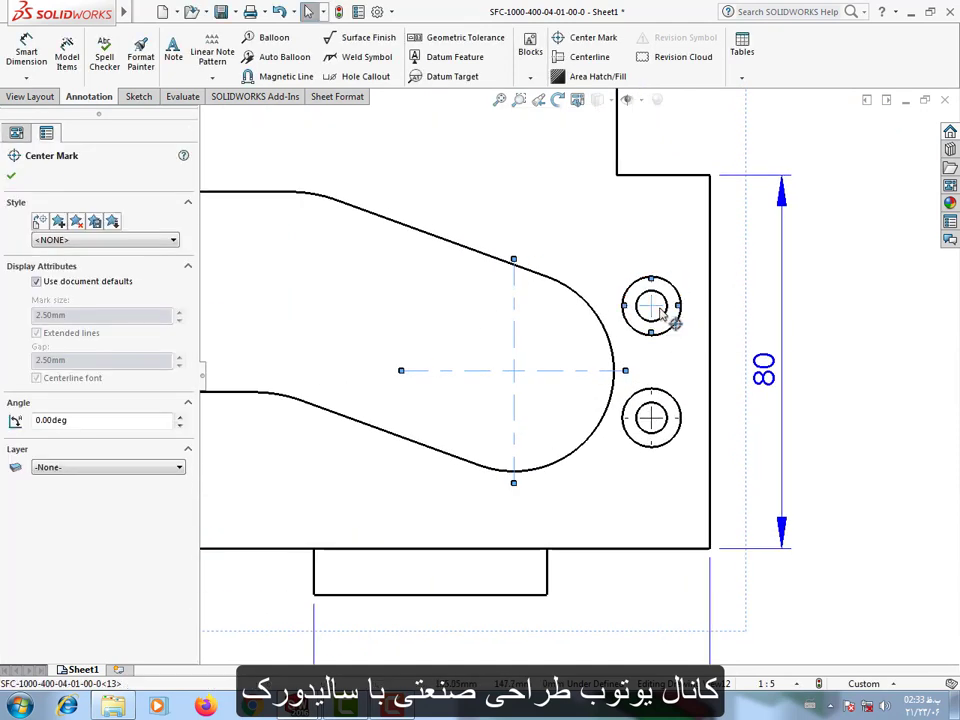
{"action": "right_click", "coordinate": [658, 424]}
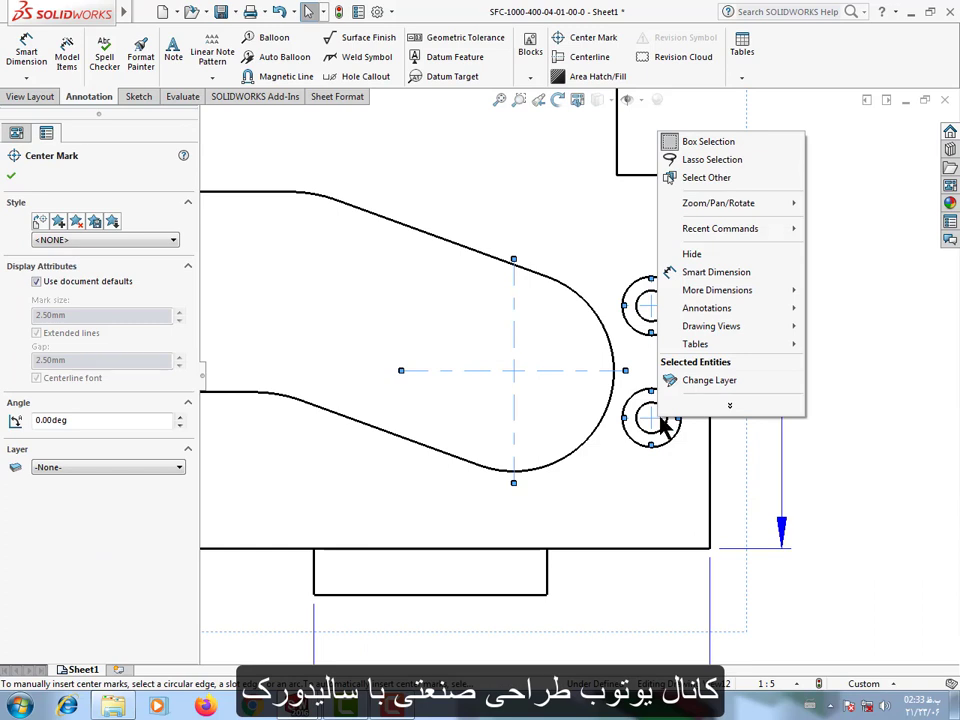
{"action": "left_click", "coordinate": [709, 380]}
{"action": "left_click", "coordinate": [787, 341]}
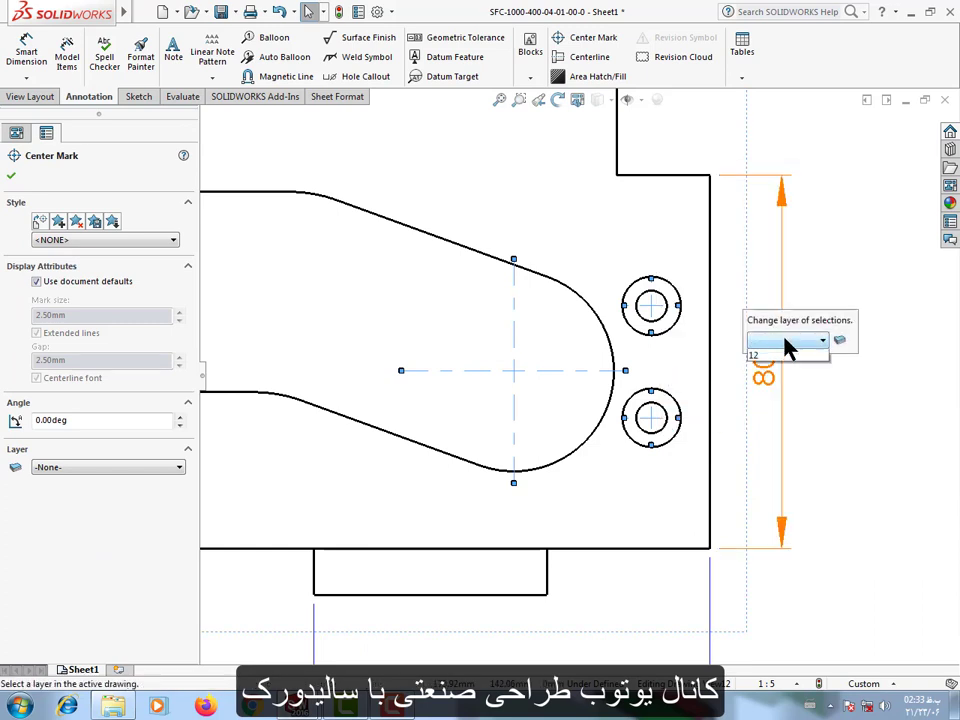
{"action": "left_click", "coordinate": [786, 410]}
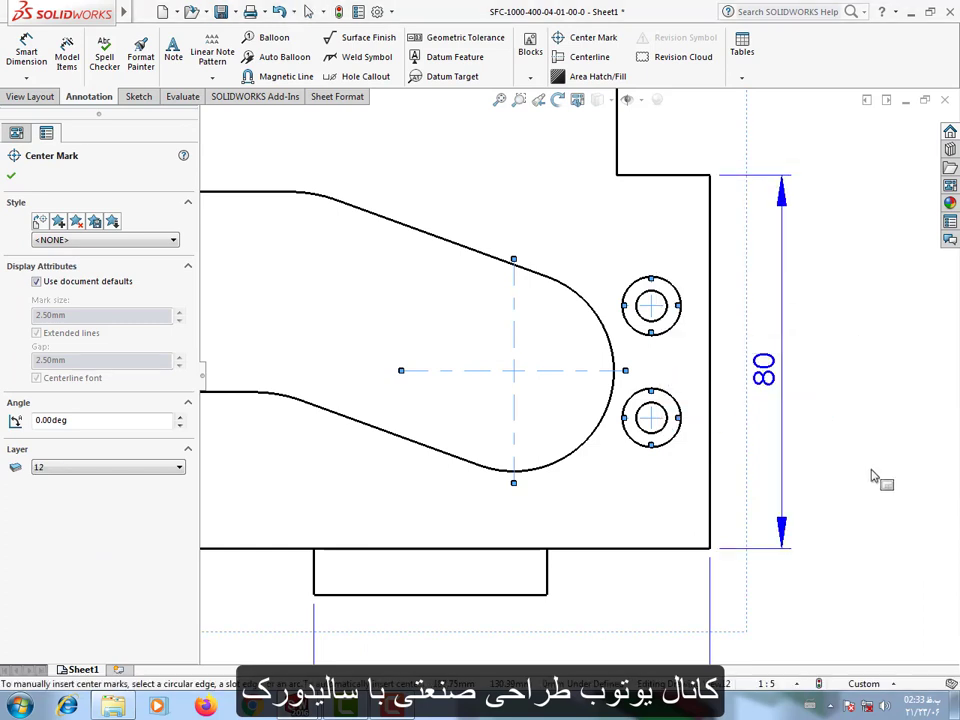
{"action": "left_click", "coordinate": [872, 471]}
Move the center mark of the slot's left end to layer 12.
{"action": "scroll", "coordinate": [440, 425], "scroll_direction": "up", "scroll_amount": 5}
{"action": "scroll", "coordinate": [424, 424], "scroll_direction": "up", "scroll_amount": 3}
{"action": "scroll", "coordinate": [400, 347], "scroll_direction": "down", "scroll_amount": 2}
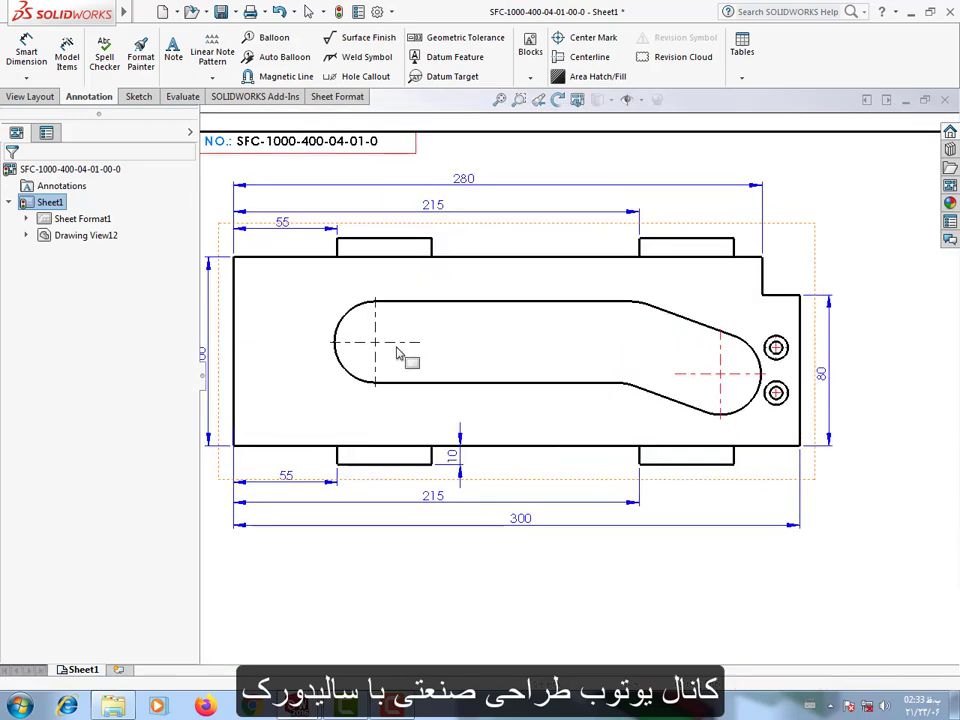
{"action": "left_click", "coordinate": [400, 350]}
{"action": "right_click", "coordinate": [400, 347]}
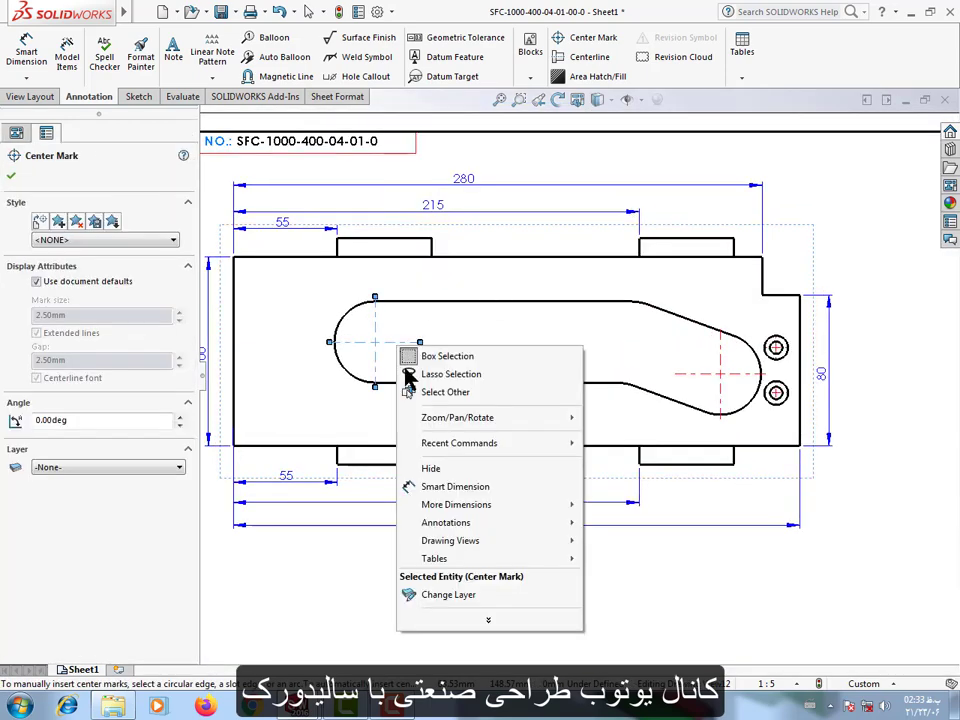
{"action": "left_click", "coordinate": [474, 596]}
{"action": "left_click", "coordinate": [548, 557]}
{"action": "left_click", "coordinate": [540, 576]}
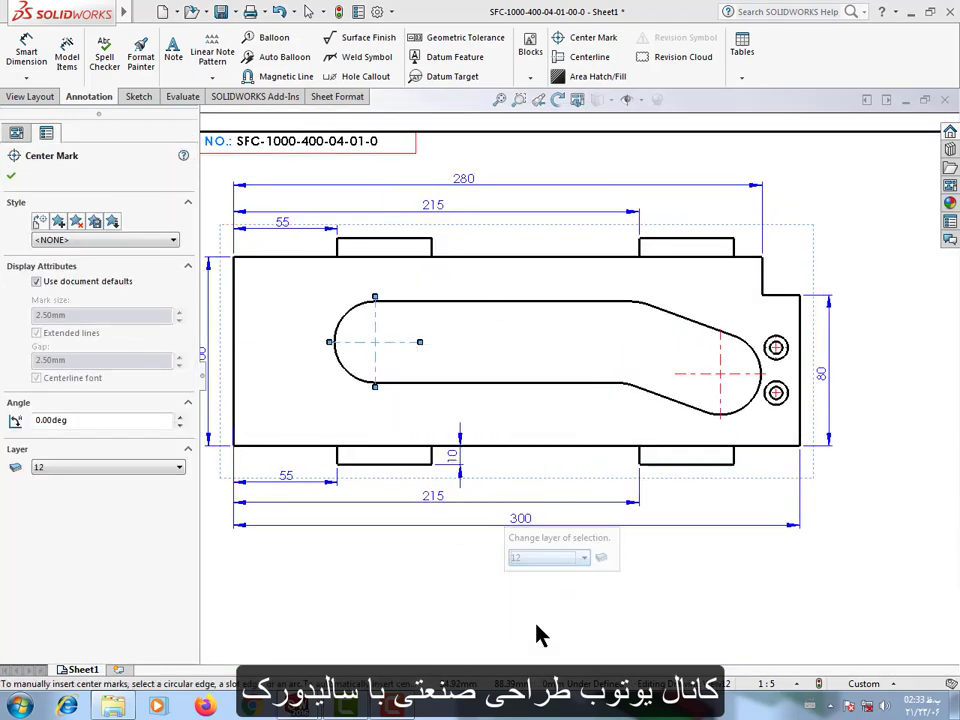
{"action": "left_click", "coordinate": [624, 628]}
Dimension the center of the slot's left arc horizontally from the plate's left edge and vertically from its bottom edge.
{"action": "scroll", "coordinate": [490, 367], "scroll_direction": "up", "scroll_amount": 2}
{"action": "scroll", "coordinate": [489, 328], "scroll_direction": "down", "scroll_amount": 1}
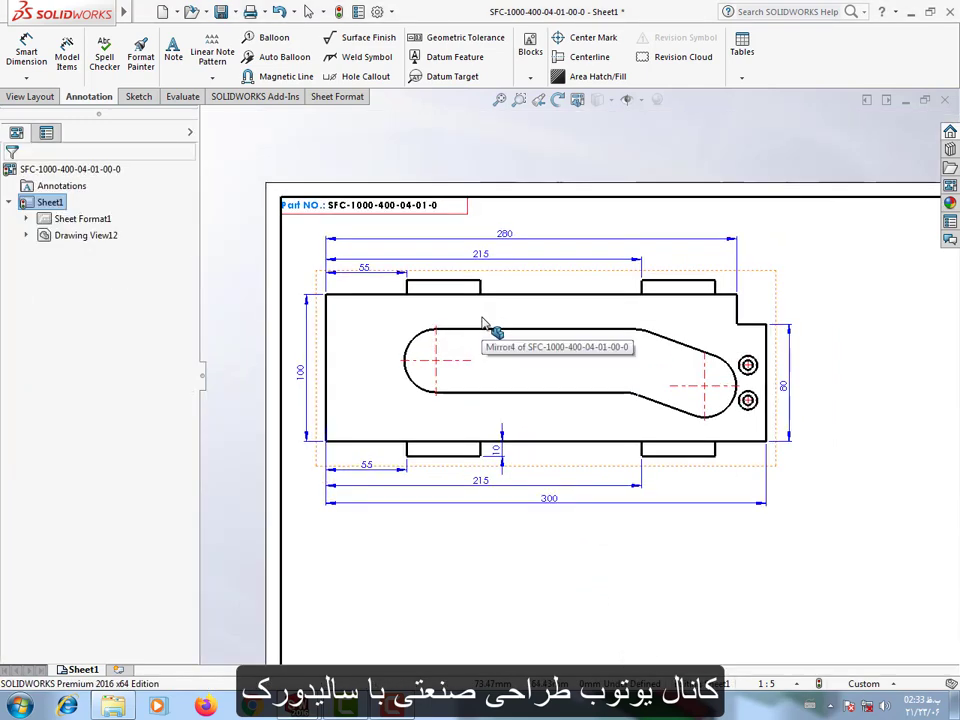
{"action": "left_click", "coordinate": [27, 50]}
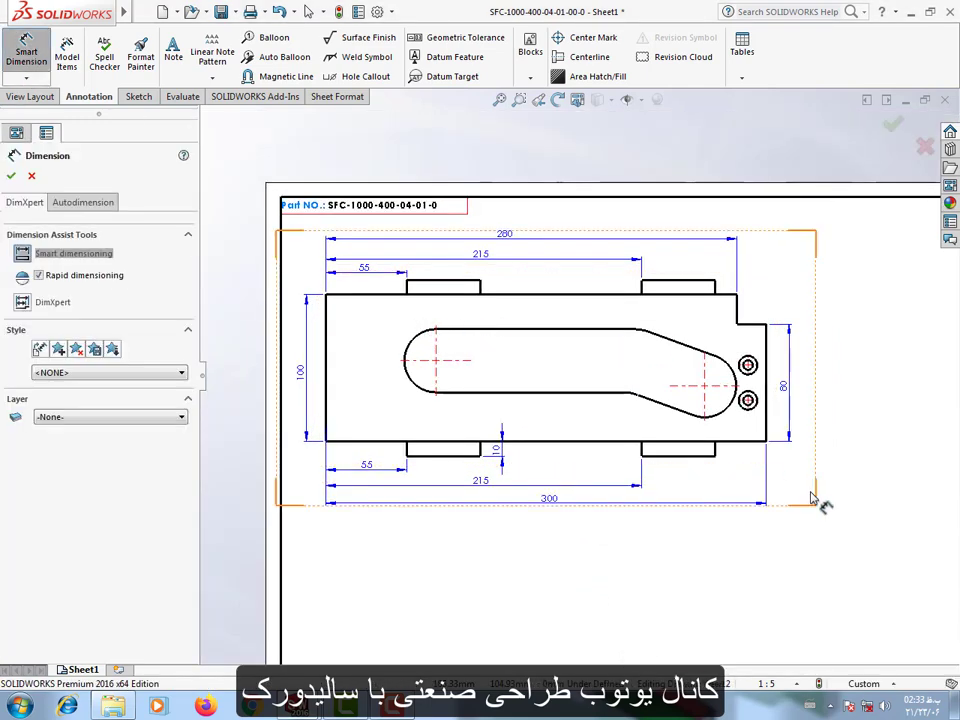
{"action": "scroll", "coordinate": [340, 335], "scroll_direction": "down", "scroll_amount": 1}
{"action": "left_click", "coordinate": [349, 337]}
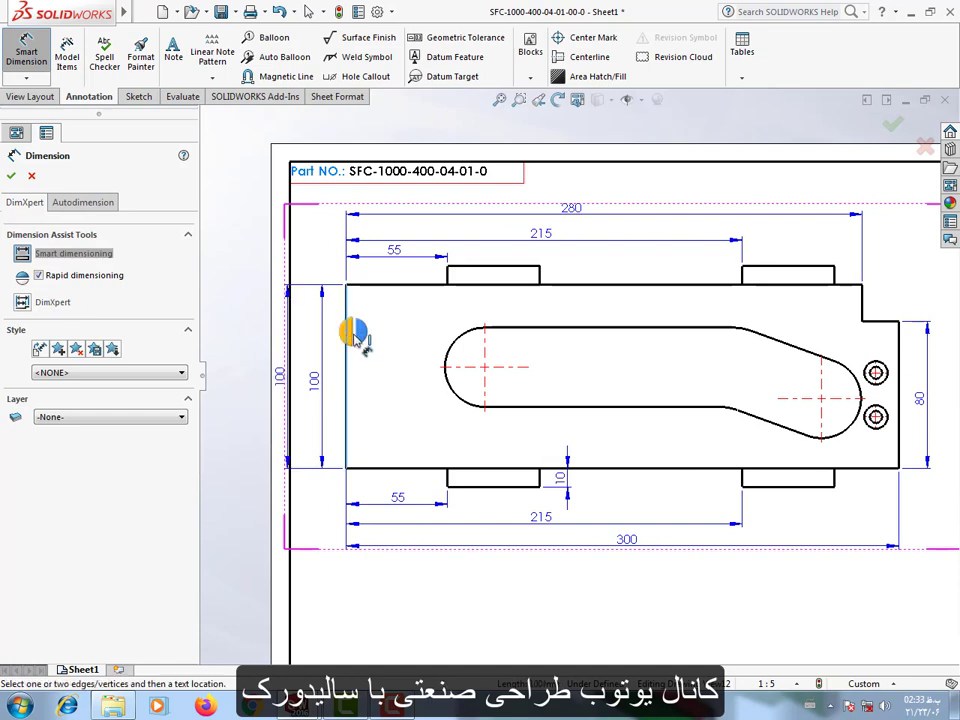
{"action": "left_click", "coordinate": [452, 388]}
{"action": "left_click", "coordinate": [415, 450]}
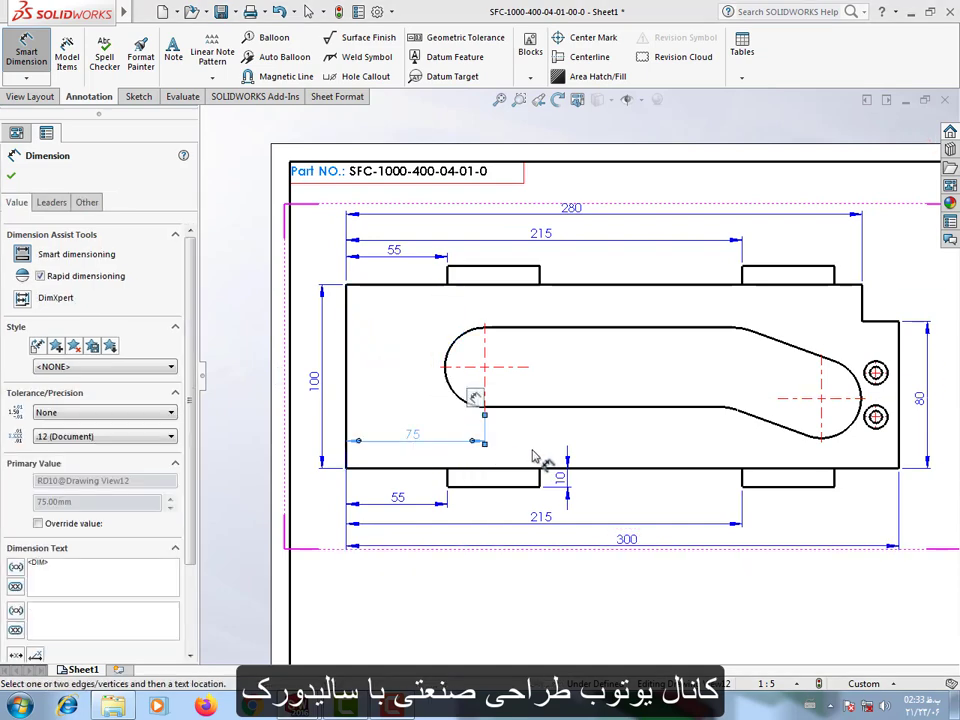
{"action": "left_click", "coordinate": [456, 390]}
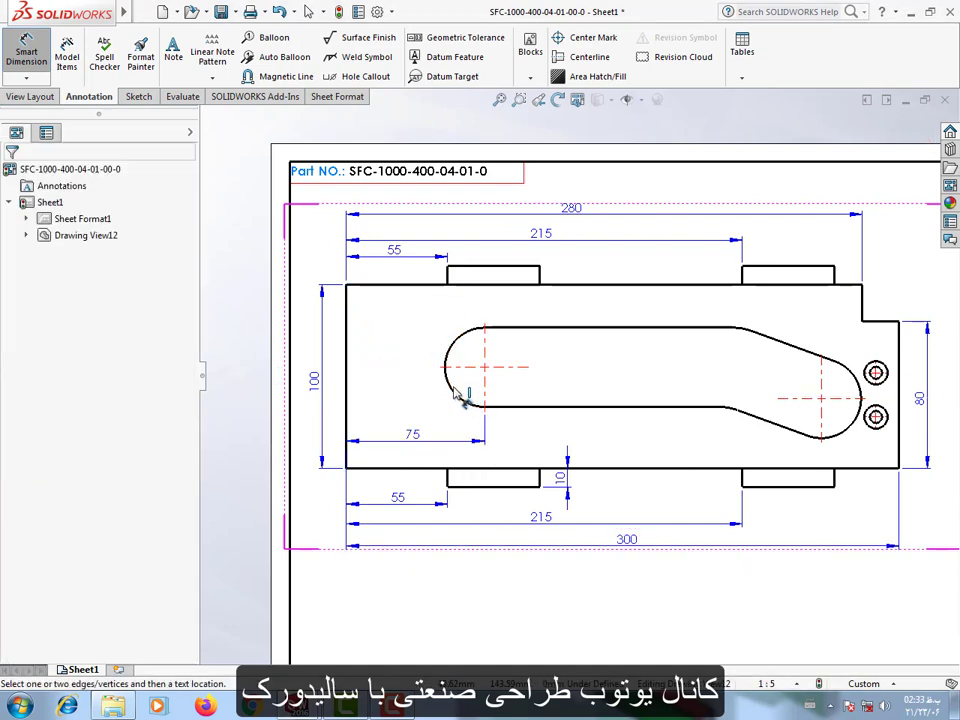
{"action": "left_click", "coordinate": [430, 467]}
{"action": "left_click", "coordinate": [334, 418]}
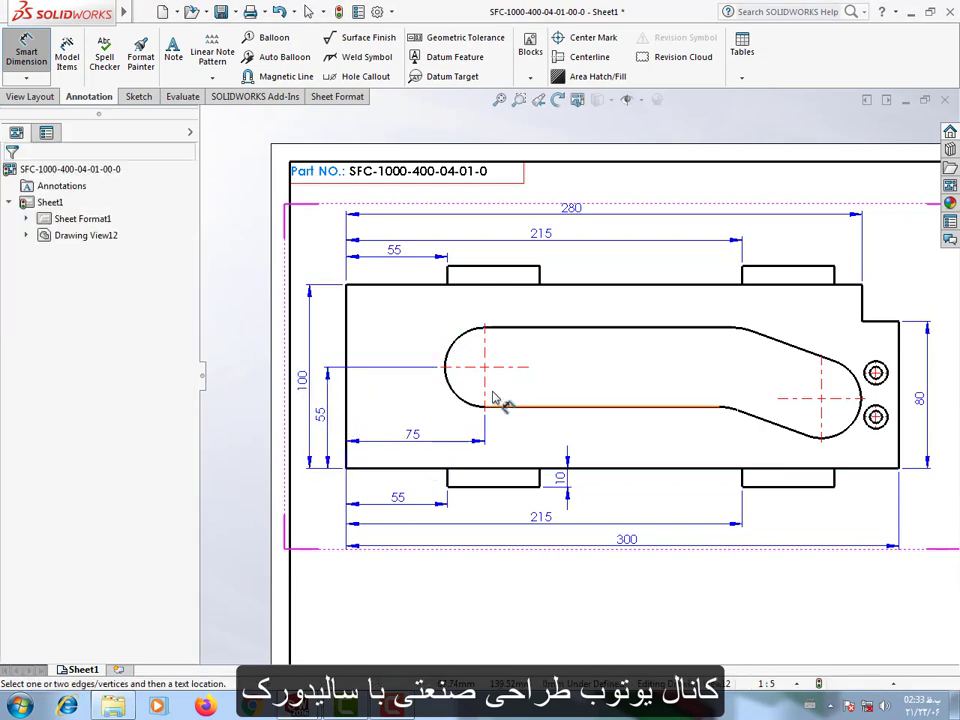
Dimension the radius of the slot's left arc and set its precision to one decimal place (.1).
{"action": "scroll", "coordinate": [490, 380], "scroll_direction": "down", "scroll_amount": 4}
{"action": "left_click", "coordinate": [470, 362]}
{"action": "left_click", "coordinate": [406, 338]}
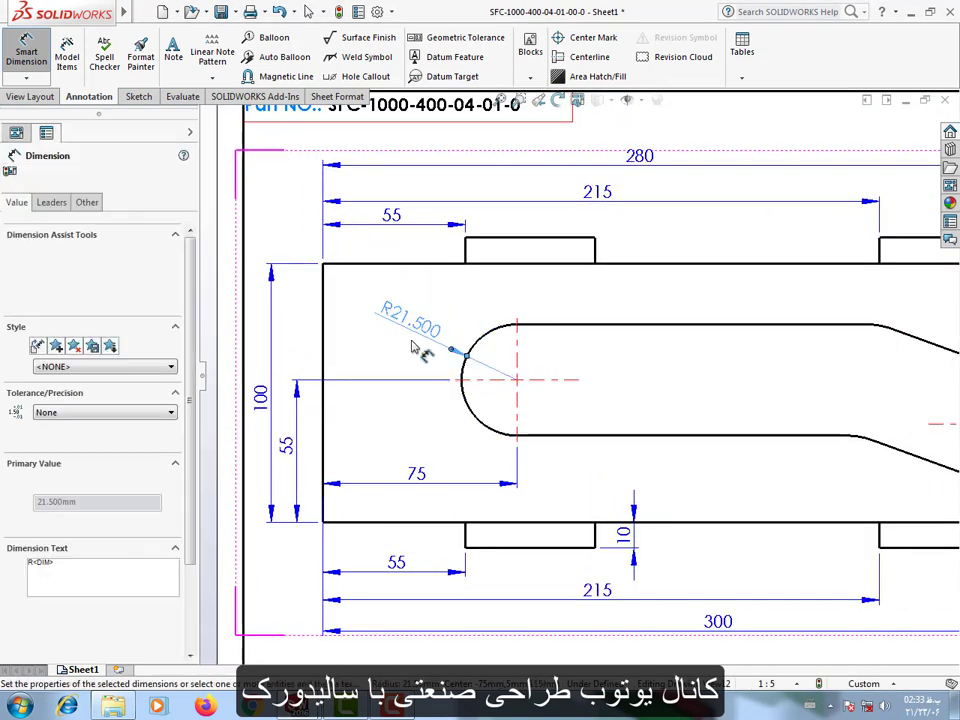
{"action": "left_click", "coordinate": [100, 437]}
{"action": "left_click", "coordinate": [53, 451]}
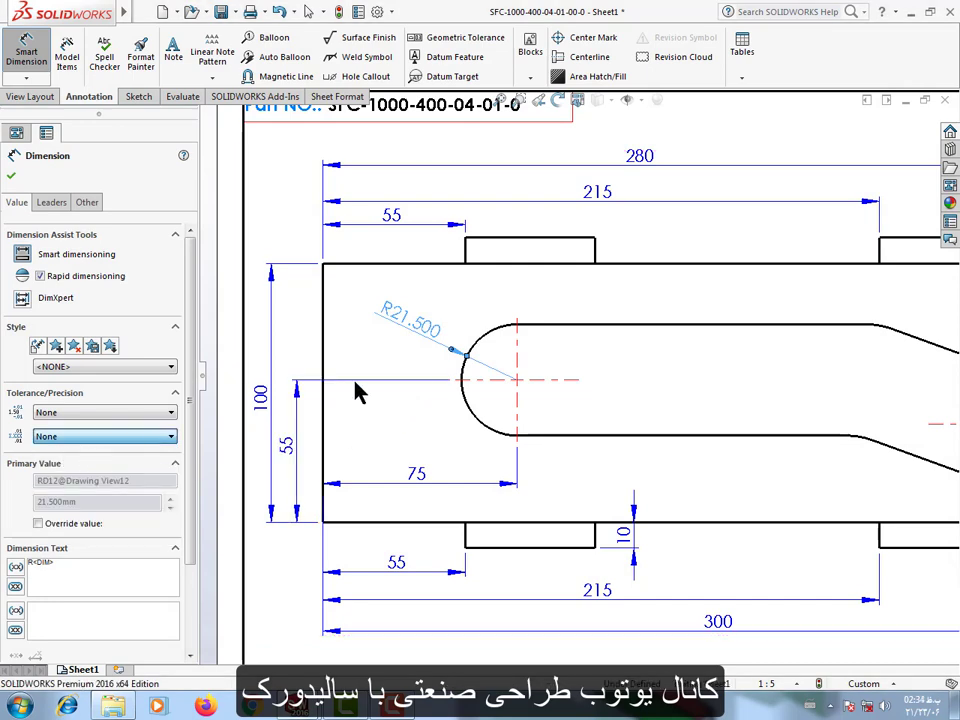
{"action": "left_click", "coordinate": [45, 437]}
{"action": "left_click", "coordinate": [62, 459]}
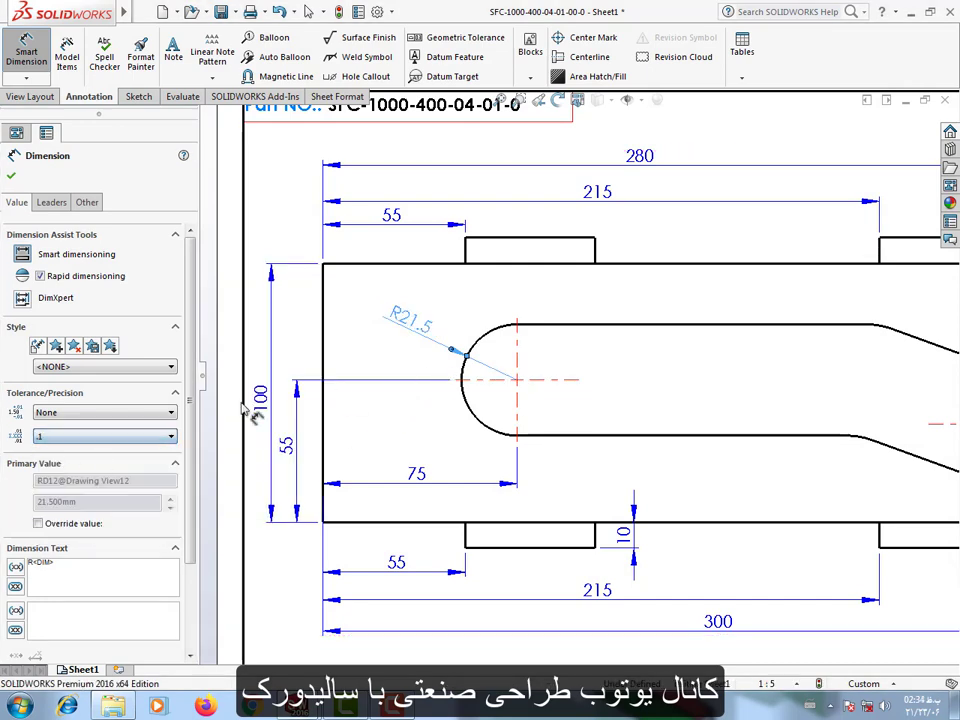
{"action": "left_click", "coordinate": [211, 230]}
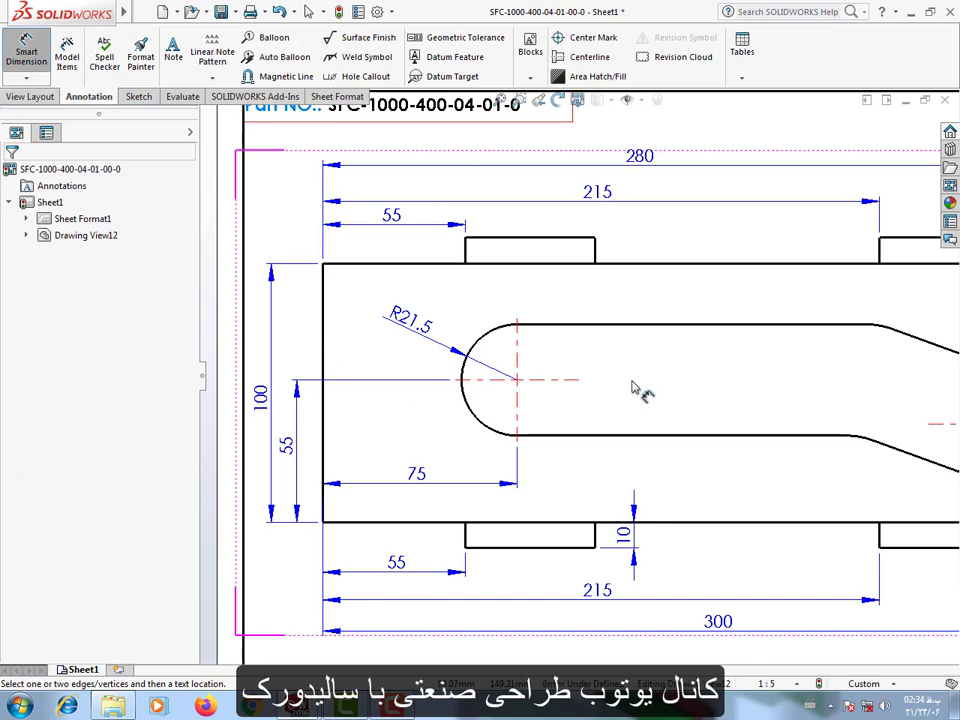
{"action": "left_click", "coordinate": [420, 326]}
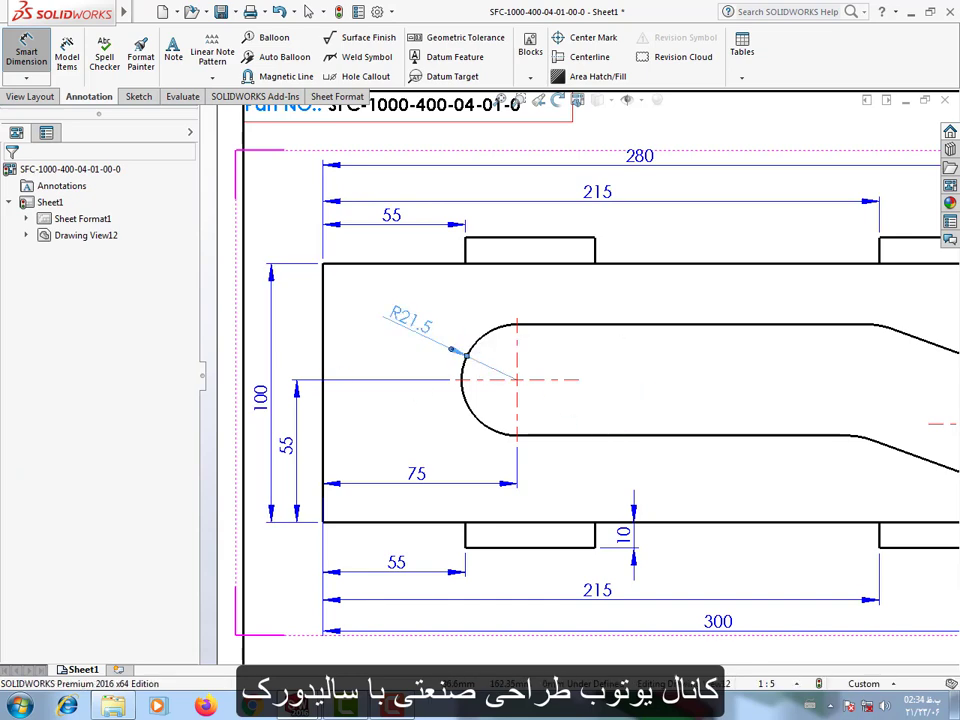
Delete the left arc's radius dimension and dimension the slot's width between its upper and lower horizontal edges.
{"action": "key", "text": "Delete"}
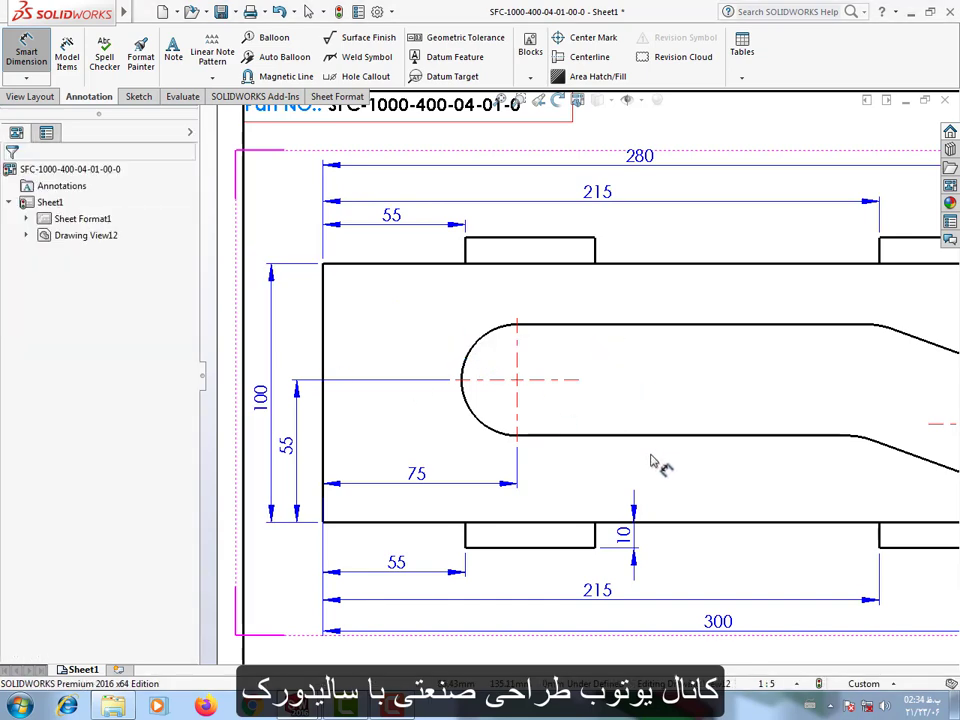
{"action": "left_click", "coordinate": [636, 325]}
{"action": "left_click", "coordinate": [613, 433]}
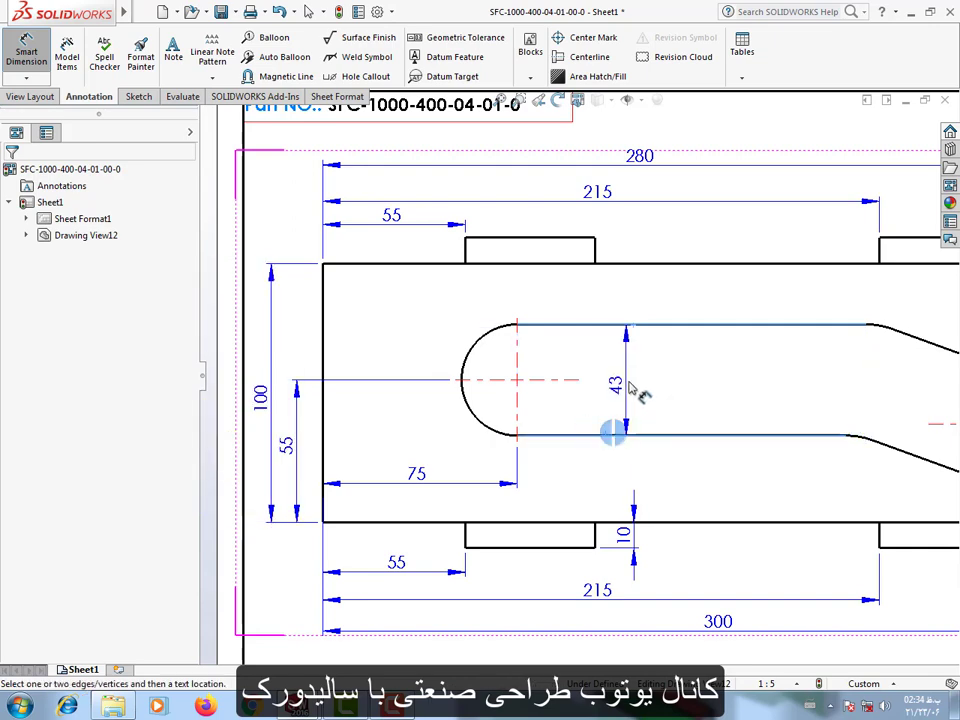
{"action": "left_click", "coordinate": [631, 384]}
{"action": "left_click", "coordinate": [682, 405]}
Dimension the horizontal distance between the slot's two arc centers, placed above the slot, and set its precision to None.
{"action": "scroll", "coordinate": [686, 410], "scroll_direction": "up", "scroll_amount": 3}
{"action": "scroll", "coordinate": [688, 413], "scroll_direction": "down", "scroll_amount": 1}
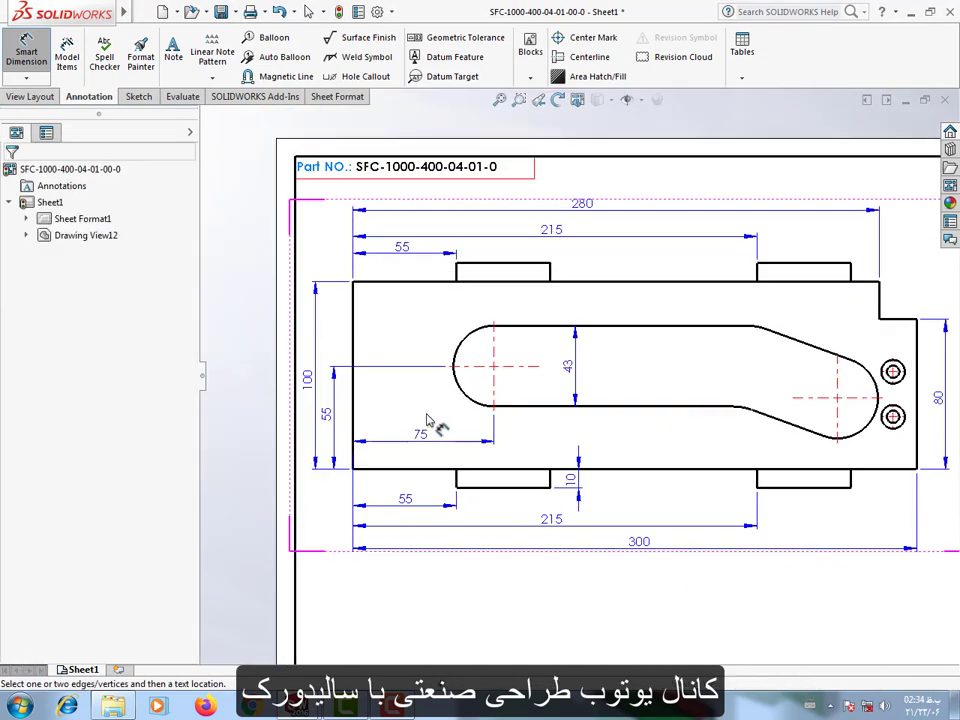
{"action": "scroll", "coordinate": [480, 395], "scroll_direction": "down", "scroll_amount": 2}
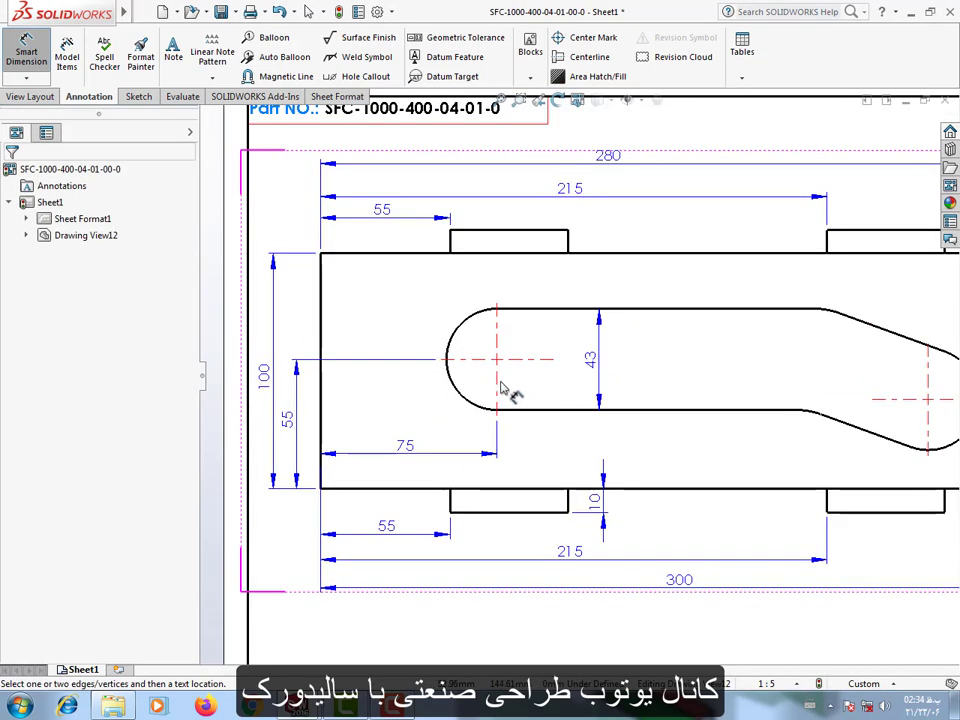
{"action": "scroll", "coordinate": [660, 430], "scroll_direction": "up", "scroll_amount": 3}
{"action": "left_click", "coordinate": [829, 414]}
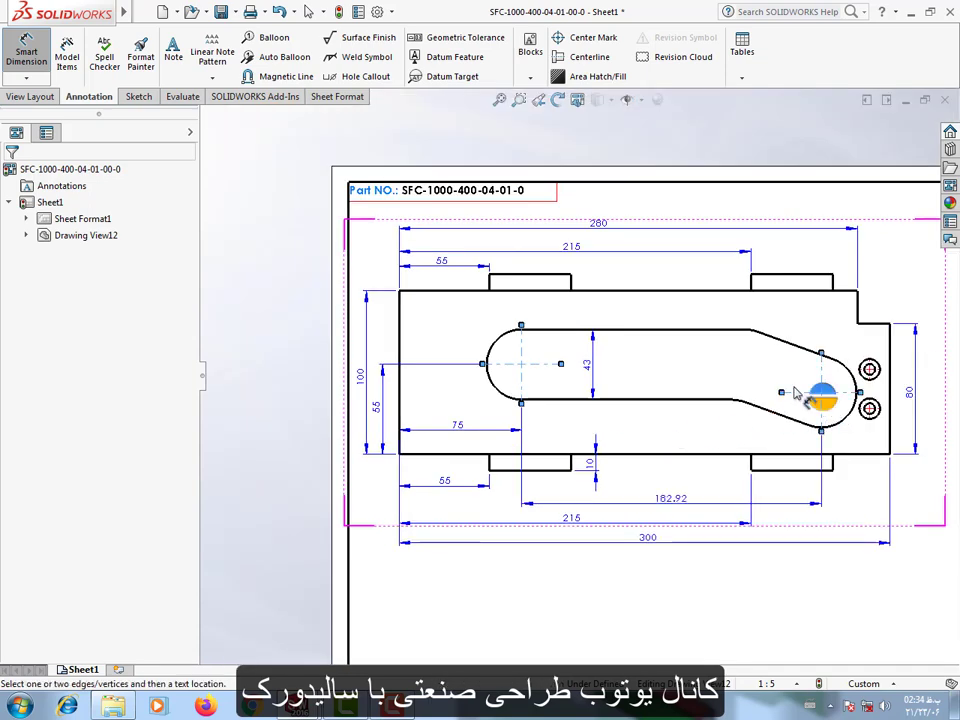
{"action": "left_click", "coordinate": [670, 308]}
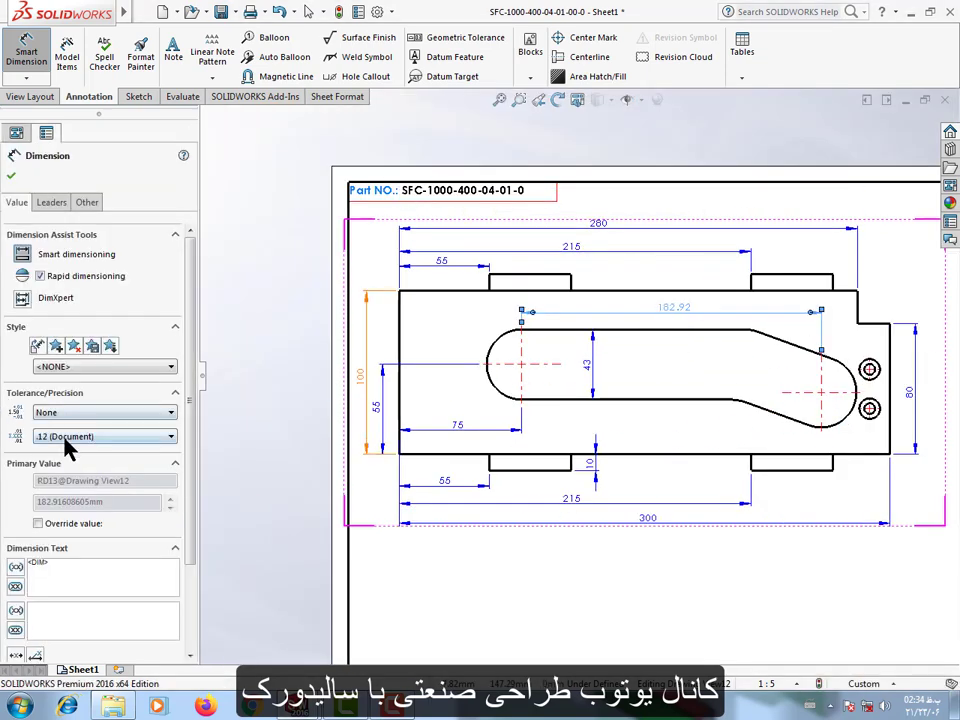
{"action": "left_click", "coordinate": [68, 437]}
{"action": "left_click", "coordinate": [70, 447]}
{"action": "left_click", "coordinate": [820, 607]}
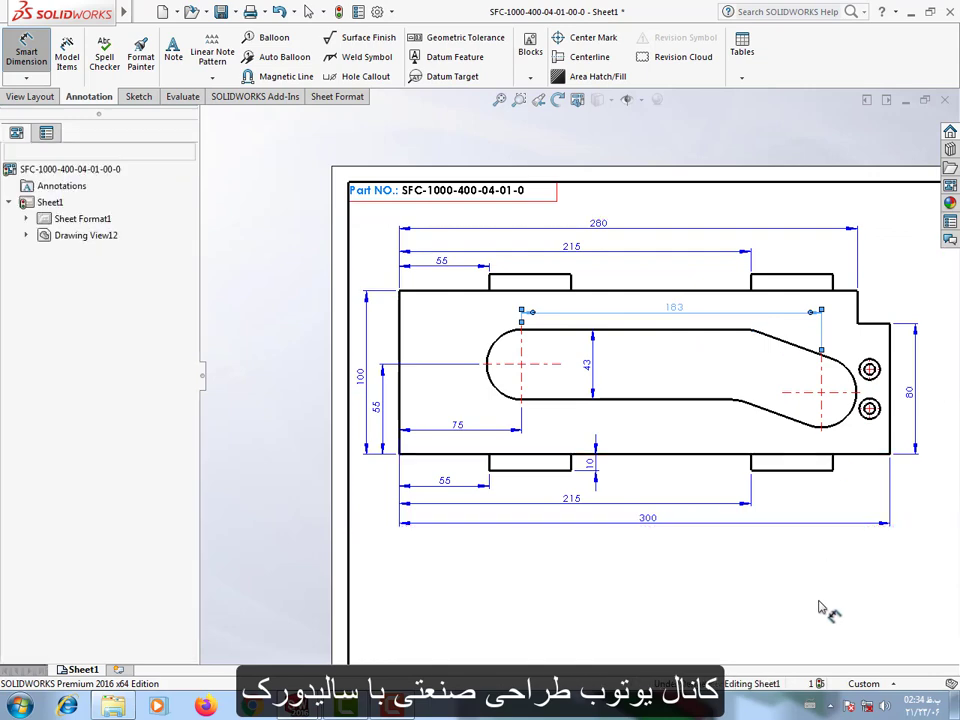
Try one-decimal precision (.1) on the horizontal center-distance dimension and restore its precision to None.
{"action": "scroll", "coordinate": [812, 426], "scroll_direction": "down", "scroll_amount": 2}
{"action": "scroll", "coordinate": [749, 422], "scroll_direction": "down", "scroll_amount": 1}
{"action": "left_click", "coordinate": [628, 272]}
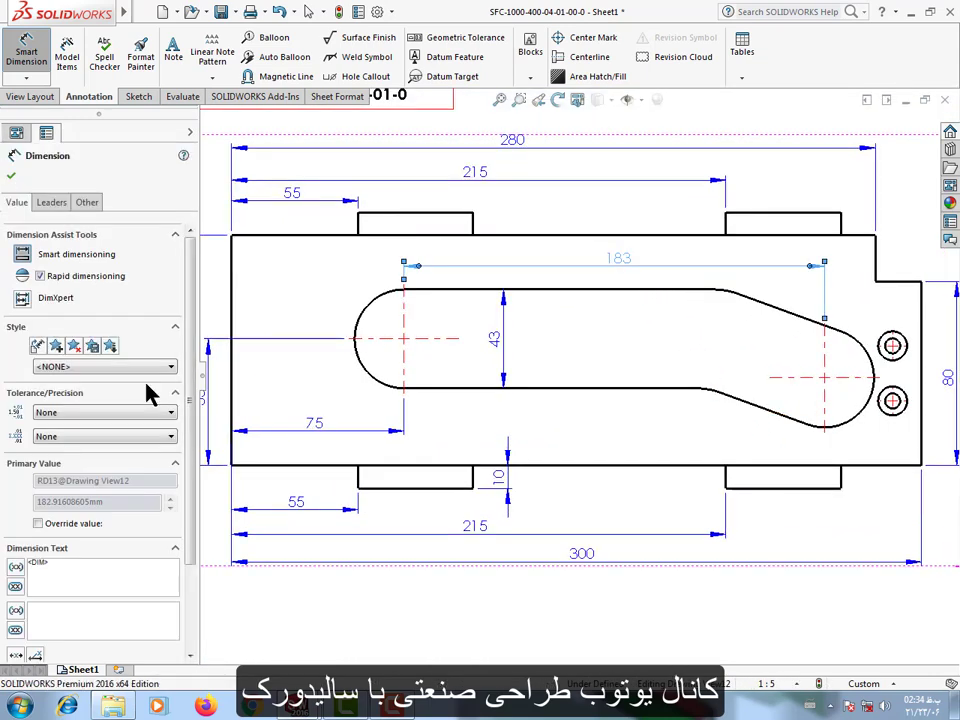
{"action": "left_click", "coordinate": [72, 413]}
{"action": "left_click", "coordinate": [120, 410]}
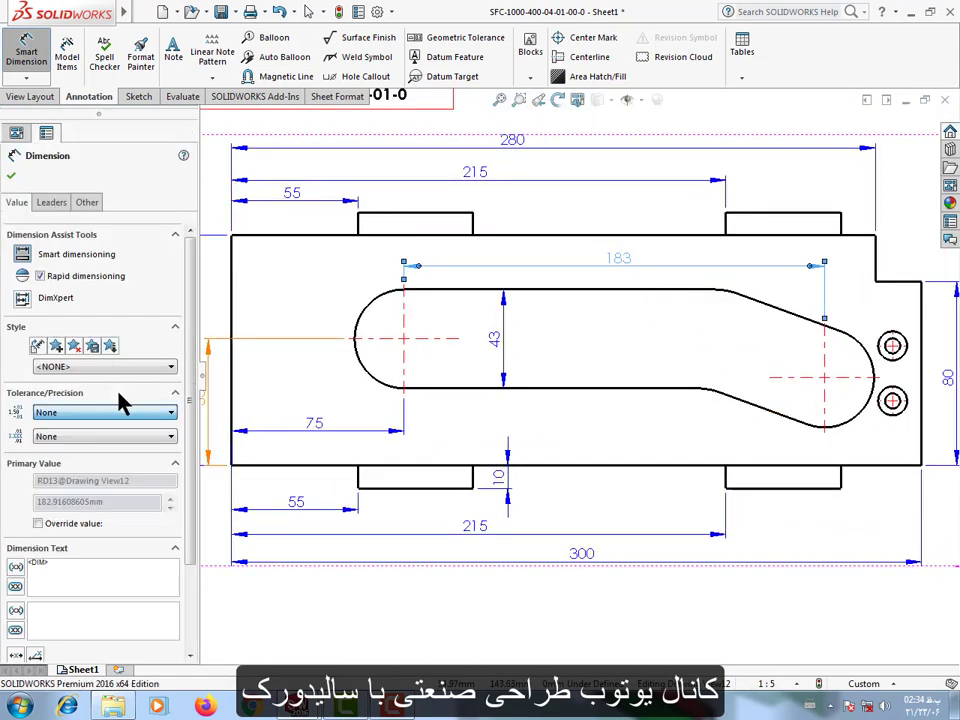
{"action": "left_click", "coordinate": [80, 437]}
{"action": "left_click", "coordinate": [75, 460]}
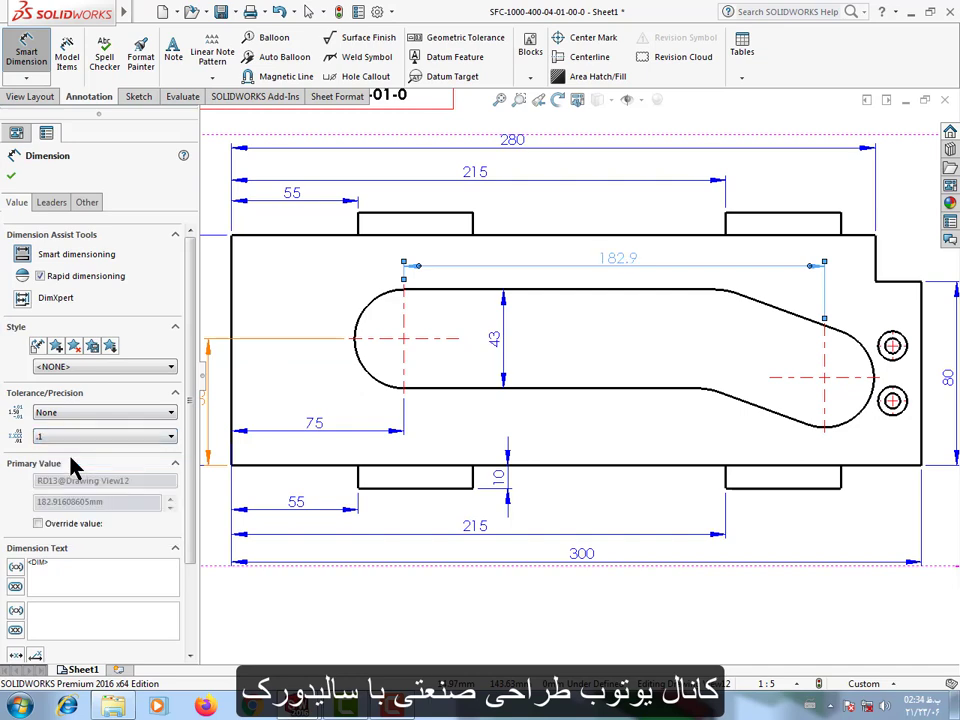
{"action": "left_click", "coordinate": [80, 437]}
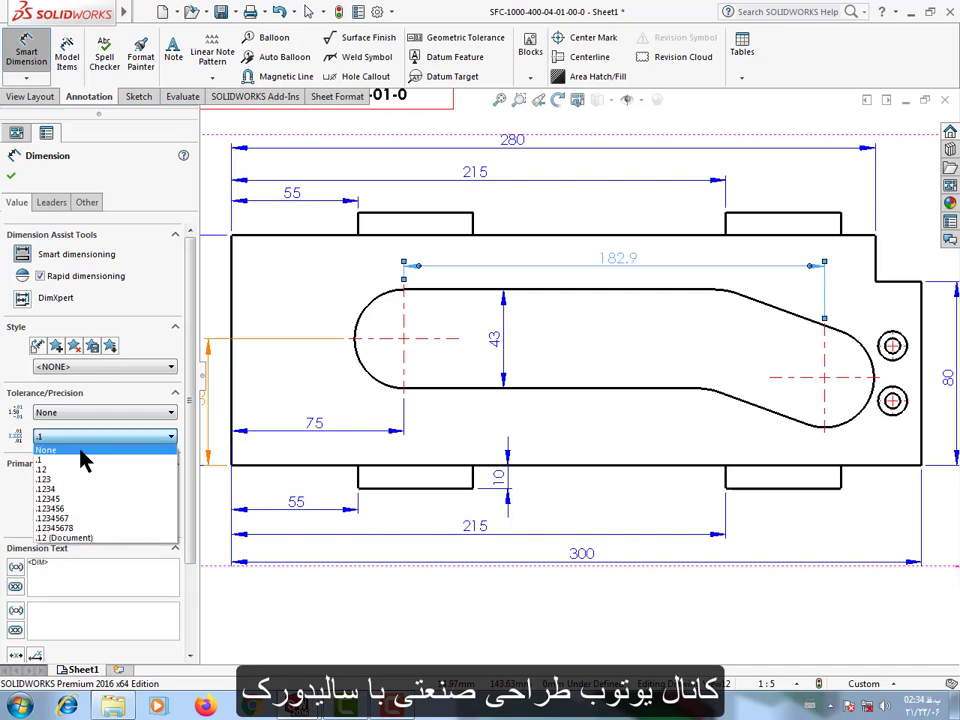
{"action": "left_click", "coordinate": [820, 638]}
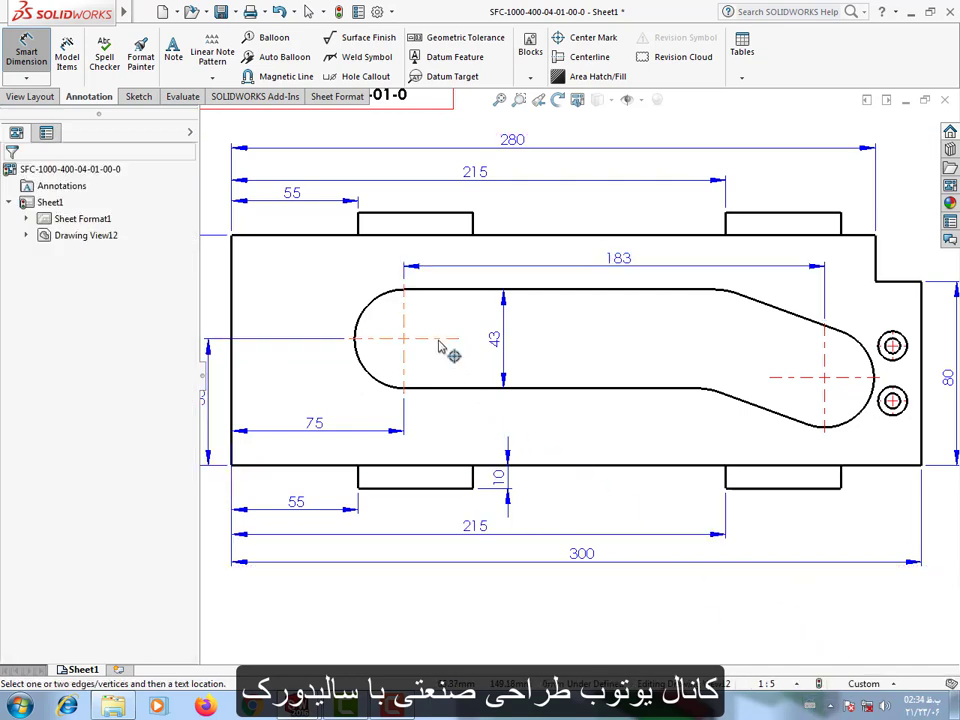
Dimension the vertical offset between the slot's left and right arc centers, placing it inside the slot.
{"action": "left_click", "coordinate": [826, 381]}
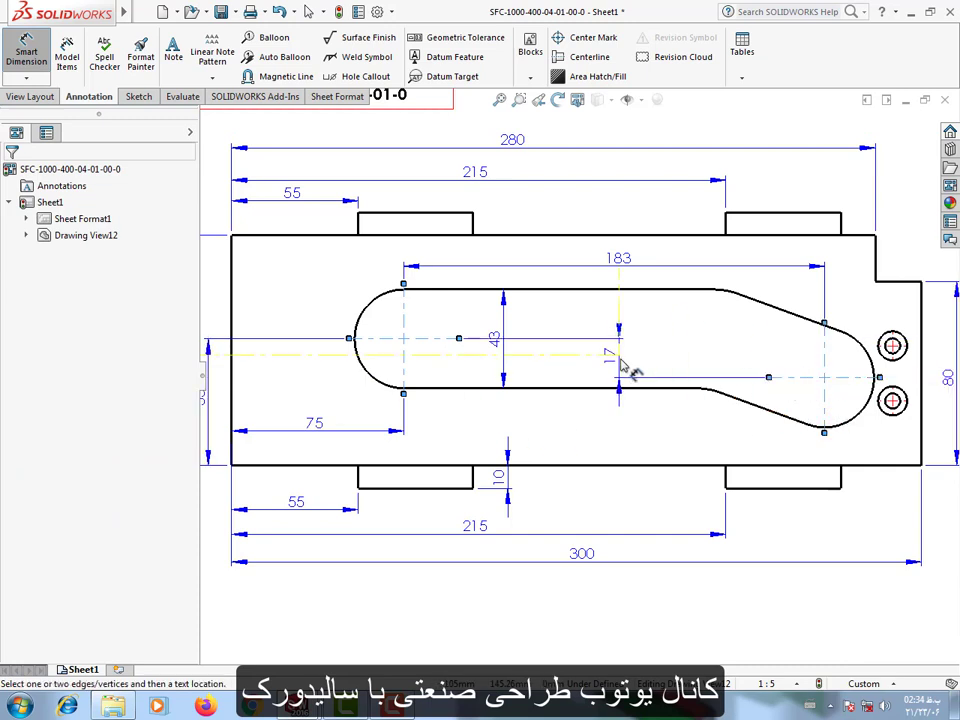
{"action": "left_click", "coordinate": [630, 368]}
{"action": "left_click", "coordinate": [598, 444]}
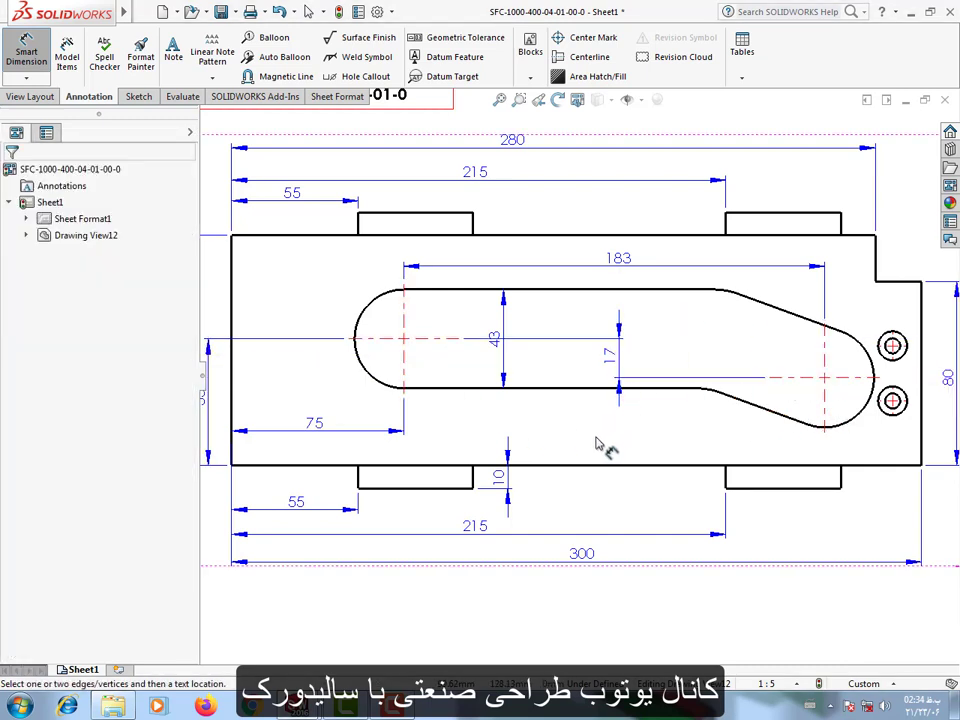
Dimension the slot's upper straight edge just above it and move the 183 center-distance dimension higher to clear it.
{"action": "scroll", "coordinate": [580, 385], "scroll_direction": "up", "scroll_amount": 1}
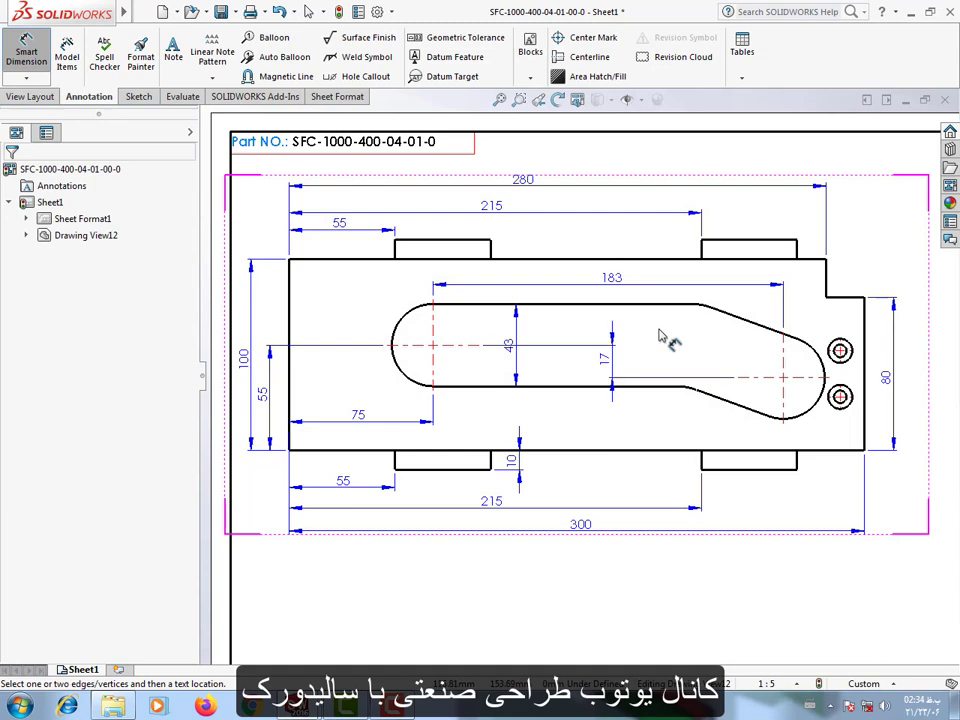
{"action": "scroll", "coordinate": [650, 338], "scroll_direction": "down", "scroll_amount": 1}
{"action": "scroll", "coordinate": [595, 346], "scroll_direction": "up", "scroll_amount": 1}
{"action": "left_click", "coordinate": [568, 331]}
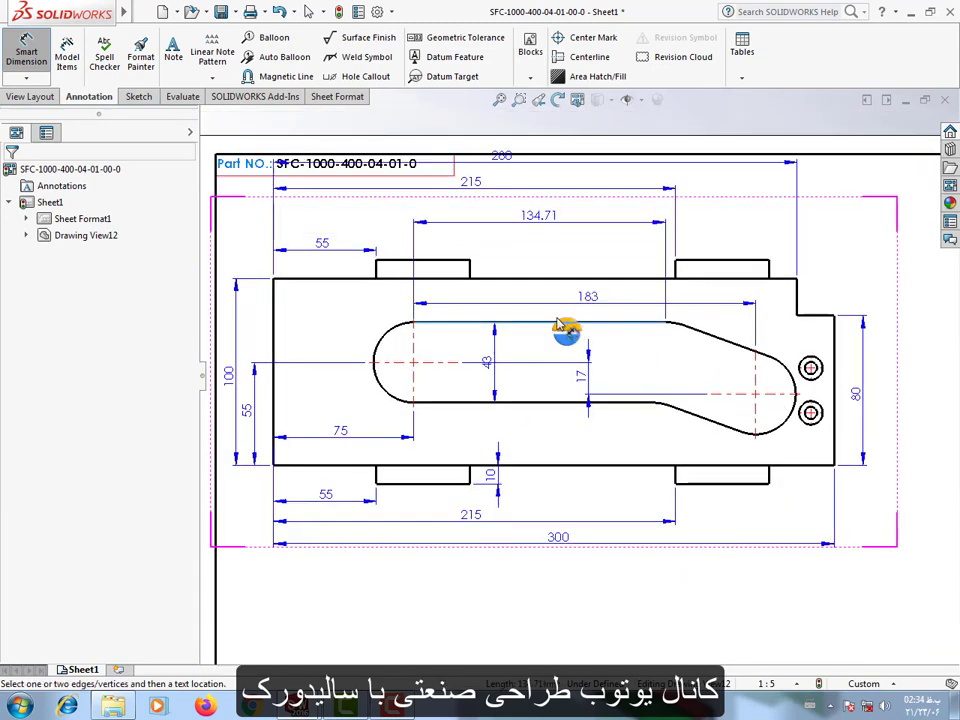
{"action": "left_click", "coordinate": [580, 314]}
{"action": "scroll", "coordinate": [590, 318], "scroll_direction": "down", "scroll_amount": 4}
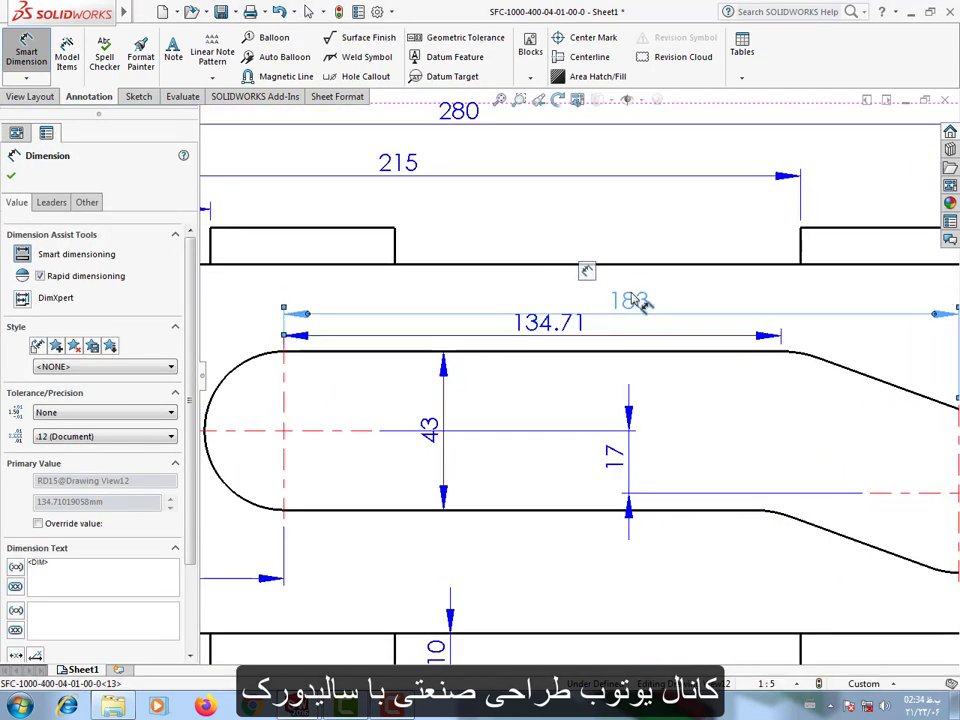
{"action": "left_click_drag", "start_coordinate": [639, 304], "coordinate": [630, 285]}
Set the precision of the slot's upper straight edge dimension to one decimal place (.1).
{"action": "left_click", "coordinate": [549, 336]}
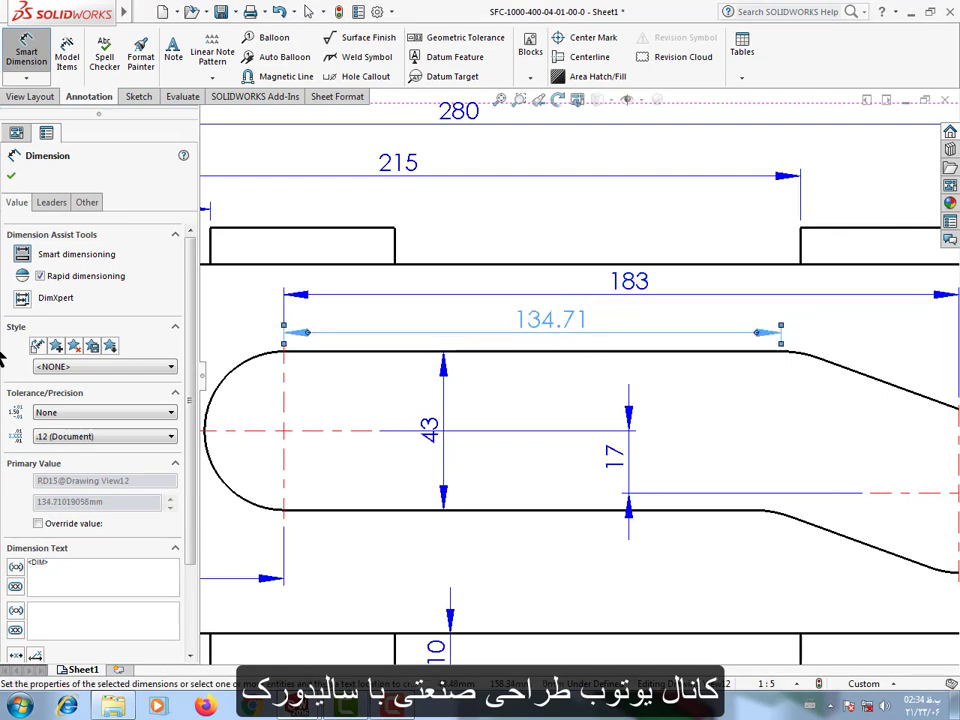
{"action": "left_click", "coordinate": [42, 437]}
{"action": "left_click", "coordinate": [60, 461]}
{"action": "scroll", "coordinate": [575, 388], "scroll_direction": "up", "scroll_amount": 3}
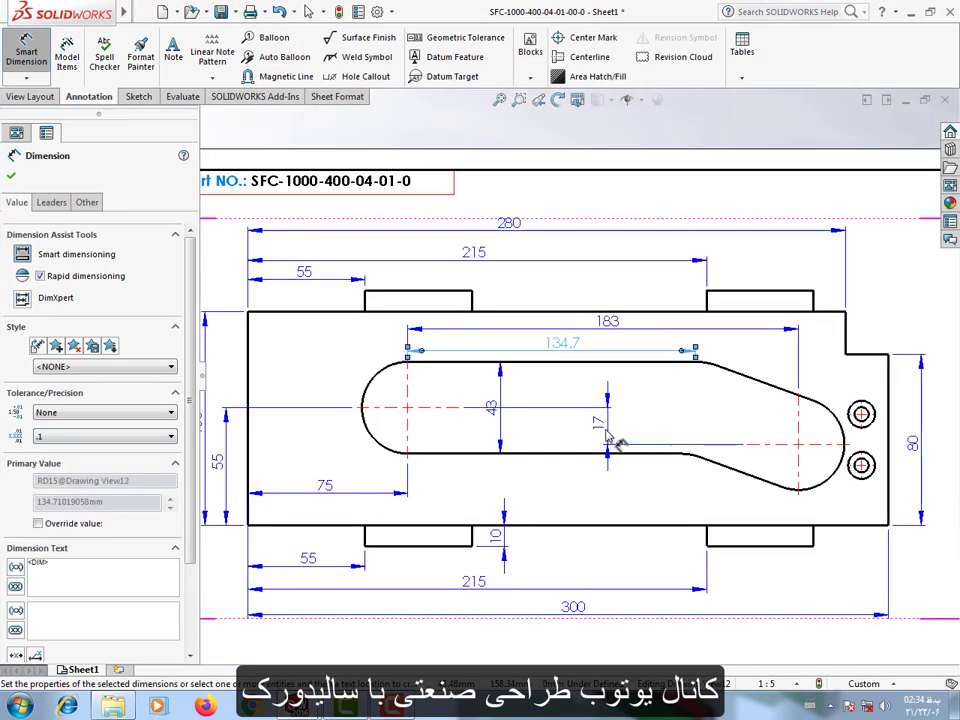
{"action": "left_click", "coordinate": [781, 162]}
Dimension the length of the slot's lower straight edge below it and set its precision to None.
{"action": "scroll", "coordinate": [682, 472], "scroll_direction": "down", "scroll_amount": 1}
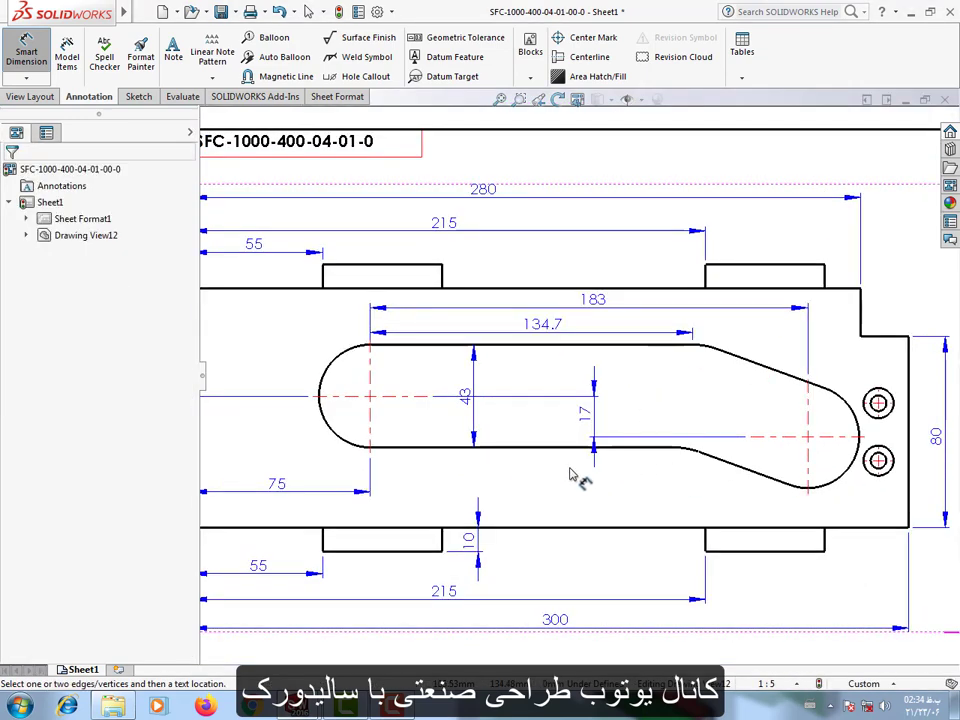
{"action": "left_click", "coordinate": [529, 445]}
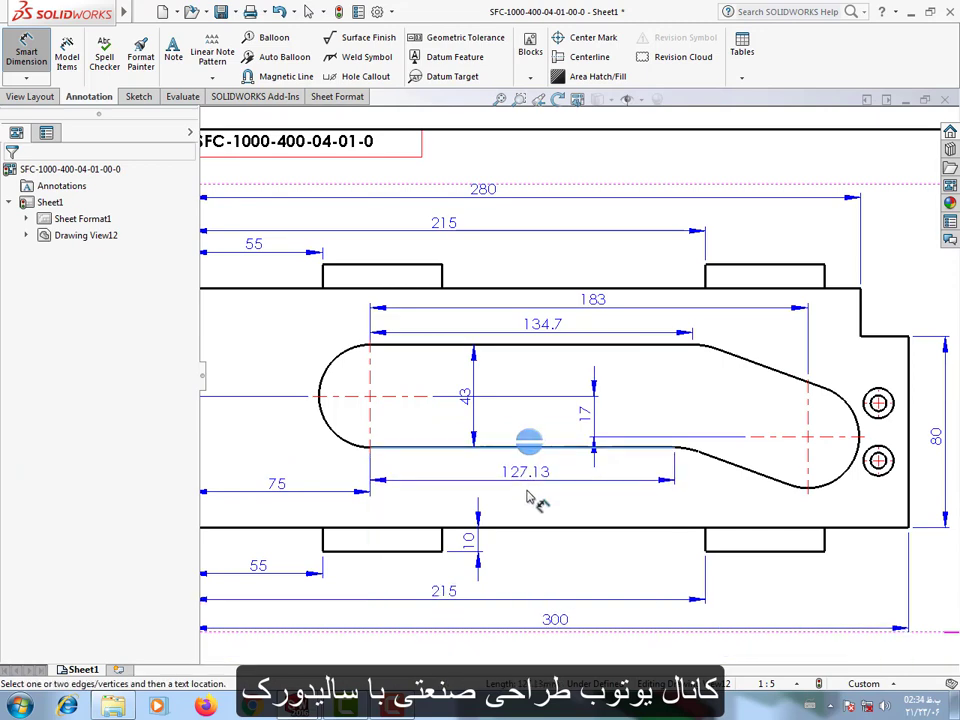
{"action": "left_click", "coordinate": [536, 508]}
{"action": "left_click", "coordinate": [64, 437]}
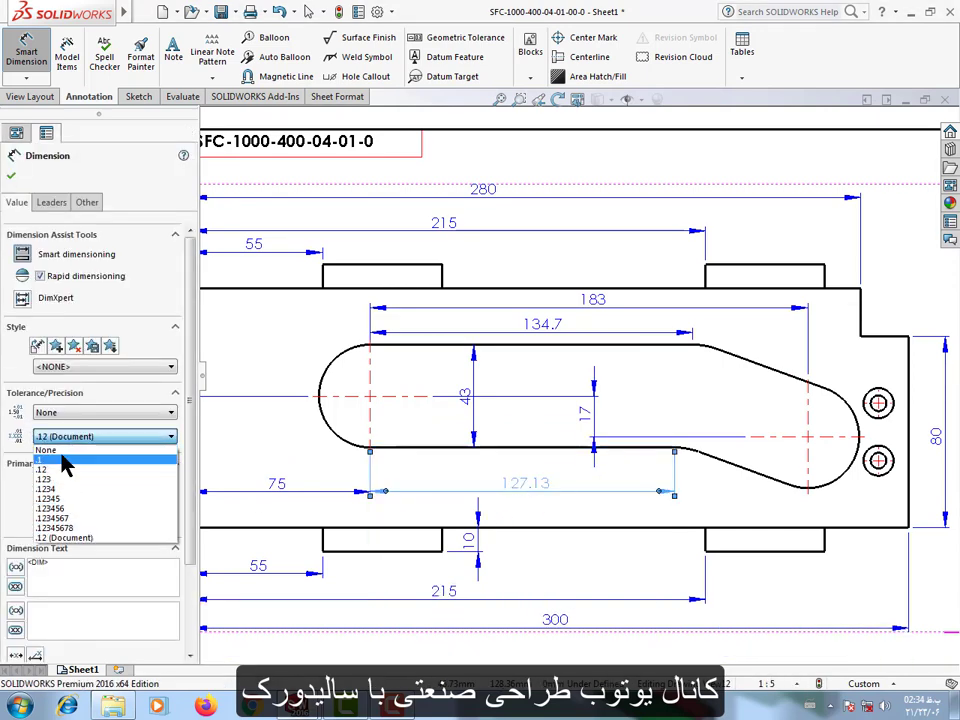
{"action": "left_click", "coordinate": [68, 450]}
{"action": "left_click", "coordinate": [760, 513]}
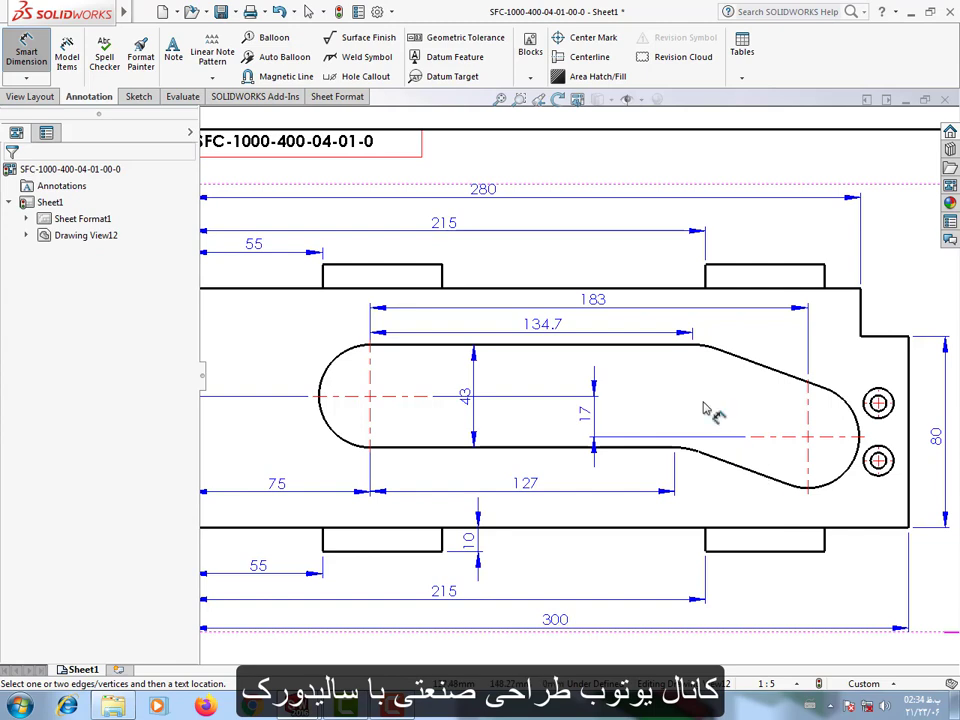
Dimension the inside angle between the slot's upper straight edge and its upper sloping edge.
{"action": "scroll", "coordinate": [700, 350], "scroll_direction": "down", "scroll_amount": 1}
{"action": "left_click", "coordinate": [645, 346]}
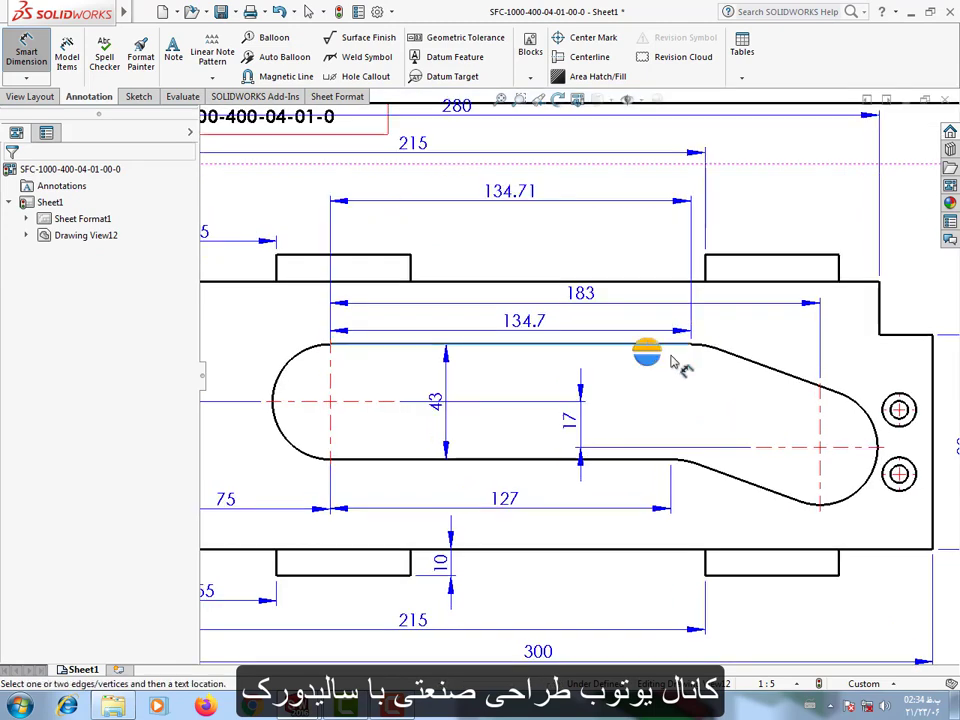
{"action": "left_click", "coordinate": [740, 358]}
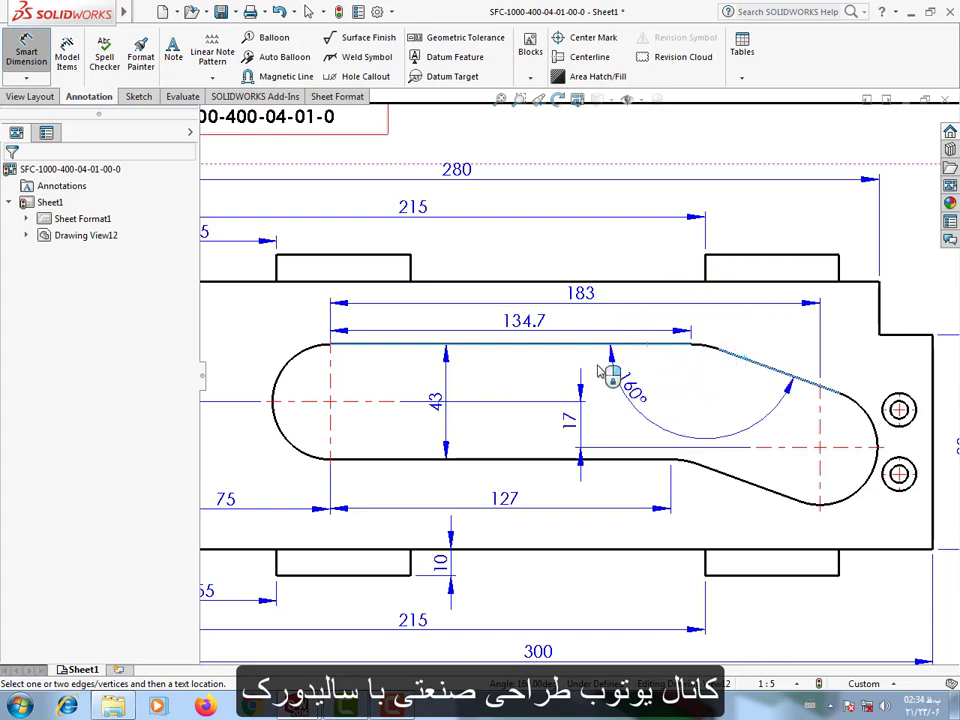
{"action": "left_click", "coordinate": [700, 410]}
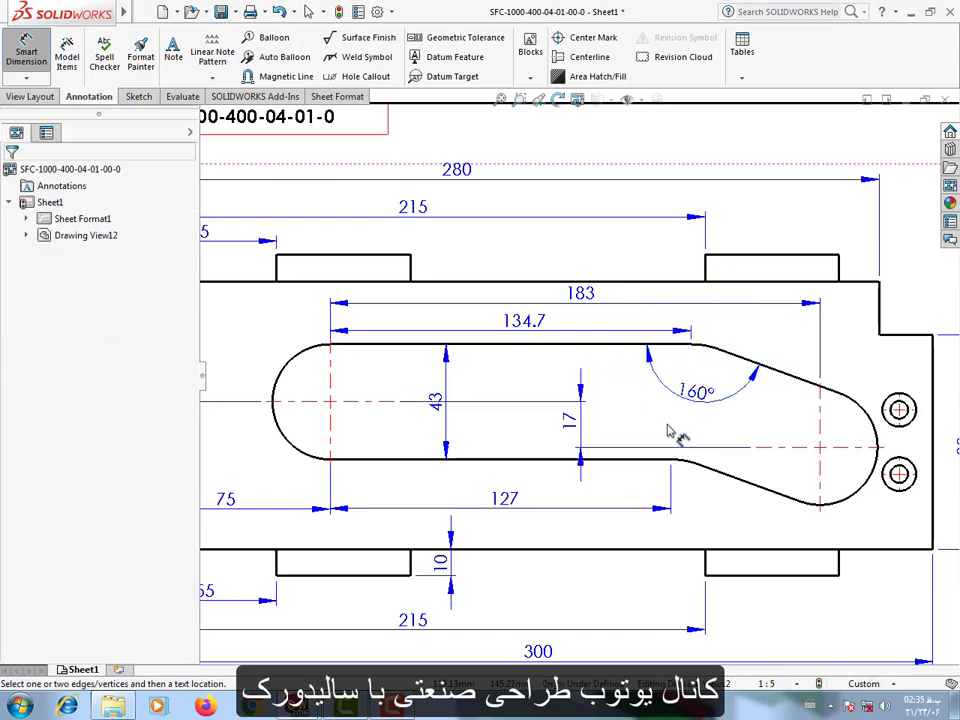
Dimension the radius of the slot's upper bend arc above the slot and reposition the angle dimension's text away from its leader.
{"action": "scroll", "coordinate": [740, 455], "scroll_direction": "up", "scroll_amount": 3}
{"action": "scroll", "coordinate": [785, 465], "scroll_direction": "down", "scroll_amount": 4}
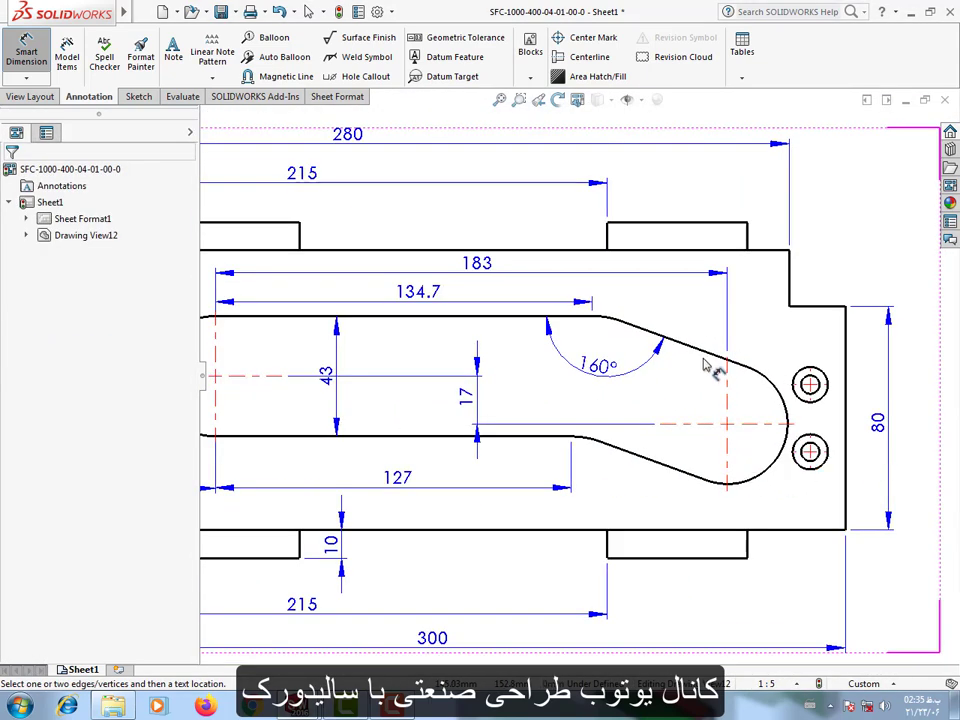
{"action": "scroll", "coordinate": [695, 362], "scroll_direction": "down", "scroll_amount": 2}
{"action": "left_click", "coordinate": [579, 317]}
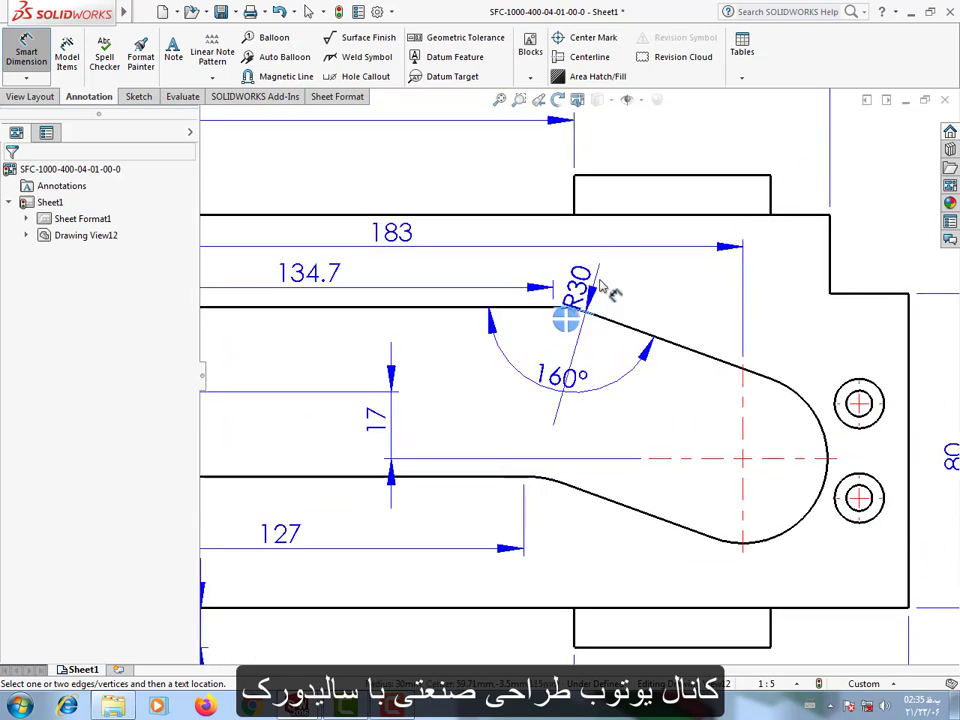
{"action": "left_click", "coordinate": [562, 400]}
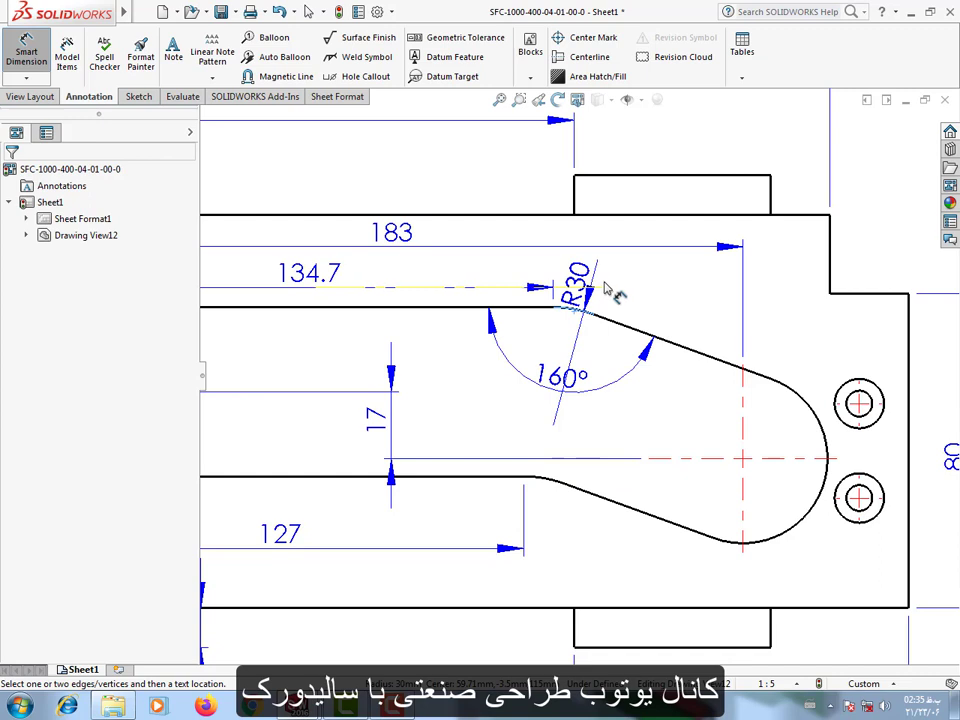
{"action": "left_click", "coordinate": [605, 290]}
{"action": "left_click_drag", "start_coordinate": [555, 370], "coordinate": [514, 361]}
{"action": "left_click", "coordinate": [581, 273]}
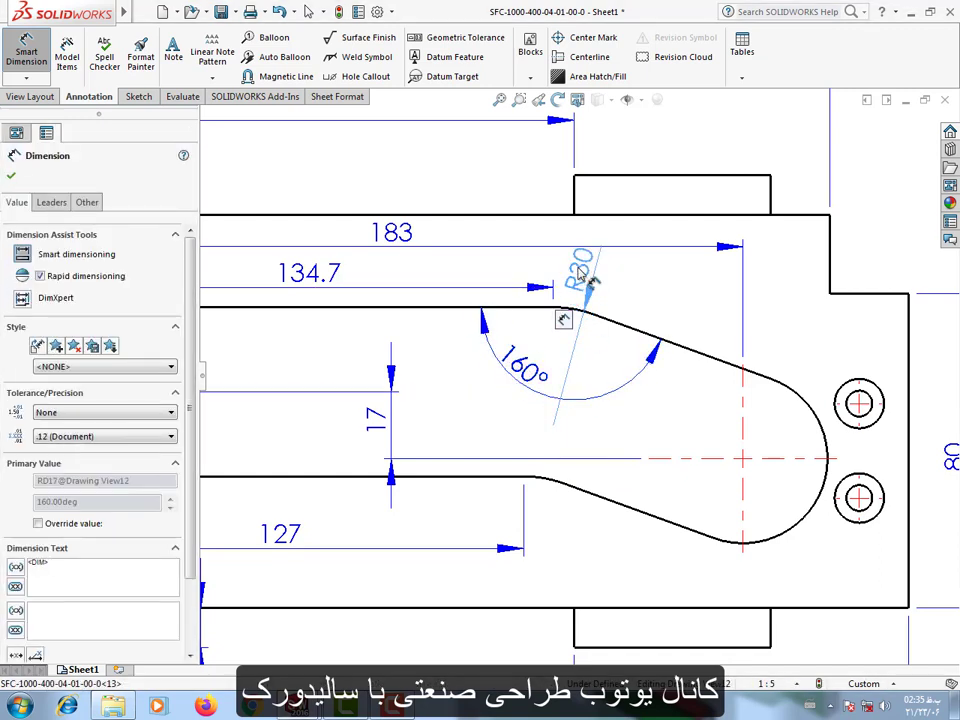
{"action": "left_click", "coordinate": [613, 458]}
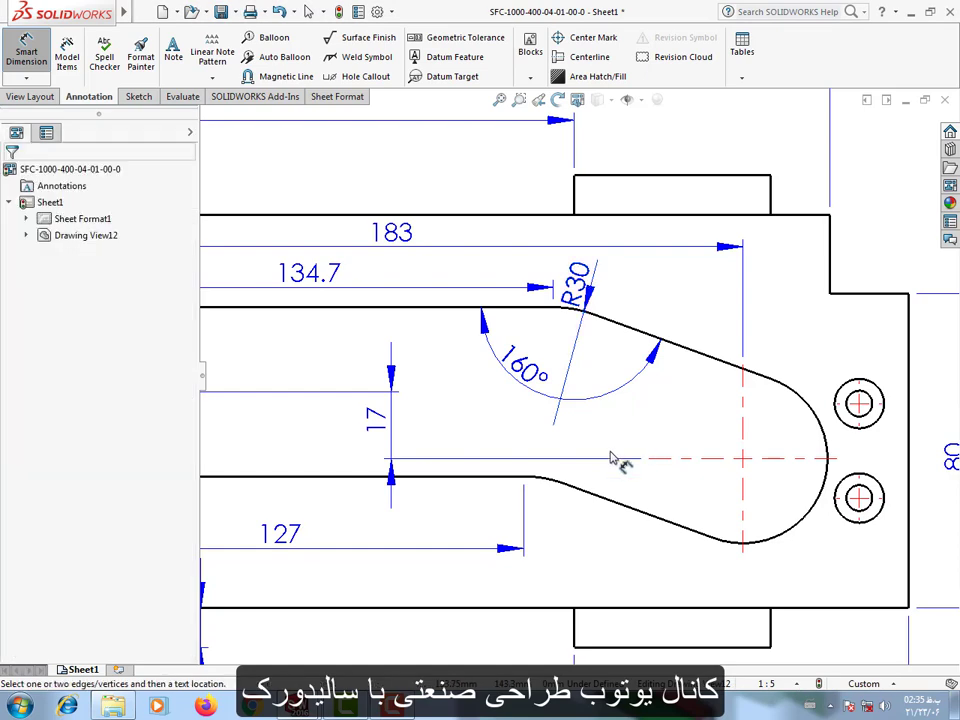
Dimension the radius of the slot's lower bend arc inside the slot and switch its leader to the foreshortened style.
{"action": "left_click", "coordinate": [557, 488]}
{"action": "left_click", "coordinate": [591, 450]}
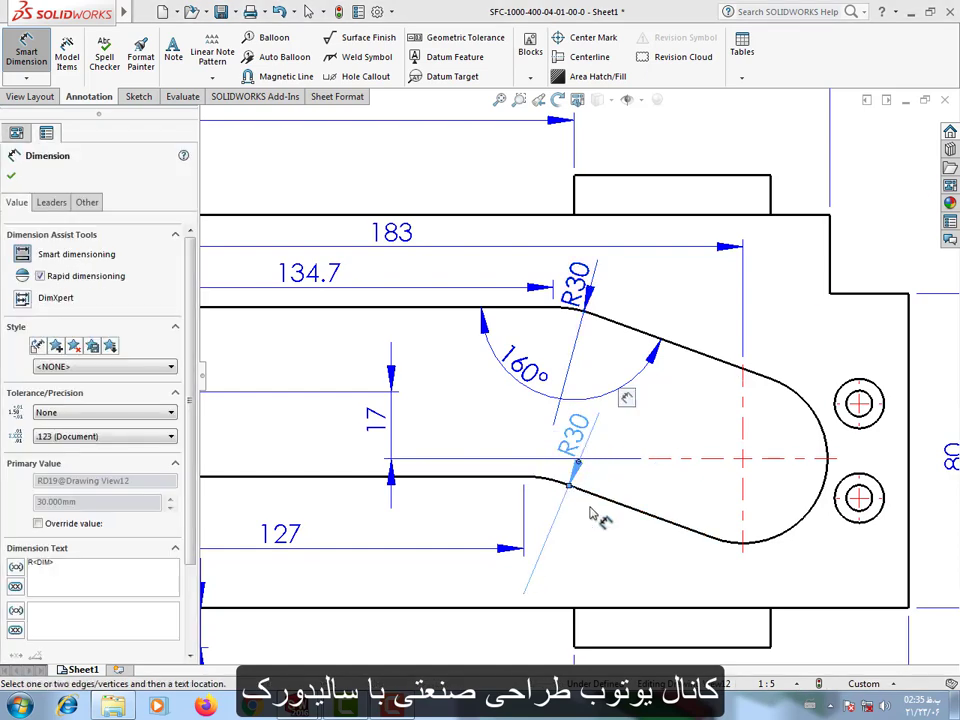
{"action": "left_click", "coordinate": [603, 552]}
{"action": "left_click", "coordinate": [590, 450]}
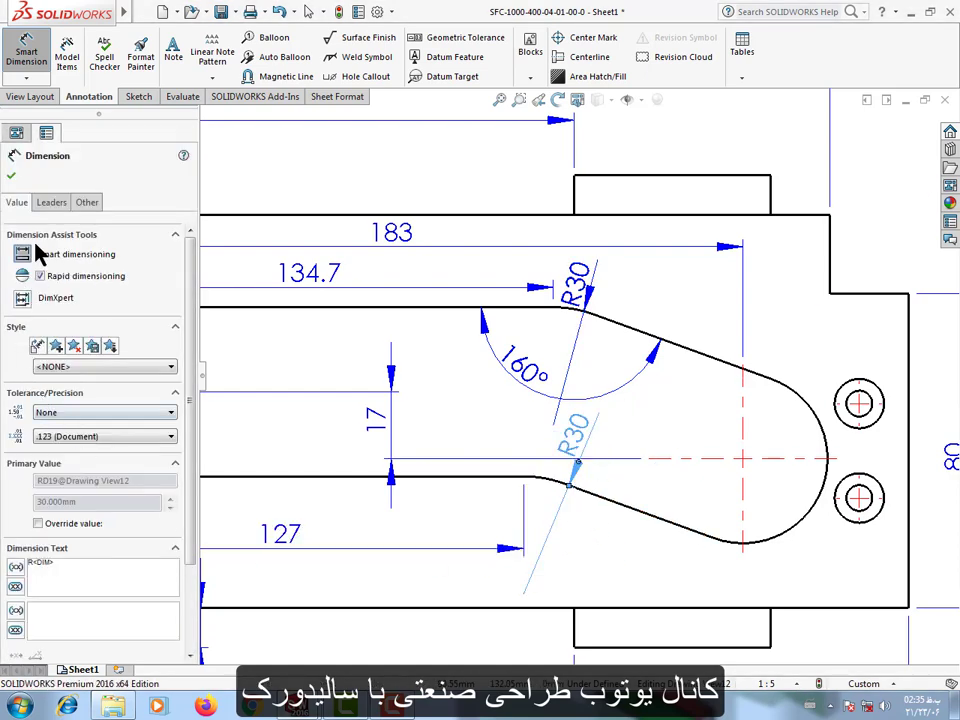
{"action": "left_click", "coordinate": [50, 202]}
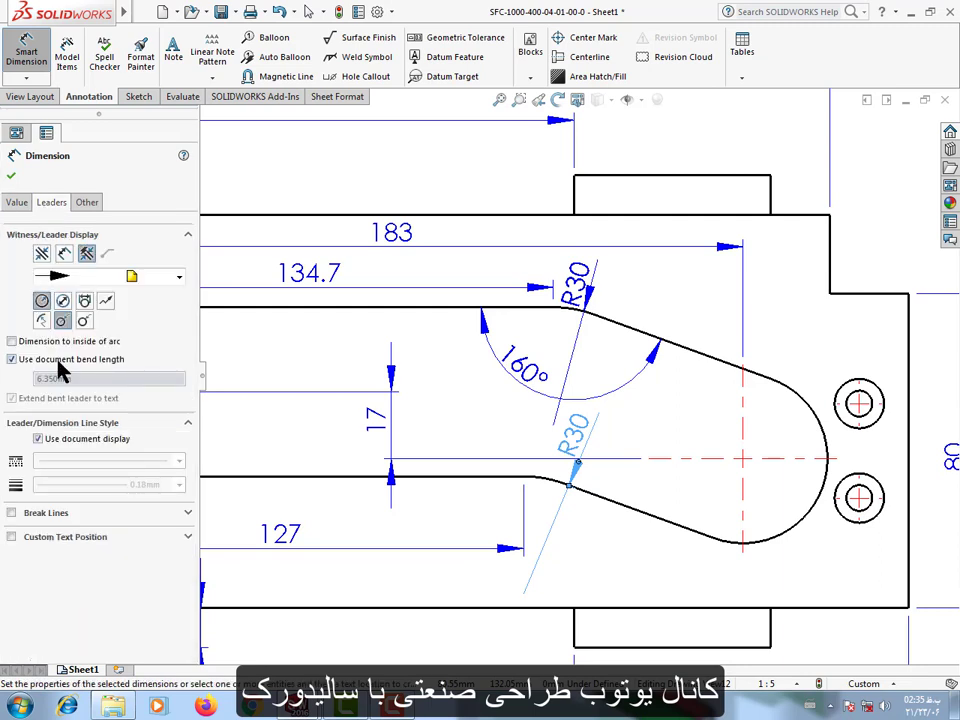
{"action": "left_click", "coordinate": [106, 303]}
Switch the slot's upper bend radius to a foreshortened leader and reposition both bend radius dimensions along their arcs.
{"action": "left_click", "coordinate": [560, 307]}
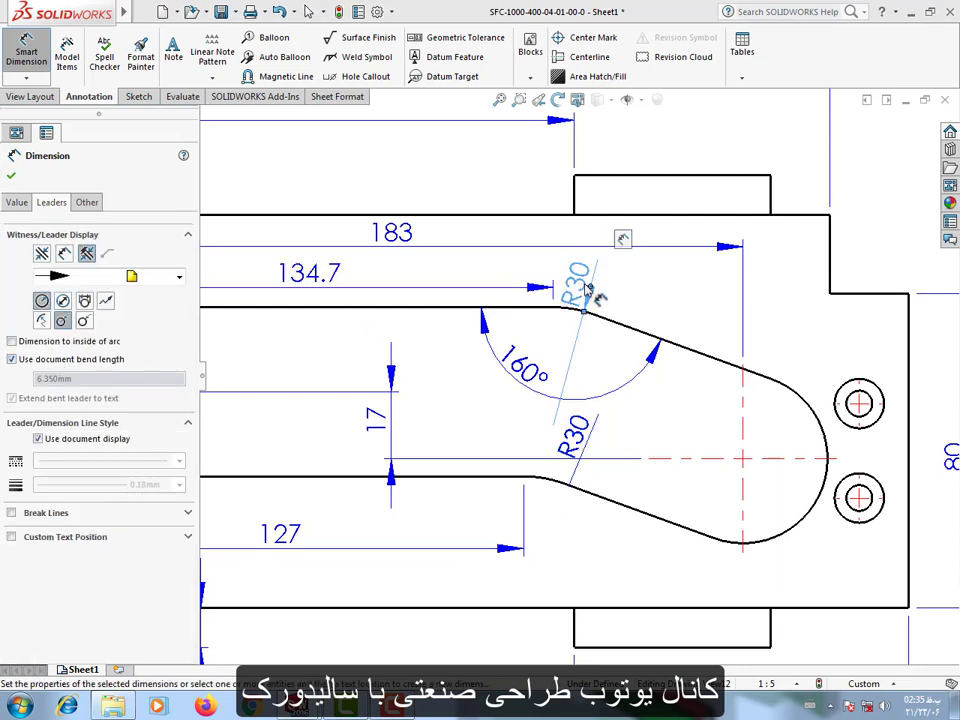
{"action": "left_click", "coordinate": [723, 304]}
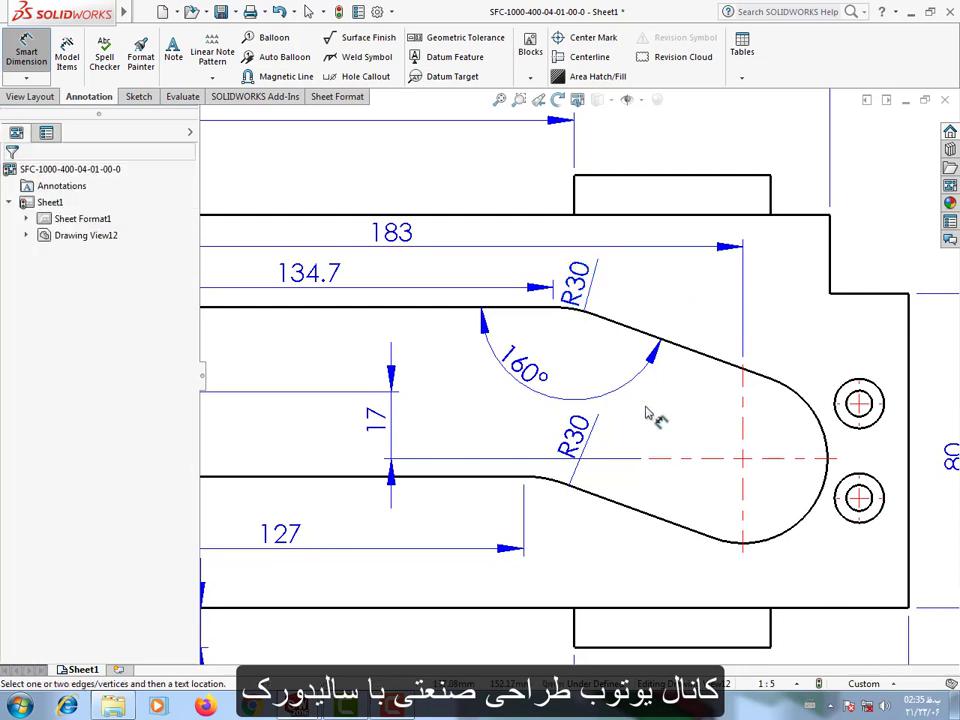
{"action": "mouse_move", "coordinate": [593, 258]}
{"action": "left_mouse_down"}
{"action": "mouse_move", "coordinate": [607, 280]}
{"action": "mouse_move", "coordinate": [614, 264]}
{"action": "mouse_move", "coordinate": [590, 289]}
{"action": "mouse_move", "coordinate": [602, 272]}
{"action": "left_mouse_up"}
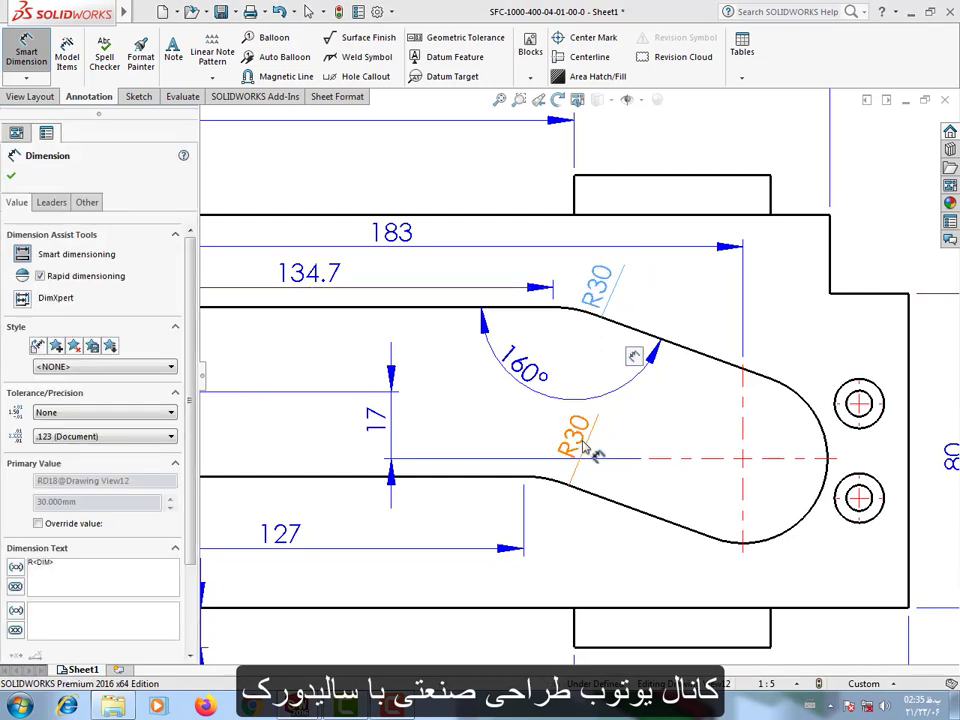
{"action": "left_click_drag", "start_coordinate": [587, 447], "coordinate": [582, 456]}
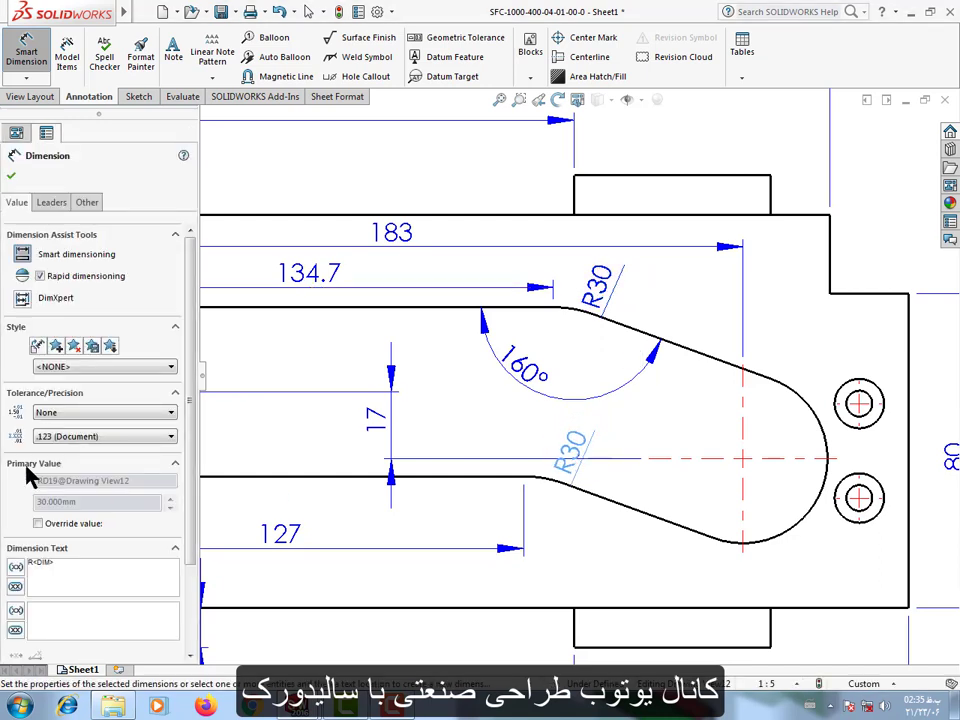
{"action": "left_click", "coordinate": [62, 204]}
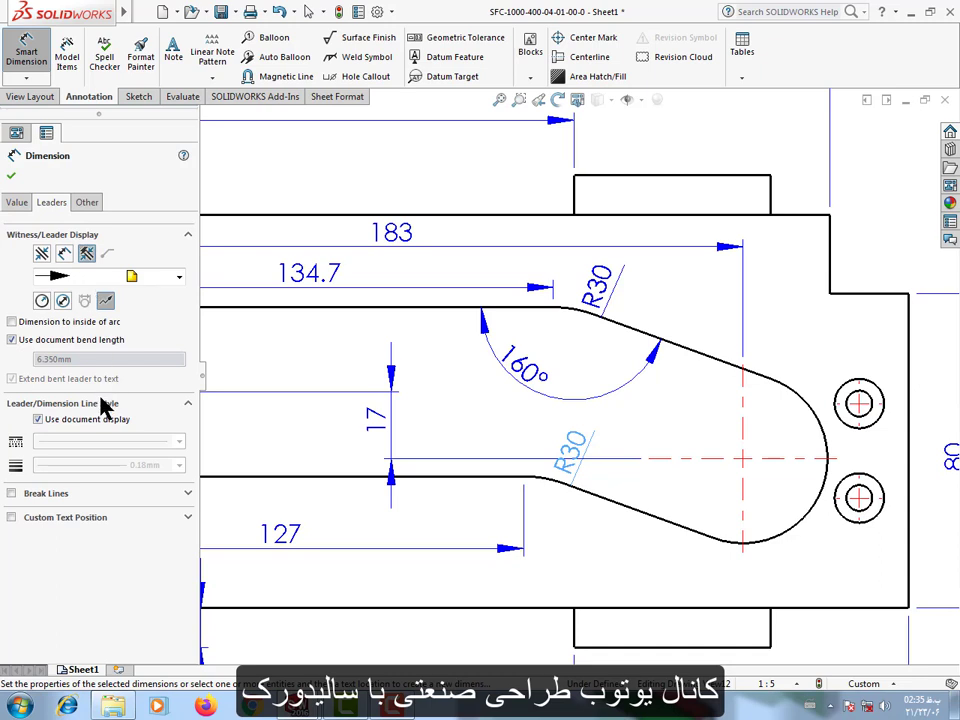
{"action": "key", "text": "Escape"}
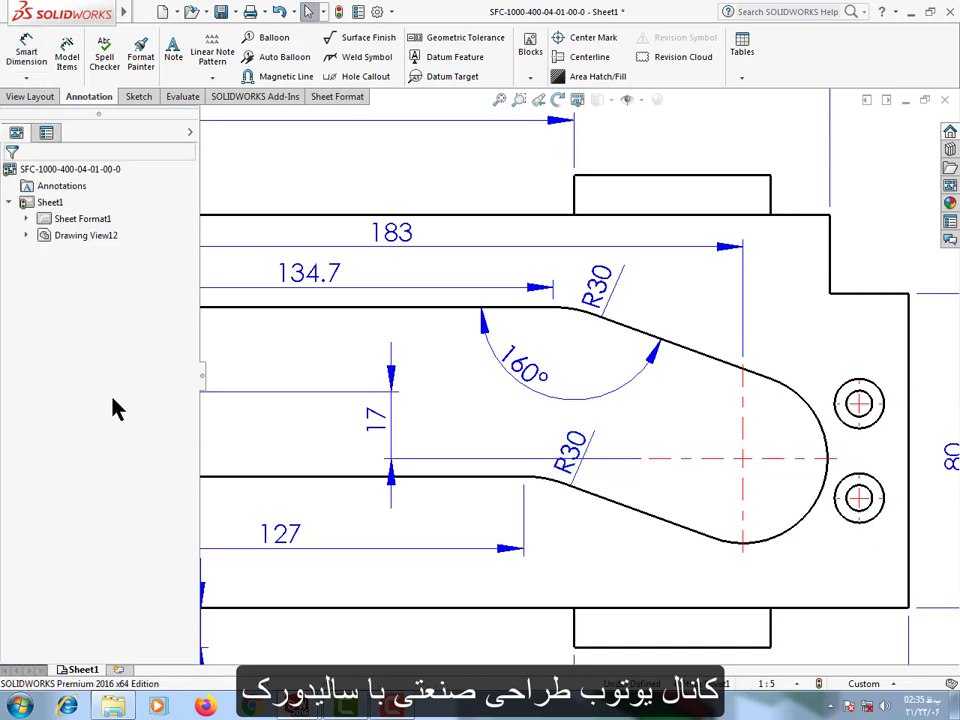
Dimension the height of the lower countersunk hole above the plate's bottom edge, placing it outside the plate.
{"action": "left_click", "coordinate": [26, 56]}
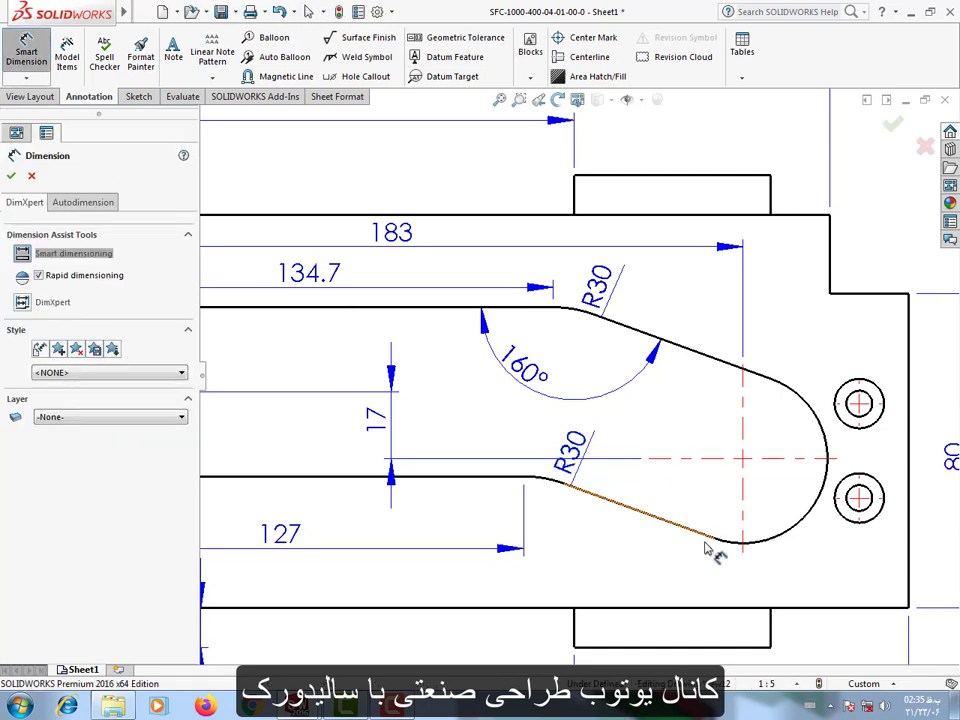
{"action": "left_click", "coordinate": [648, 518]}
{"action": "key", "text": "Escape"}
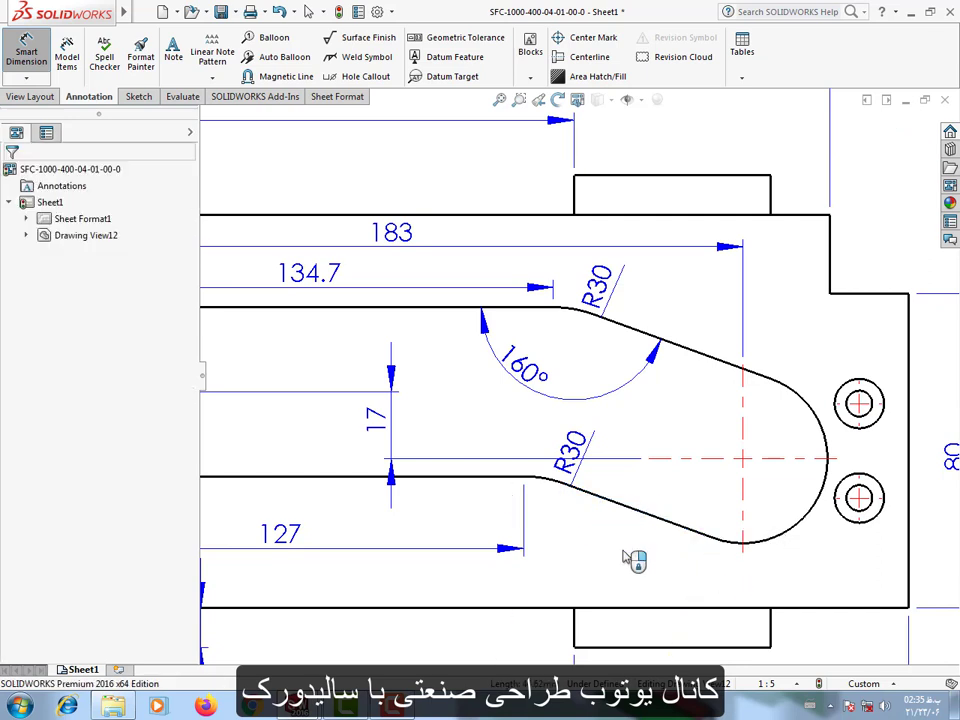
{"action": "key", "text": "z"}
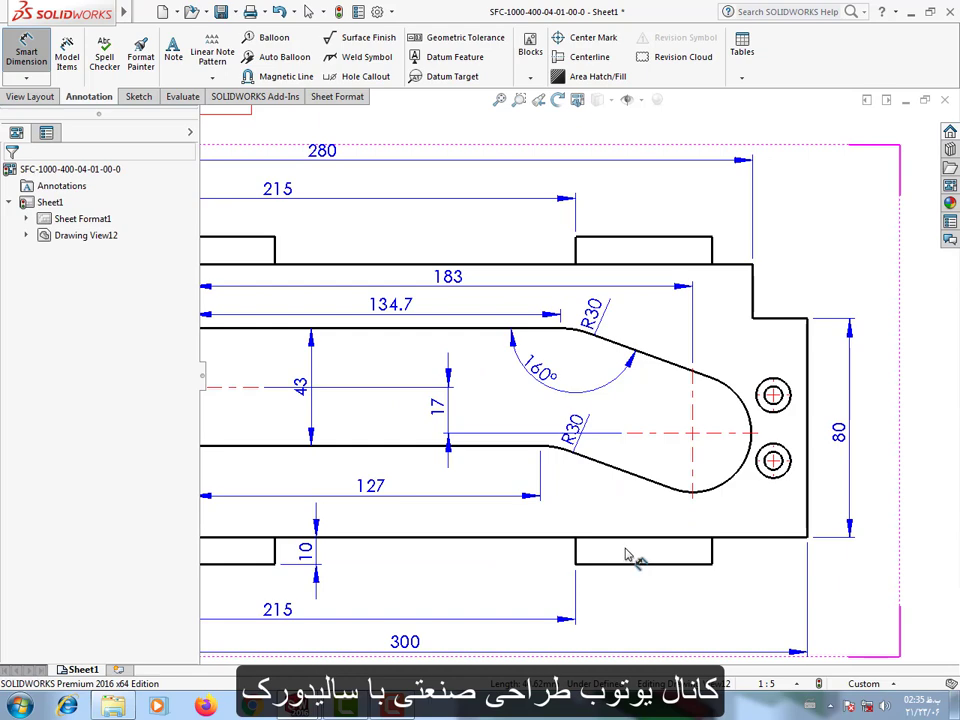
{"action": "scroll", "coordinate": [805, 560], "scroll_direction": "down", "scroll_amount": 3}
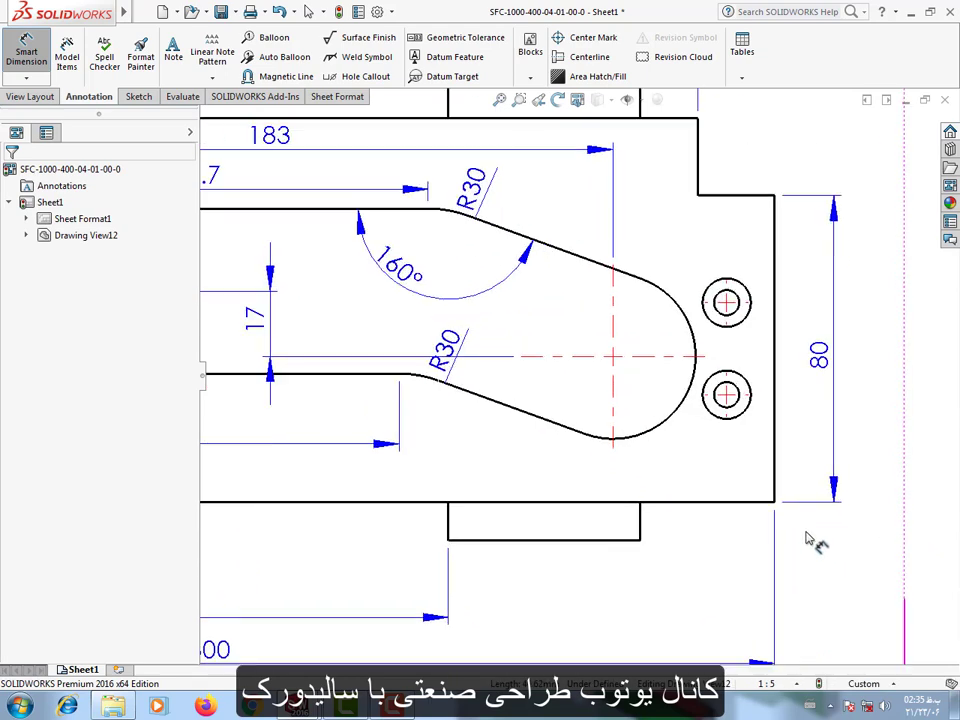
{"action": "left_click", "coordinate": [720, 489]}
{"action": "left_click", "coordinate": [718, 395]}
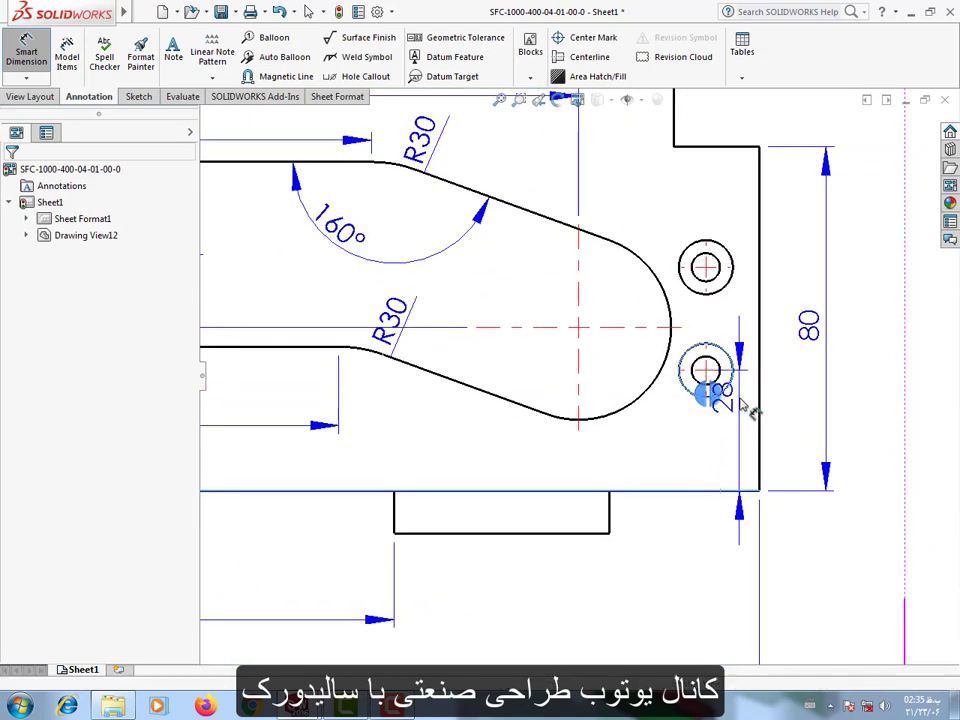
{"action": "left_click", "coordinate": [840, 430]}
Move the lower hole's height dimension and the 80 mm height dimension closer to the plate's right edge.
{"action": "scroll", "coordinate": [740, 410], "scroll_direction": "up", "scroll_amount": 5}
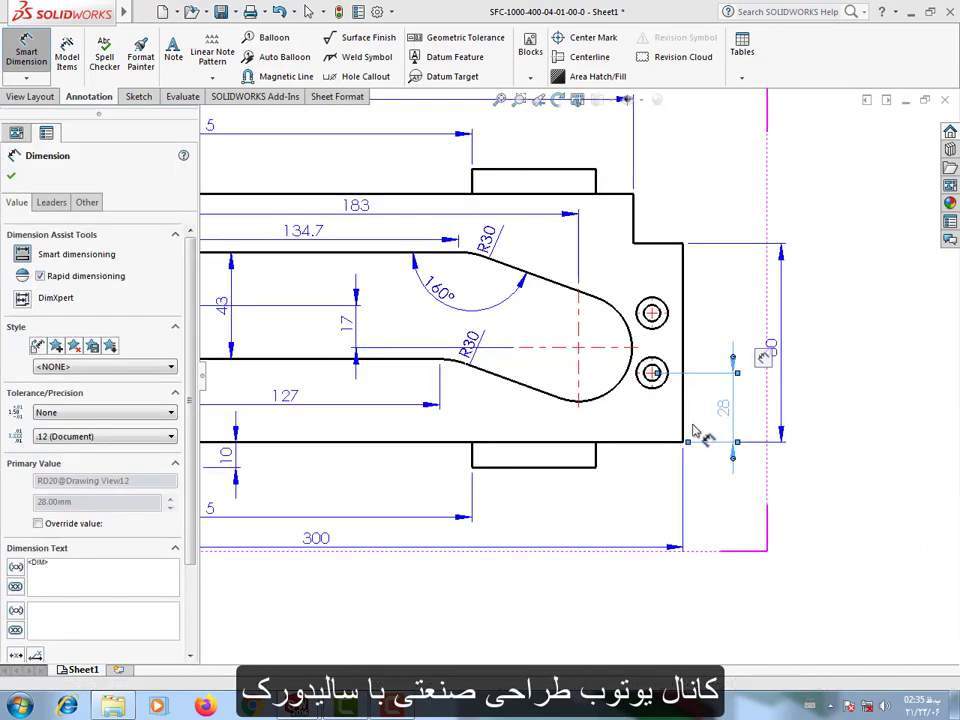
{"action": "scroll", "coordinate": [715, 415], "scroll_direction": "down", "scroll_amount": 4}
{"action": "left_click_drag", "start_coordinate": [685, 407], "coordinate": [693, 391]}
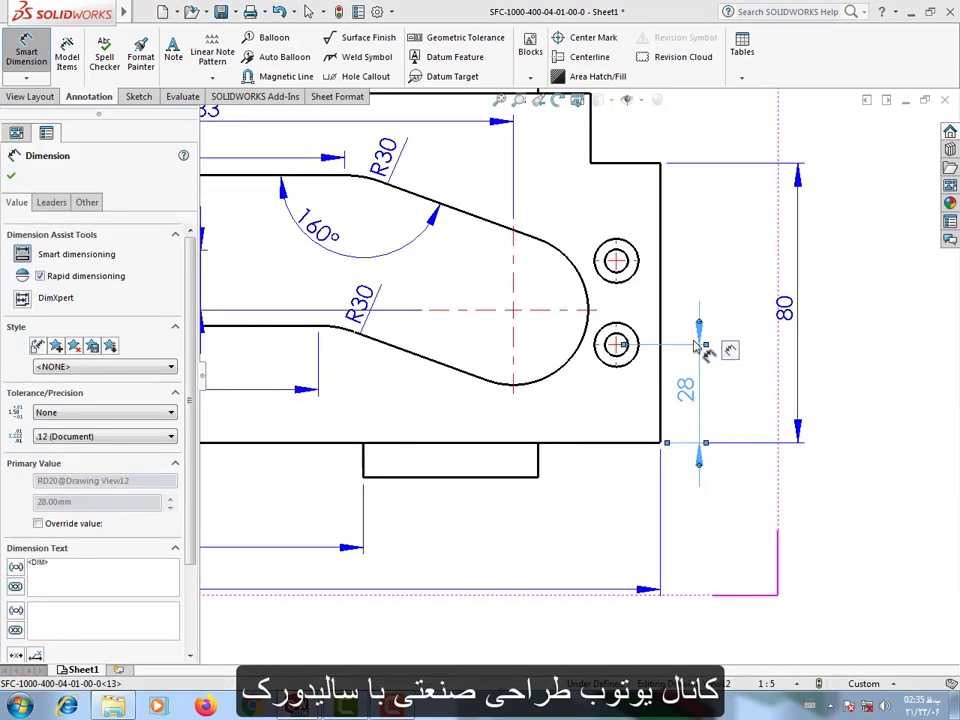
{"action": "left_click_drag", "start_coordinate": [780, 307], "coordinate": [738, 321]}
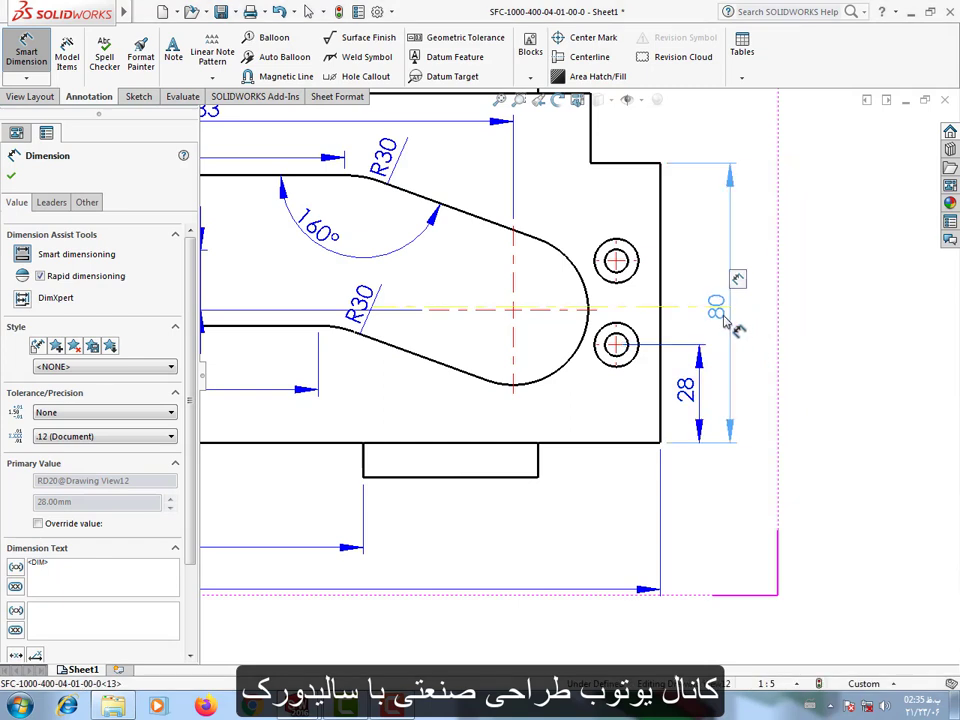
{"action": "left_click", "coordinate": [805, 410]}
Dimension the vertical spacing between the two countersunk holes in line with the 28 mm dimension and tuck the 80 mm dimension beside it.
{"action": "left_click", "coordinate": [620, 330]}
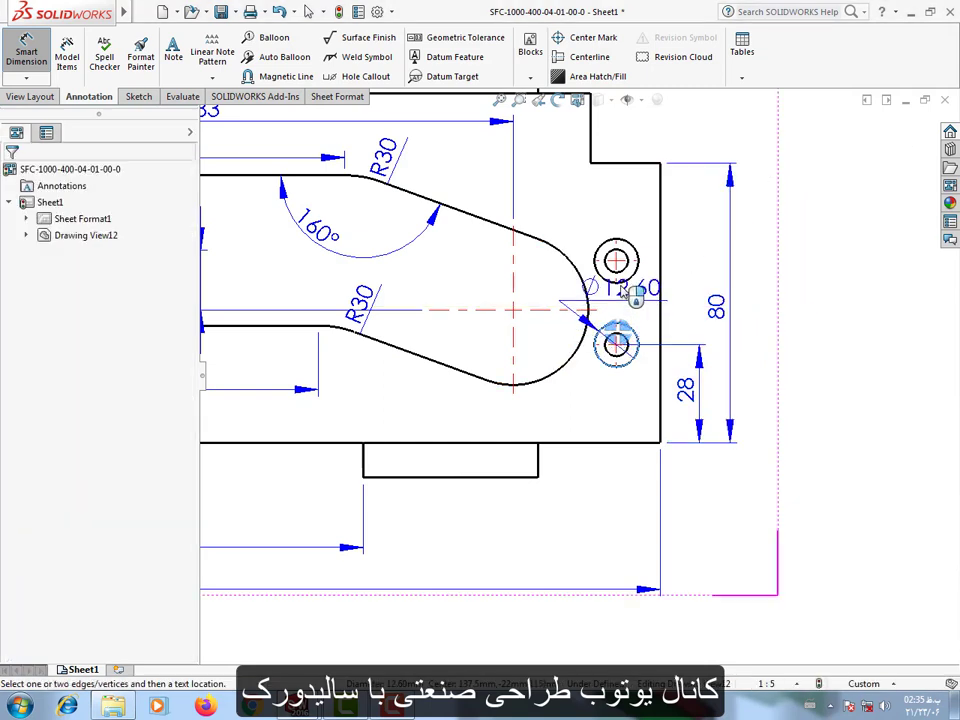
{"action": "left_click", "coordinate": [630, 286]}
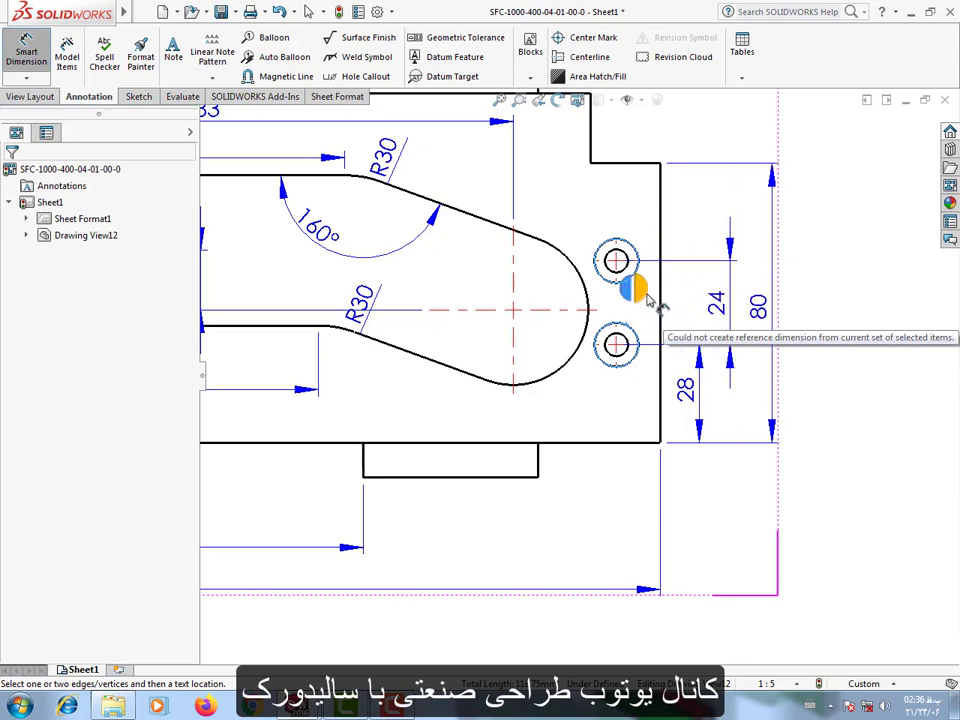
{"action": "left_click", "coordinate": [649, 300]}
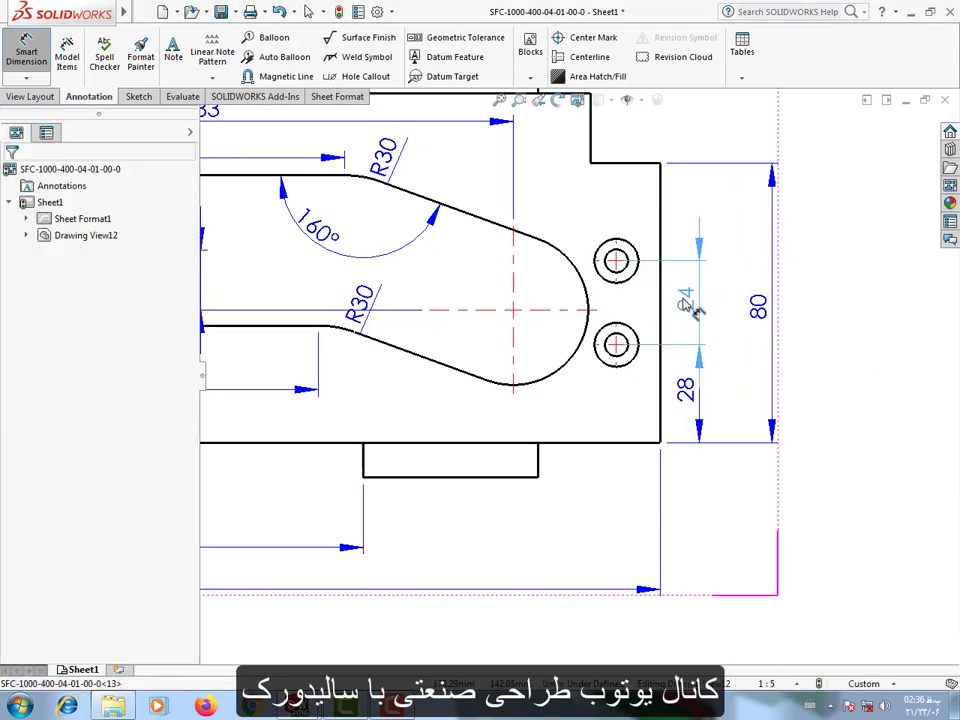
{"action": "left_click", "coordinate": [688, 305]}
{"action": "left_click_drag", "start_coordinate": [765, 318], "coordinate": [728, 326]}
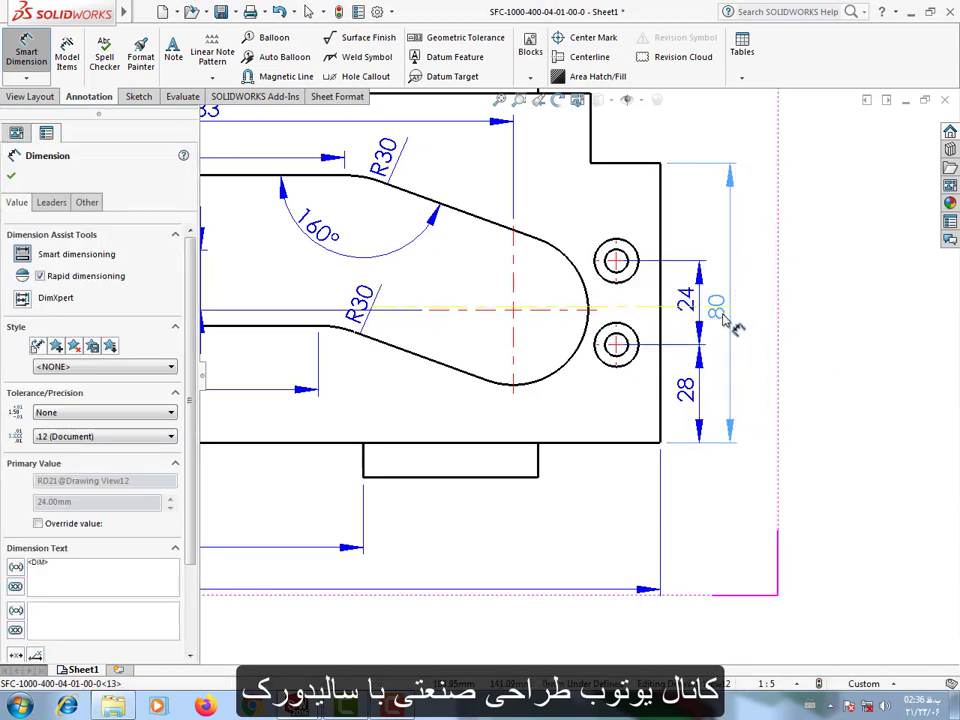
{"action": "left_click", "coordinate": [804, 454]}
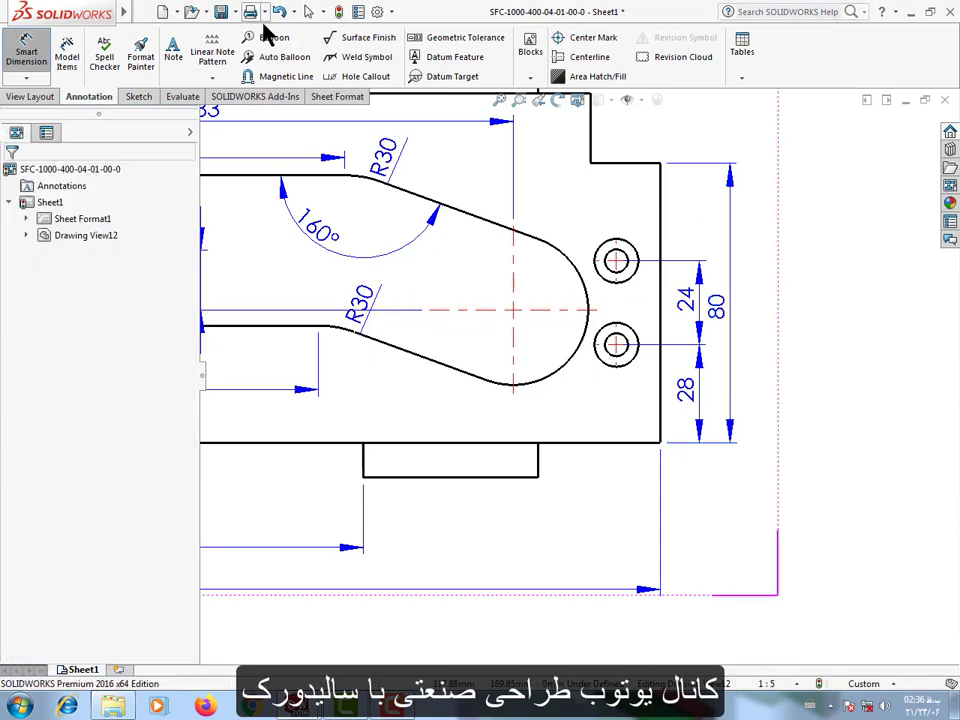
Add a hole callout to the upper countersunk hole above the plate and set its through-hole diameter precision to .1.
{"action": "left_click", "coordinate": [360, 79]}
{"action": "scroll", "coordinate": [640, 305], "scroll_direction": "up", "scroll_amount": 2}
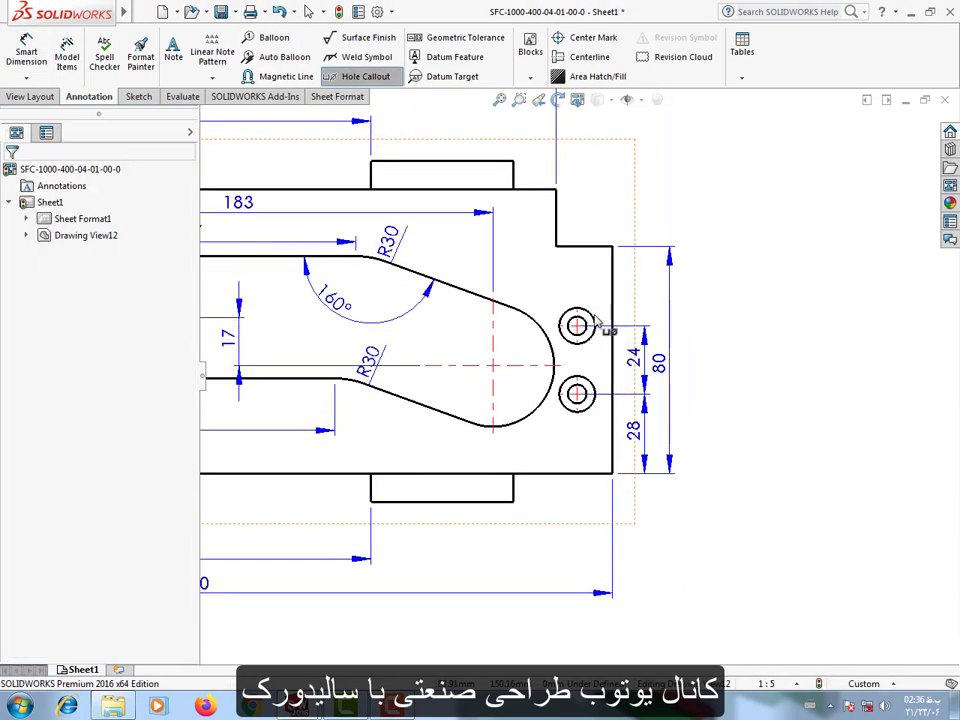
{"action": "left_click", "coordinate": [595, 315]}
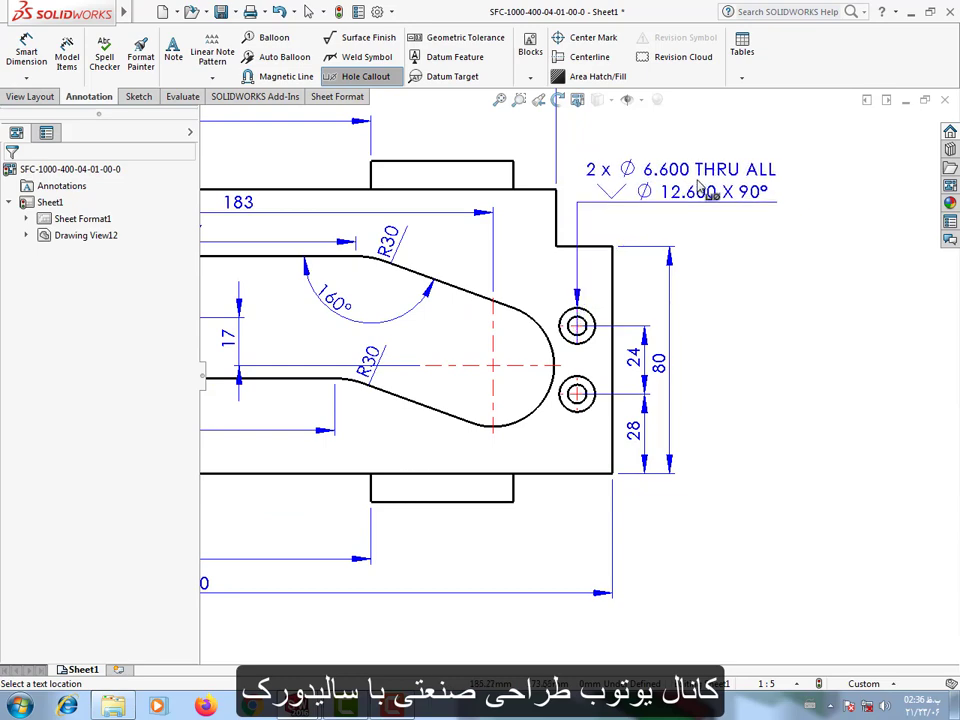
{"action": "left_click", "coordinate": [592, 196]}
{"action": "left_click", "coordinate": [155, 376]}
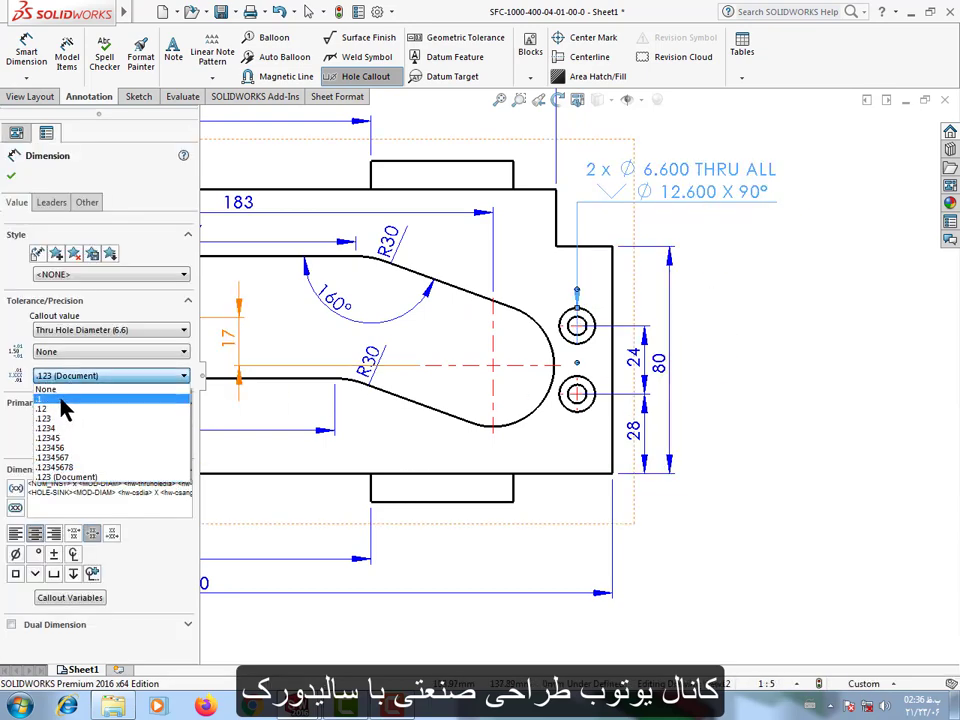
{"action": "left_click", "coordinate": [66, 400]}
{"action": "left_click", "coordinate": [760, 448]}
Move the hole callout down and outward beyond the plate's notched upper corner.
{"action": "scroll", "coordinate": [736, 415], "scroll_direction": "up", "scroll_amount": 2}
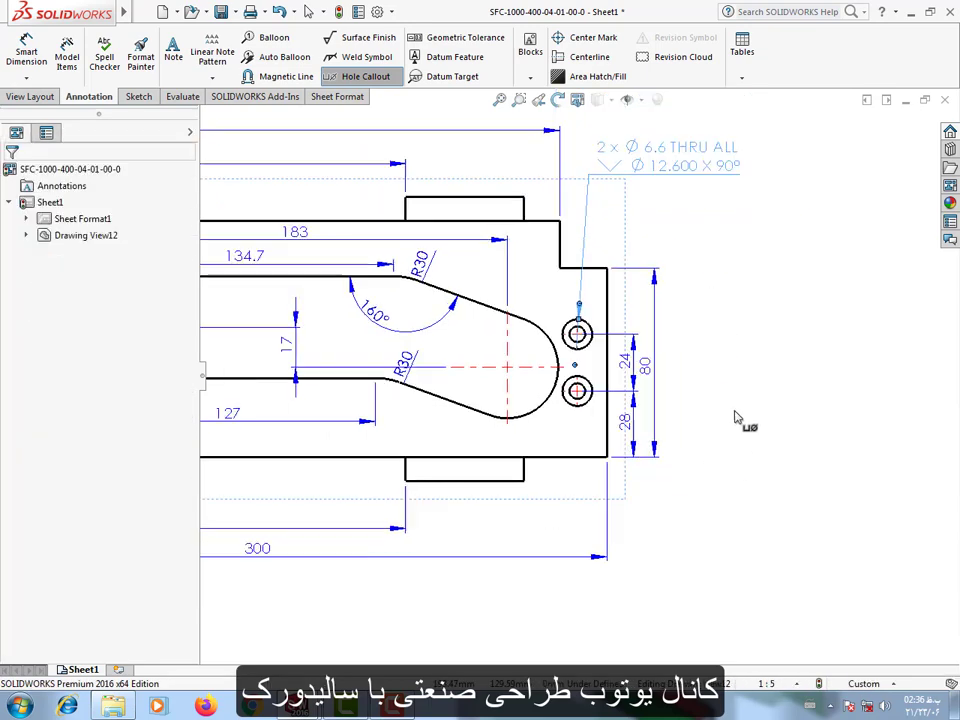
{"action": "scroll", "coordinate": [686, 190], "scroll_direction": "down", "scroll_amount": 2}
{"action": "key", "text": "Escape"}
{"action": "left_click_drag", "start_coordinate": [609, 215], "coordinate": [616, 252]}
{"action": "left_click", "coordinate": [674, 340]}
Create a projected view from the dimensioned front view and place it above that view.
{"action": "scroll", "coordinate": [646, 372], "scroll_direction": "up", "scroll_amount": 3}
{"action": "scroll", "coordinate": [428, 435], "scroll_direction": "up", "scroll_amount": 3}
{"action": "scroll", "coordinate": [420, 438], "scroll_direction": "down", "scroll_amount": 4}
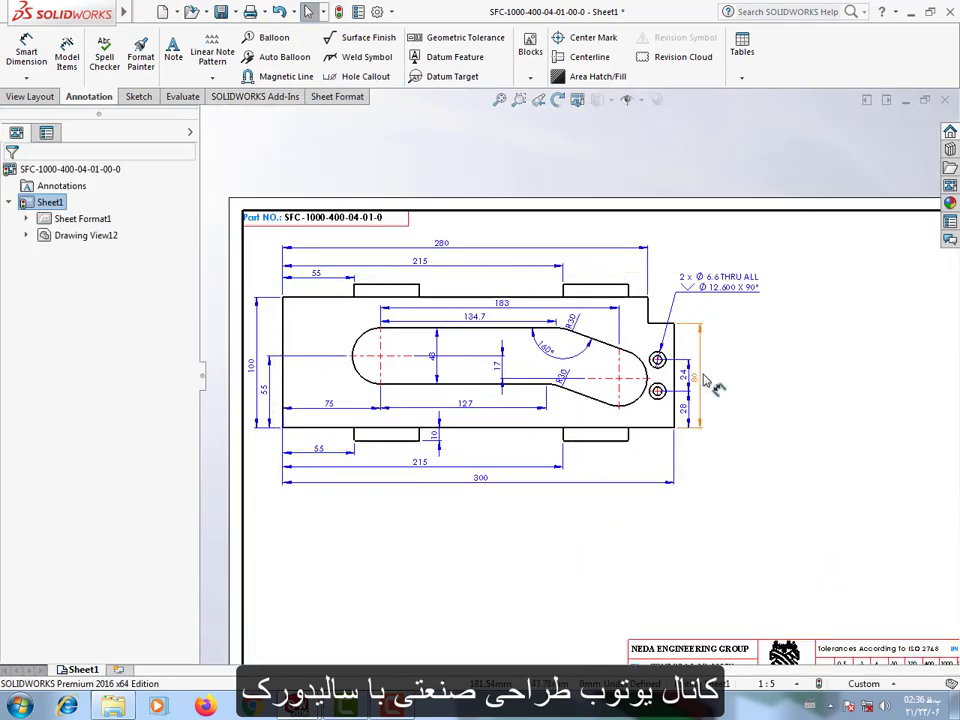
{"action": "scroll", "coordinate": [690, 385], "scroll_direction": "up", "scroll_amount": 1}
{"action": "scroll", "coordinate": [530, 417], "scroll_direction": "down", "scroll_amount": 1}
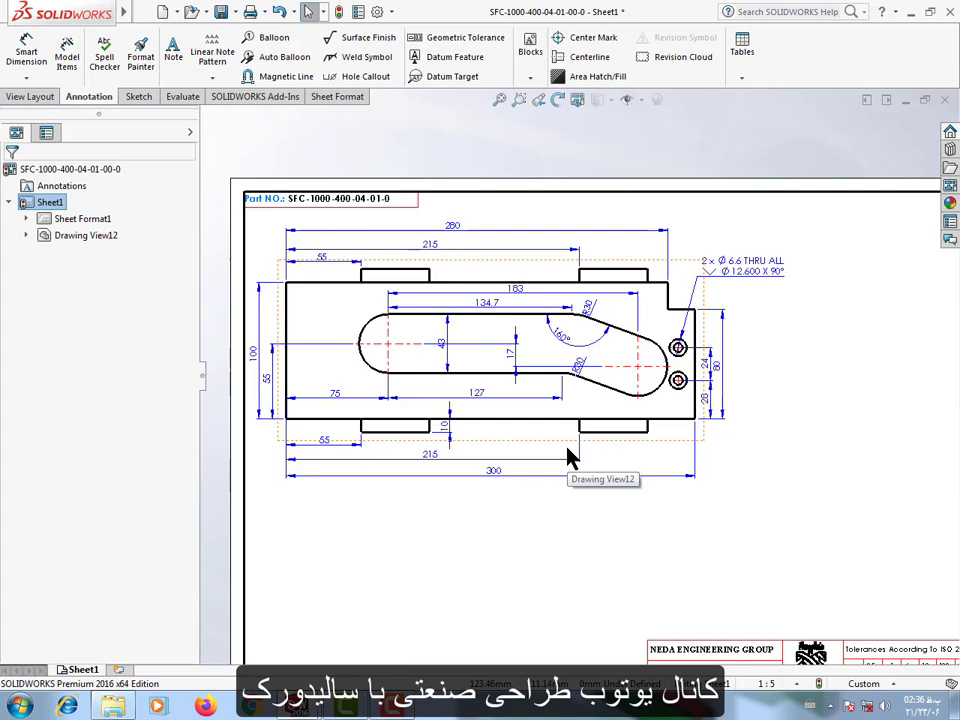
{"action": "scroll", "coordinate": [553, 520], "scroll_direction": "up", "scroll_amount": 2}
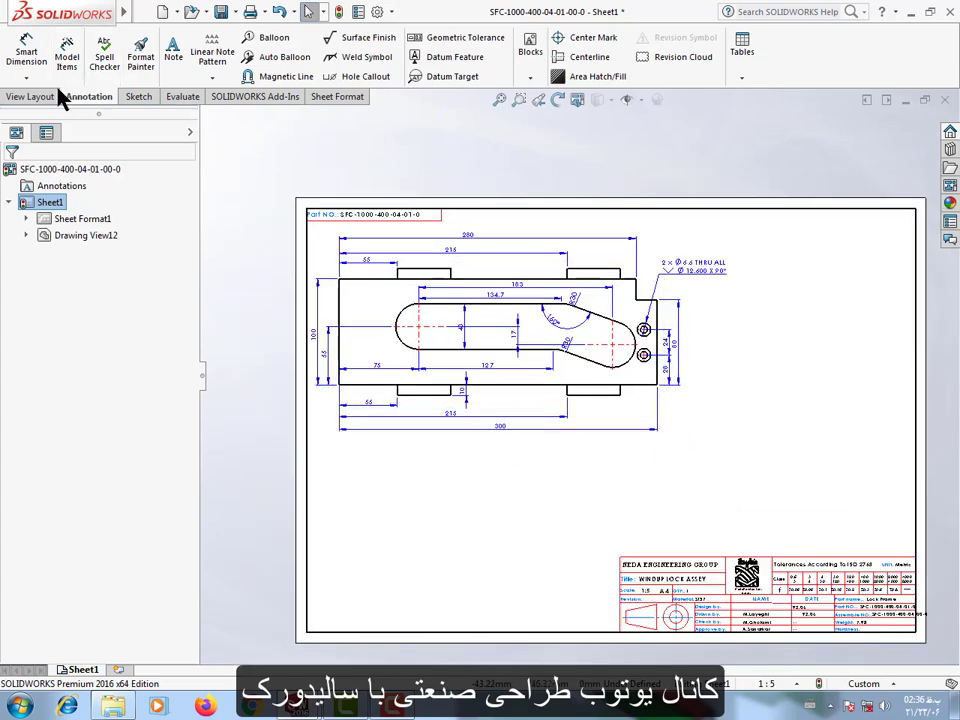
{"action": "left_click", "coordinate": [55, 95]}
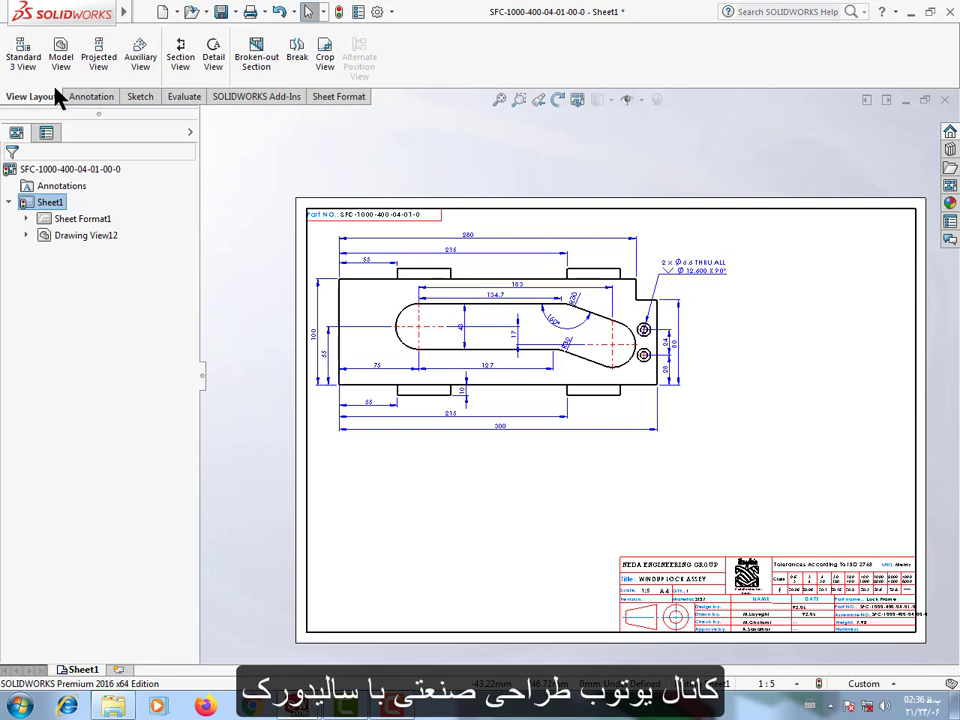
{"action": "left_click", "coordinate": [99, 60]}
{"action": "left_click", "coordinate": [529, 400]}
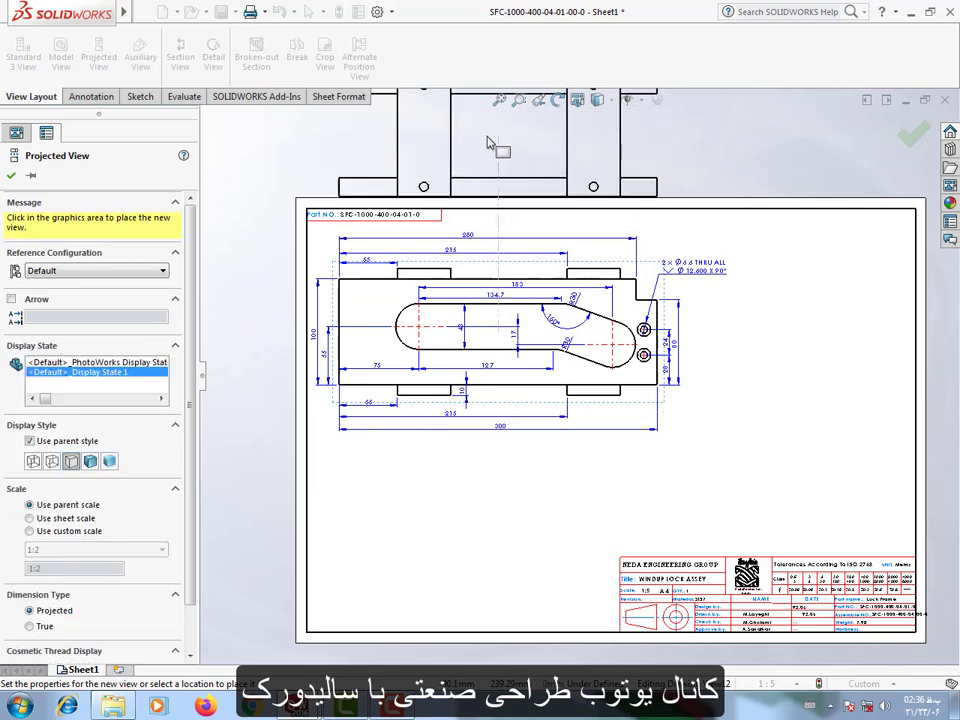
{"action": "left_click", "coordinate": [487, 135]}
Move the projected view from above the sheet to directly below the front view.
{"action": "scroll", "coordinate": [528, 170], "scroll_direction": "up", "scroll_amount": 3}
{"action": "left_click_drag", "start_coordinate": [626, 248], "coordinate": [626, 460]}
{"action": "left_click", "coordinate": [640, 250]}
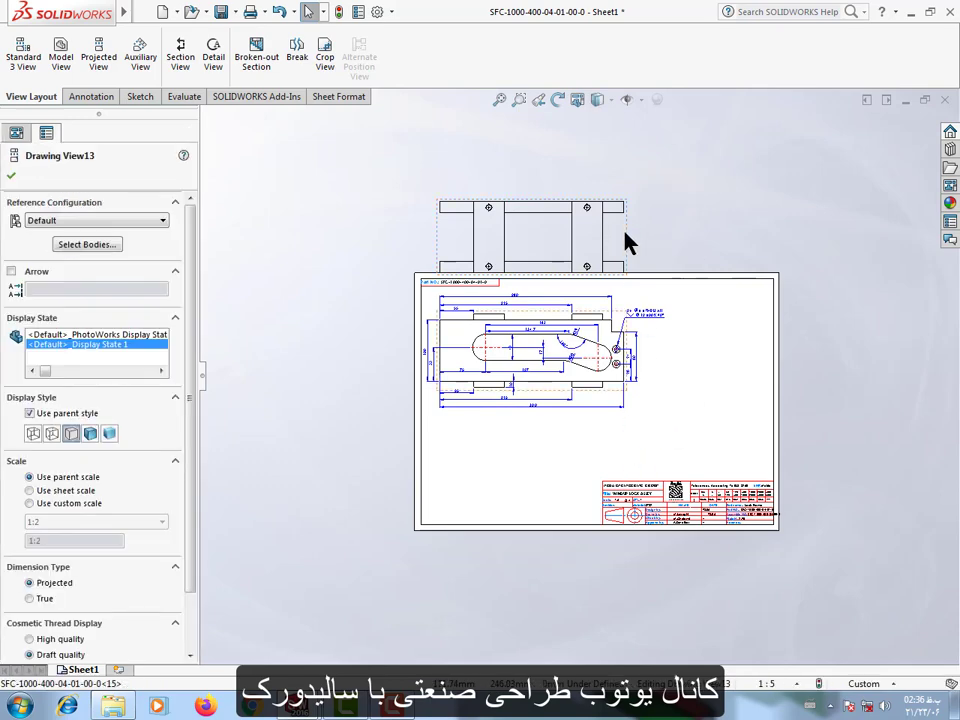
{"action": "mouse_move", "coordinate": [628, 242]}
{"action": "left_mouse_down"}
{"action": "mouse_move", "coordinate": [615, 456]}
{"action": "mouse_move", "coordinate": [607, 455]}
{"action": "left_mouse_up"}
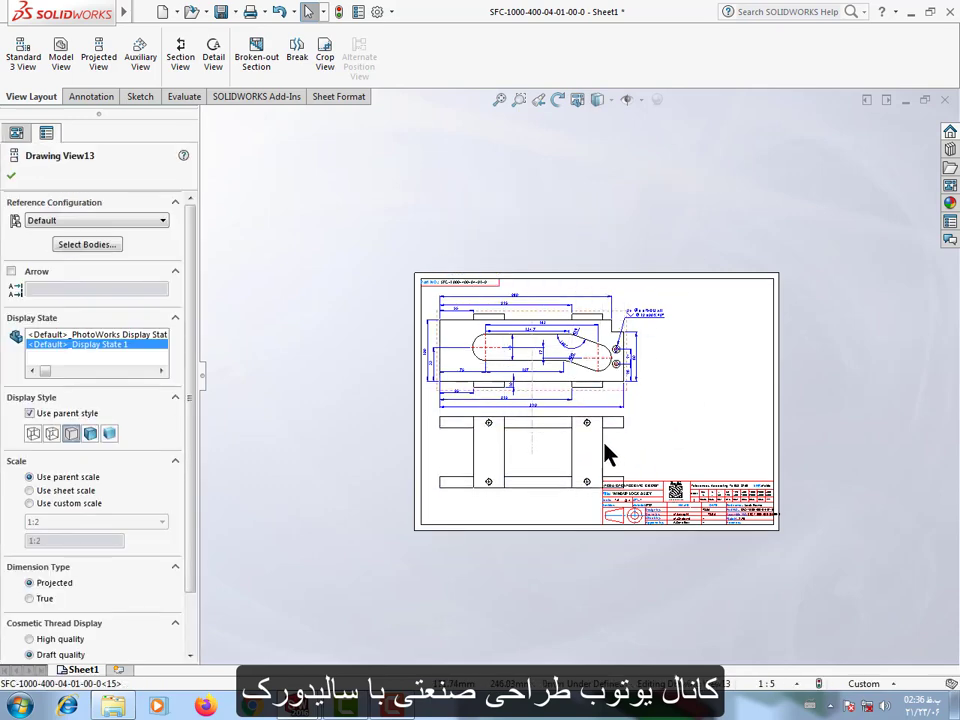
{"action": "left_click", "coordinate": [851, 542]}
Shift the front view slightly upward on the sheet.
{"action": "scroll", "coordinate": [740, 500], "scroll_direction": "down", "scroll_amount": 2}
{"action": "scroll", "coordinate": [404, 247], "scroll_direction": "down", "scroll_amount": 3}
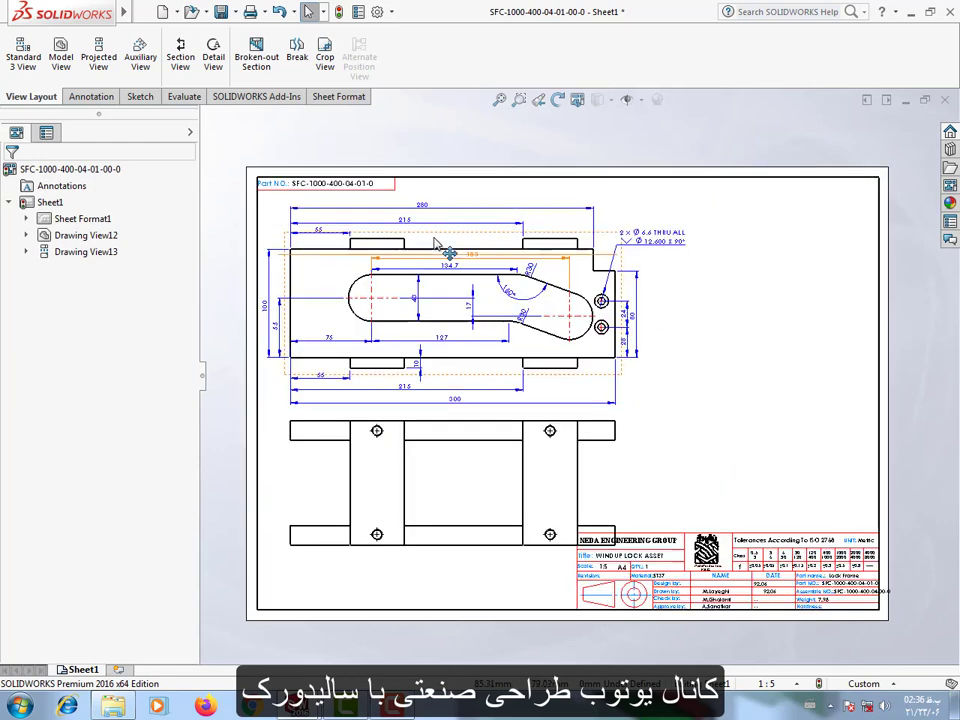
{"action": "left_click", "coordinate": [436, 230]}
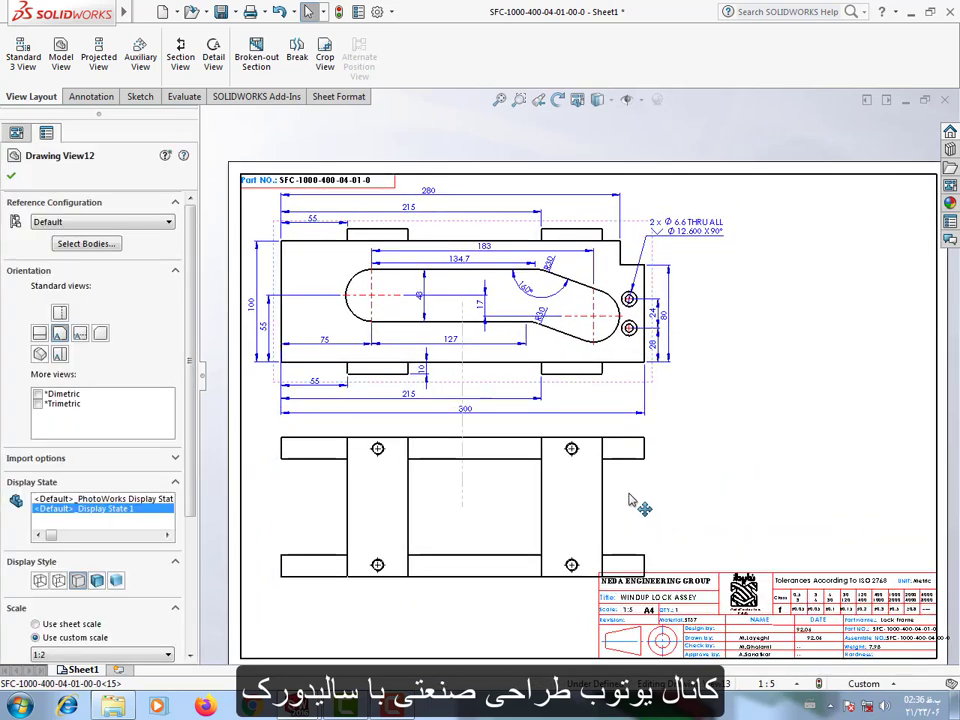
Set the front view's custom scale to the user-defined ratio 1:2.5.
{"action": "left_click", "coordinate": [497, 360]}
{"action": "left_click", "coordinate": [450, 400]}
{"action": "scroll", "coordinate": [64, 521], "scroll_direction": "down", "scroll_amount": 4}
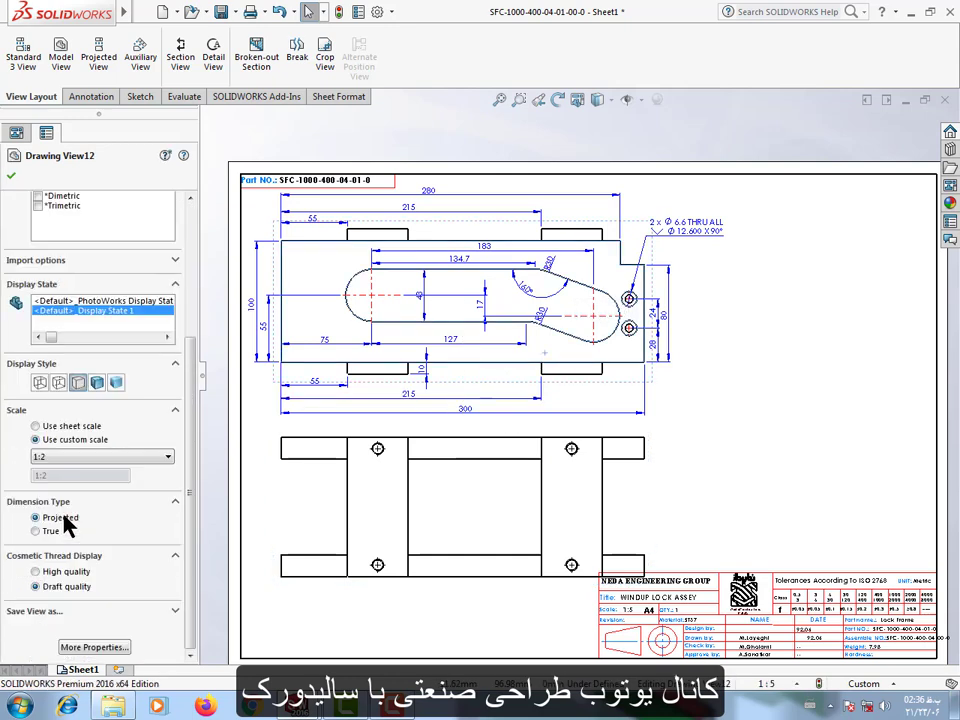
{"action": "left_click", "coordinate": [64, 458]}
{"action": "left_click", "coordinate": [65, 474]}
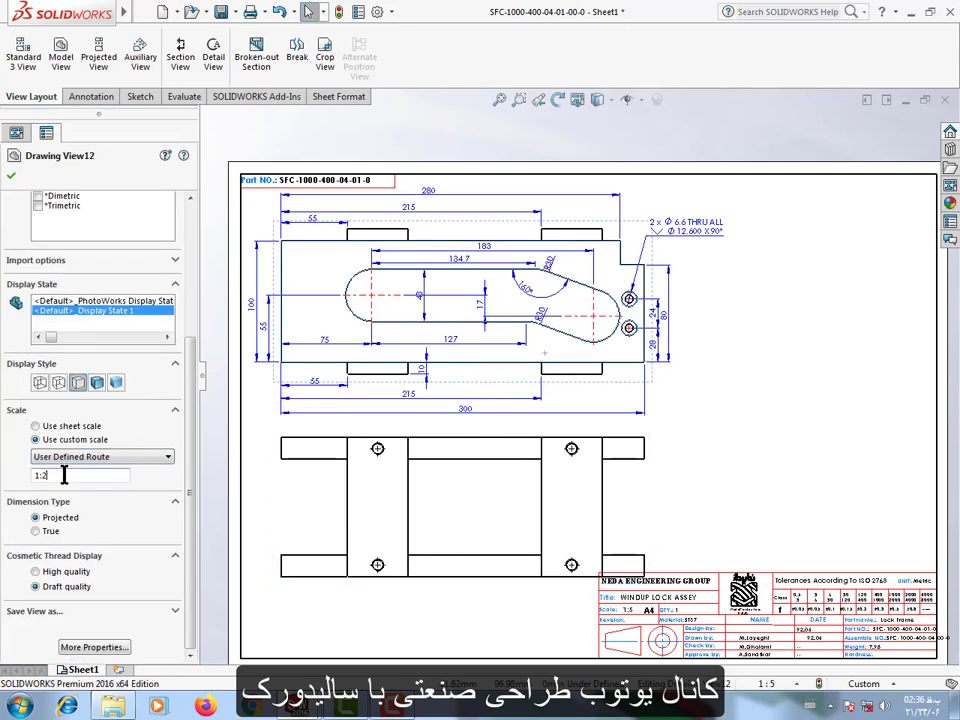
{"action": "key", "text": "Return"}
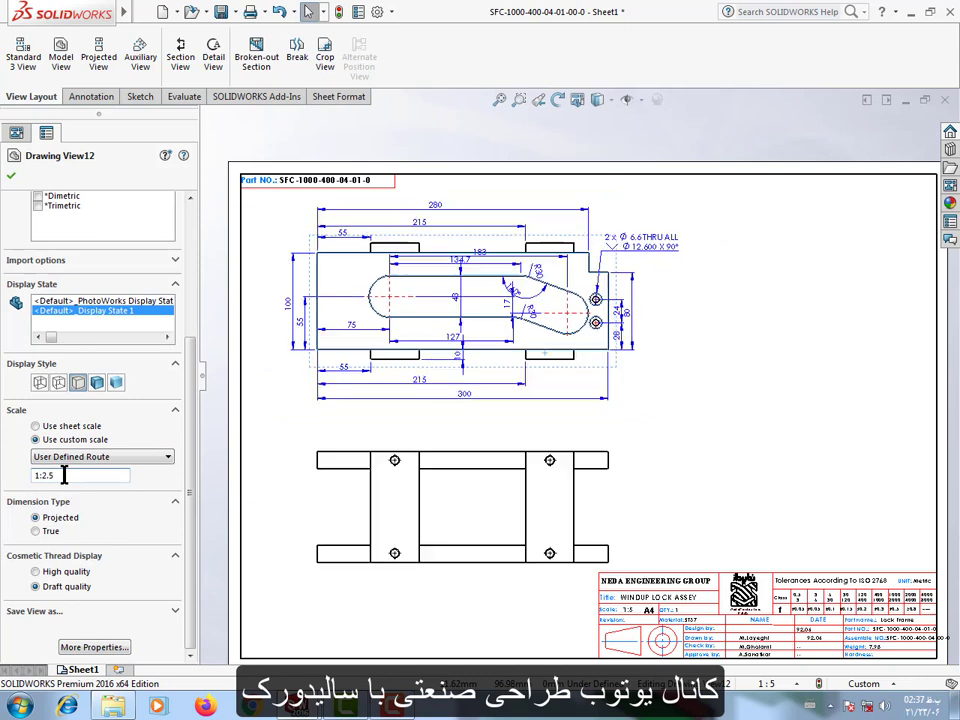
Reposition the slot's 43 height dimension and its 134.7 and 183 length dimensions in the front view so they clear the part edges.
{"action": "left_click", "coordinate": [667, 442]}
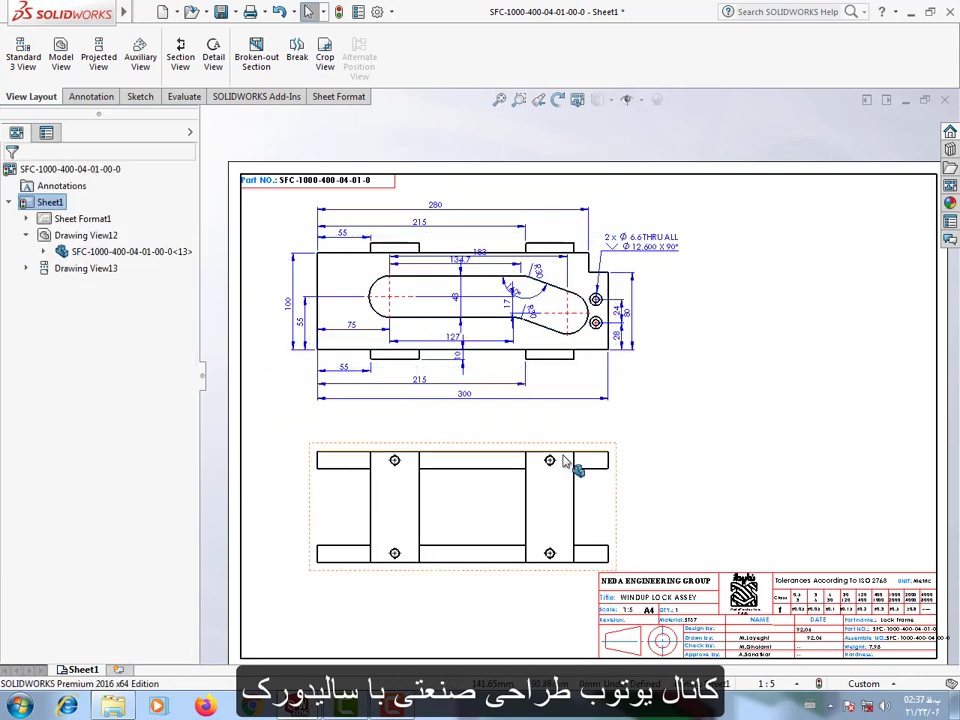
{"action": "scroll", "coordinate": [440, 302], "scroll_direction": "down", "scroll_amount": 3}
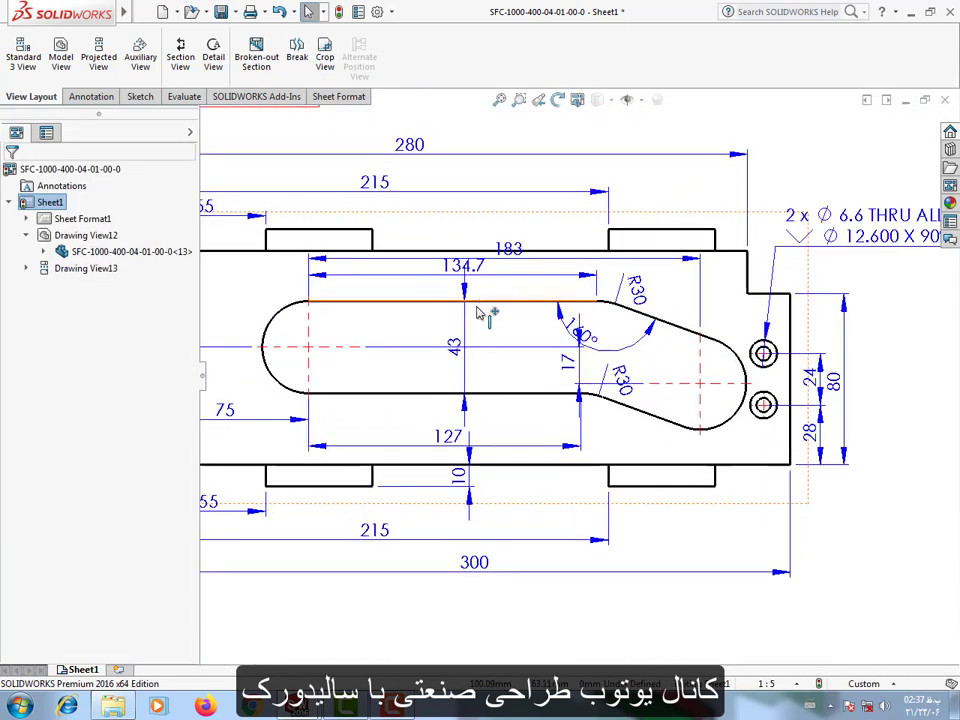
{"action": "left_click", "coordinate": [476, 298]}
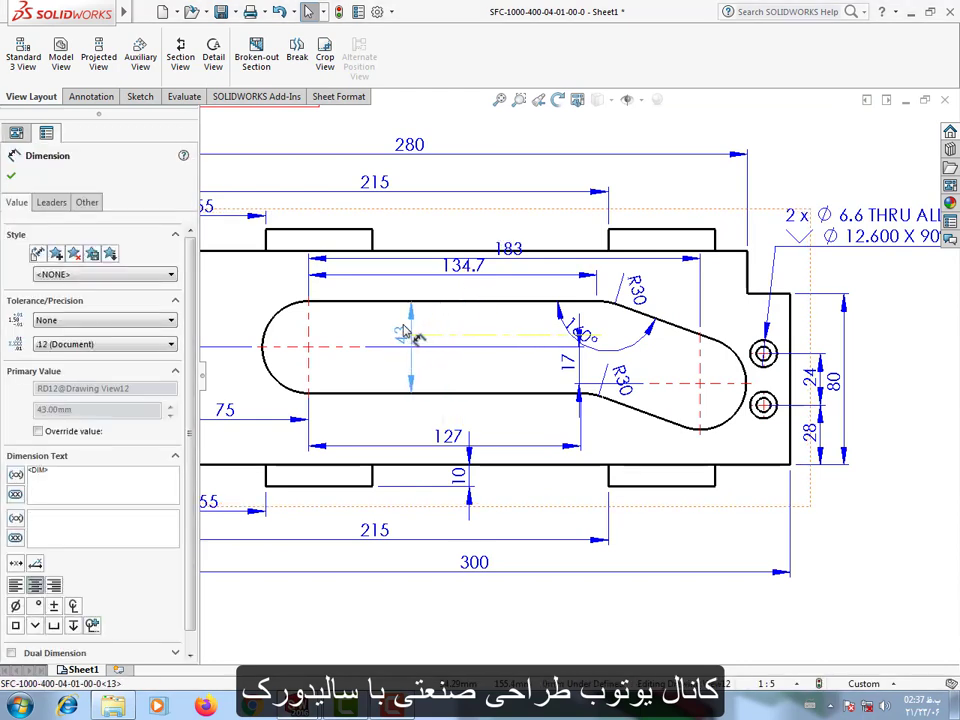
{"action": "left_click", "coordinate": [458, 275]}
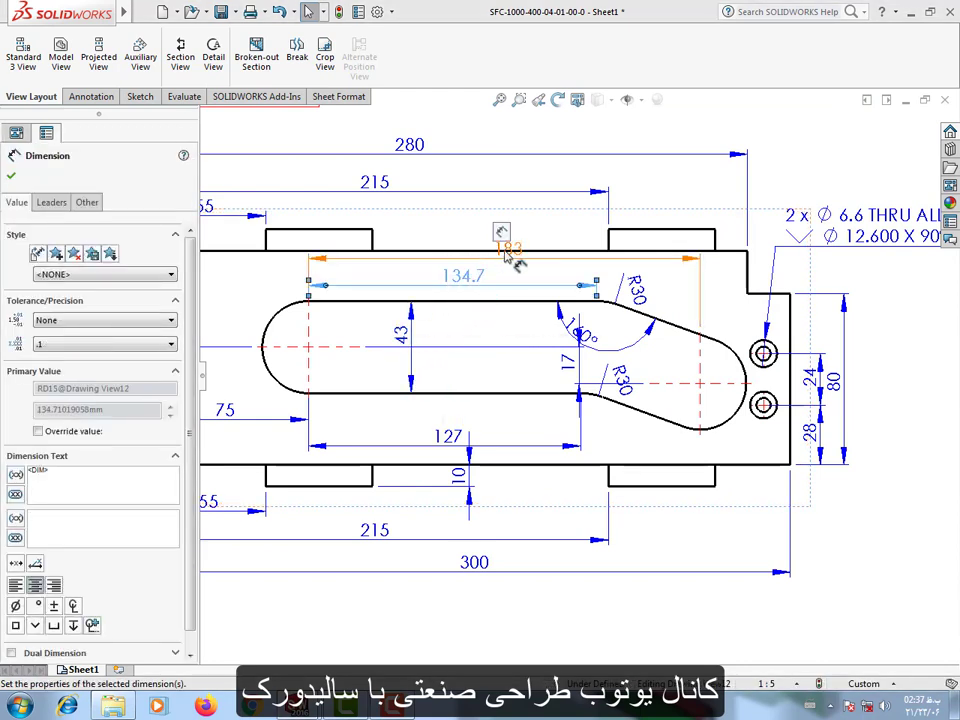
{"action": "left_click_drag", "start_coordinate": [504, 251], "coordinate": [460, 305]}
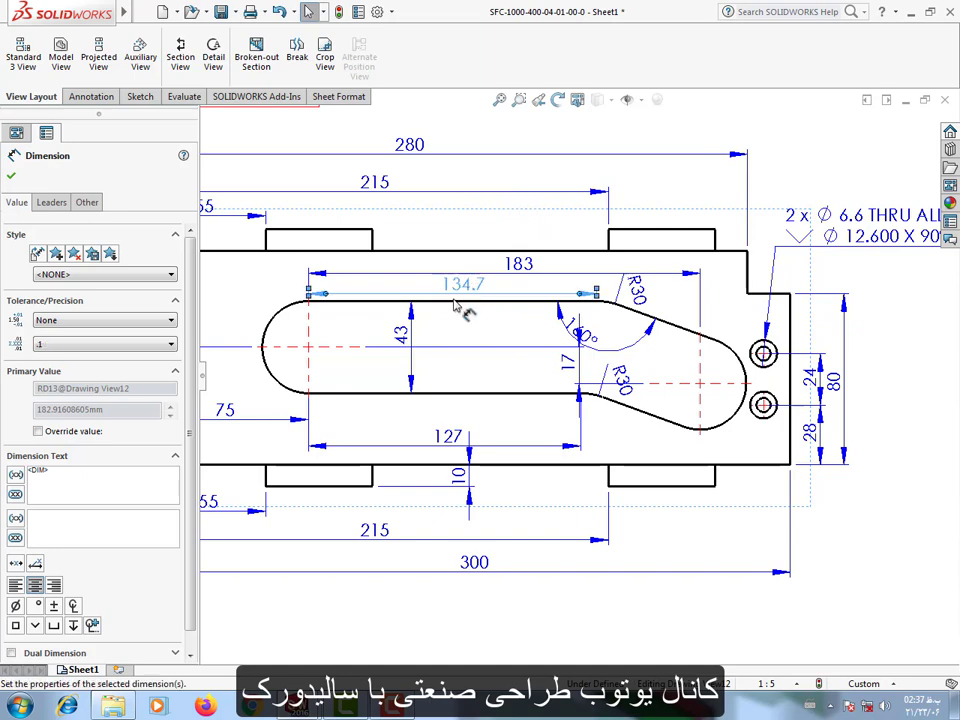
{"action": "left_click", "coordinate": [897, 495]}
{"action": "scroll", "coordinate": [896, 494], "scroll_direction": "up", "scroll_amount": 2}
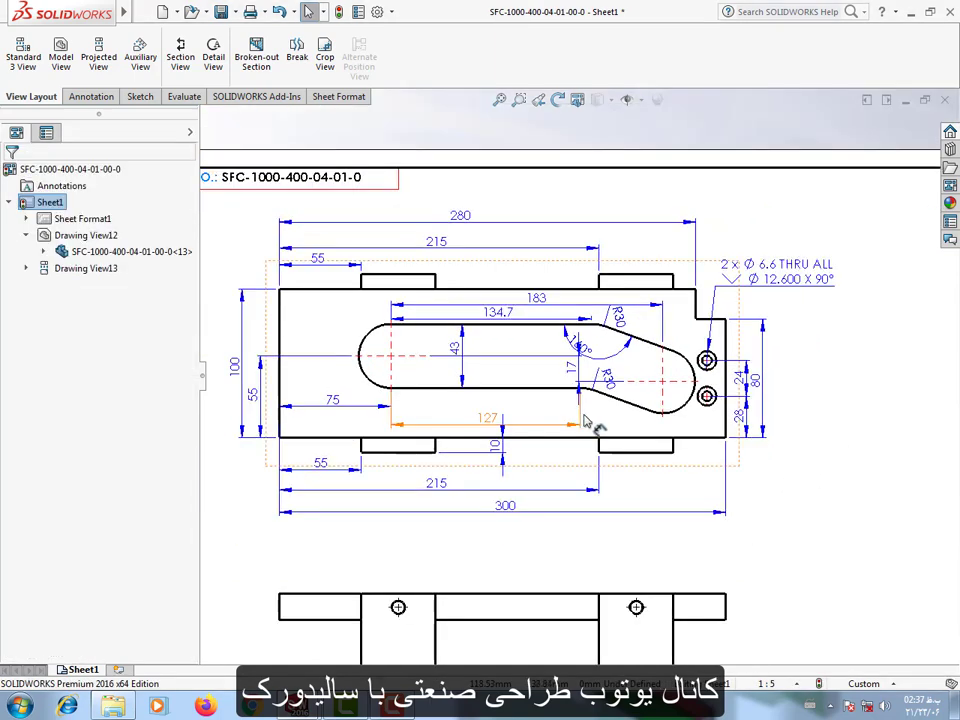
Move the slot's 17 centre offset dimension away from the 160° angle dimension in the front view.
{"action": "scroll", "coordinate": [548, 446], "scroll_direction": "up", "scroll_amount": 1}
{"action": "scroll", "coordinate": [500, 482], "scroll_direction": "down", "scroll_amount": 1}
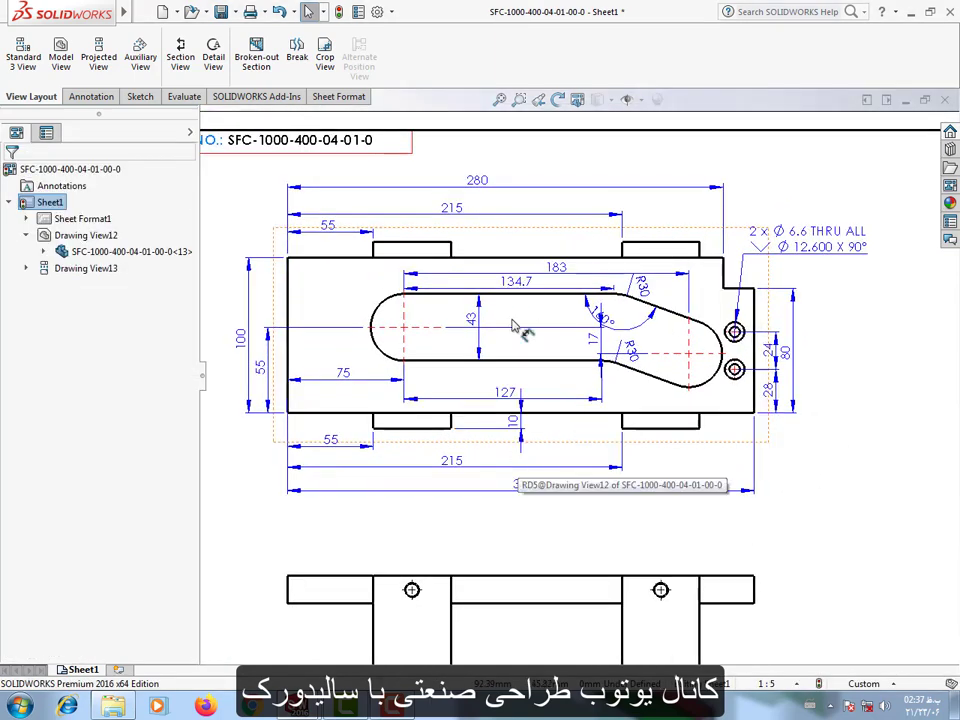
{"action": "scroll", "coordinate": [562, 365], "scroll_direction": "down", "scroll_amount": 2}
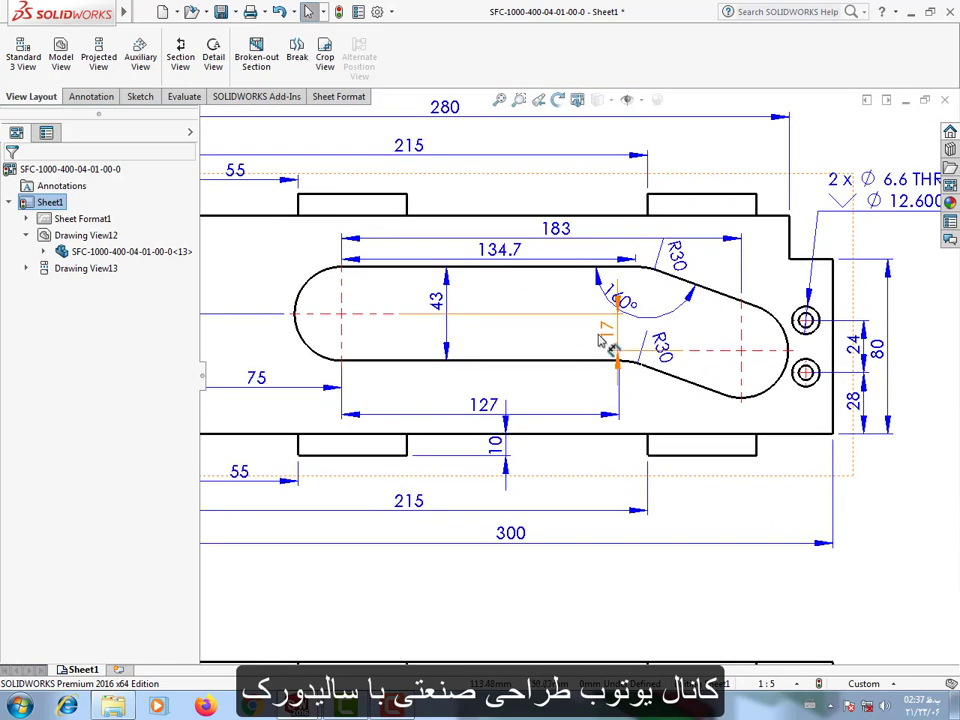
{"action": "left_click_drag", "start_coordinate": [605, 343], "coordinate": [546, 347]}
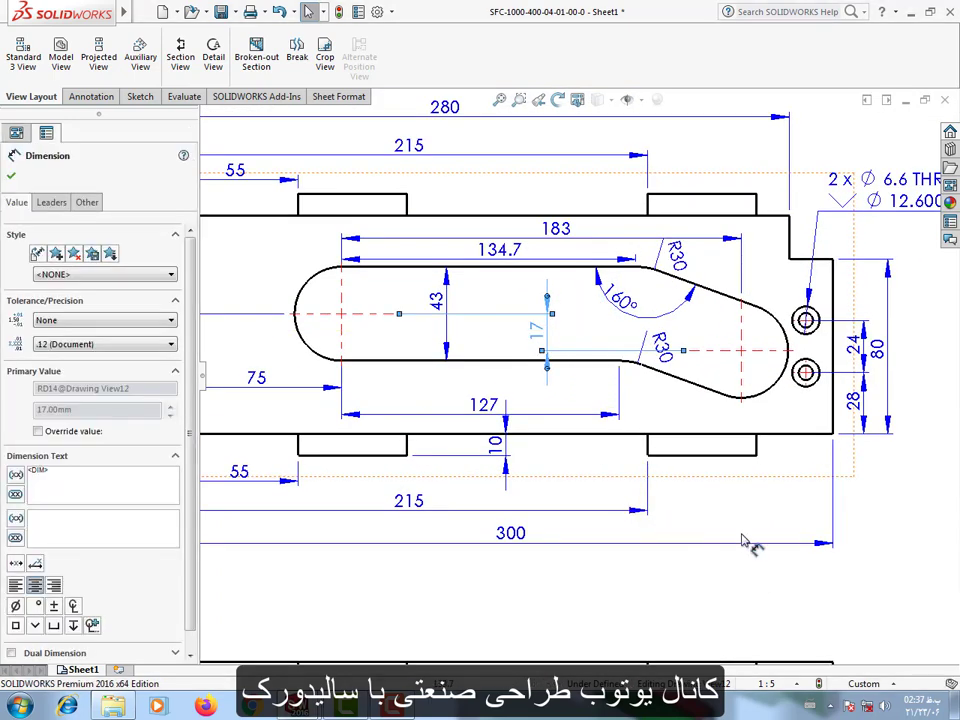
{"action": "left_click", "coordinate": [918, 549]}
{"action": "scroll", "coordinate": [926, 561], "scroll_direction": "up", "scroll_amount": 4}
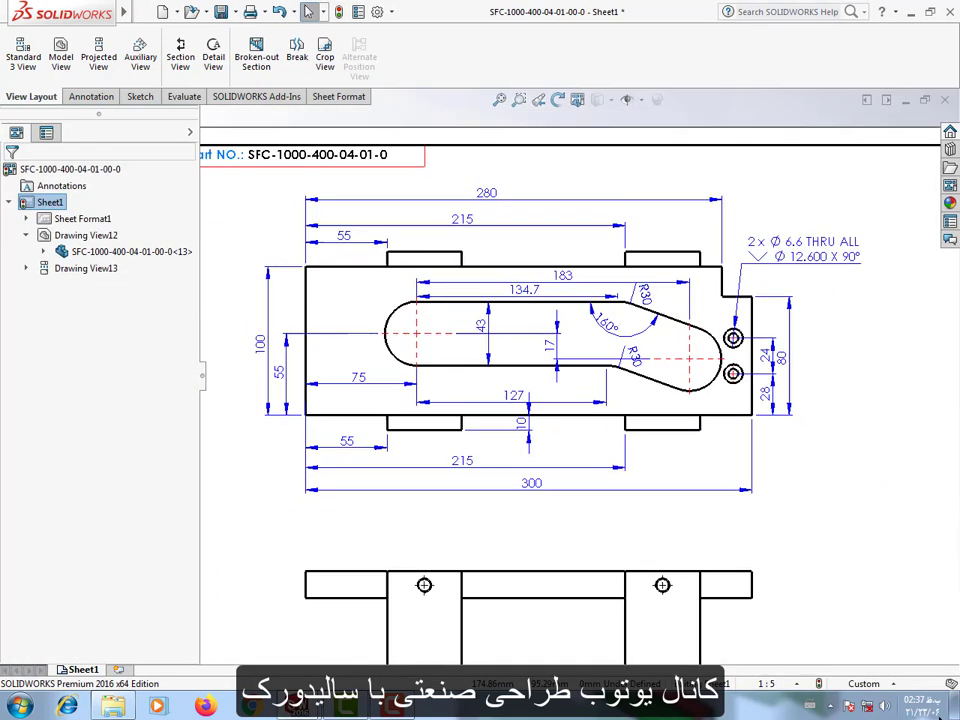
Dimension the overall depth of the frame between its two outer long edges, beside the projected view.
{"action": "left_click_drag", "start_coordinate": [680, 543], "coordinate": [696, 521]}
{"action": "left_click", "coordinate": [88, 97]}
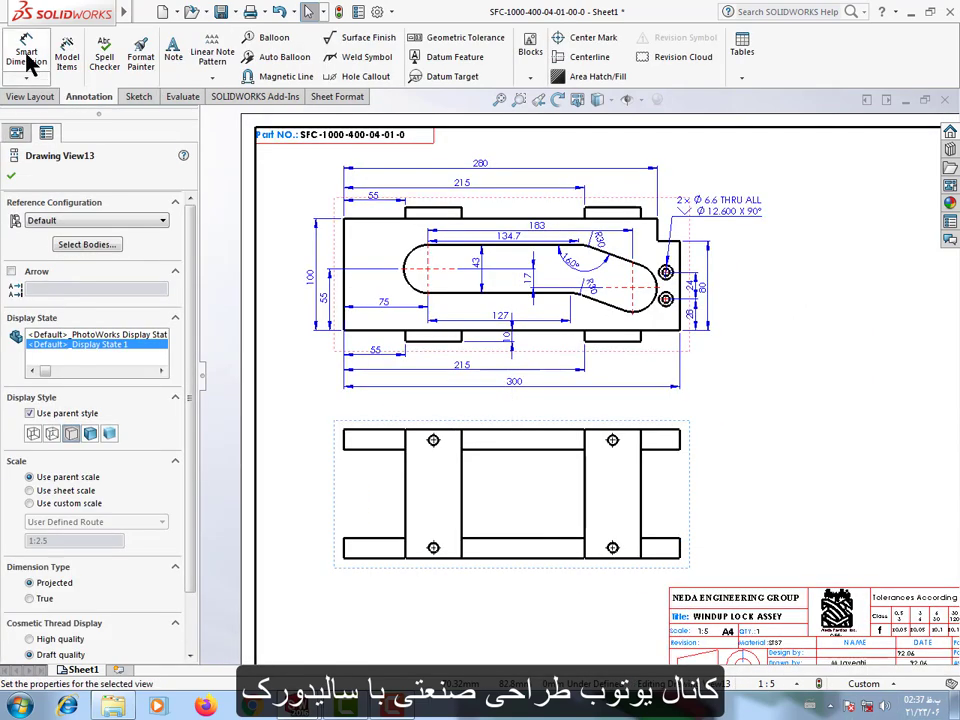
{"action": "left_click", "coordinate": [26, 52]}
{"action": "scroll", "coordinate": [700, 540], "scroll_direction": "down", "scroll_amount": 3}
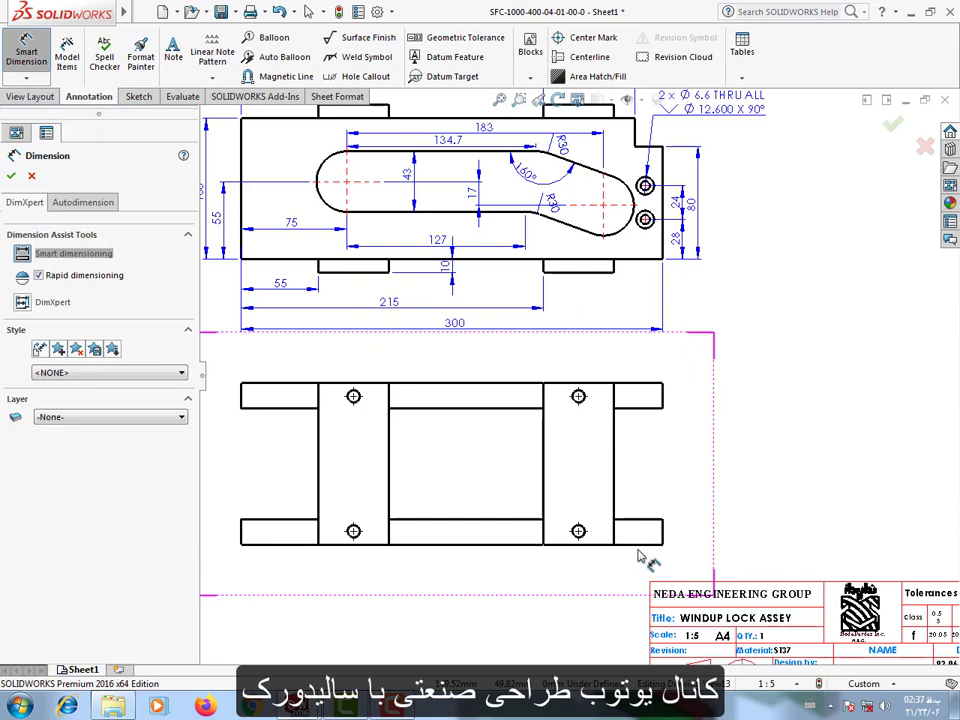
{"action": "scroll", "coordinate": [640, 557], "scroll_direction": "up", "scroll_amount": 1}
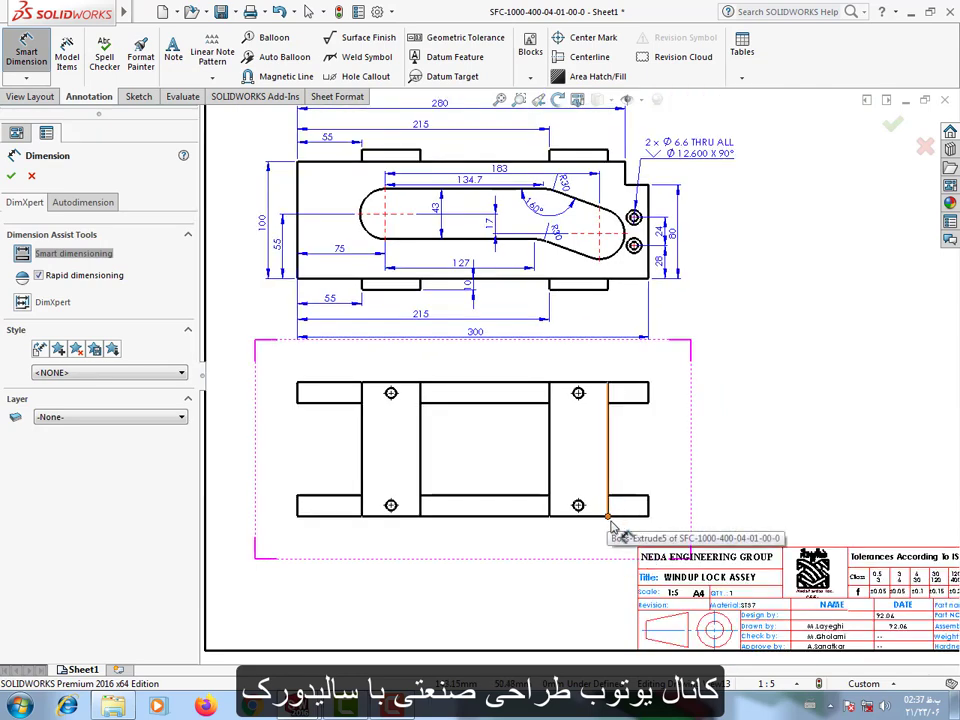
{"action": "left_click", "coordinate": [632, 517]}
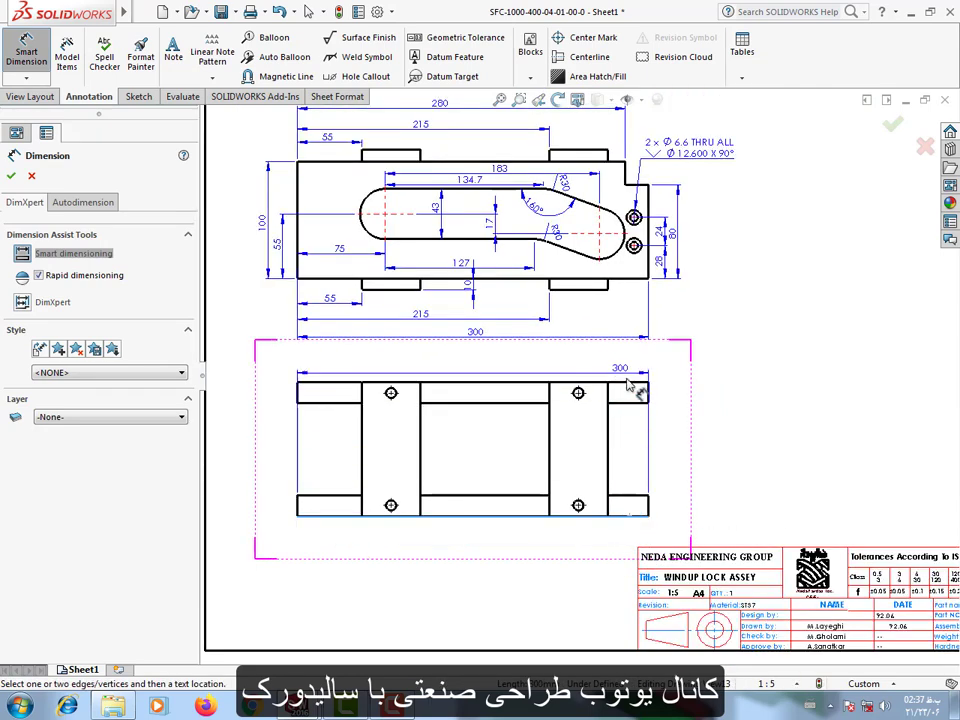
{"action": "left_click", "coordinate": [621, 383]}
{"action": "left_click", "coordinate": [685, 452]}
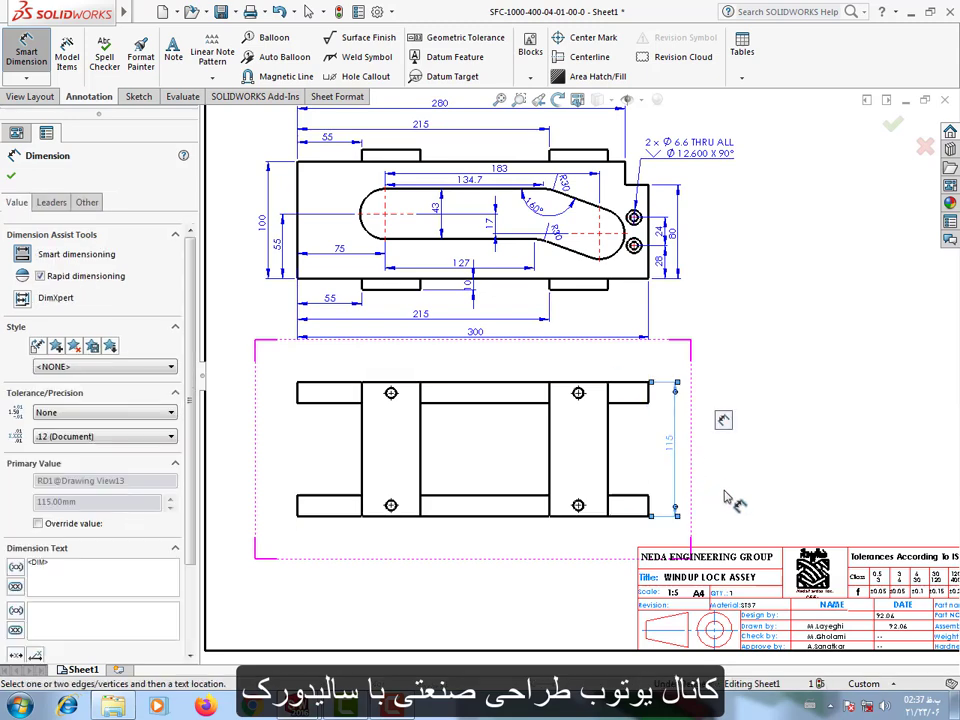
{"action": "key", "text": "Escape"}
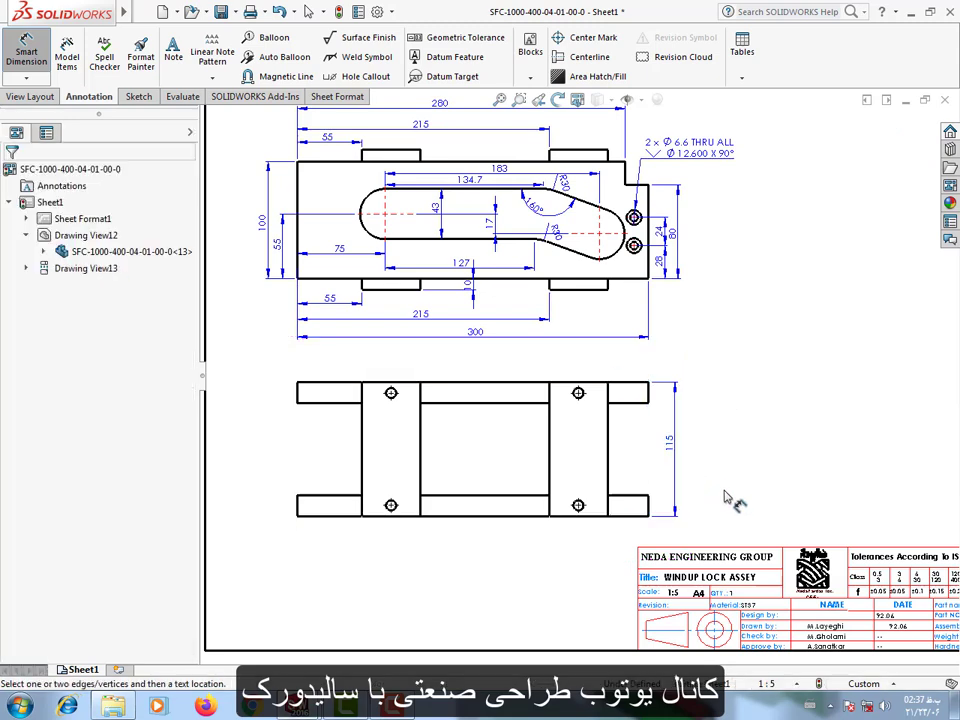
{"action": "left_click", "coordinate": [672, 458]}
{"action": "left_click", "coordinate": [716, 494]}
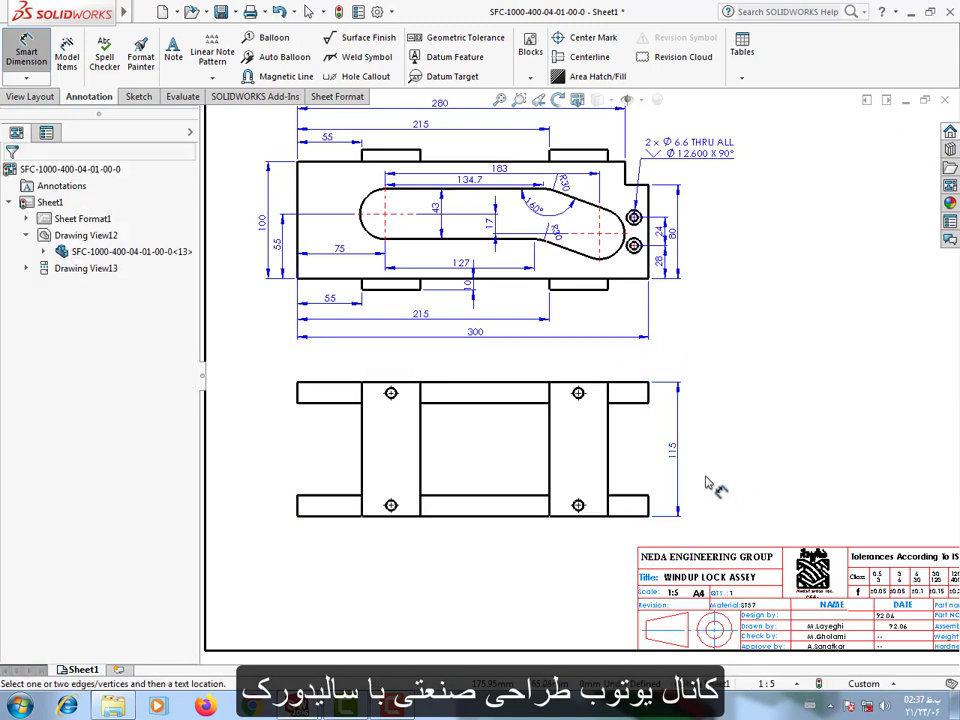
Dimension the right crossbar's upper hole centre from the frame's outer edge and set the precision to one decimal place.
{"action": "scroll", "coordinate": [585, 420], "scroll_direction": "up", "scroll_amount": 3}
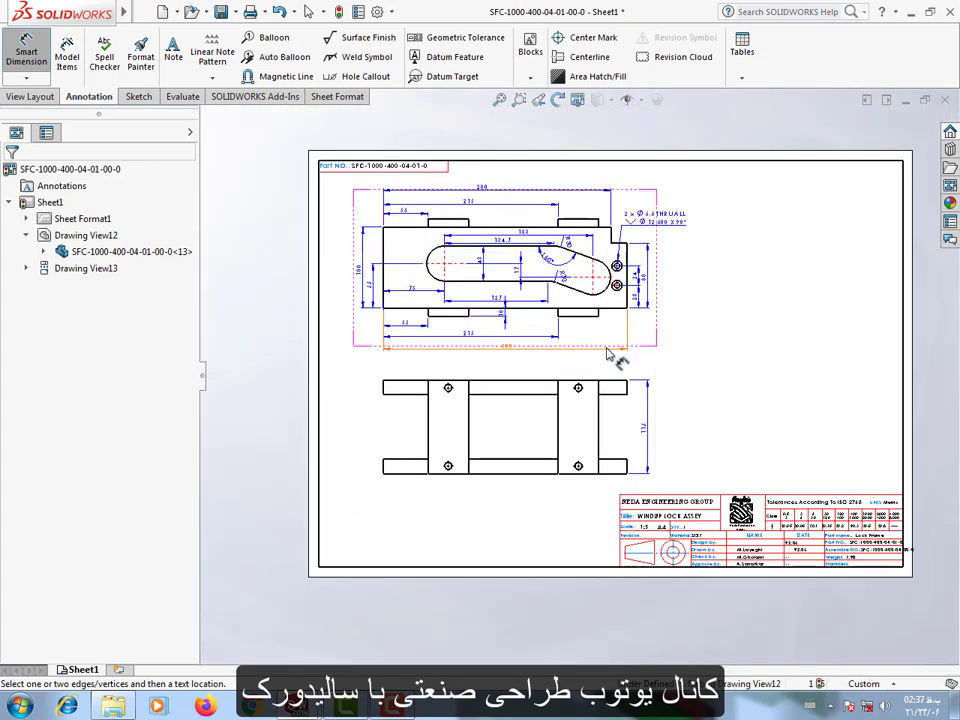
{"action": "scroll", "coordinate": [617, 354], "scroll_direction": "down", "scroll_amount": 2}
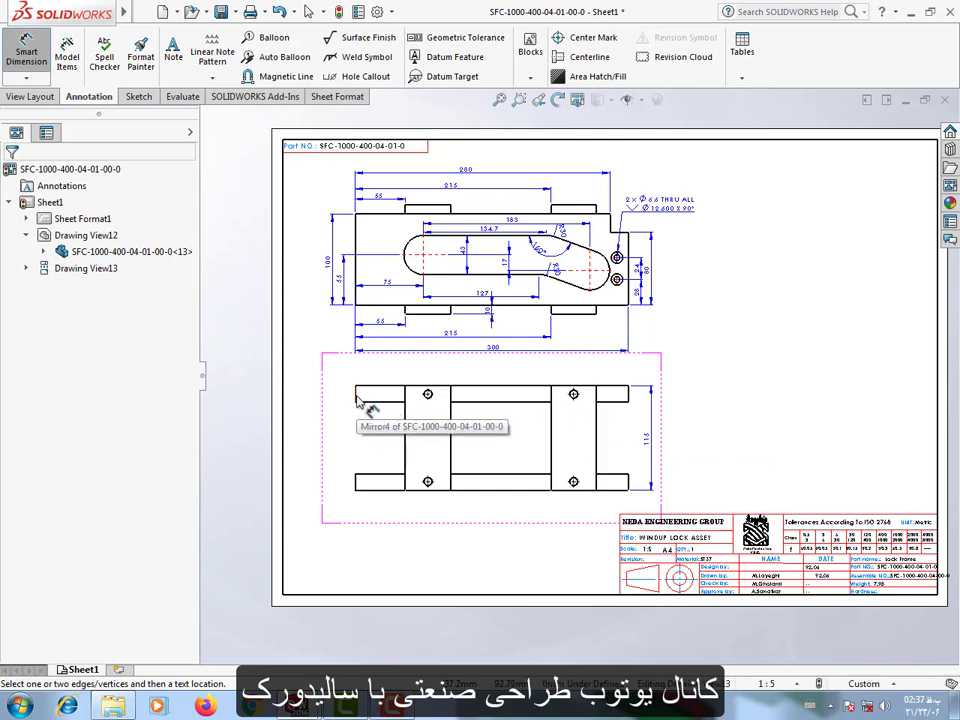
{"action": "scroll", "coordinate": [610, 428], "scroll_direction": "down", "scroll_amount": 5}
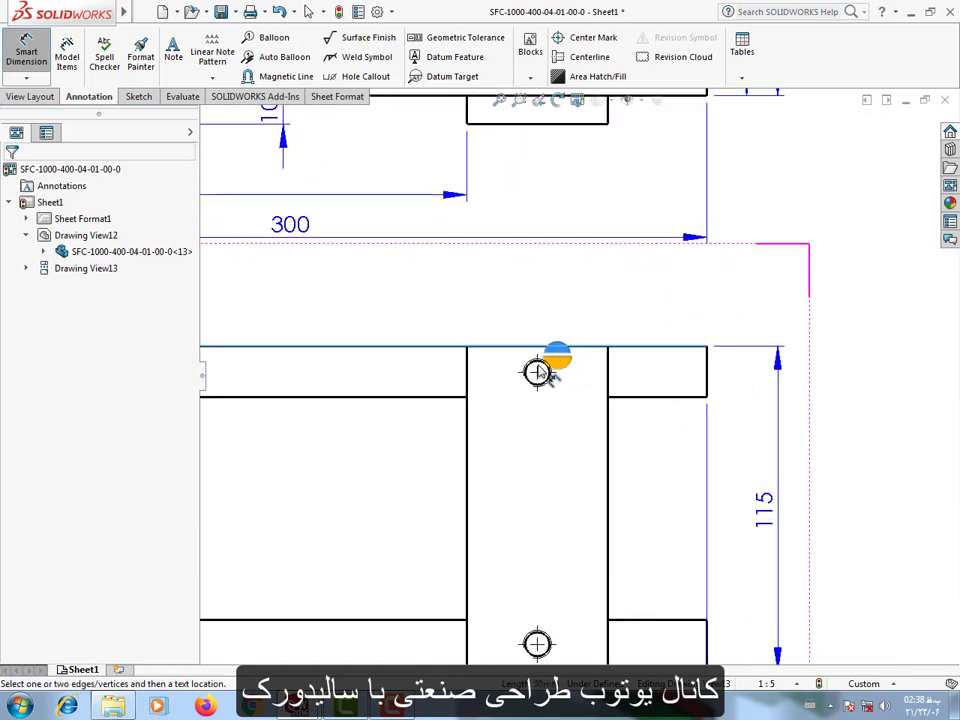
{"action": "left_click", "coordinate": [538, 367]}
{"action": "left_click", "coordinate": [489, 312]}
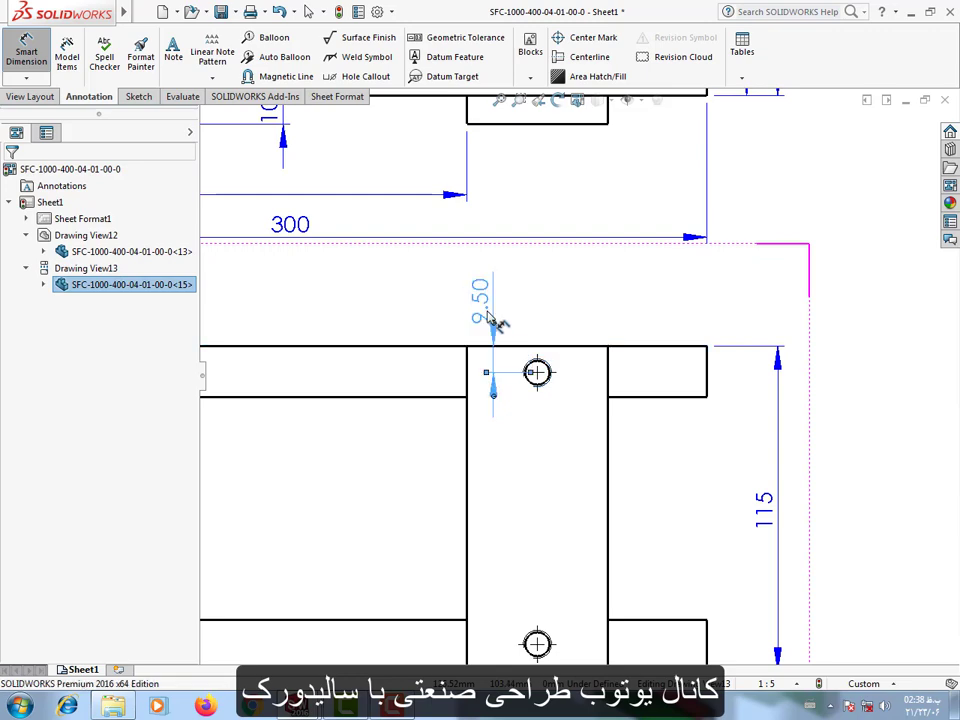
{"action": "left_click", "coordinate": [107, 434]}
{"action": "left_click", "coordinate": [101, 456]}
{"action": "left_click", "coordinate": [468, 325]}
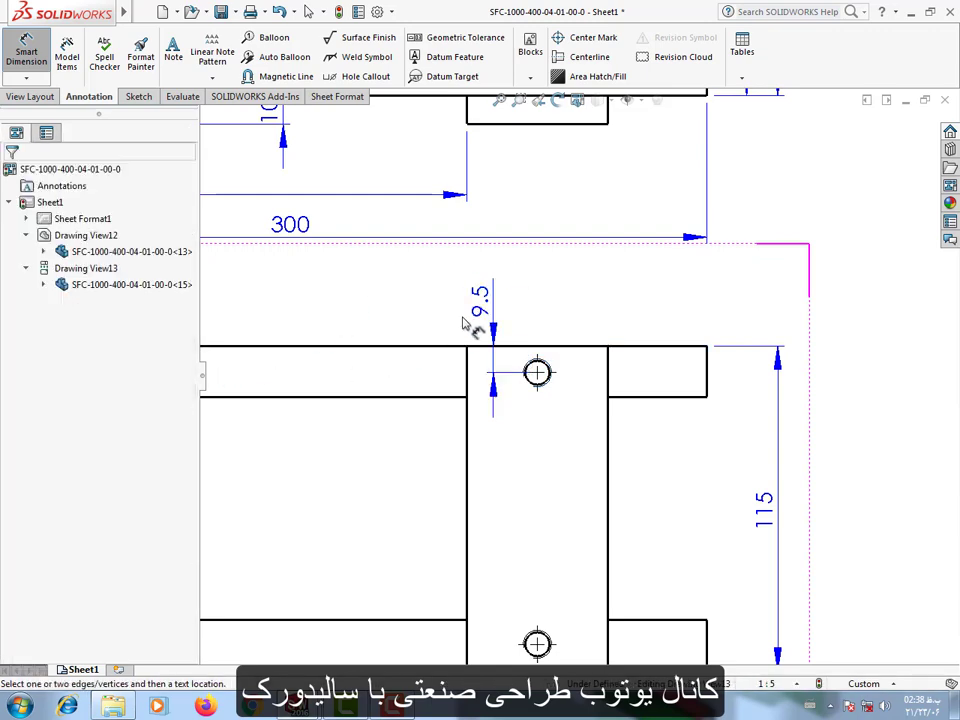
Dimension the vertical spacing between the two right crossbar holes, aligned with the hole's edge distance dimension.
{"action": "left_click", "coordinate": [545, 384]}
{"action": "scroll", "coordinate": [528, 460], "scroll_direction": "up", "scroll_amount": 5}
{"action": "scroll", "coordinate": [528, 460], "scroll_direction": "down", "scroll_amount": 5}
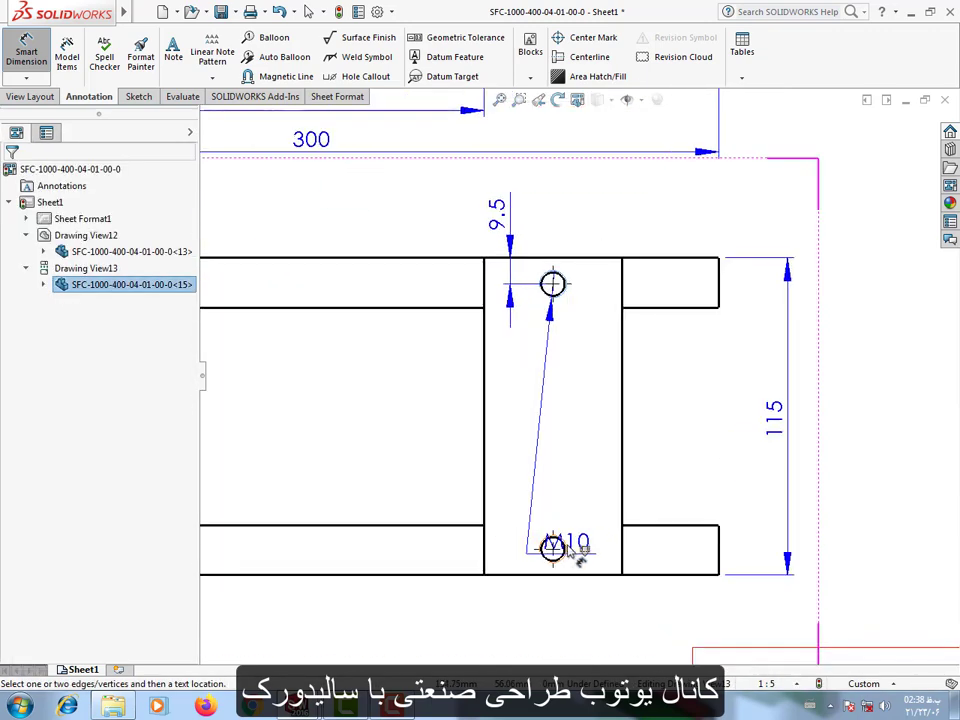
{"action": "left_click", "coordinate": [553, 545]}
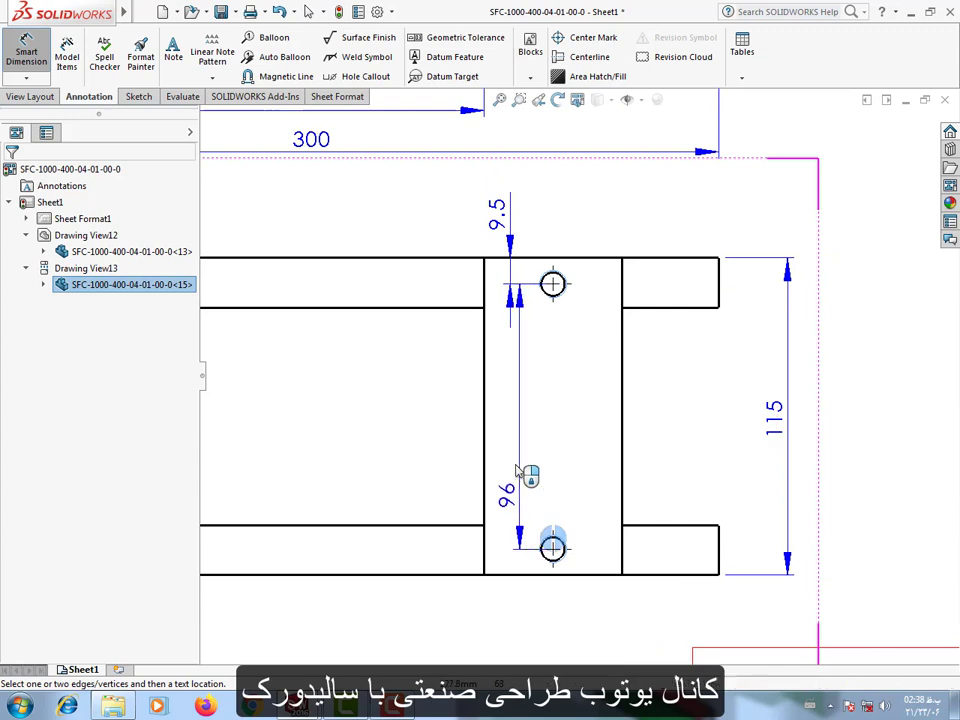
{"action": "left_click", "coordinate": [510, 412]}
Dimension the horizontal distance from the upper hole's centre to the right crossbar's outer edge, placed below the hole.
{"action": "left_click", "coordinate": [558, 547]}
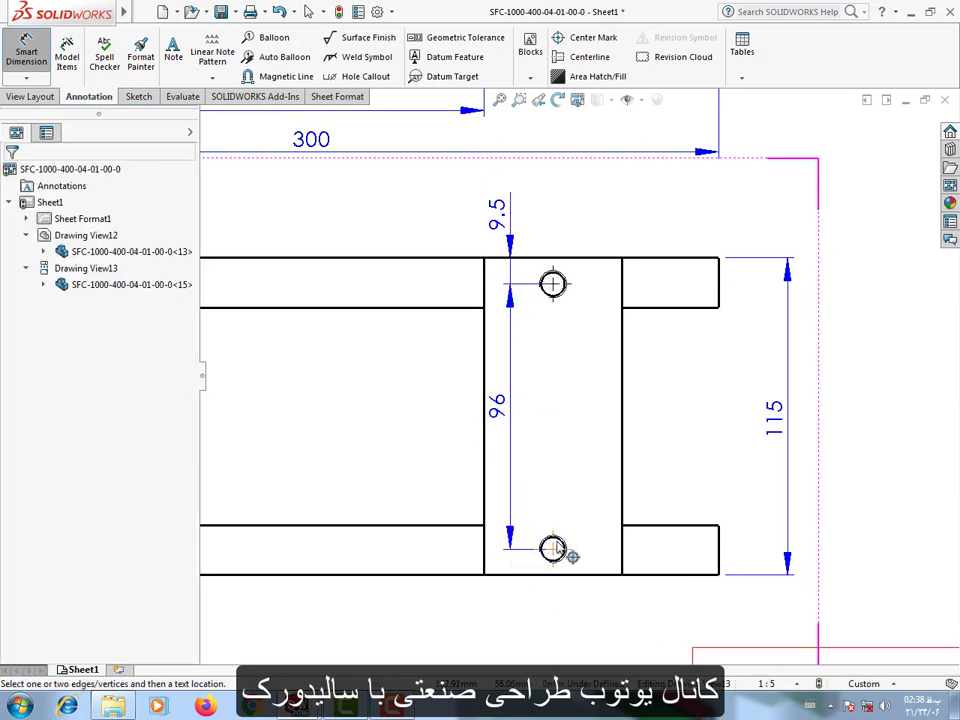
{"action": "left_click", "coordinate": [622, 288]}
{"action": "left_click", "coordinate": [562, 292]}
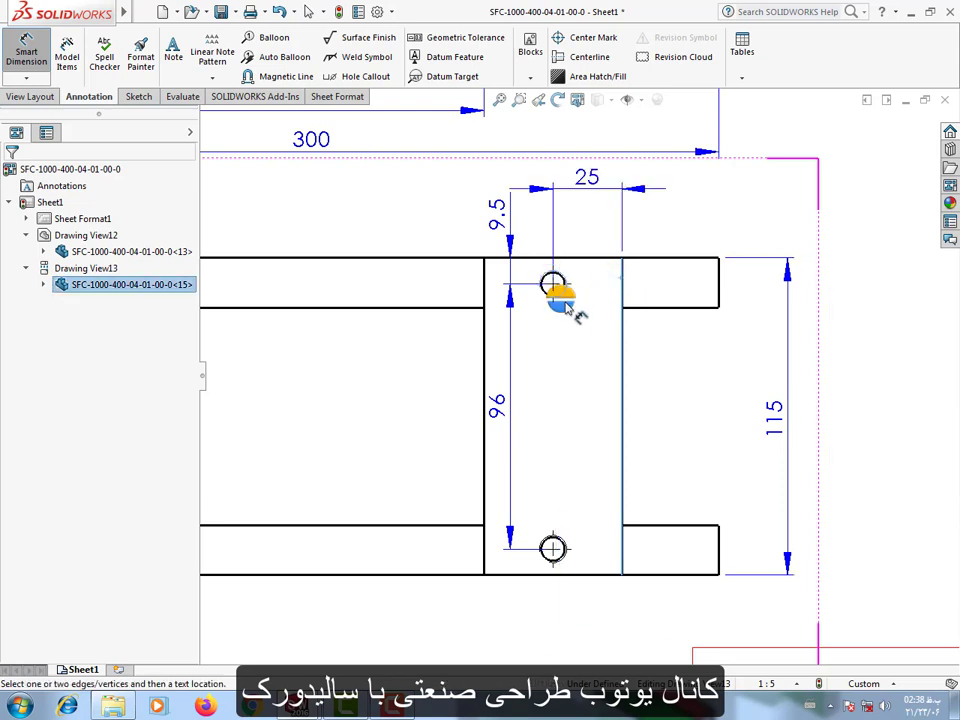
{"action": "left_click", "coordinate": [583, 340]}
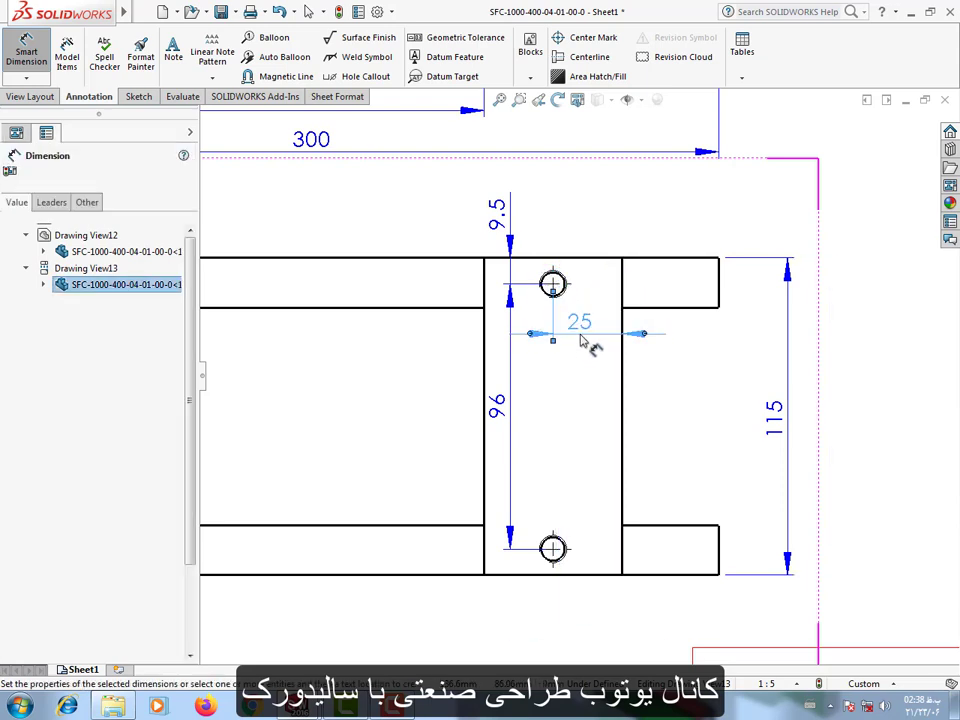
Dimension the widths of the right and left crossbars, placing both dimensions in line below the projected view.
{"action": "left_click", "coordinate": [622, 485]}
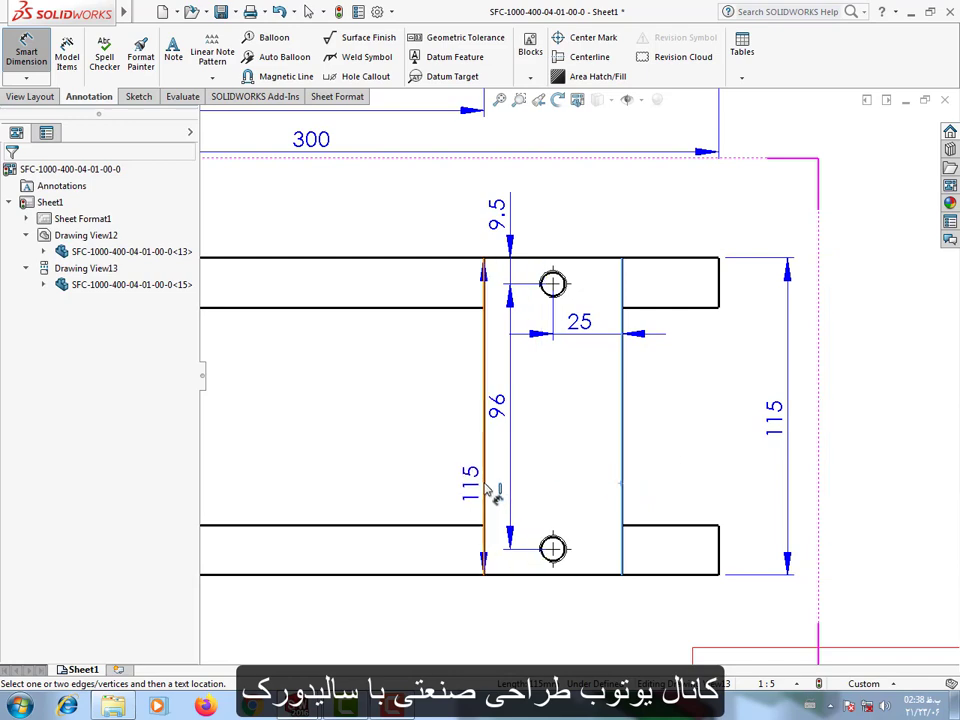
{"action": "left_click", "coordinate": [486, 512]}
{"action": "left_click", "coordinate": [556, 628]}
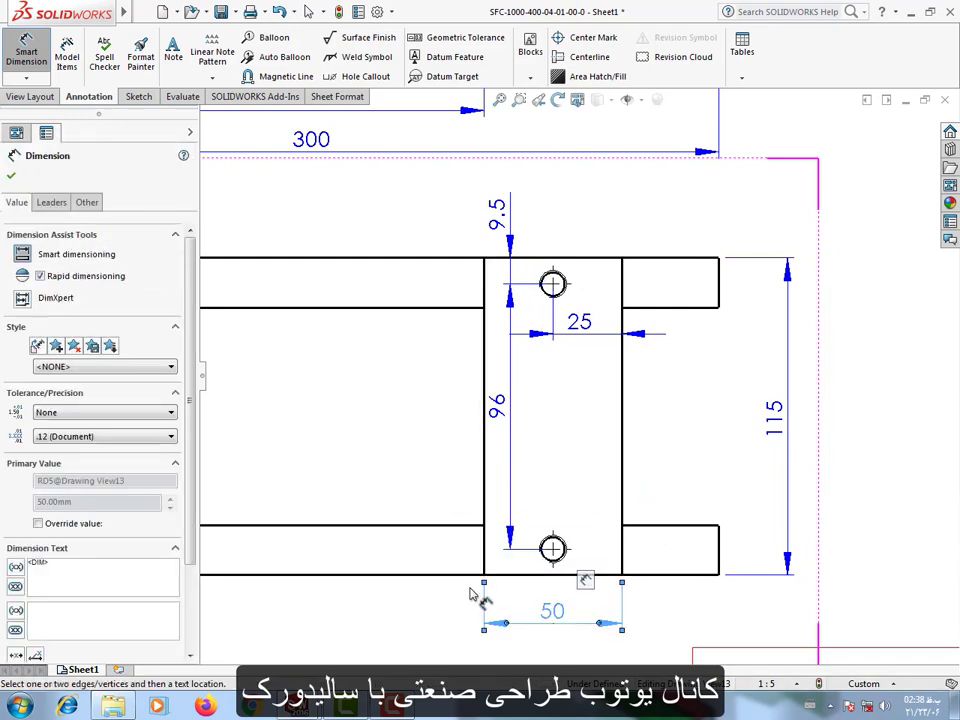
{"action": "scroll", "coordinate": [388, 448], "scroll_direction": "up", "scroll_amount": 3}
{"action": "scroll", "coordinate": [343, 500], "scroll_direction": "down", "scroll_amount": 2}
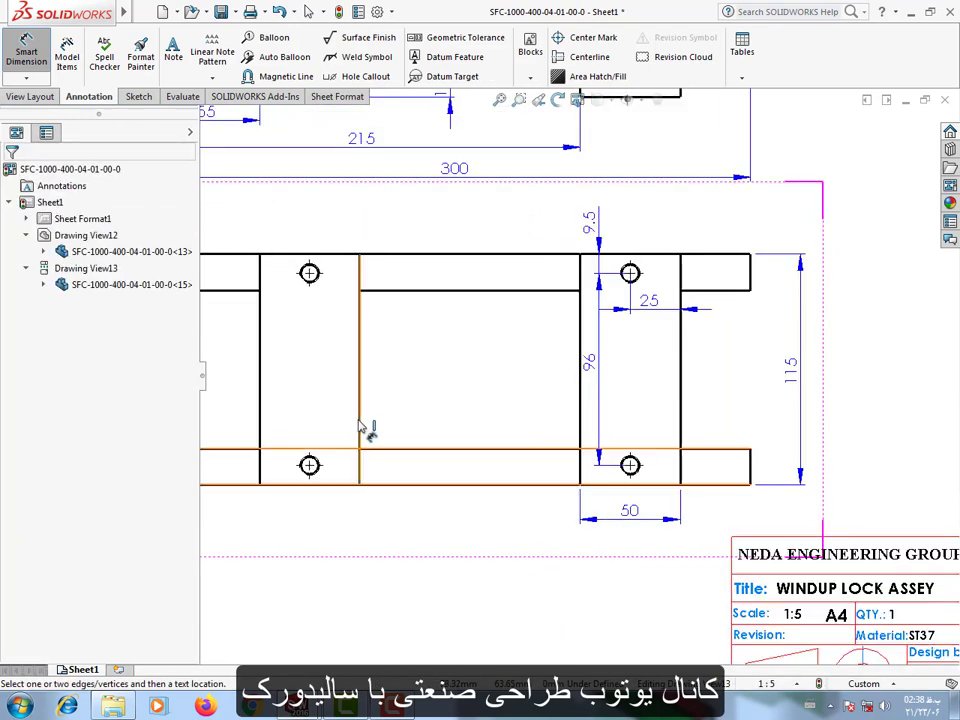
{"action": "left_click", "coordinate": [362, 420]}
{"action": "left_click", "coordinate": [259, 400]}
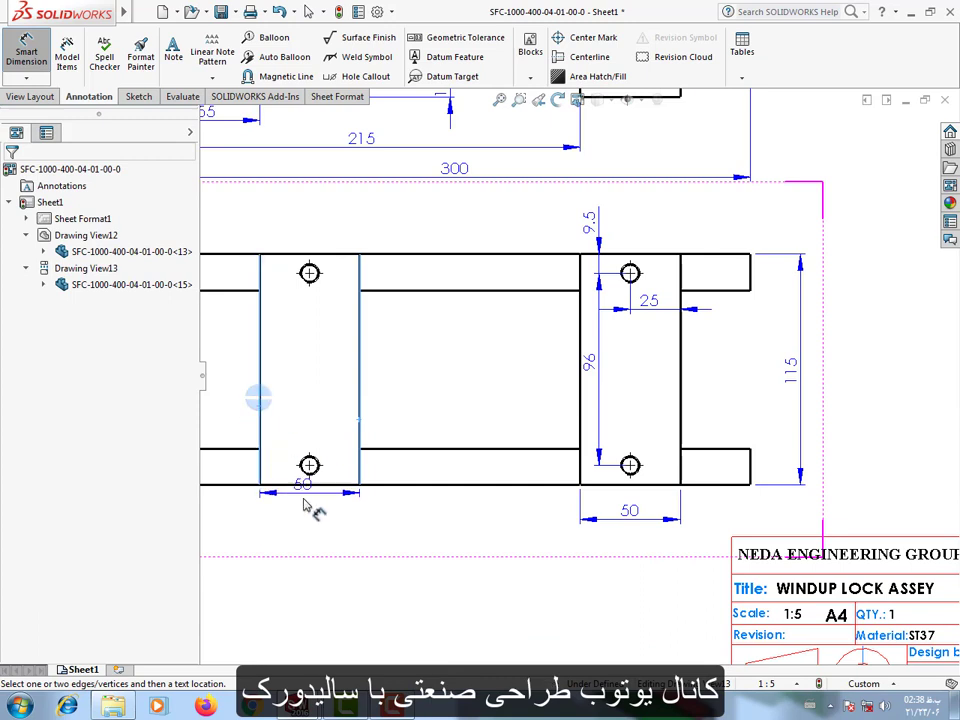
{"action": "left_click", "coordinate": [322, 528]}
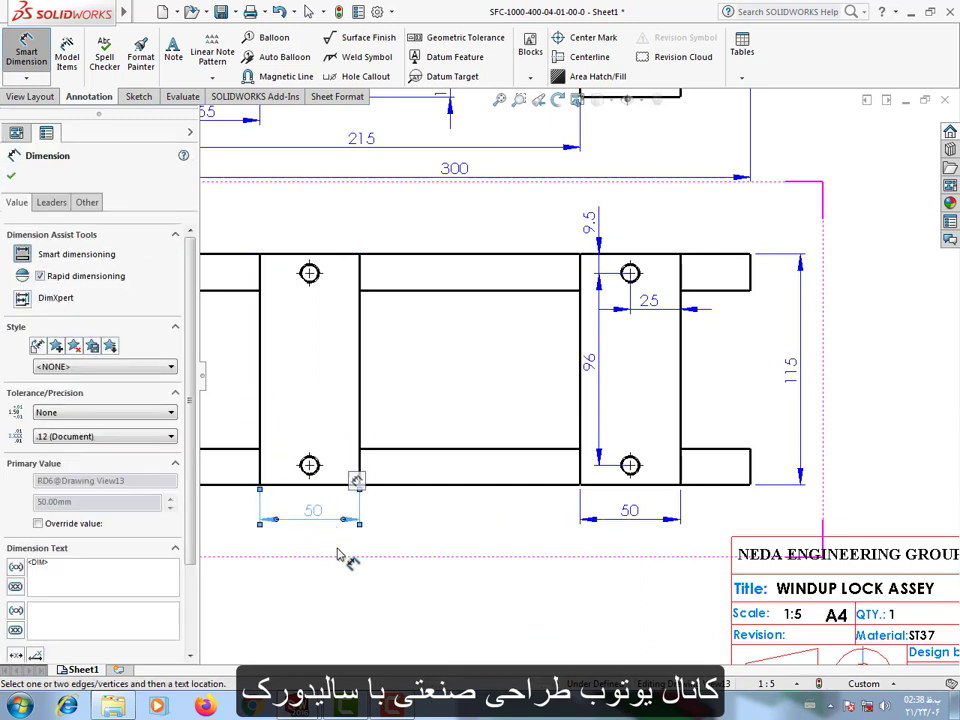
Dimension the left crossbar's upper hole in the lower projected view, prefix the text with "4x" and place it below the hole.
{"action": "left_click", "coordinate": [312, 276]}
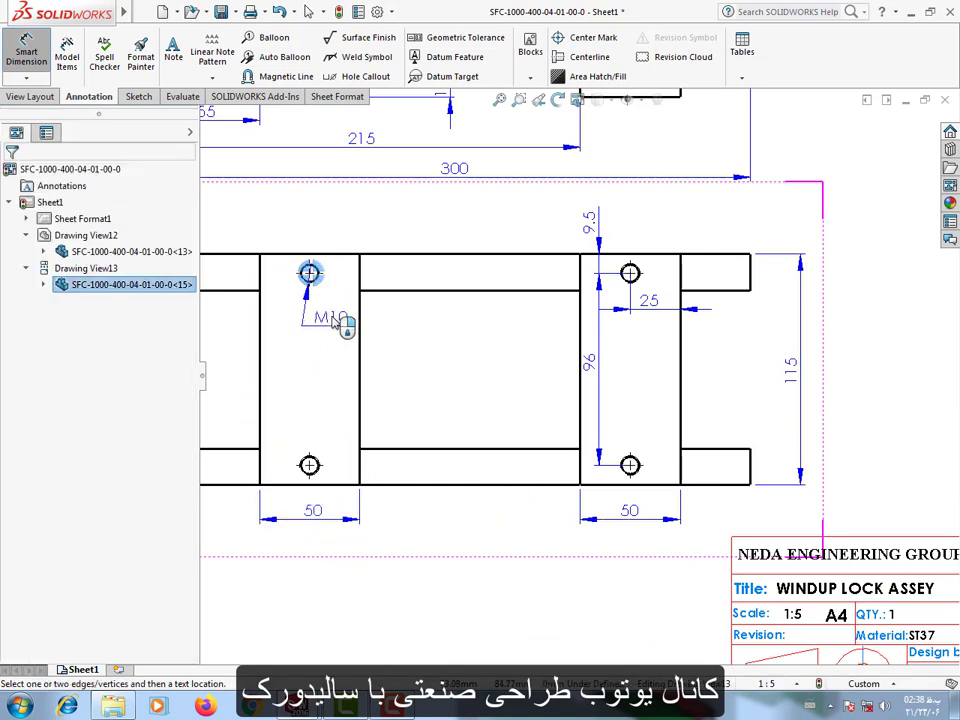
{"action": "left_click", "coordinate": [338, 322]}
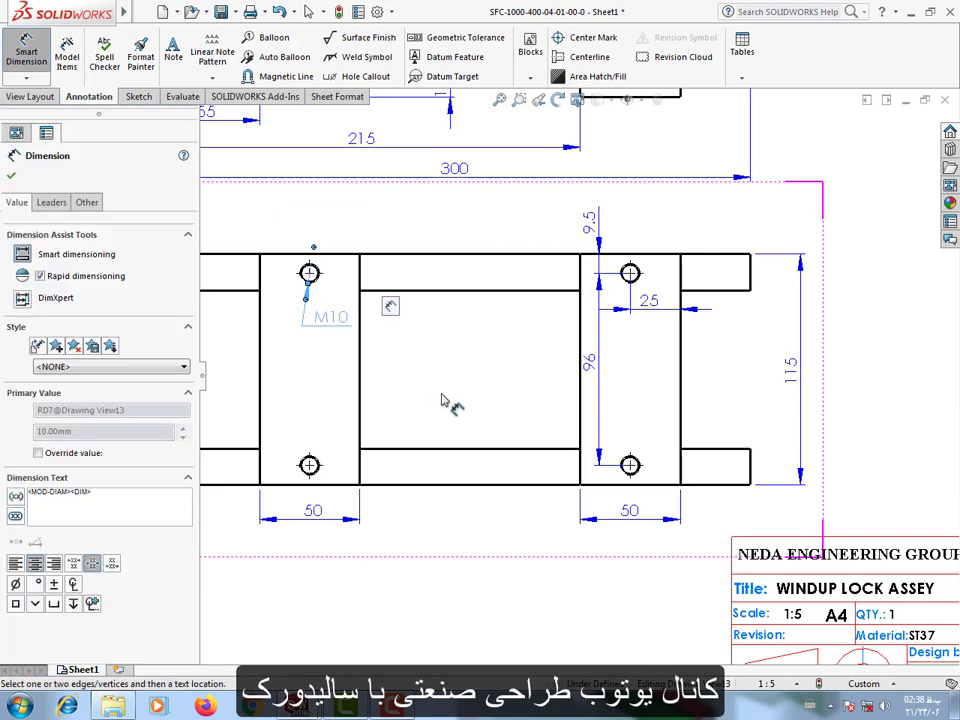
{"action": "left_click", "coordinate": [30, 492]}
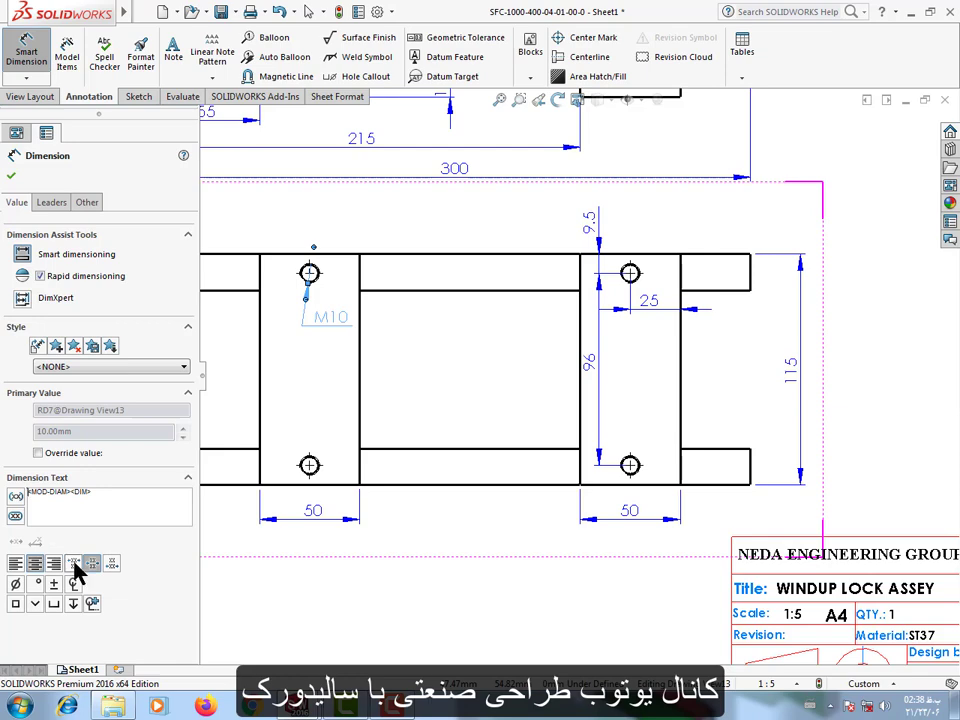
{"action": "type", "text": "4"}
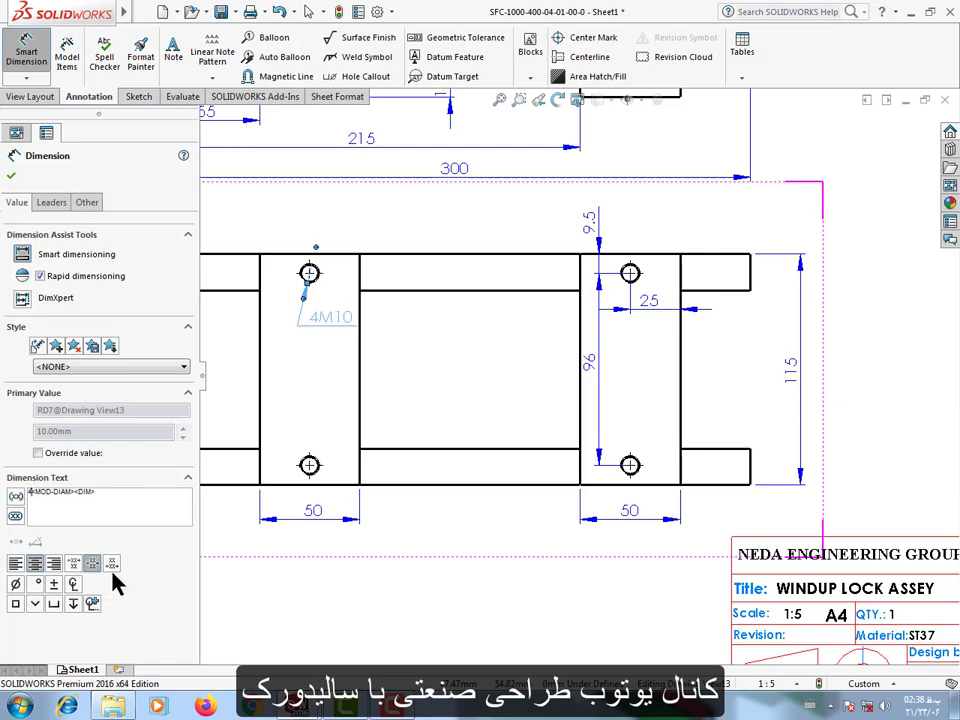
{"action": "type", "text": "x"}
{"action": "left_click", "coordinate": [447, 388]}
{"action": "left_click_drag", "start_coordinate": [344, 316], "coordinate": [327, 322]}
{"action": "left_click", "coordinate": [404, 398]}
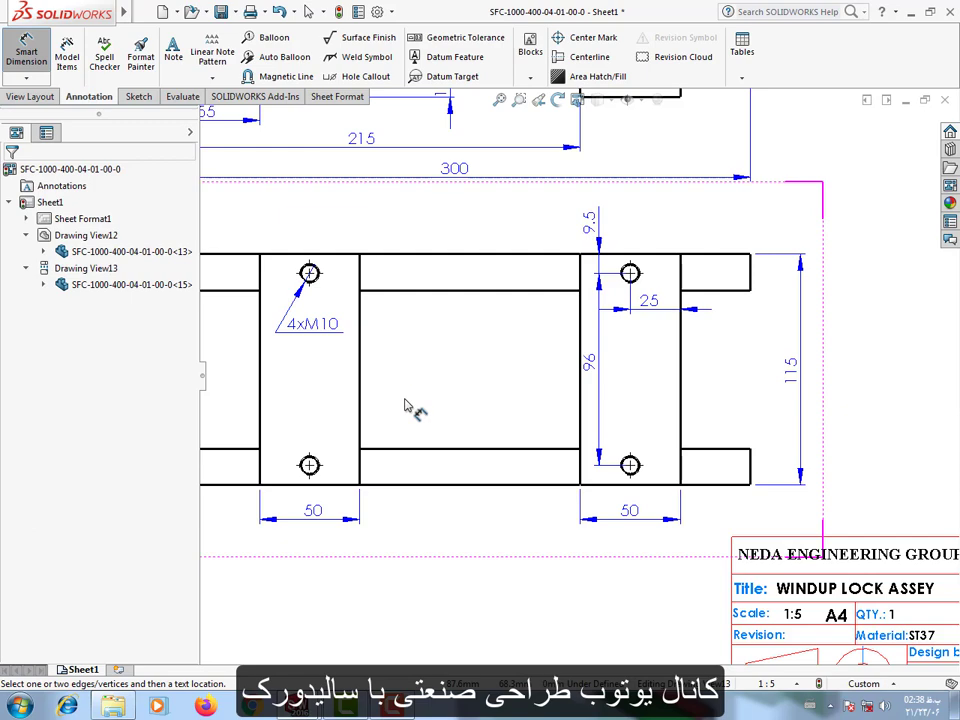
Create a projected side view from the front view and place it level with it in the free space beside it.
{"action": "scroll", "coordinate": [405, 405], "scroll_direction": "up", "scroll_amount": 4}
{"action": "scroll", "coordinate": [722, 300], "scroll_direction": "up", "scroll_amount": 1}
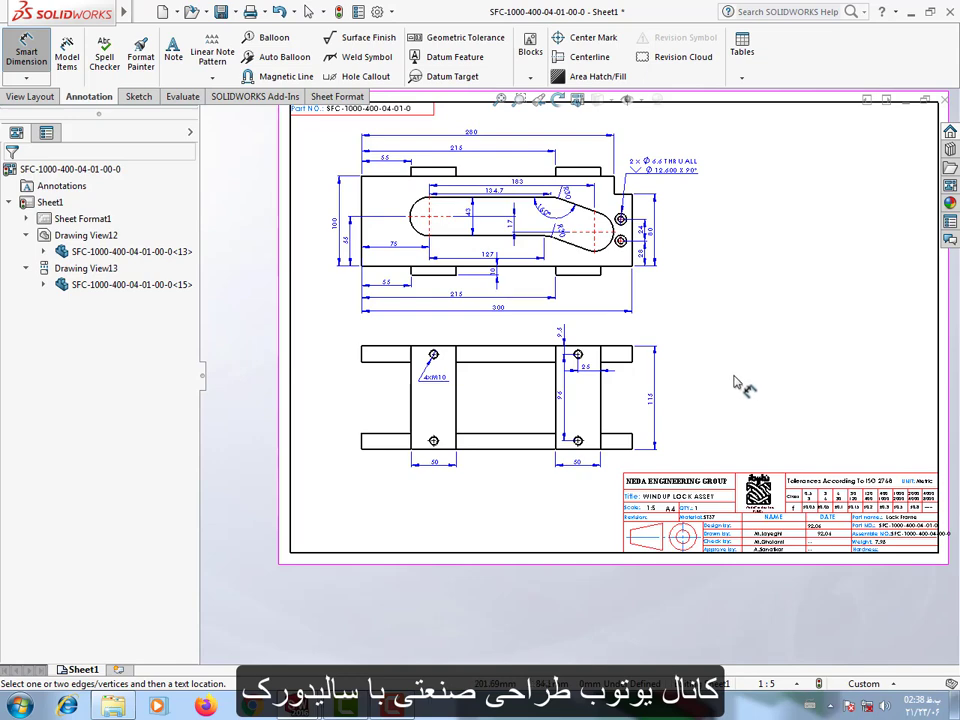
{"action": "scroll", "coordinate": [738, 383], "scroll_direction": "up", "scroll_amount": 1}
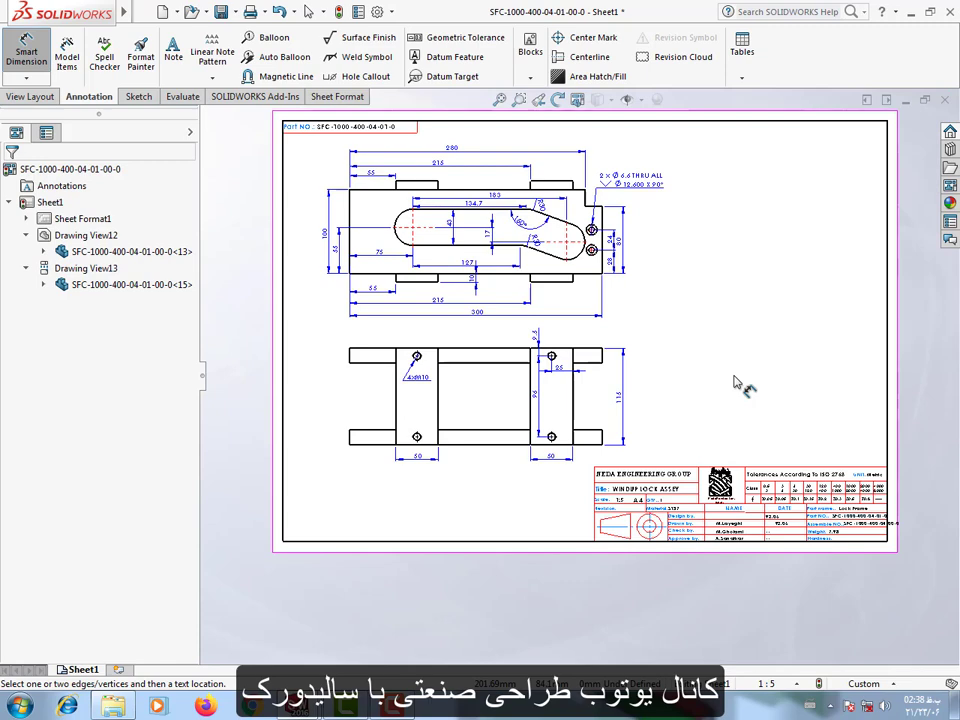
{"action": "left_click", "coordinate": [29, 96]}
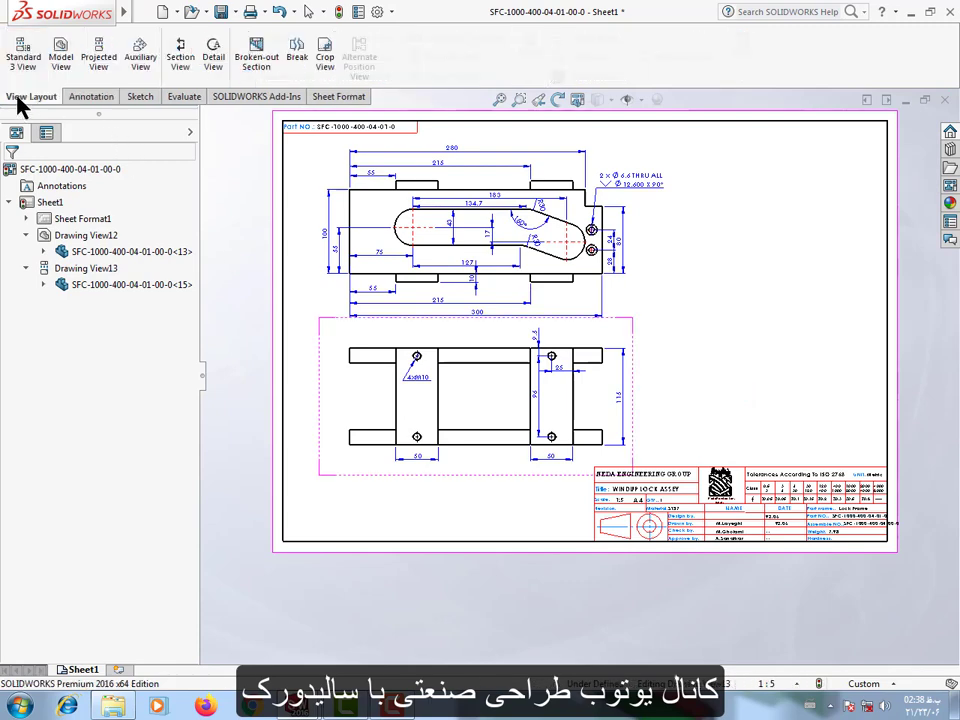
{"action": "left_click", "coordinate": [98, 57]}
{"action": "left_click", "coordinate": [288, 163]}
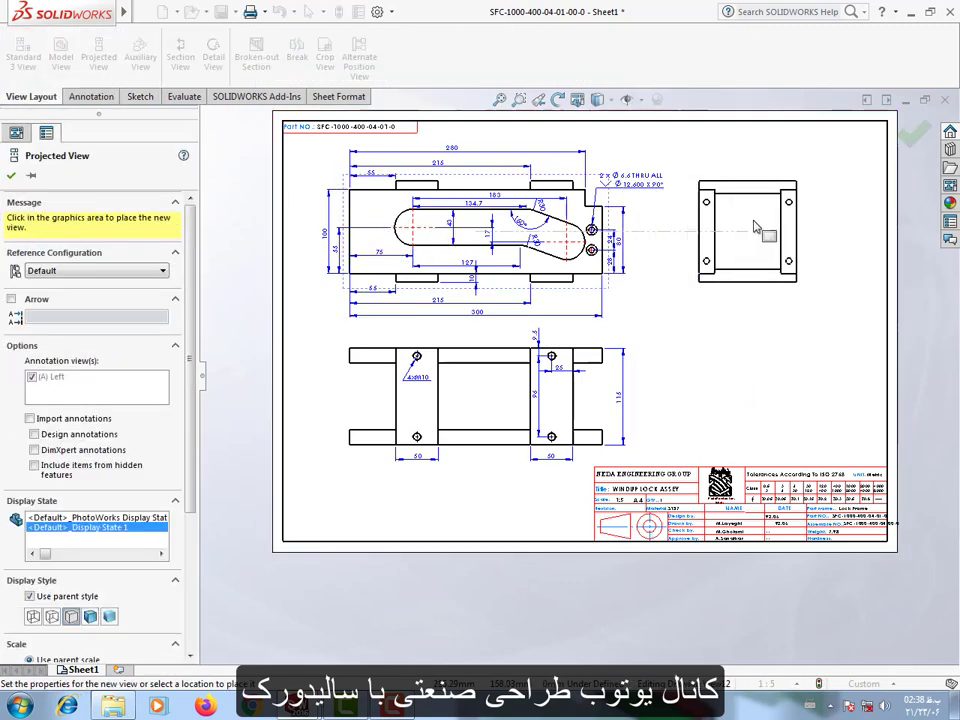
{"action": "scroll", "coordinate": [370, 227], "scroll_direction": "up", "scroll_amount": 2}
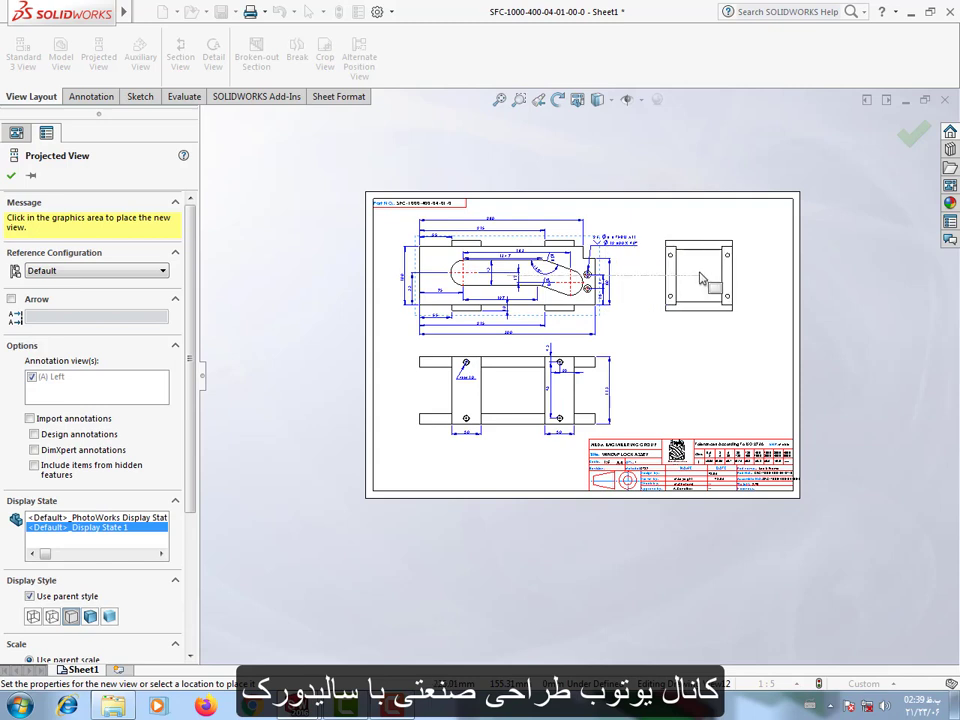
{"action": "left_click", "coordinate": [702, 280]}
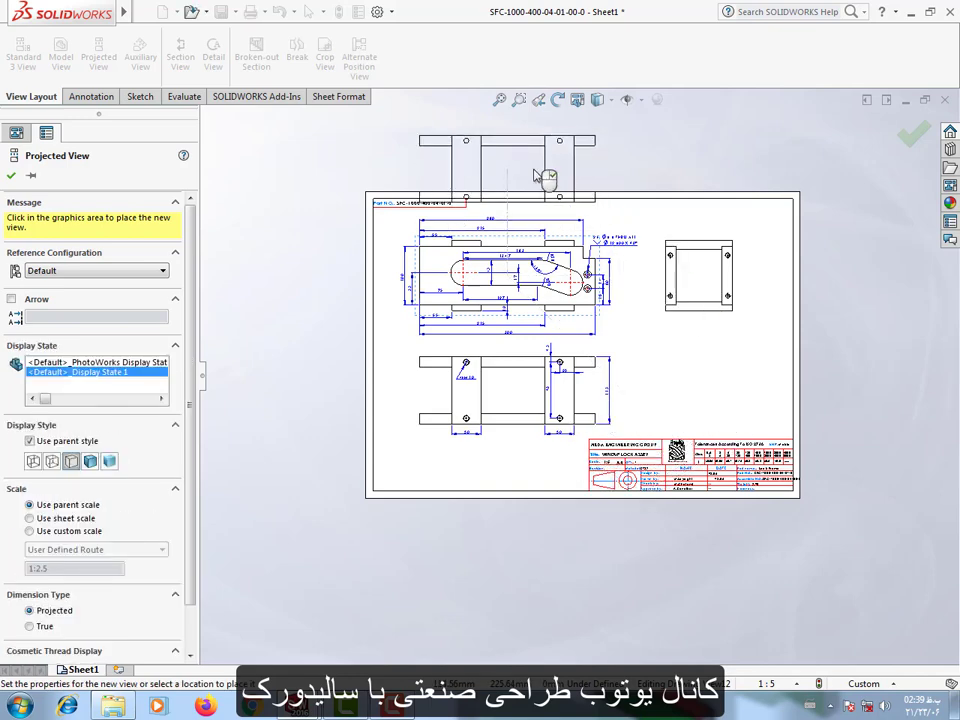
{"action": "key", "text": "Escape"}
Dimension the vertical distance from the side view's lower right hole centre to the right plate's lower edge, placed outside the view.
{"action": "scroll", "coordinate": [652, 330], "scroll_direction": "down", "scroll_amount": 3}
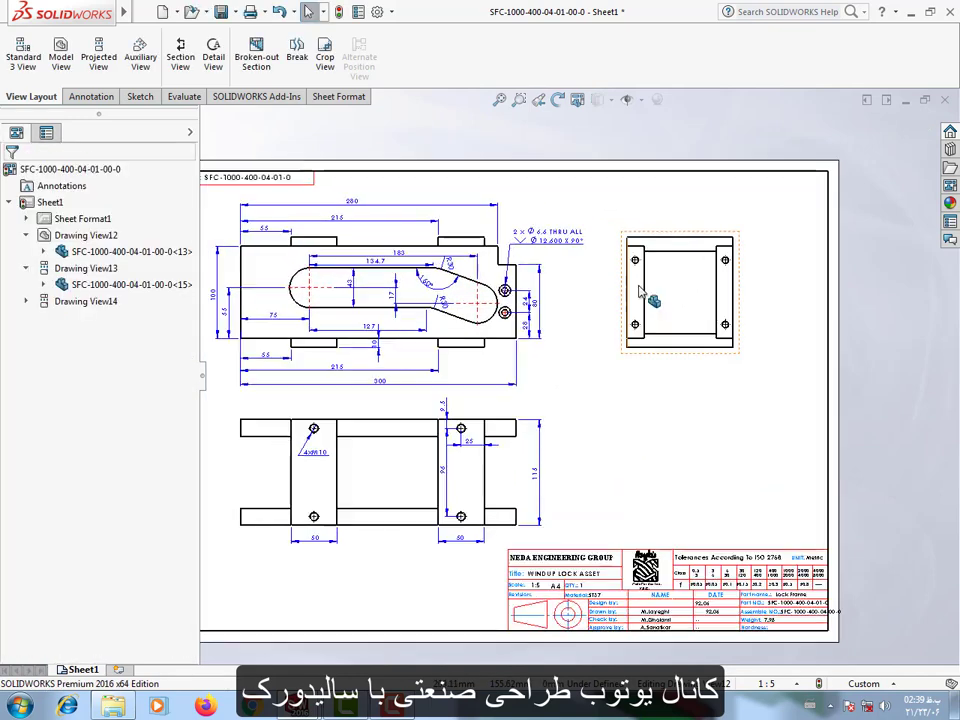
{"action": "left_click", "coordinate": [72, 99]}
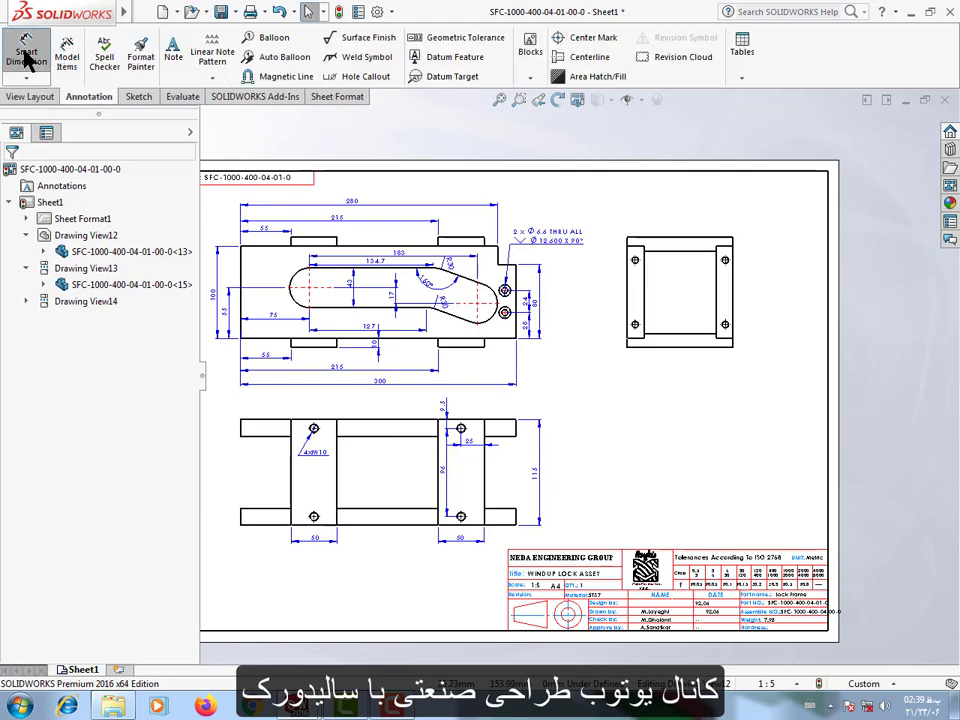
{"action": "left_click", "coordinate": [25, 55]}
{"action": "scroll", "coordinate": [821, 439], "scroll_direction": "up", "scroll_amount": 2}
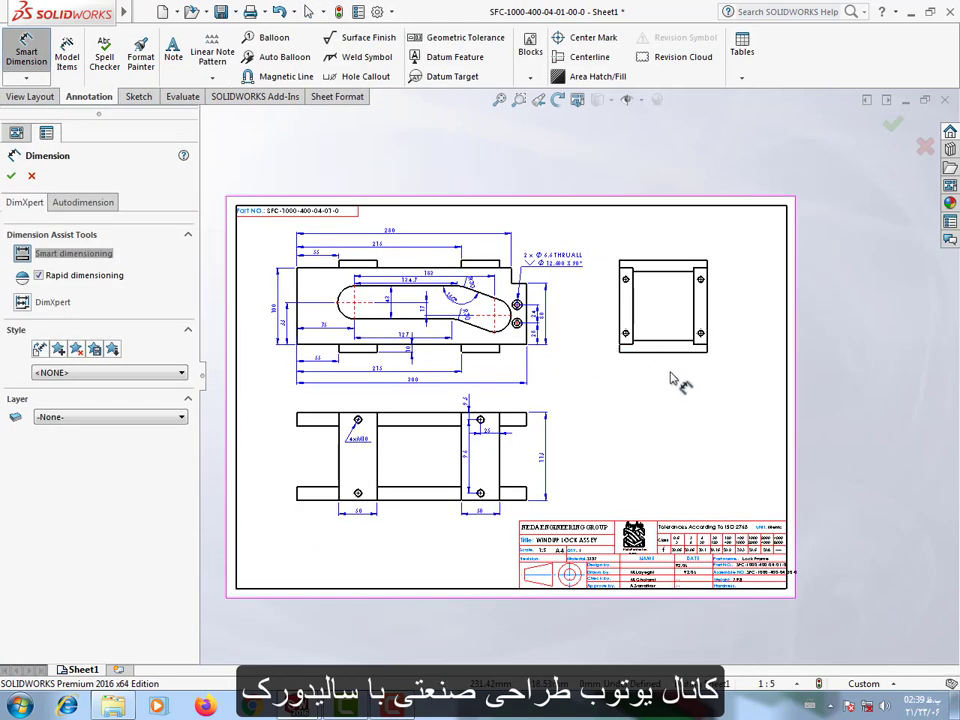
{"action": "scroll", "coordinate": [660, 362], "scroll_direction": "down", "scroll_amount": 5}
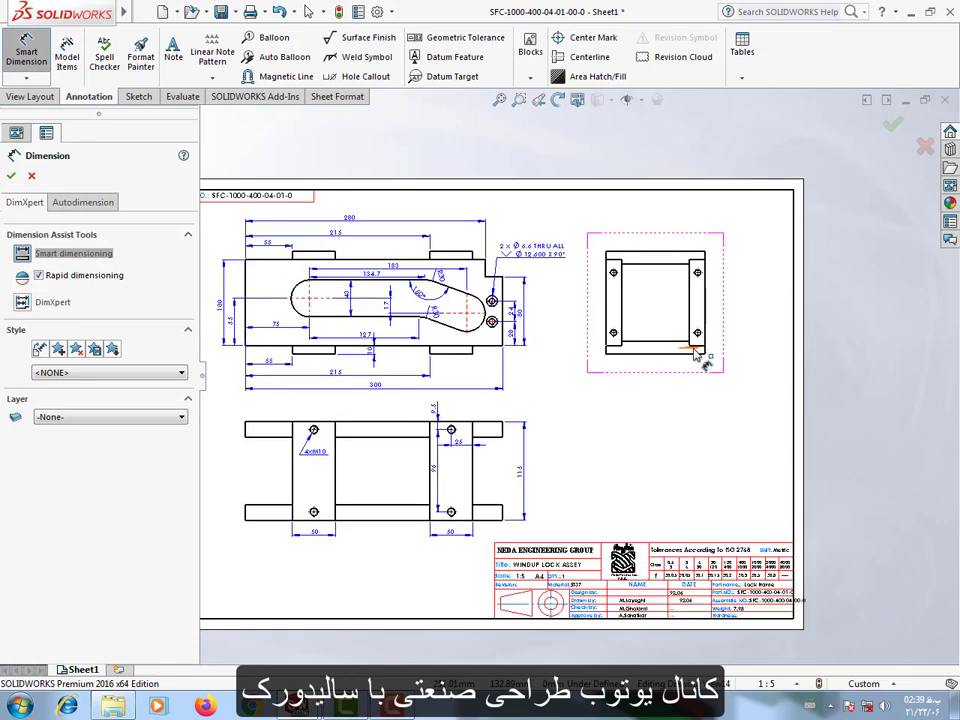
{"action": "scroll", "coordinate": [655, 361], "scroll_direction": "down", "scroll_amount": 2}
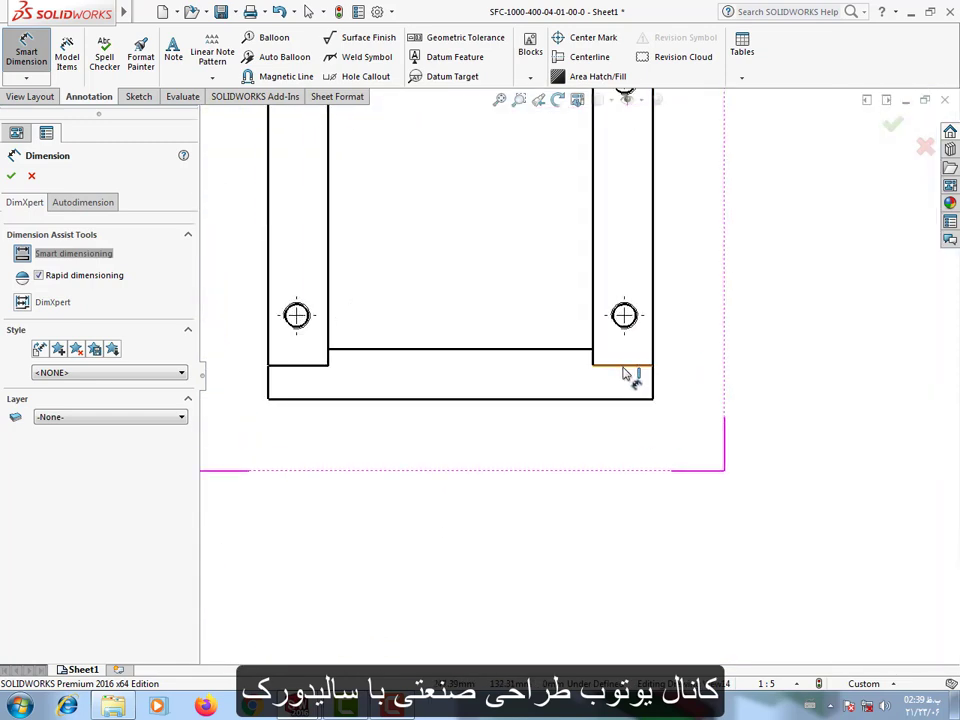
{"action": "left_click", "coordinate": [623, 366]}
{"action": "left_click", "coordinate": [628, 326]}
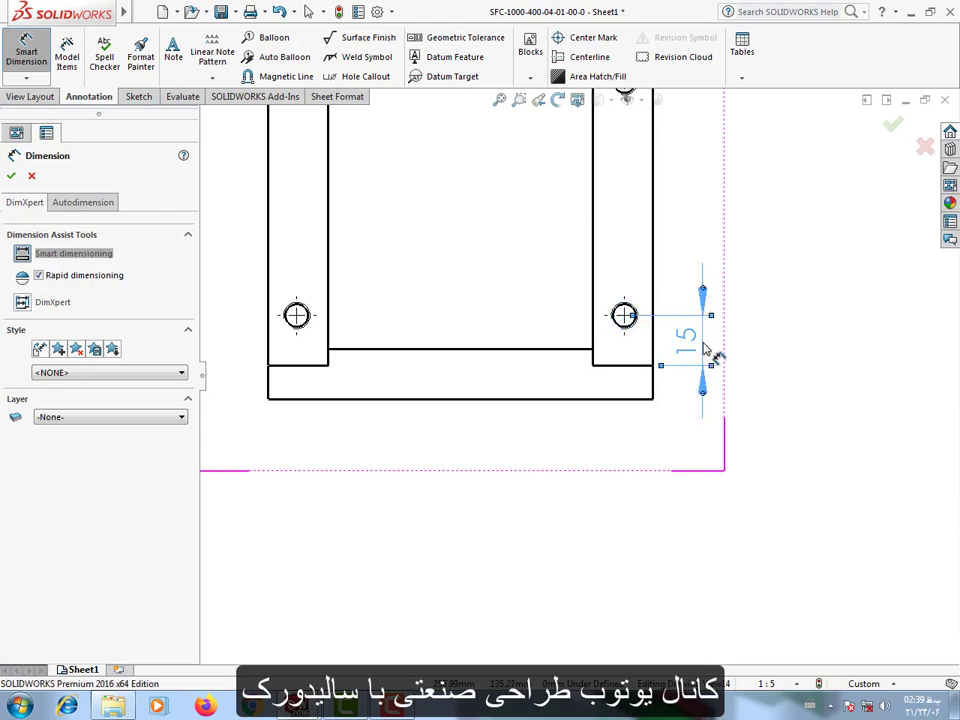
{"action": "left_click", "coordinate": [714, 354]}
Dimension the vertical spacing between the side view's two right holes, aligned with the lower hole's edge distance dimension.
{"action": "left_click", "coordinate": [631, 326]}
{"action": "scroll", "coordinate": [657, 258], "scroll_direction": "up", "scroll_amount": 2}
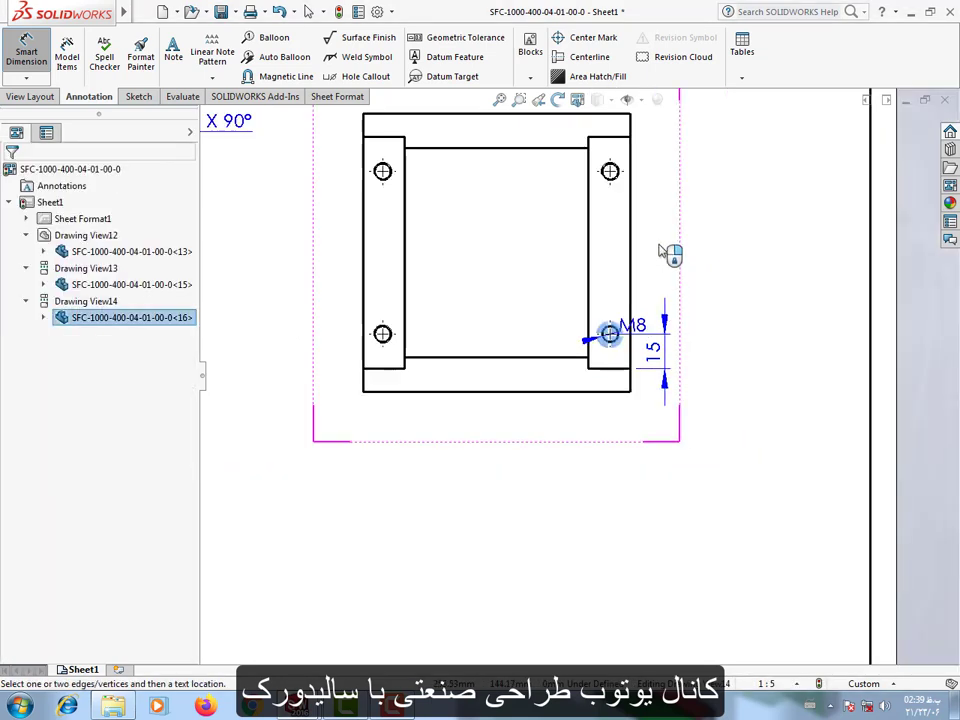
{"action": "scroll", "coordinate": [622, 188], "scroll_direction": "down", "scroll_amount": 2}
{"action": "left_click", "coordinate": [587, 213]}
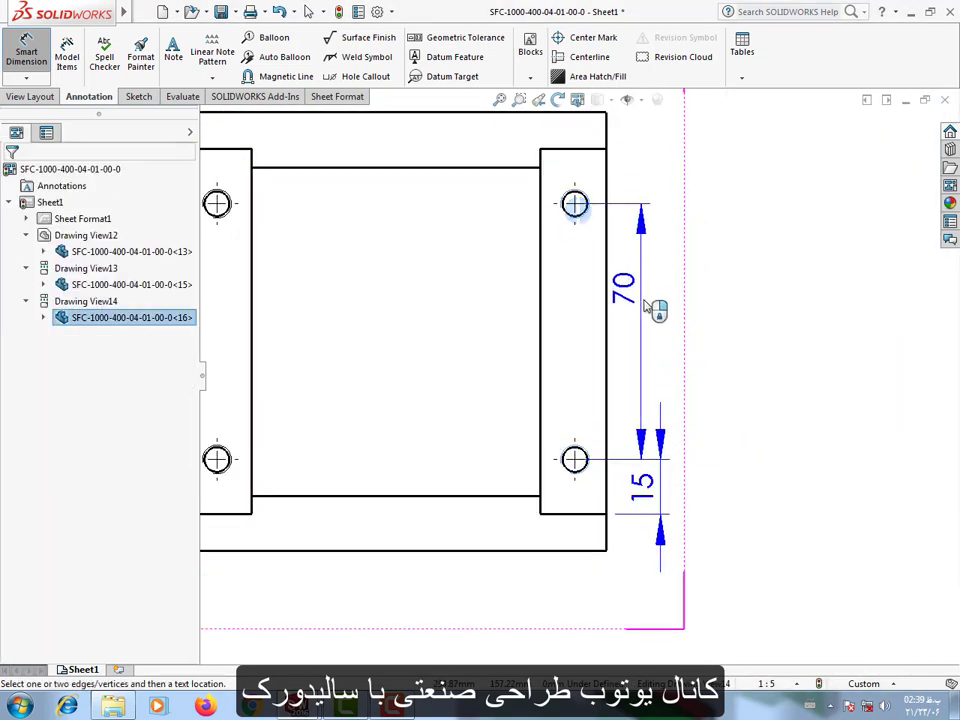
{"action": "left_click", "coordinate": [677, 345]}
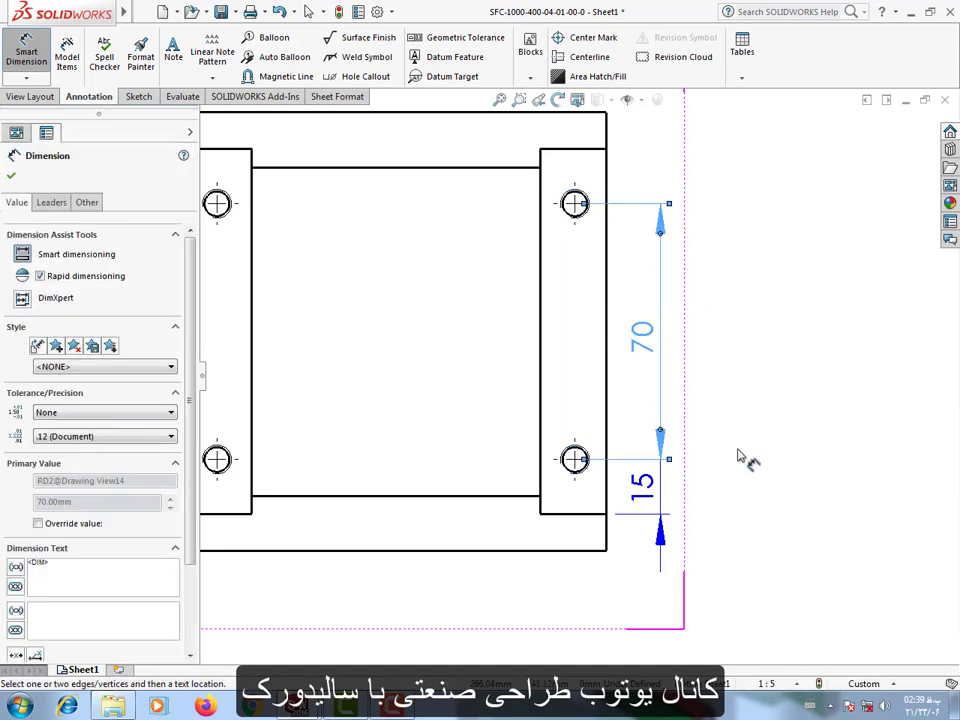
Dimension the lower right hole centre's horizontal distance to the side view's outer edge and set the precision to one decimal place.
{"action": "left_click", "coordinate": [606, 482]}
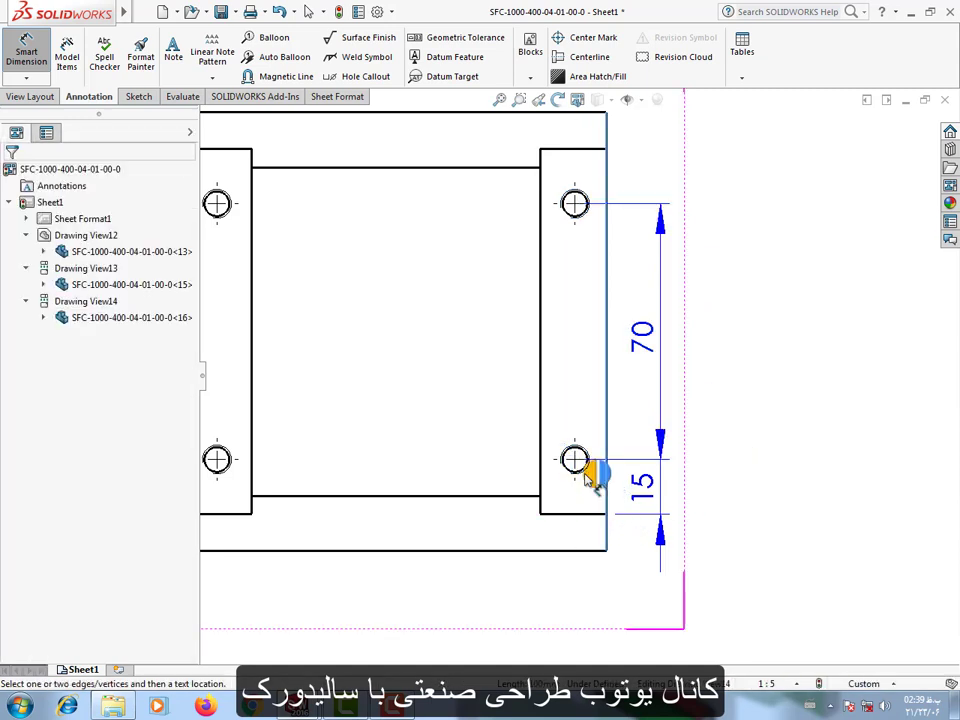
{"action": "left_click", "coordinate": [576, 461]}
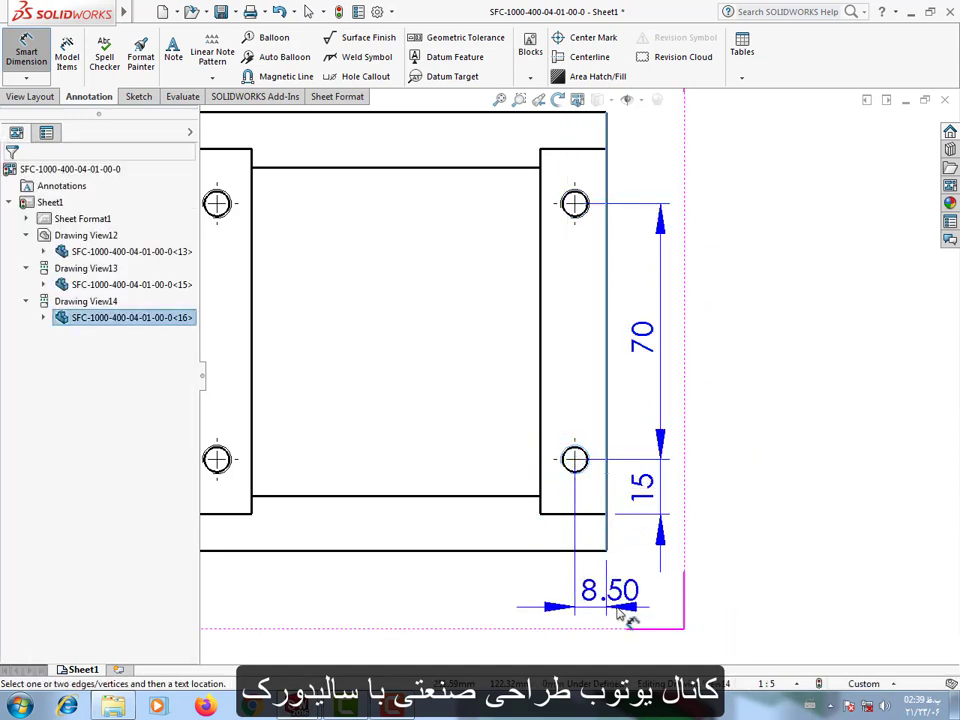
{"action": "left_click", "coordinate": [655, 614]}
{"action": "left_click", "coordinate": [105, 436]}
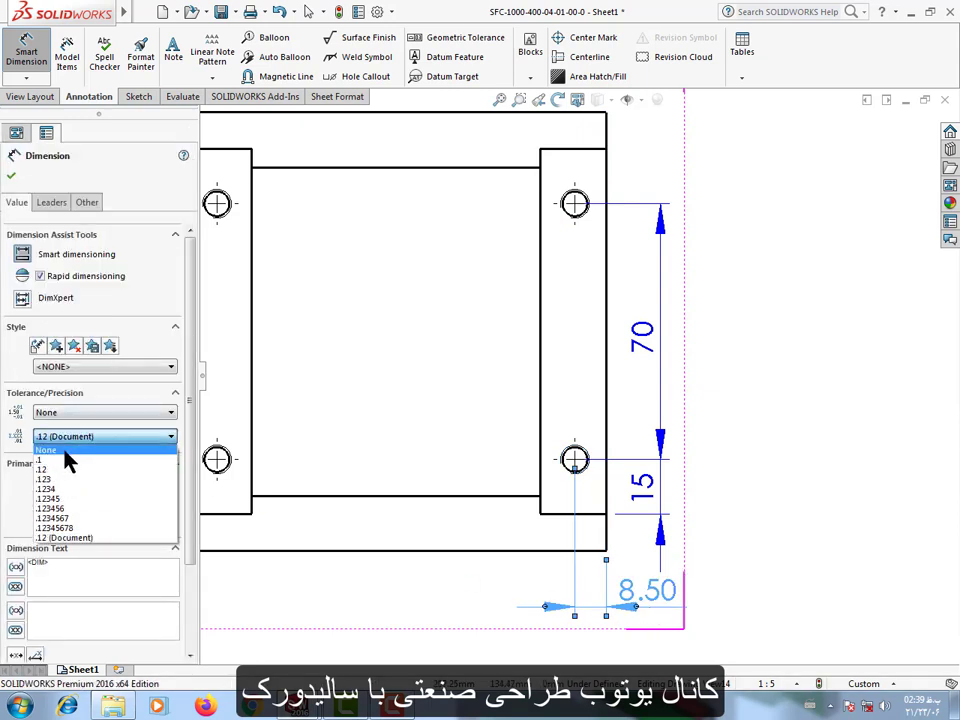
{"action": "left_click", "coordinate": [95, 458]}
{"action": "left_click", "coordinate": [860, 528]}
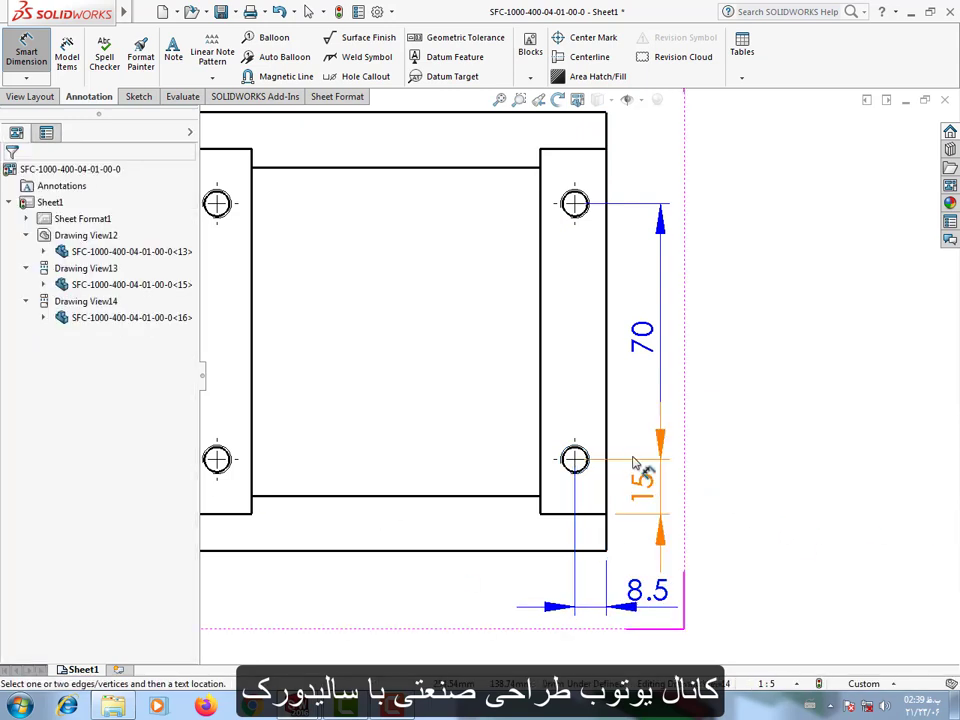
Dimension the lower left hole centre from the side view's left outer edge, placed below the view, with one-decimal precision.
{"action": "scroll", "coordinate": [585, 455], "scroll_direction": "up", "scroll_amount": 2}
{"action": "scroll", "coordinate": [366, 455], "scroll_direction": "down", "scroll_amount": 2}
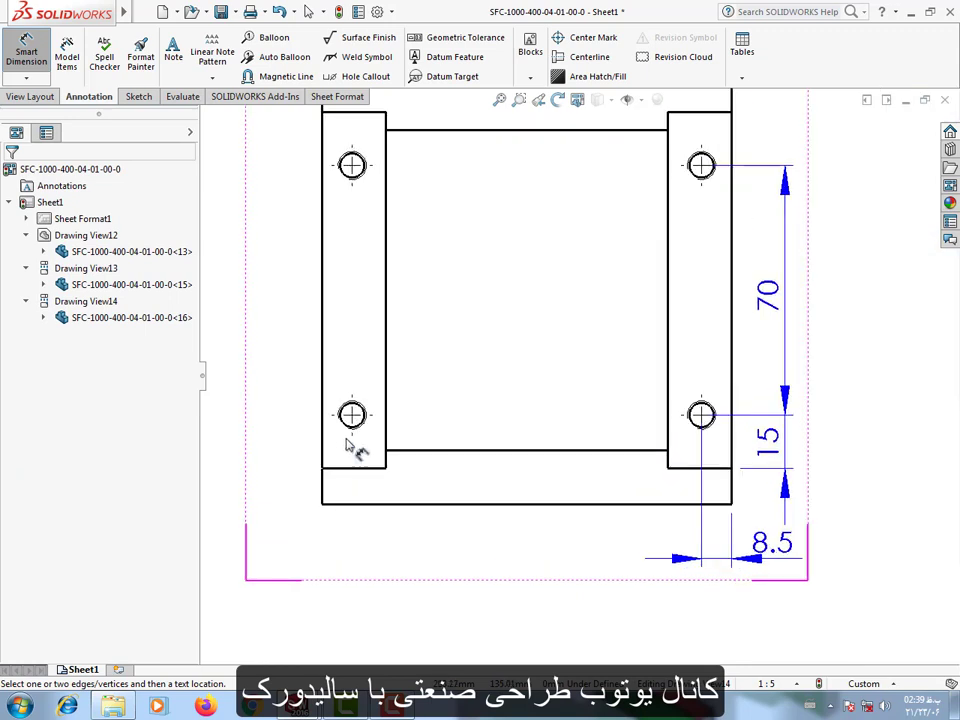
{"action": "left_click", "coordinate": [326, 440]}
{"action": "left_click", "coordinate": [362, 424]}
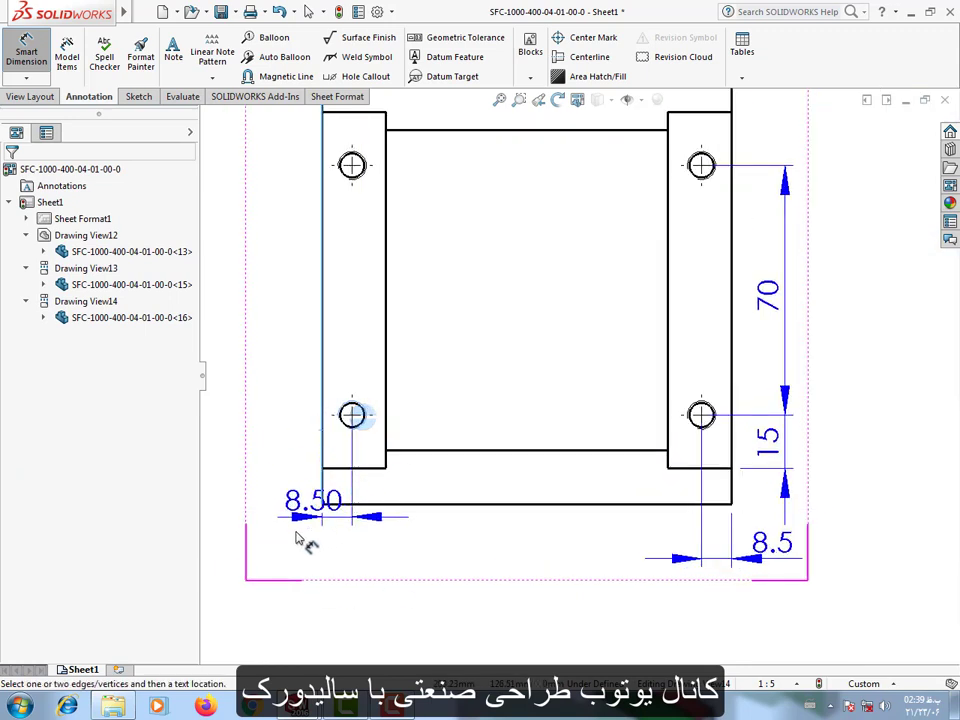
{"action": "left_click", "coordinate": [306, 553]}
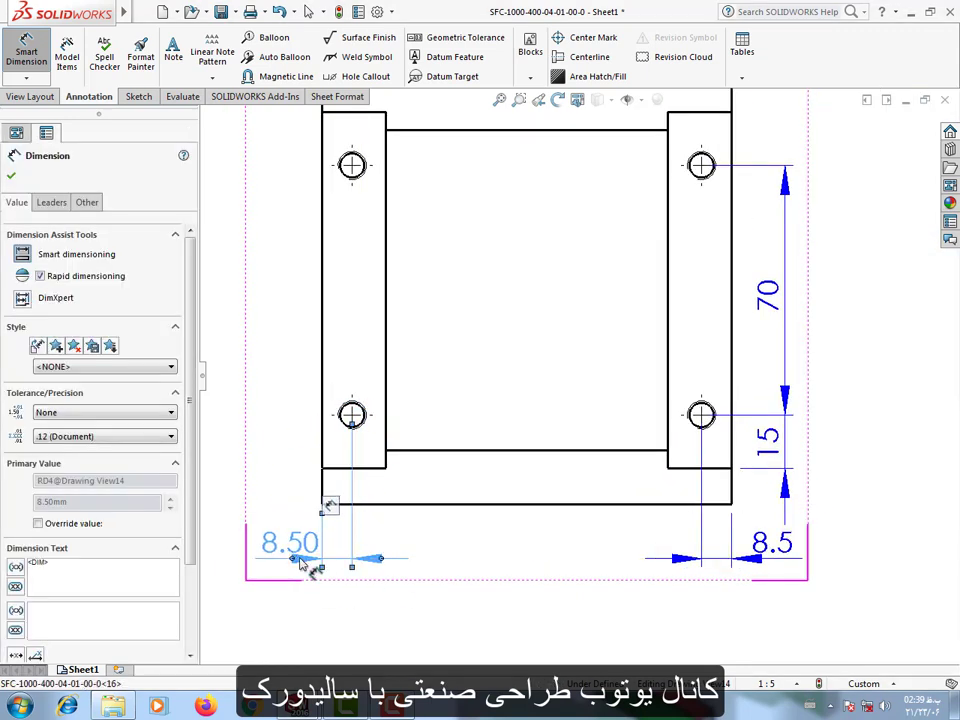
{"action": "left_click", "coordinate": [66, 436]}
{"action": "left_click", "coordinate": [57, 459]}
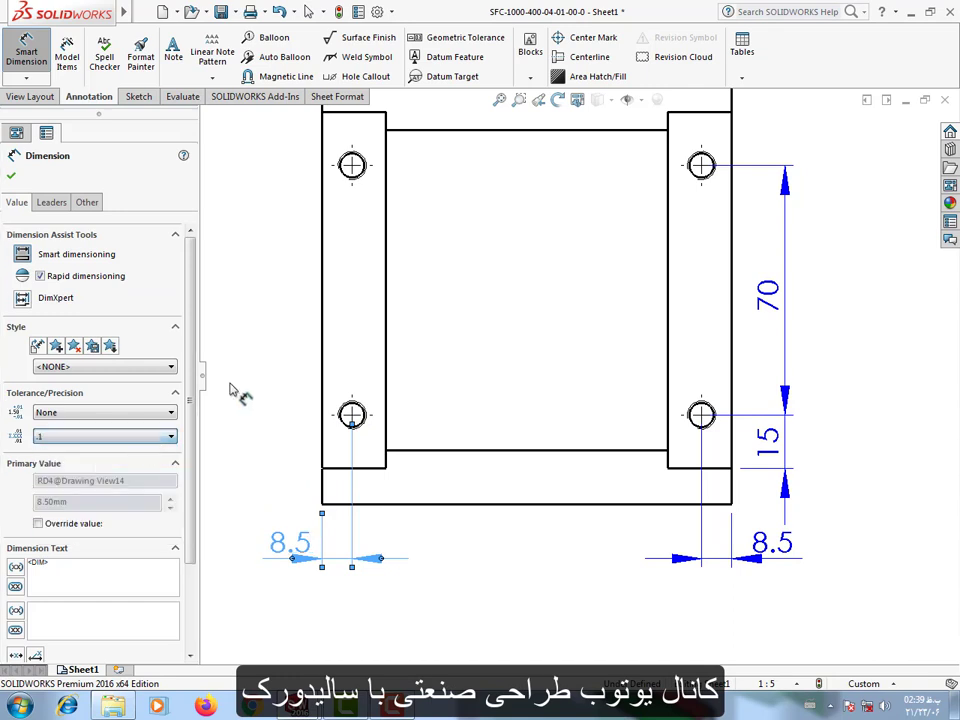
{"action": "left_click", "coordinate": [236, 392]}
Dimension the left holes' vertical spacing and the lower left hole's distance to the plate's lower edge, both in line outside the side view.
{"action": "left_click", "coordinate": [365, 418]}
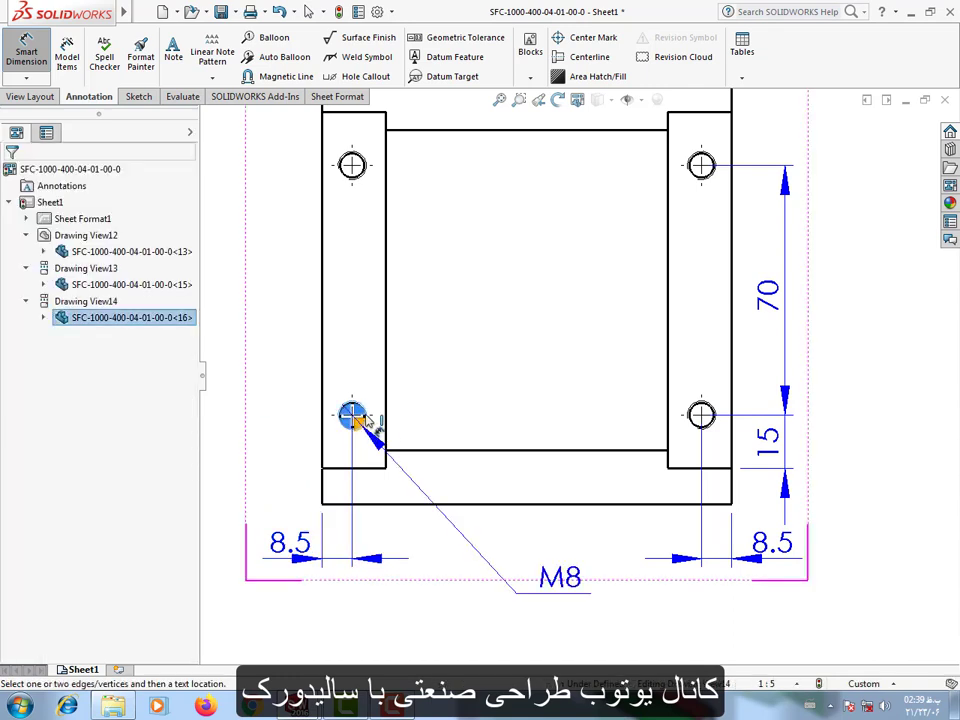
{"action": "left_click", "coordinate": [362, 172]}
{"action": "left_click", "coordinate": [289, 318]}
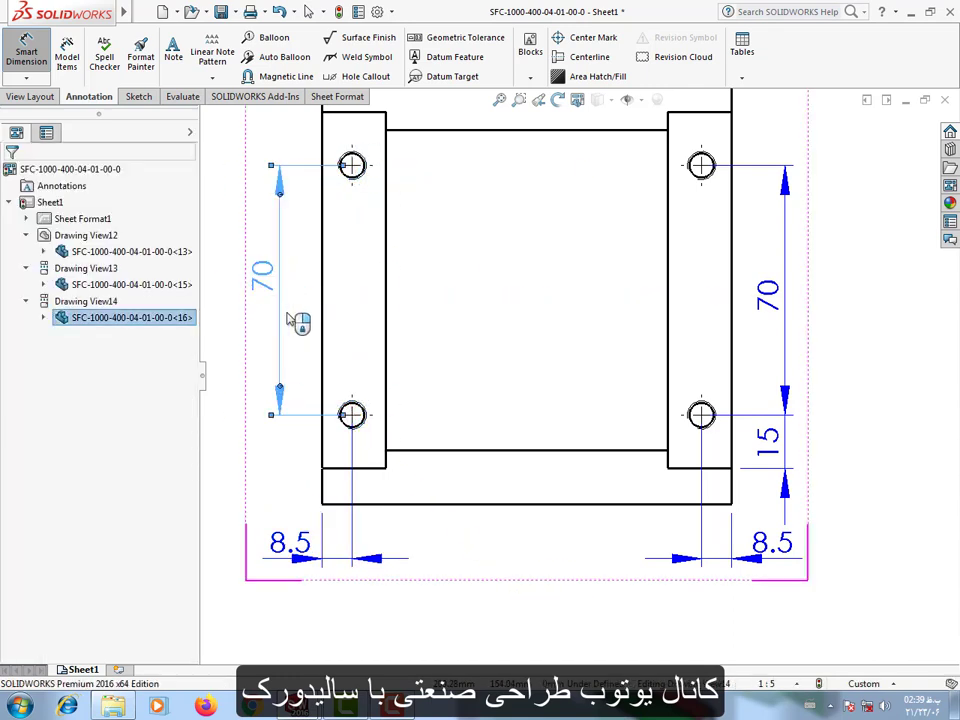
{"action": "left_click", "coordinate": [356, 422]}
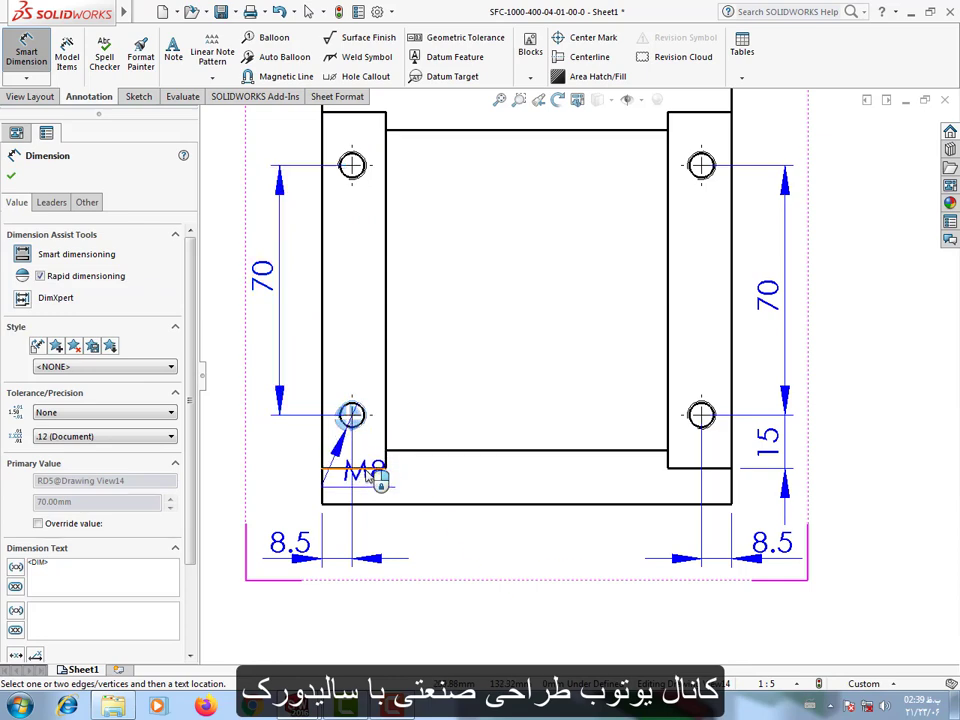
{"action": "left_click", "coordinate": [372, 466]}
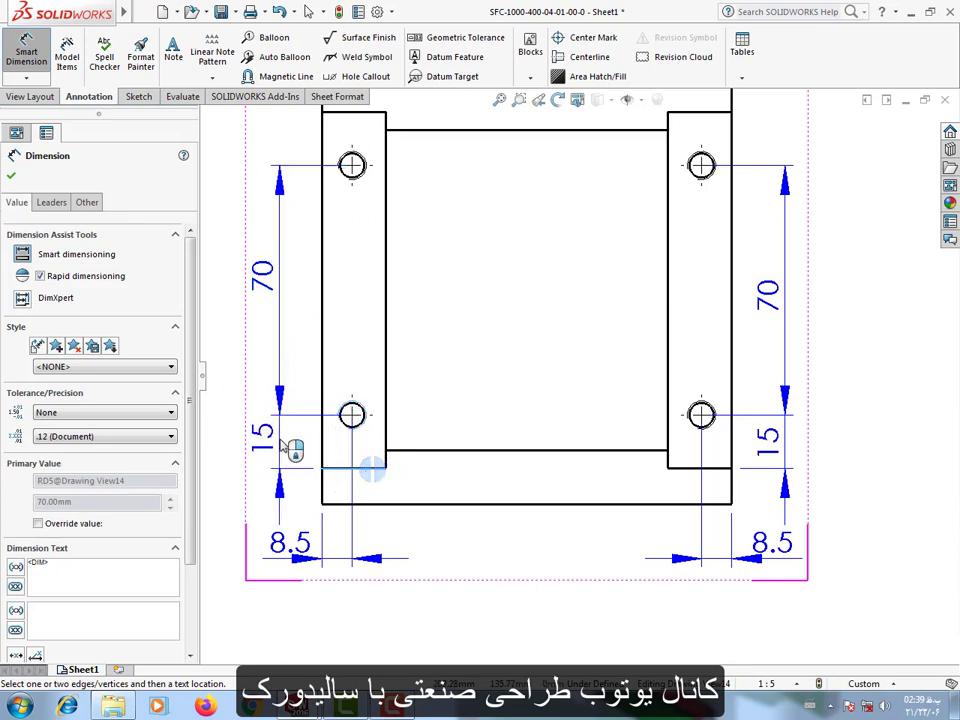
{"action": "left_click", "coordinate": [279, 440]}
{"action": "left_click", "coordinate": [238, 499]}
Add a hole callout to the side view's upper left threaded hole, placed above the view.
{"action": "scroll", "coordinate": [615, 298], "scroll_direction": "up", "scroll_amount": 2}
{"action": "scroll", "coordinate": [621, 300], "scroll_direction": "down", "scroll_amount": 1}
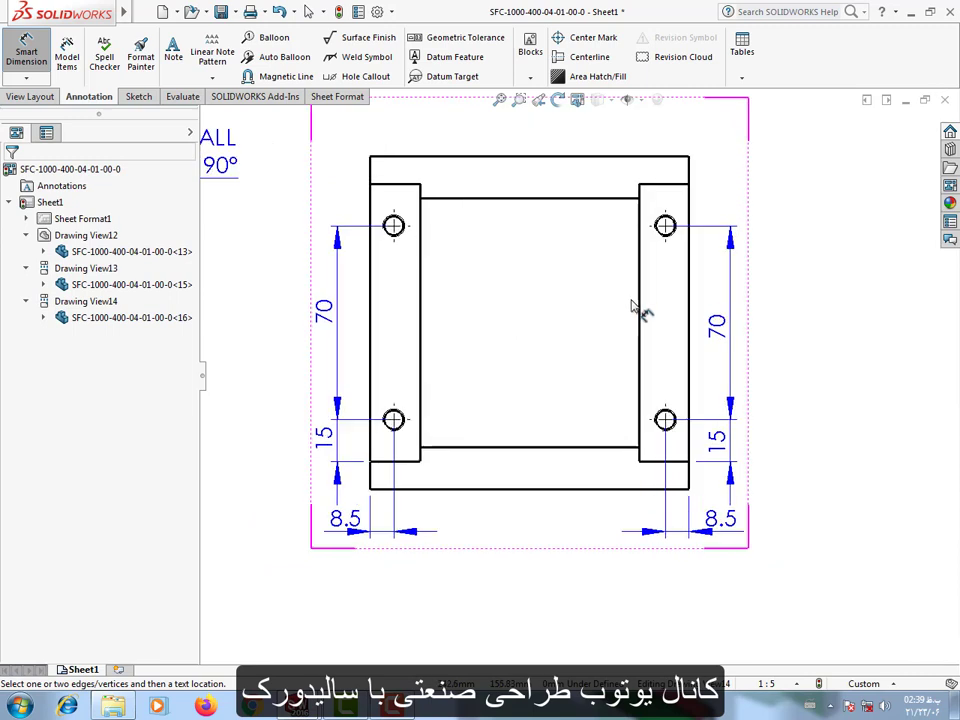
{"action": "scroll", "coordinate": [590, 316], "scroll_direction": "up", "scroll_amount": 1}
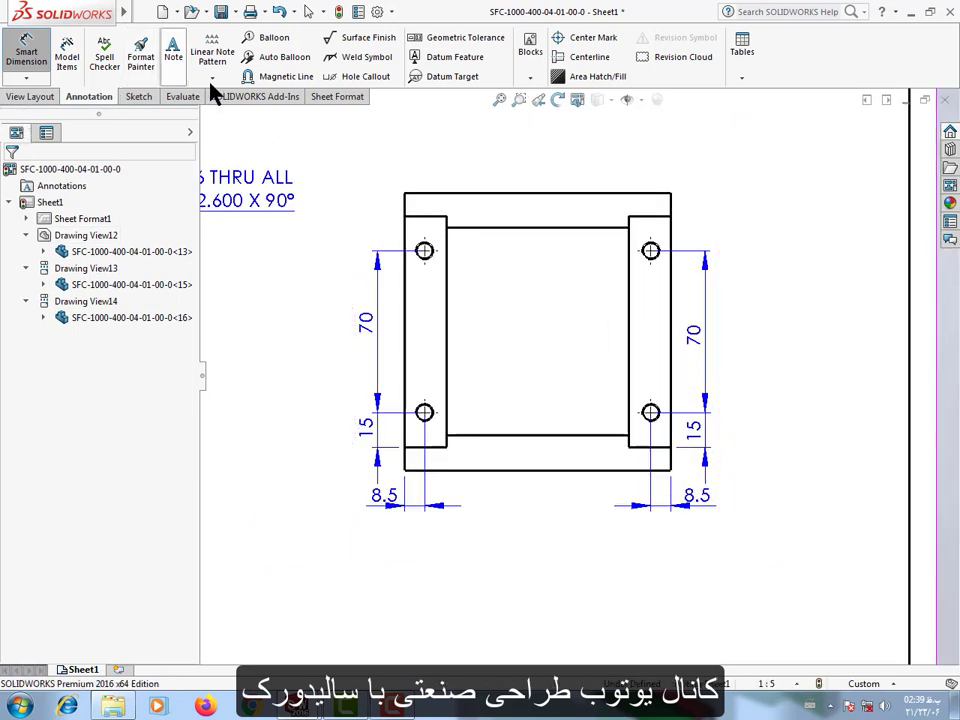
{"action": "scroll", "coordinate": [505, 300], "scroll_direction": "down", "scroll_amount": 2}
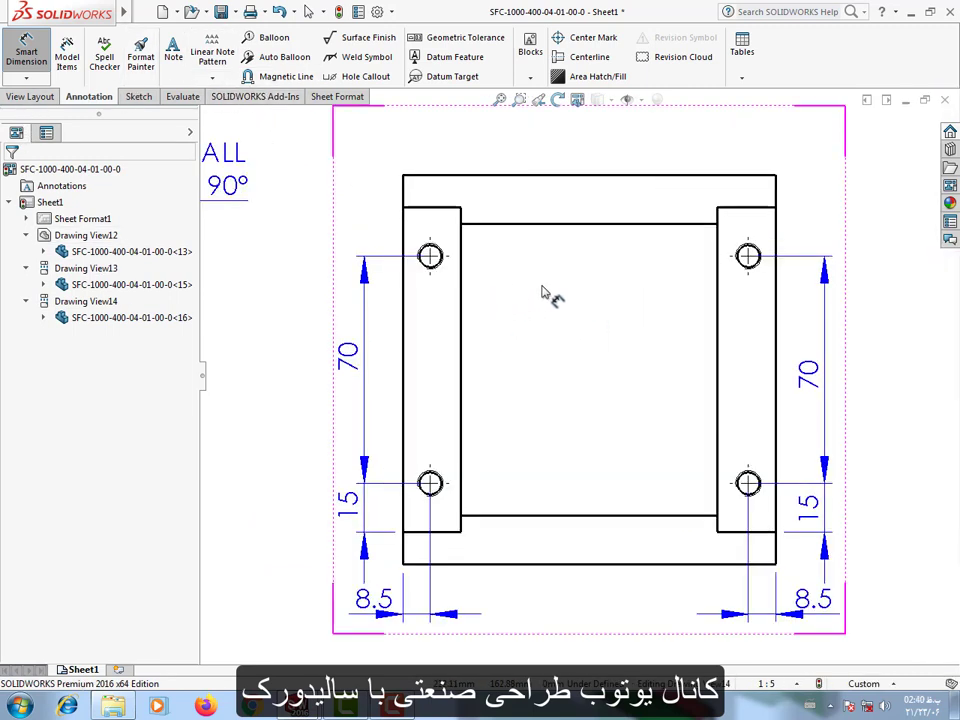
{"action": "left_click", "coordinate": [361, 77]}
{"action": "scroll", "coordinate": [553, 285], "scroll_direction": "up", "scroll_amount": 2}
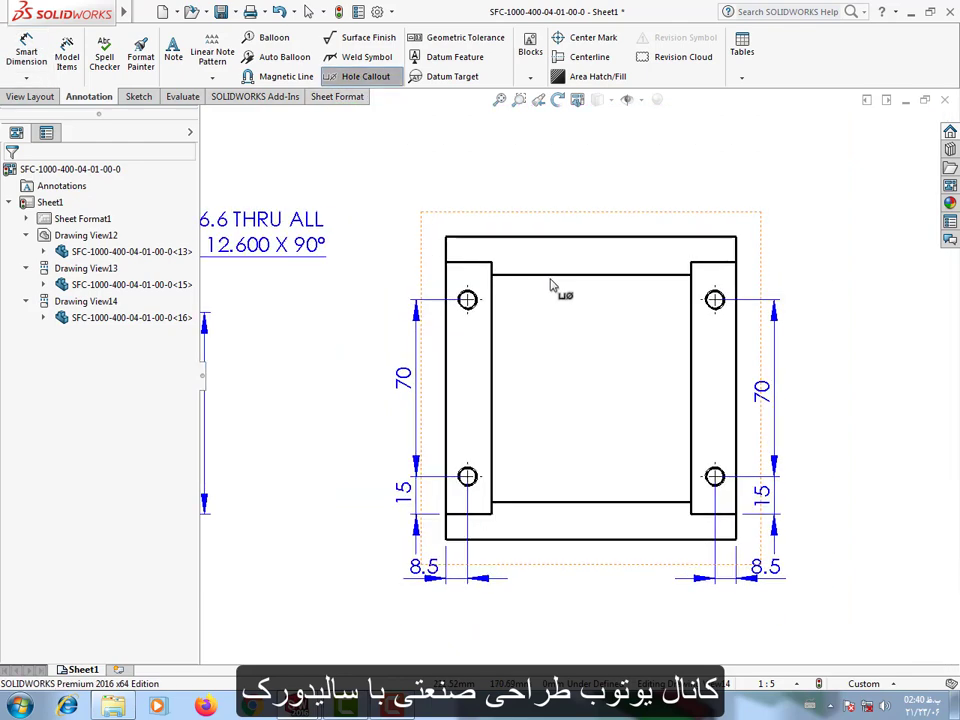
{"action": "scroll", "coordinate": [467, 326], "scroll_direction": "down", "scroll_amount": 2}
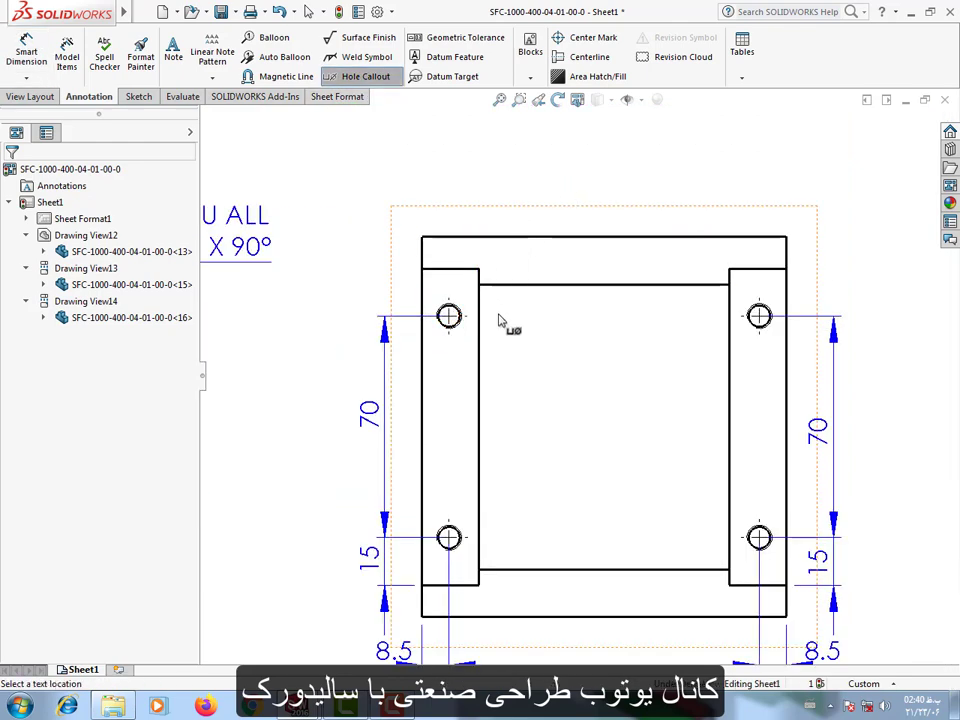
{"action": "left_click", "coordinate": [452, 314]}
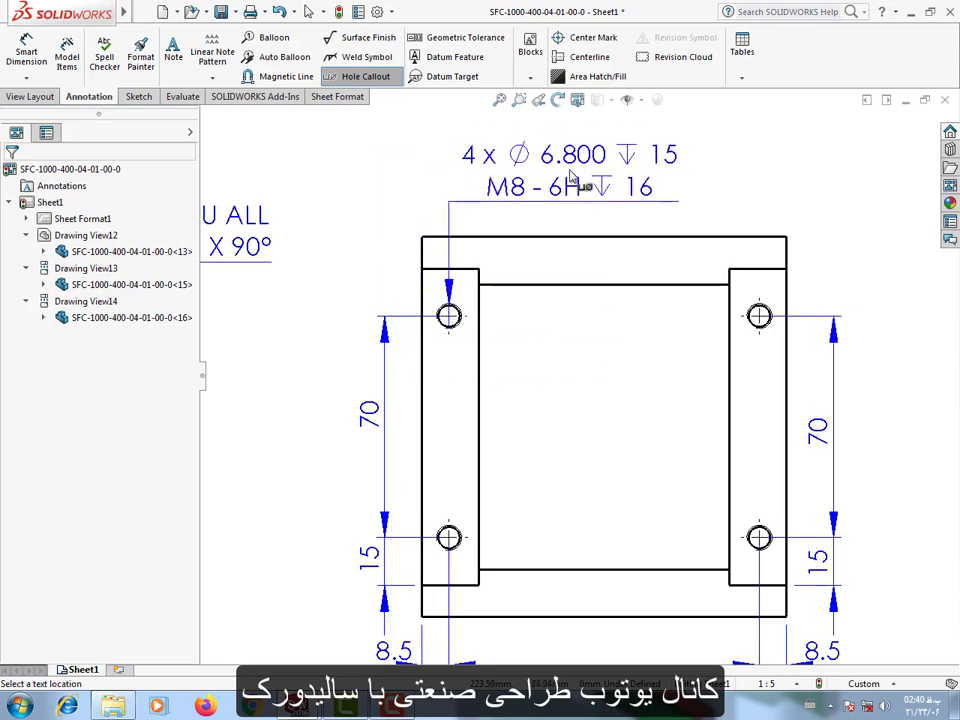
{"action": "left_click", "coordinate": [560, 177]}
{"action": "key", "text": "Escape"}
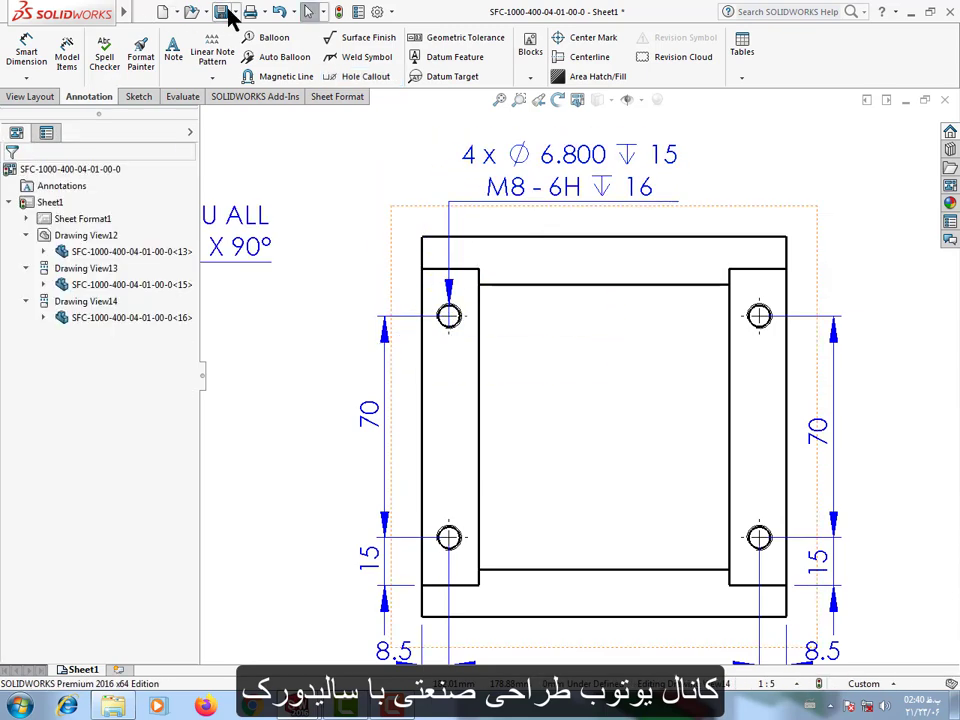
{"action": "key", "text": "ctrl+s"}
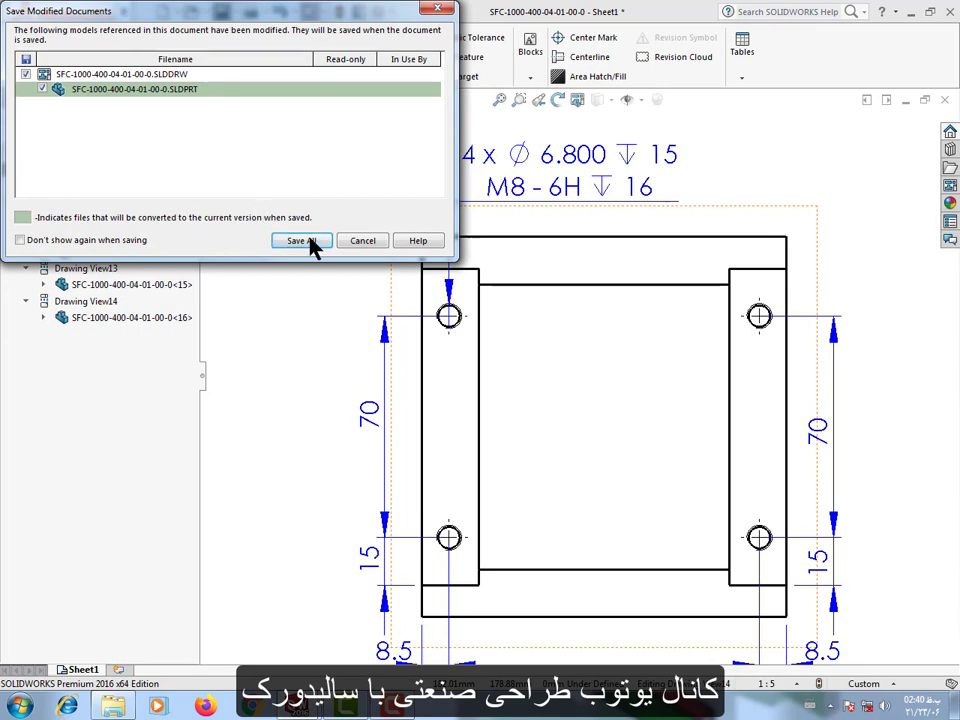
{"action": "left_click", "coordinate": [373, 244]}
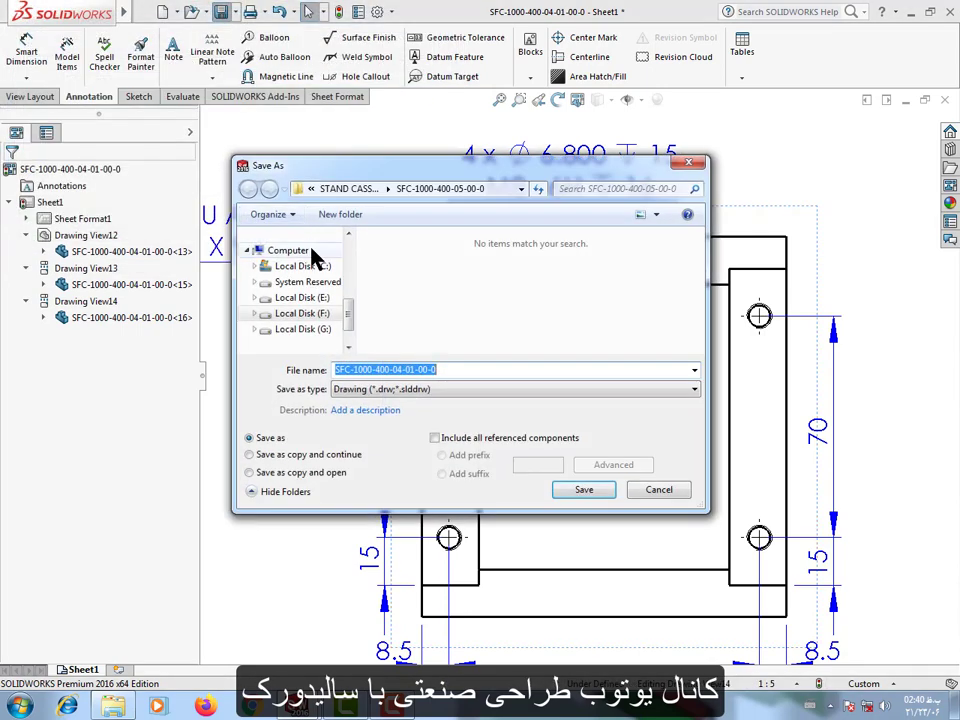
{"action": "left_click", "coordinate": [584, 489]}
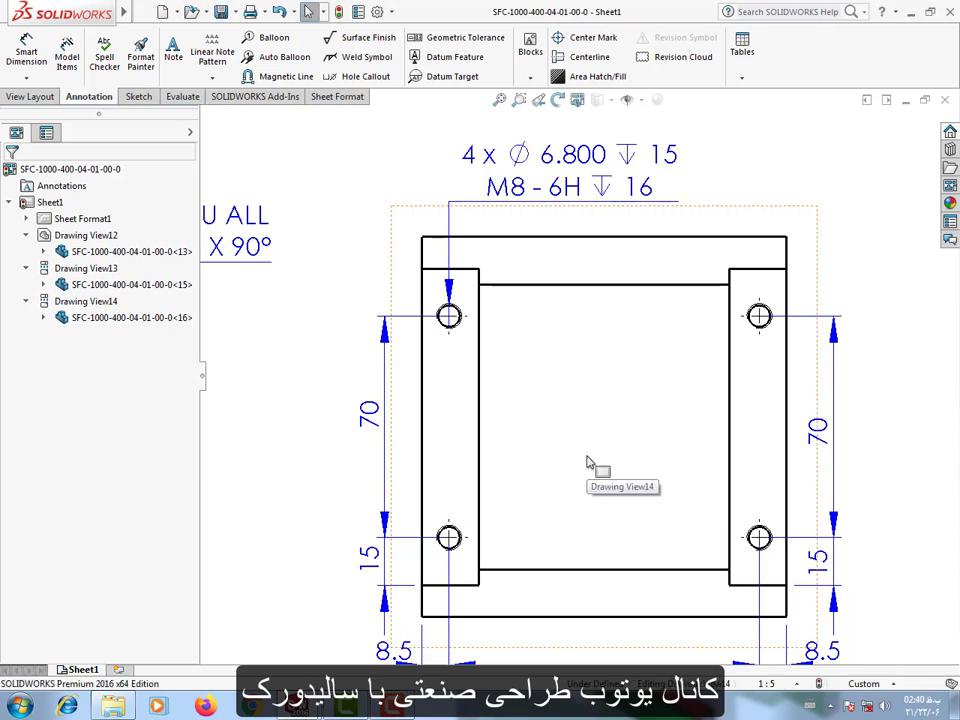
Set the tap drill diameter in the side view's M8 hole callout to one-decimal precision.
{"action": "left_click", "coordinate": [500, 186]}
{"action": "left_click", "coordinate": [100, 375]}
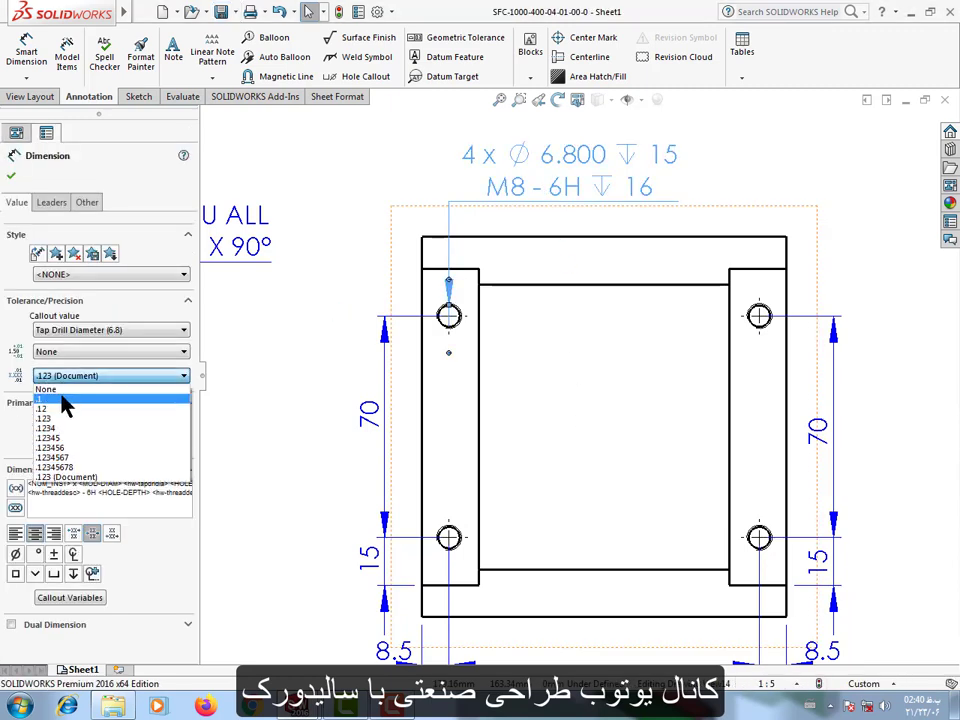
{"action": "left_click", "coordinate": [66, 400]}
{"action": "left_click_drag", "start_coordinate": [565, 168], "coordinate": [553, 167]}
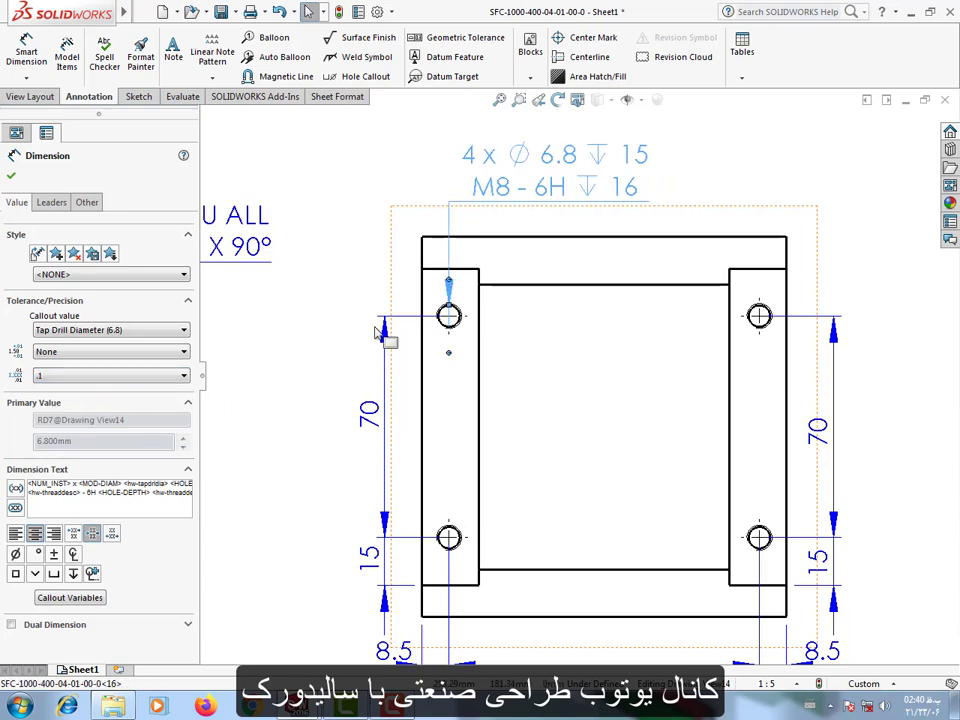
{"action": "left_click", "coordinate": [319, 396]}
Shift the front view's countersunk hole callout sideways so that its leader runs vertically to the upper hole.
{"action": "scroll", "coordinate": [480, 490], "scroll_direction": "up", "scroll_amount": 4}
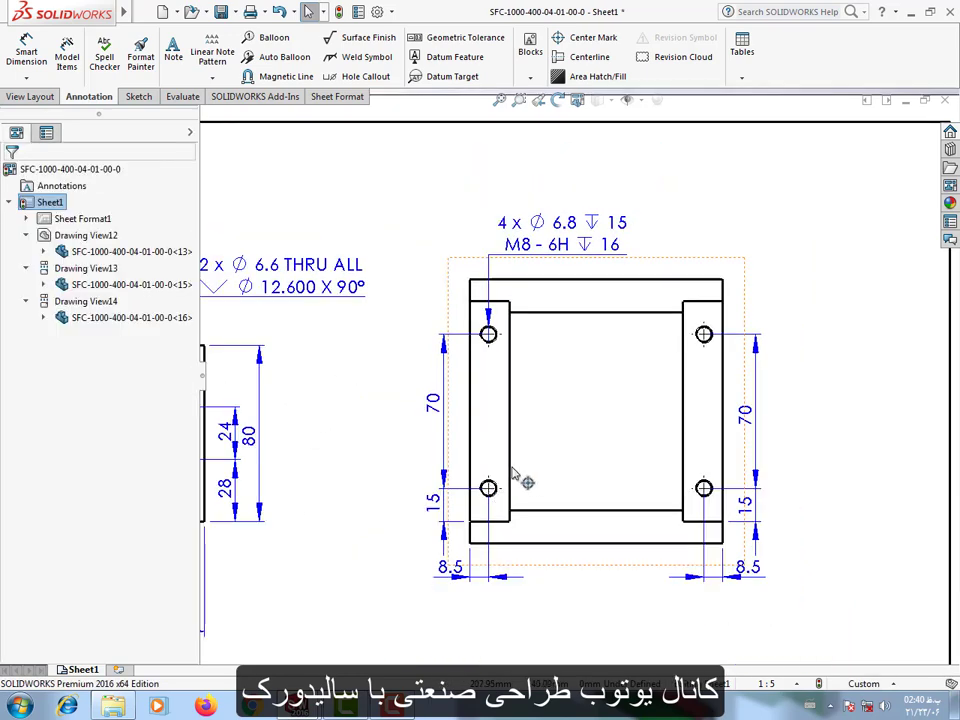
{"action": "scroll", "coordinate": [575, 420], "scroll_direction": "down", "scroll_amount": 2}
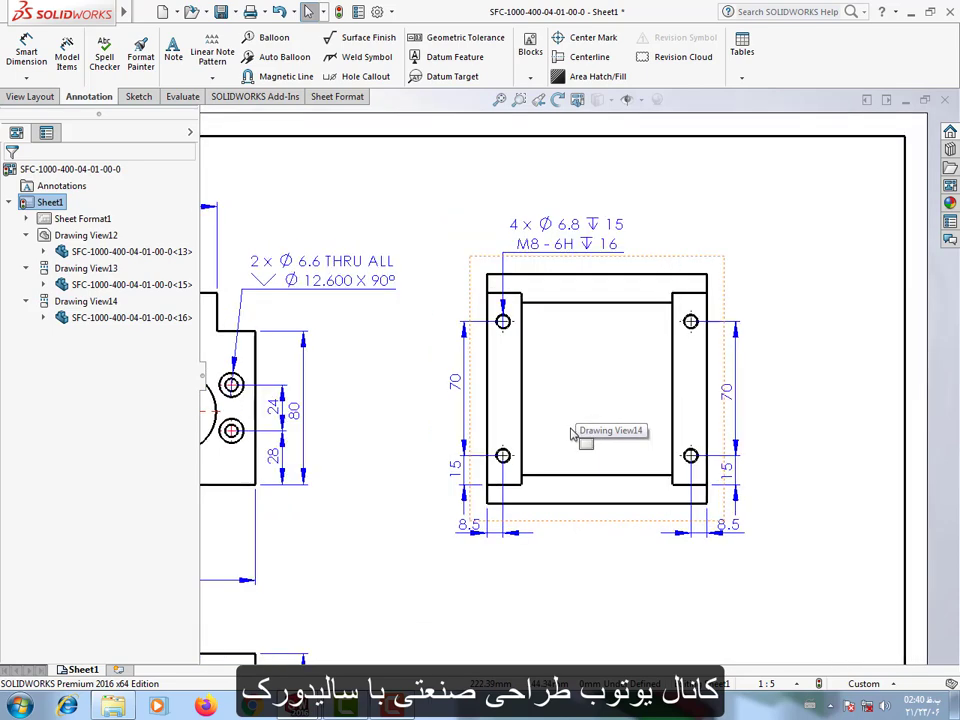
{"action": "scroll", "coordinate": [575, 420], "scroll_direction": "up", "scroll_amount": 2}
{"action": "left_click", "coordinate": [352, 290]}
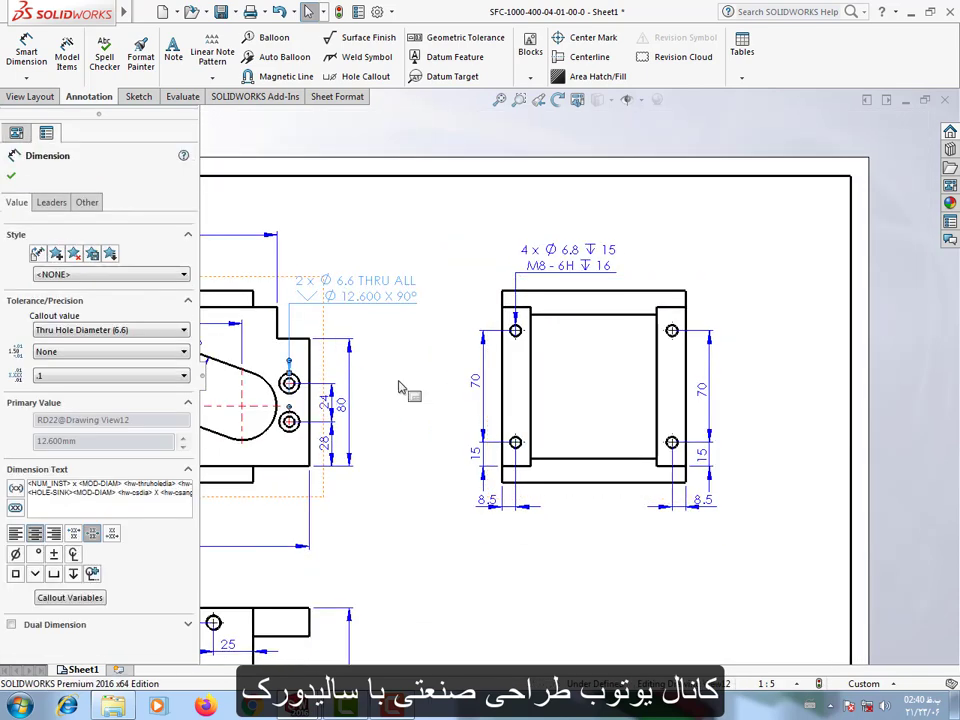
{"action": "left_click", "coordinate": [407, 390]}
Move the front and side views to the right on the sheet to free space beside the front view's left end.
{"action": "scroll", "coordinate": [330, 440], "scroll_direction": "up", "scroll_amount": 3}
{"action": "scroll", "coordinate": [312, 440], "scroll_direction": "down", "scroll_amount": 1}
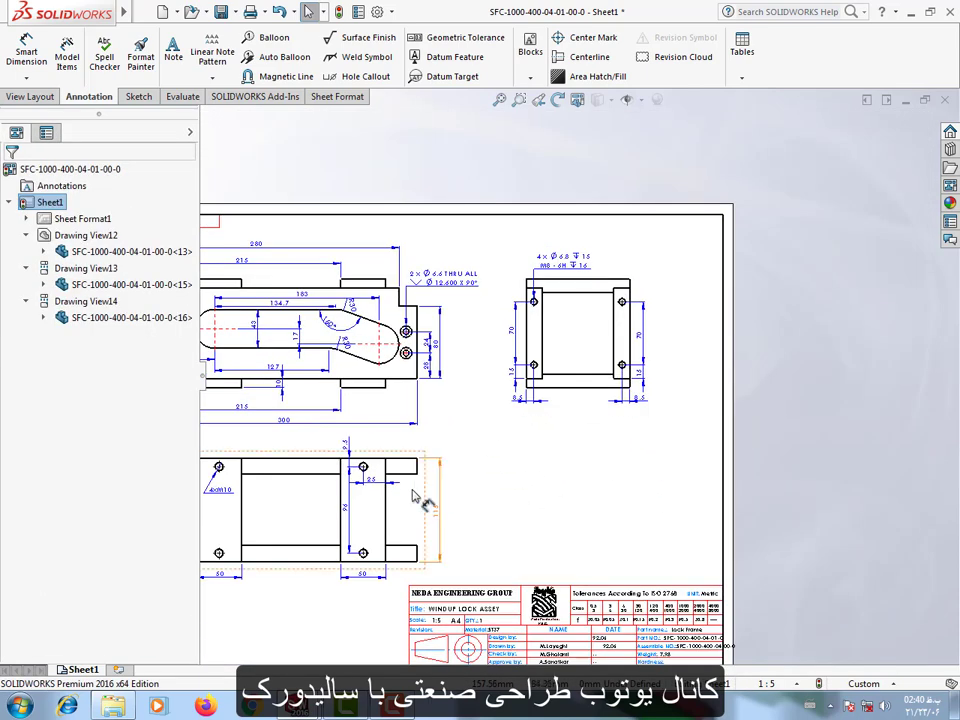
{"action": "scroll", "coordinate": [407, 345], "scroll_direction": "down", "scroll_amount": 3}
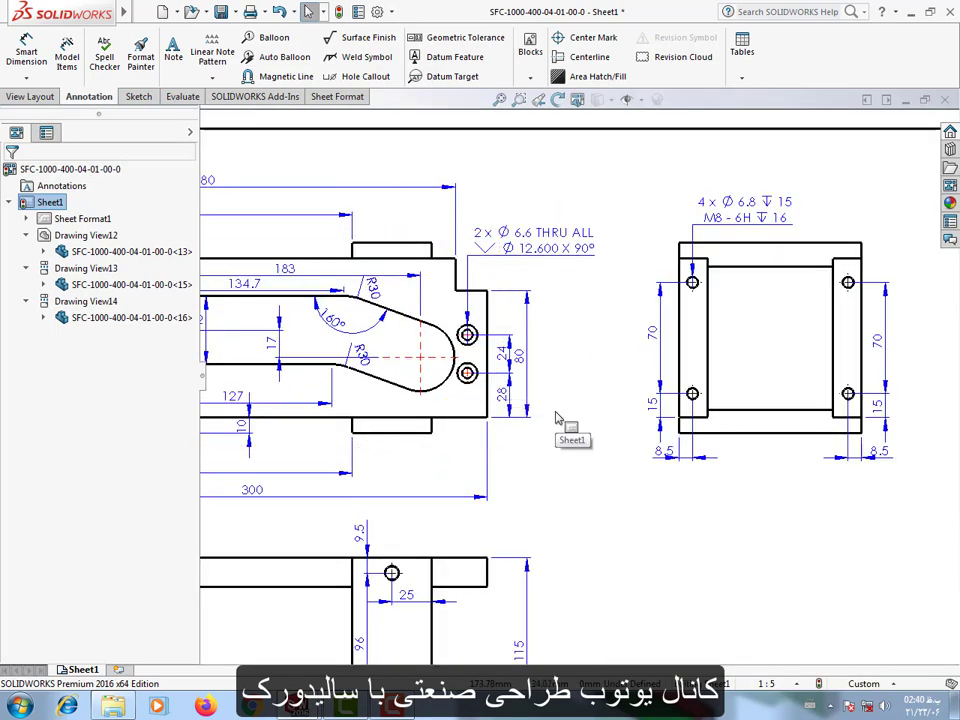
{"action": "scroll", "coordinate": [576, 418], "scroll_direction": "up", "scroll_amount": 6}
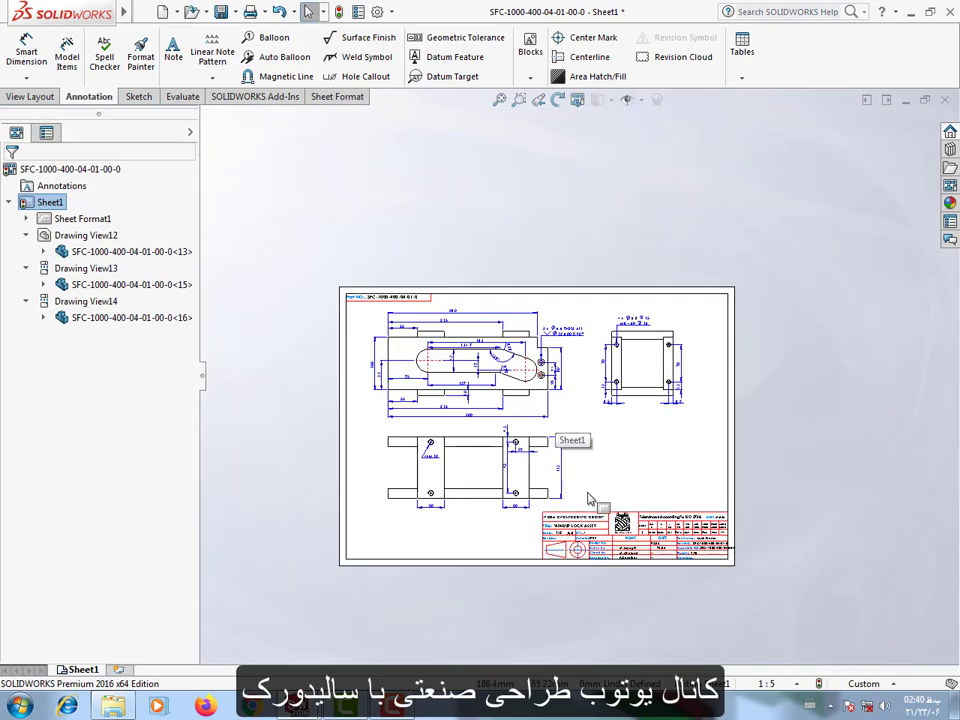
{"action": "scroll", "coordinate": [590, 495], "scroll_direction": "down", "scroll_amount": 2}
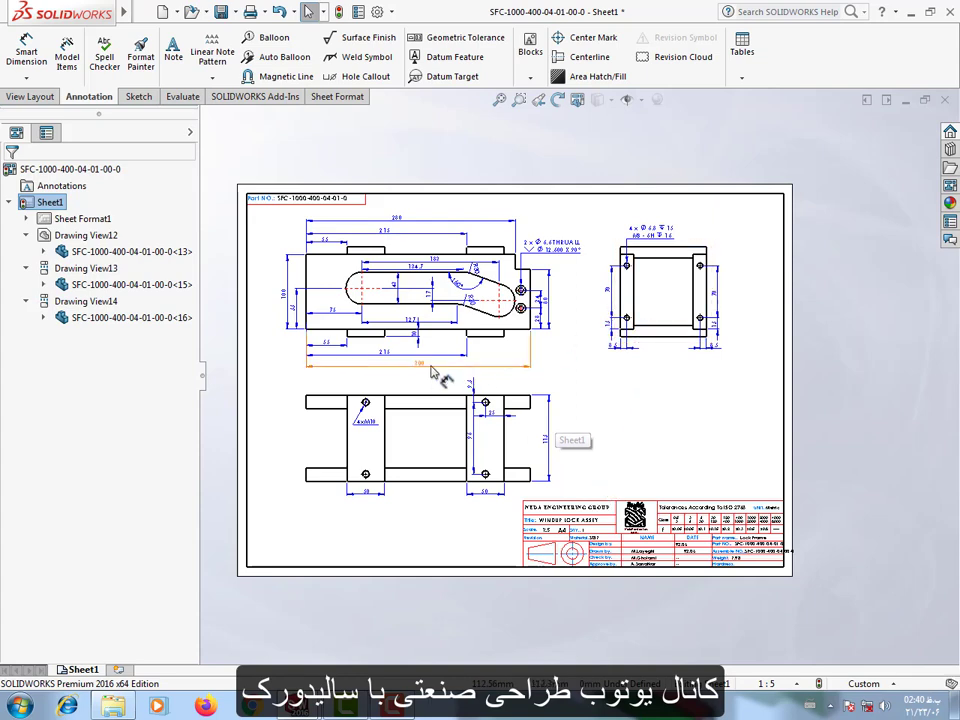
{"action": "scroll", "coordinate": [428, 265], "scroll_direction": "down", "scroll_amount": 1}
{"action": "left_click_drag", "start_coordinate": [428, 258], "coordinate": [493, 262]}
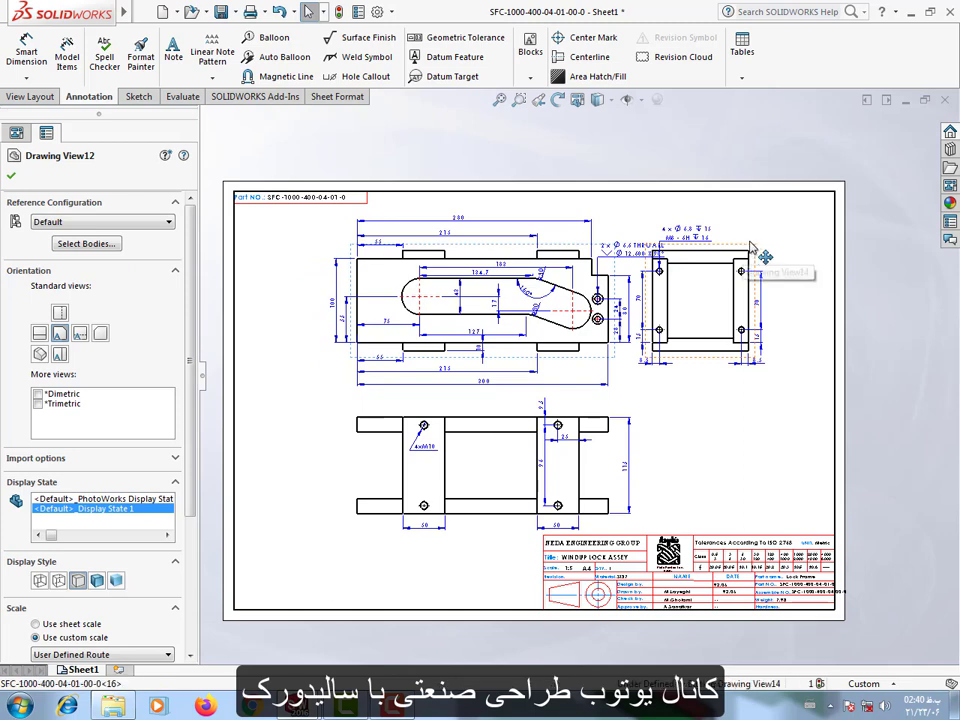
{"action": "left_click_drag", "start_coordinate": [758, 254], "coordinate": [797, 254]}
{"action": "left_click_drag", "start_coordinate": [511, 252], "coordinate": [555, 262]}
Insert a projected view of the front view's left end, placed to the left of the front view.
{"action": "left_click", "coordinate": [30, 96]}
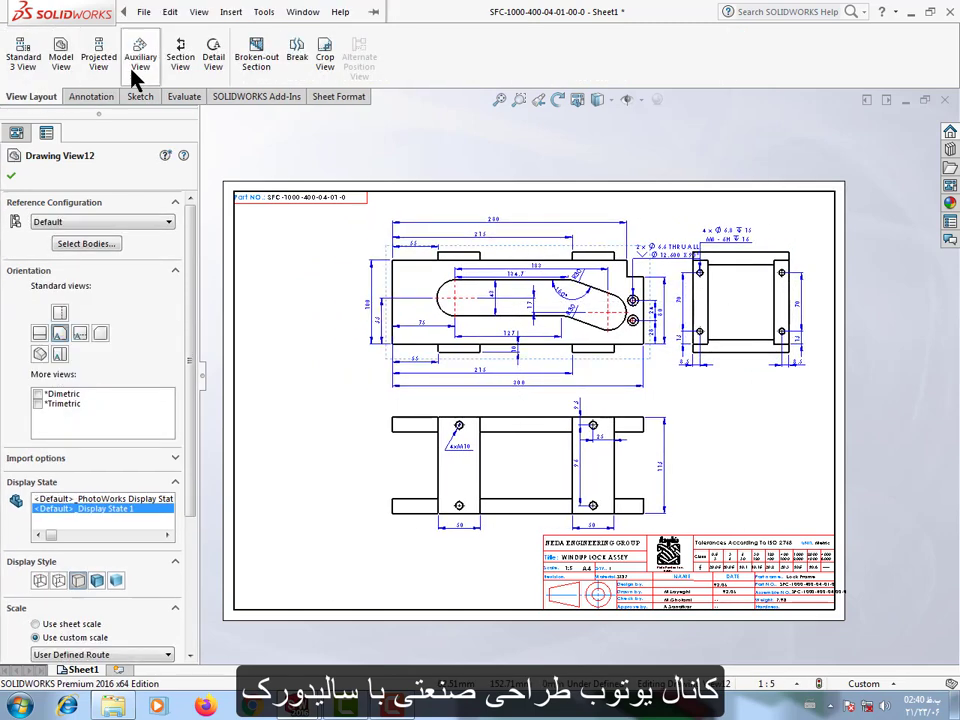
{"action": "left_click", "coordinate": [99, 50]}
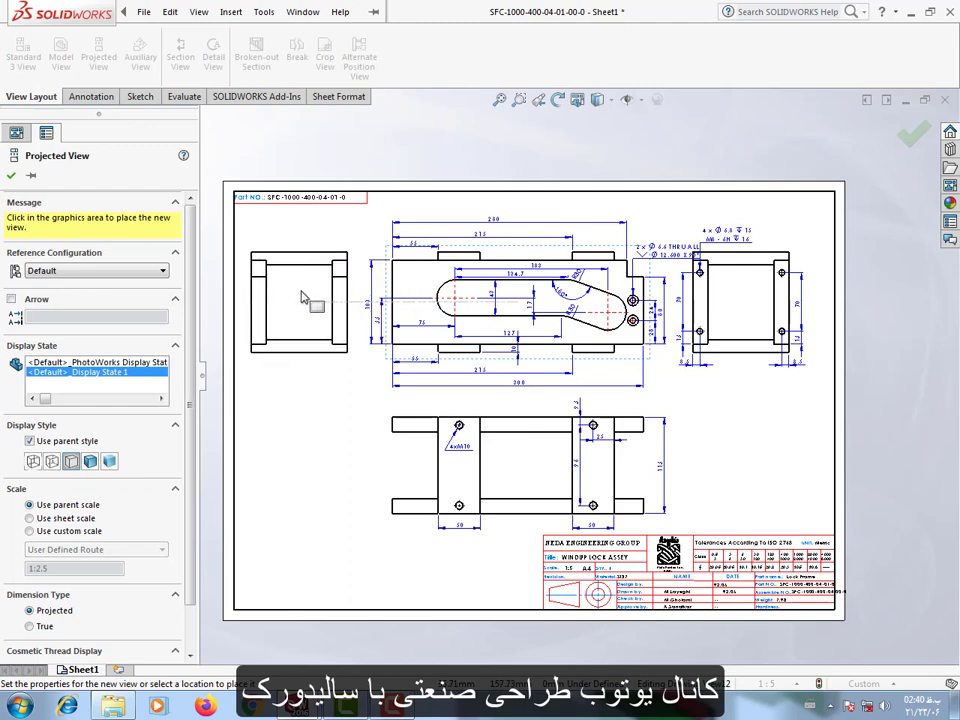
{"action": "left_click", "coordinate": [303, 302]}
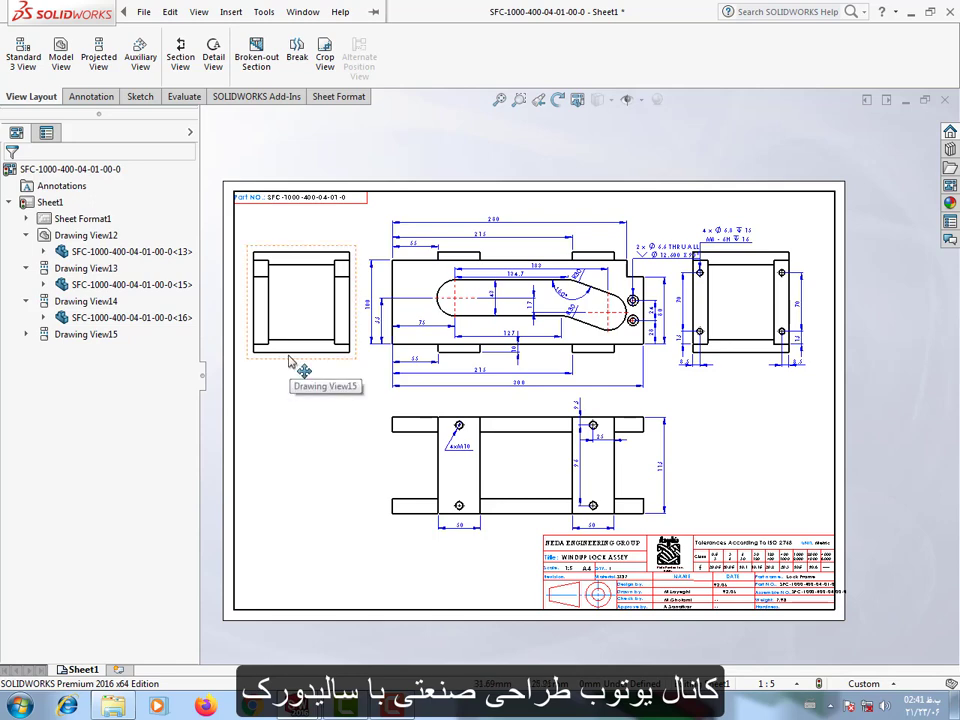
Swap the two side views so the dimensioned one sits left of the front view and the undimensioned one right, and space the views evenly.
{"action": "left_click_drag", "start_coordinate": [288, 342], "coordinate": [882, 343]}
{"action": "mouse_move", "coordinate": [745, 366]}
{"action": "left_mouse_down"}
{"action": "mouse_move", "coordinate": [549, 375]}
{"action": "mouse_move", "coordinate": [298, 366]}
{"action": "left_mouse_up"}
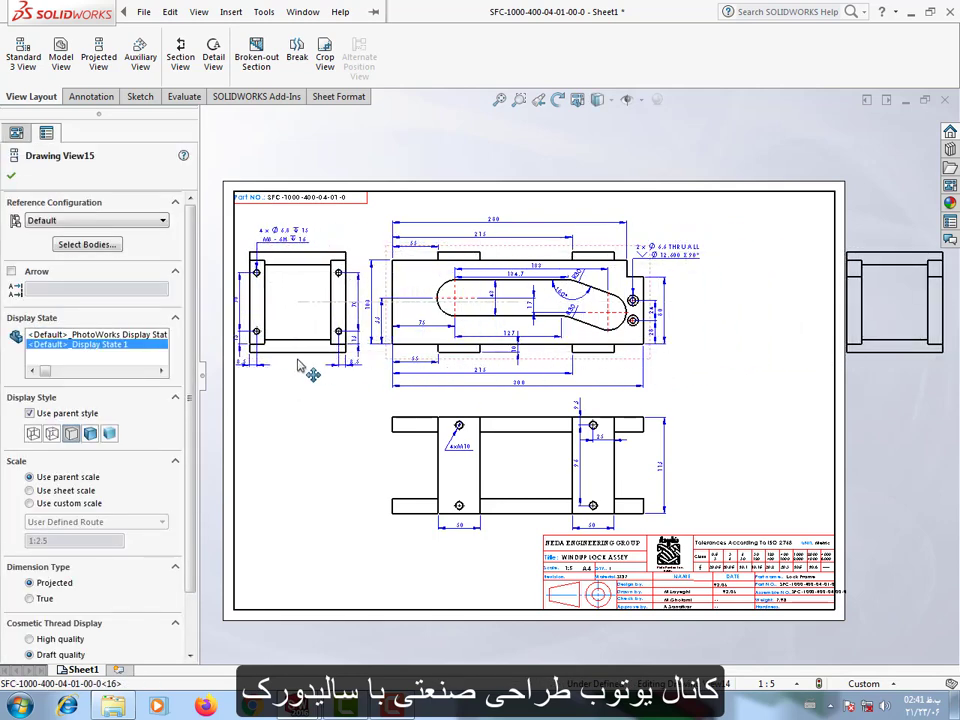
{"action": "left_click_drag", "start_coordinate": [562, 364], "coordinate": [631, 358]}
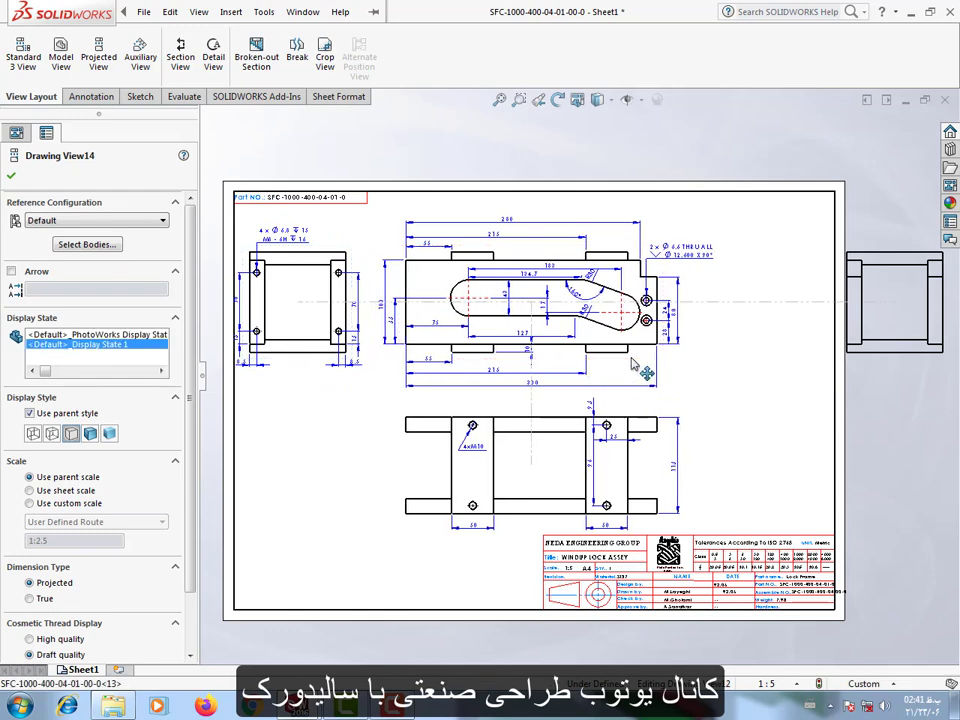
{"action": "left_click", "coordinate": [305, 288]}
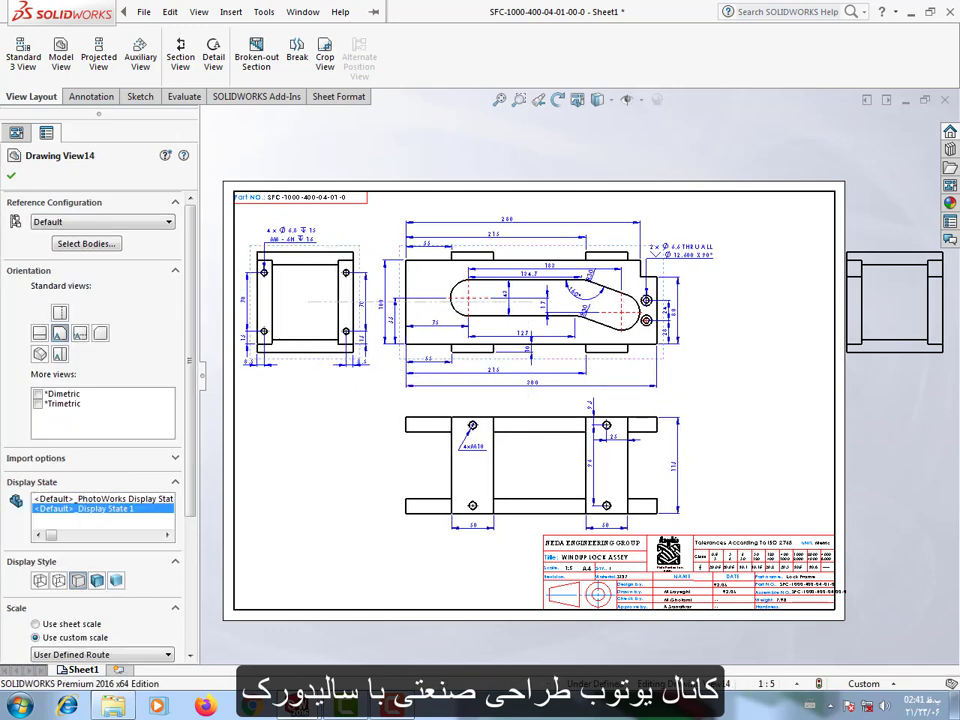
{"action": "left_click", "coordinate": [842, 386]}
{"action": "left_click_drag", "start_coordinate": [840, 386], "coordinate": [765, 375]}
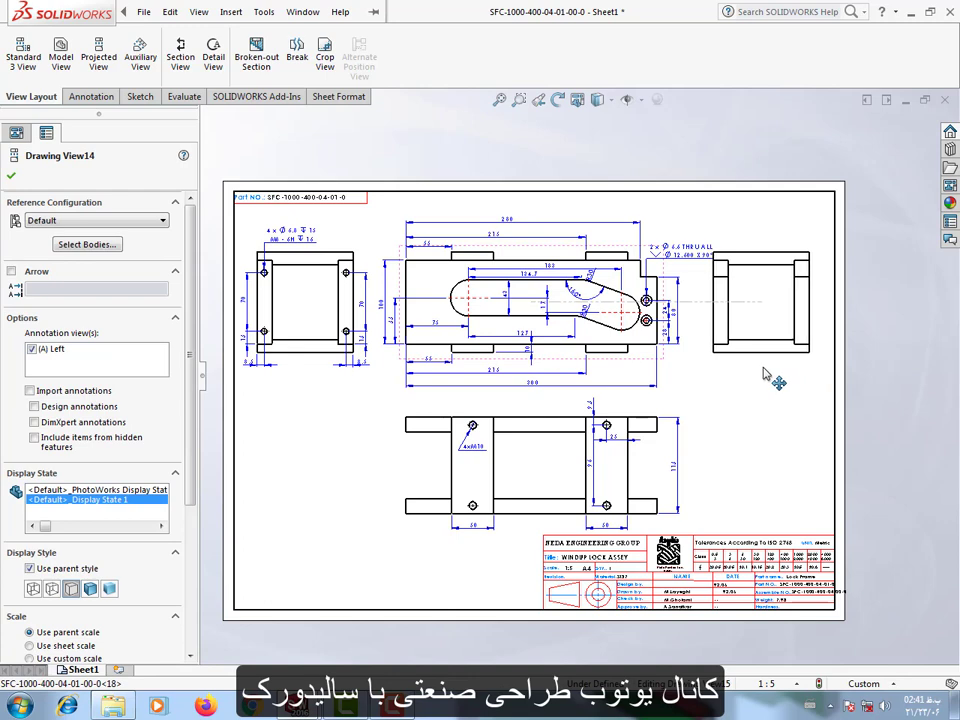
{"action": "left_click", "coordinate": [763, 408]}
Raise the front view's countersunk hole callout further above its holes.
{"action": "left_click_drag", "start_coordinate": [678, 254], "coordinate": [679, 239]}
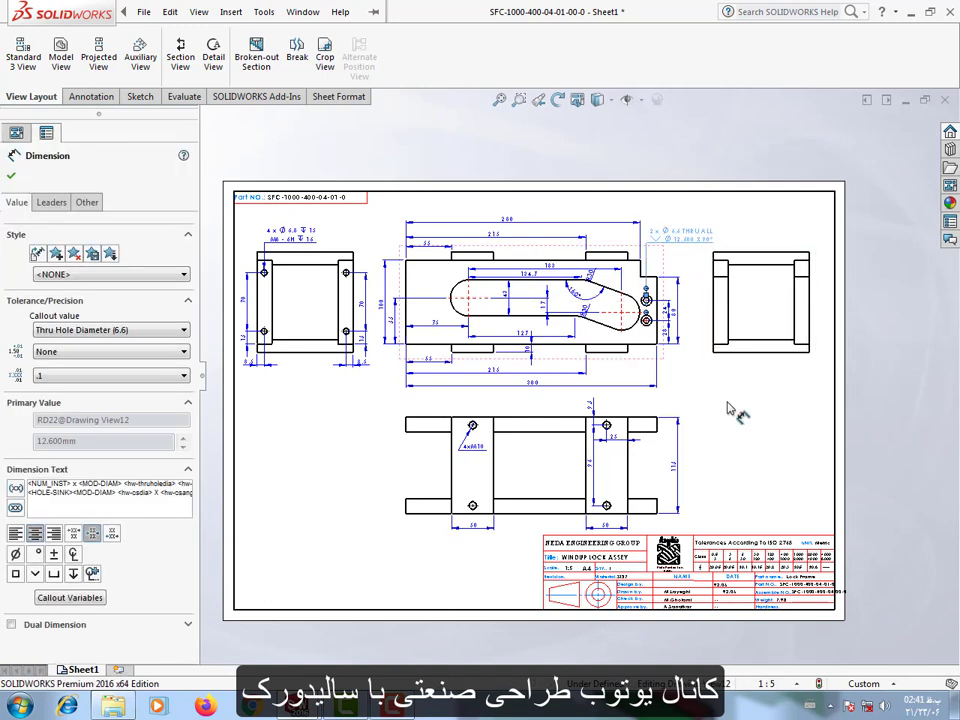
{"action": "left_click", "coordinate": [748, 441]}
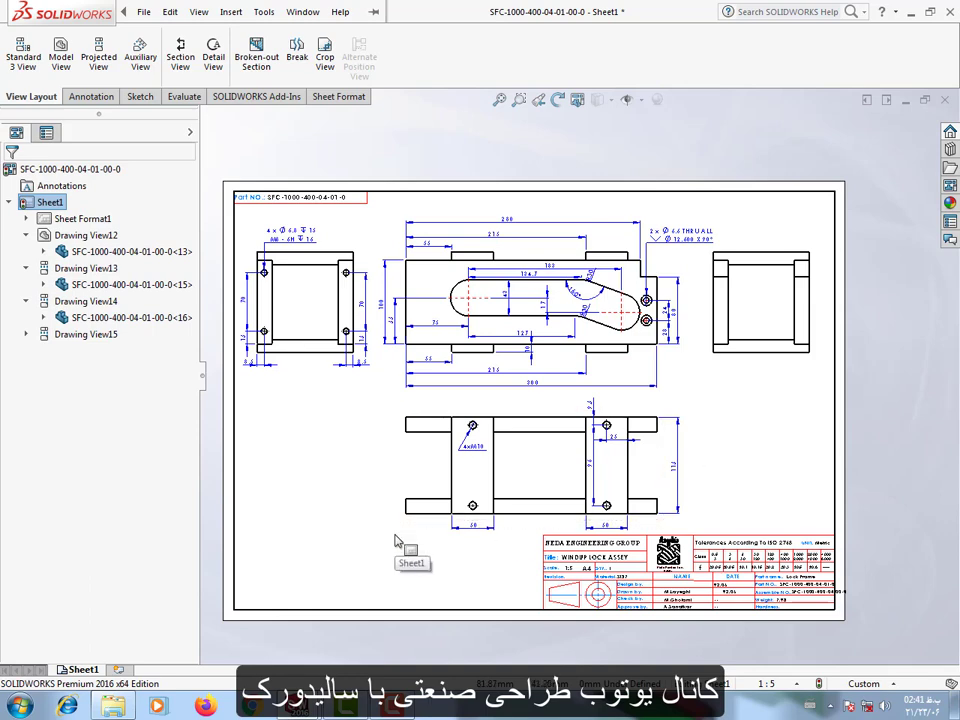
Project an isometric view from the front view, place it above the sheet and display it as Shaded With Edges.
{"action": "left_click", "coordinate": [98, 50]}
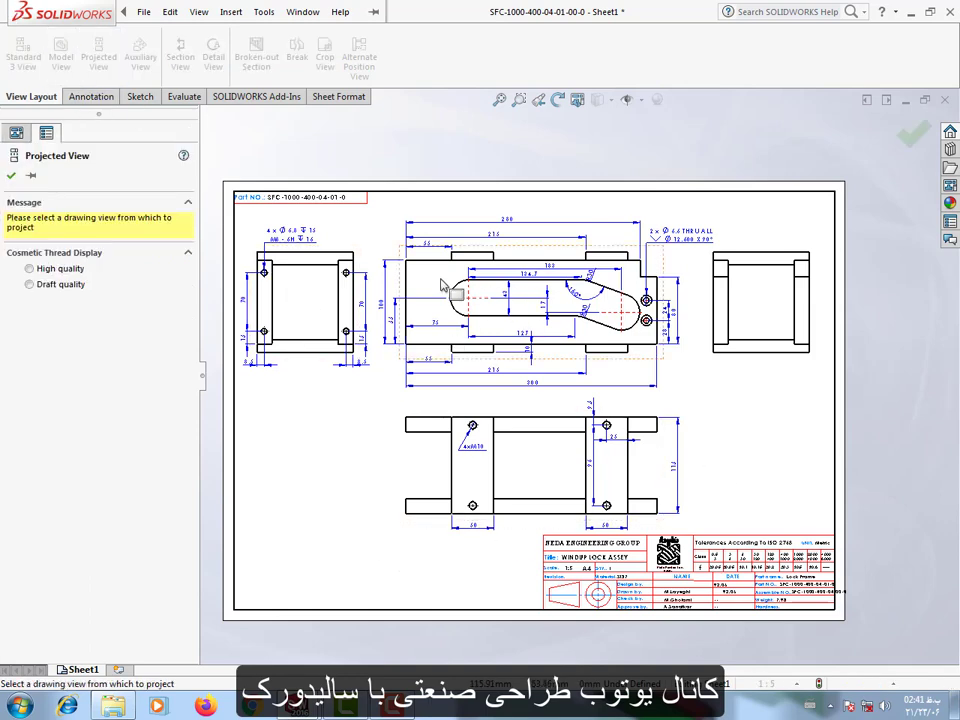
{"action": "left_click", "coordinate": [410, 268]}
{"action": "scroll", "coordinate": [577, 375], "scroll_direction": "up", "scroll_amount": 3}
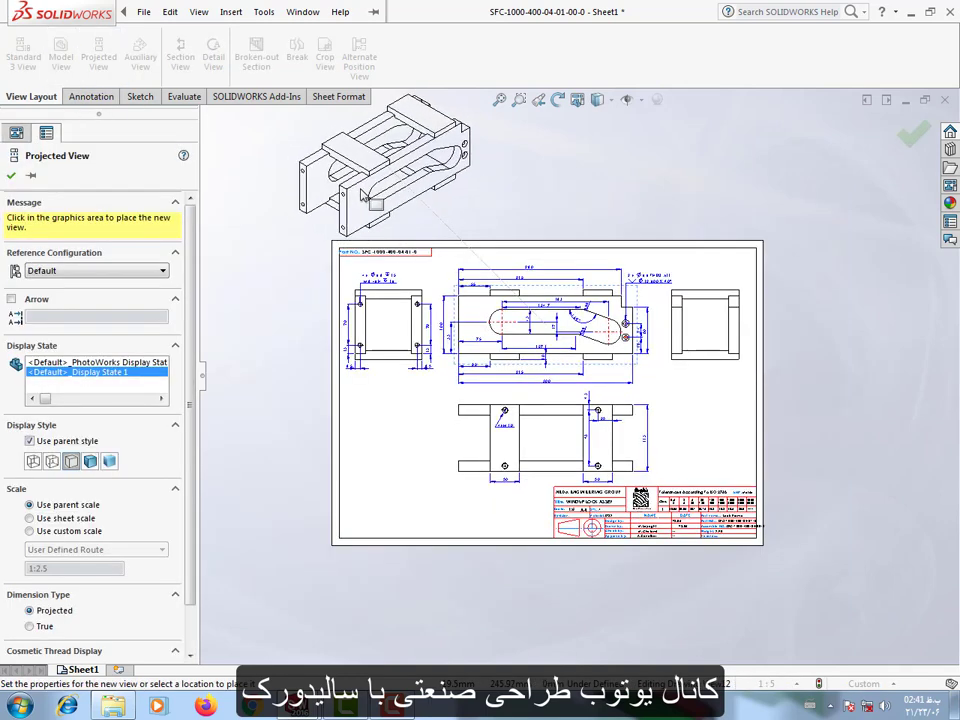
{"action": "left_click", "coordinate": [355, 195]}
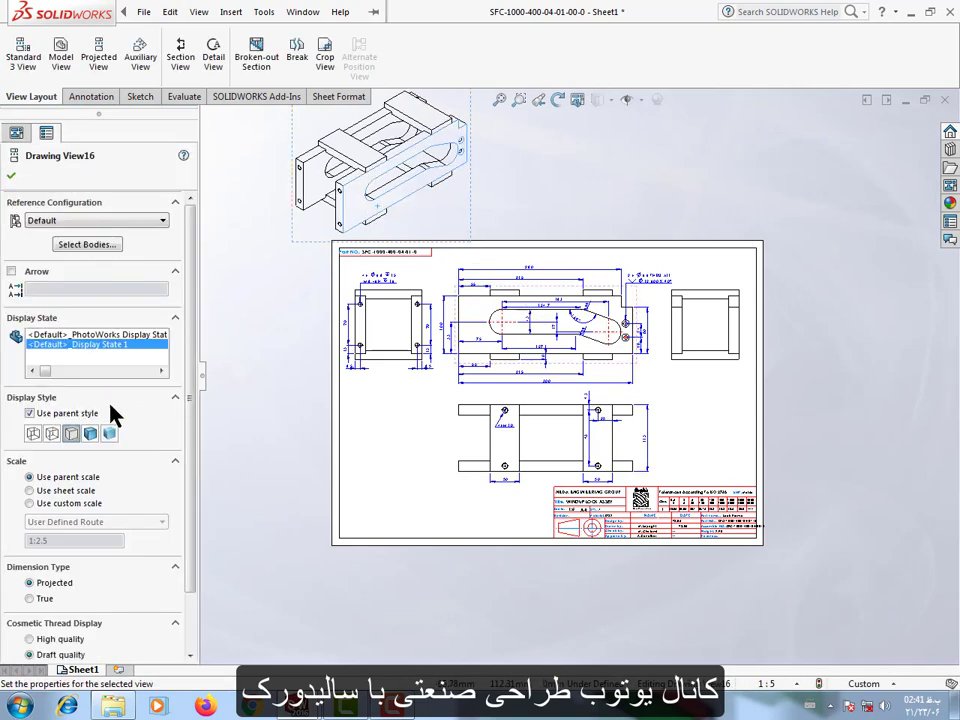
{"action": "left_click", "coordinate": [92, 432]}
Set the isometric view to a custom scale of 1:5 and move it onto the sheet beside the lower view, below the dimensioned side view.
{"action": "scroll", "coordinate": [110, 510], "scroll_direction": "down", "scroll_amount": 3}
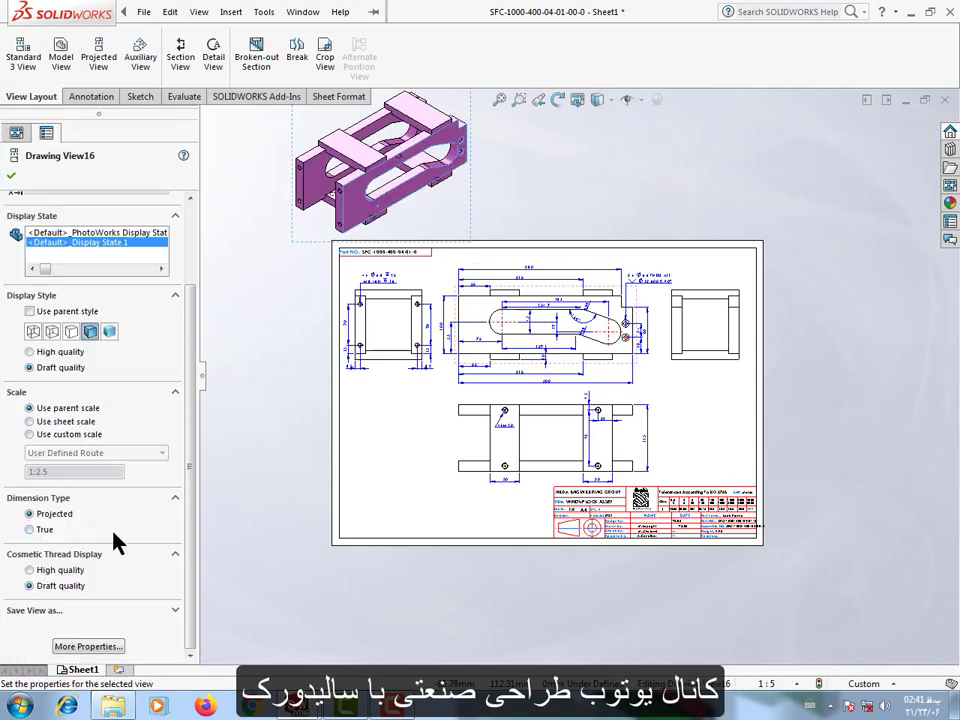
{"action": "left_click", "coordinate": [30, 434]}
{"action": "left_click", "coordinate": [45, 453]}
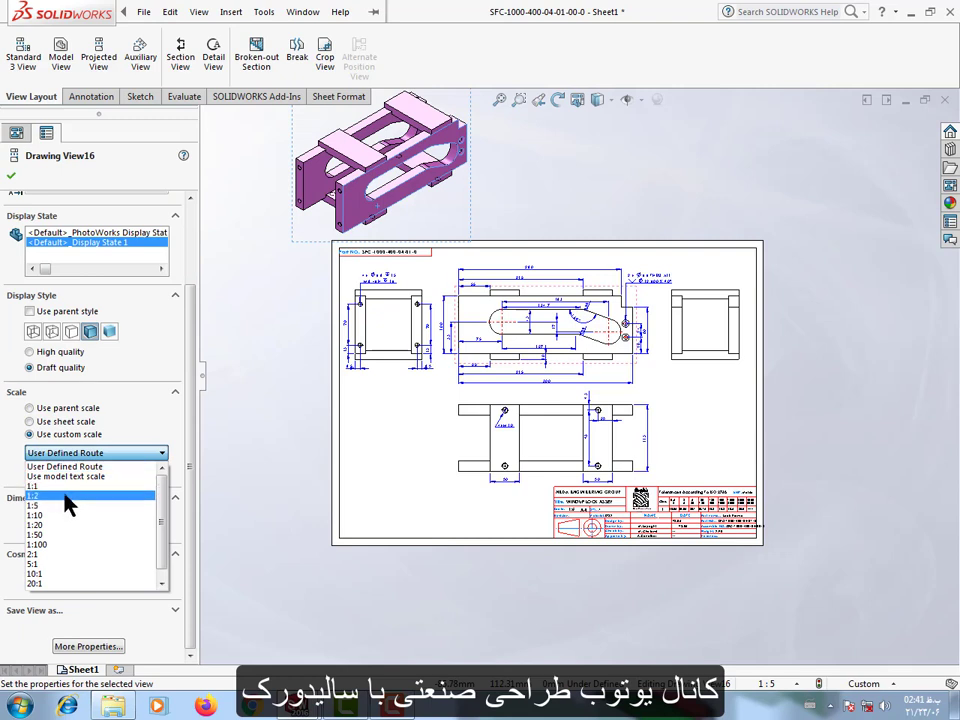
{"action": "left_click", "coordinate": [145, 406]}
{"action": "left_click", "coordinate": [79, 449]}
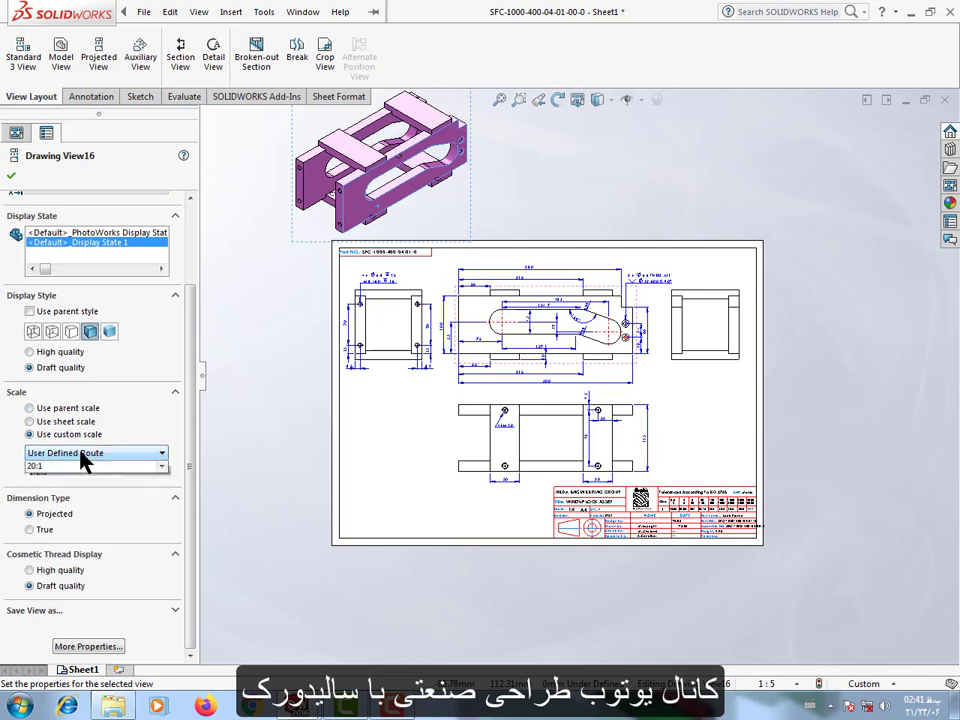
{"action": "left_click", "coordinate": [72, 506]}
{"action": "left_click_drag", "start_coordinate": [405, 213], "coordinate": [439, 506]}
{"action": "left_click", "coordinate": [463, 612]}
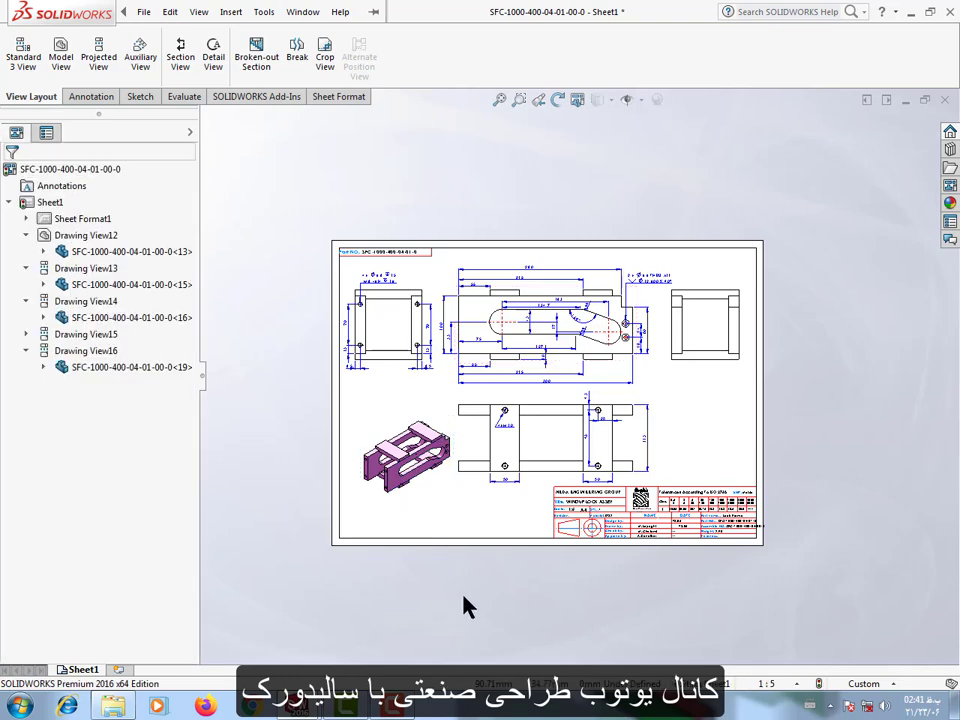
Place a machining-prohibited surface finish symbol without a leader just above the right end of the title block.
{"action": "scroll", "coordinate": [561, 463], "scroll_direction": "down", "scroll_amount": 3}
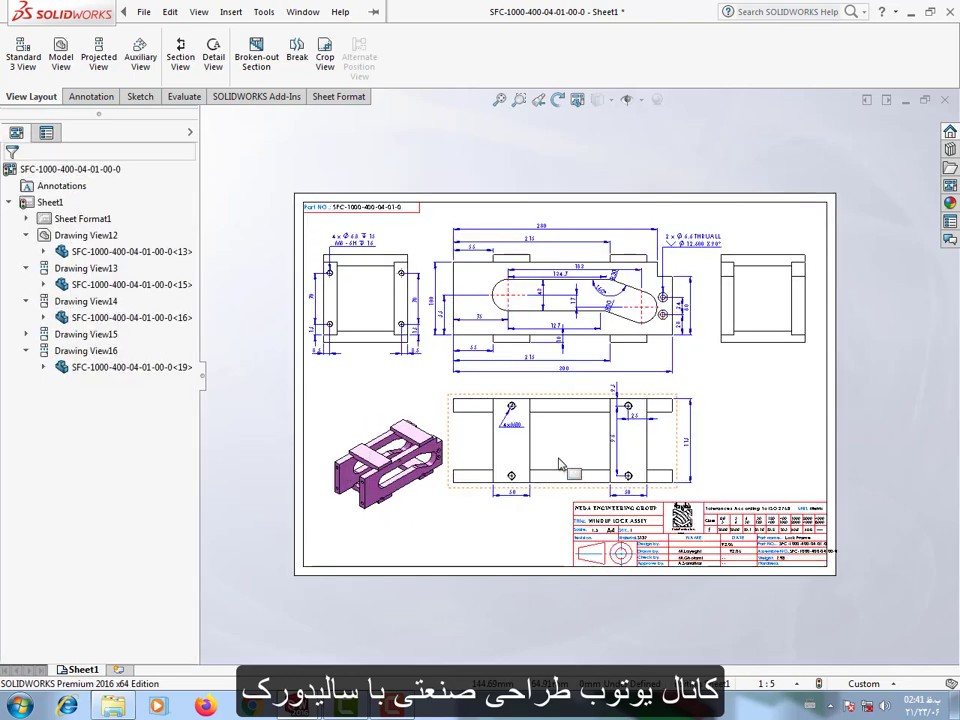
{"action": "scroll", "coordinate": [583, 488], "scroll_direction": "down", "scroll_amount": 2}
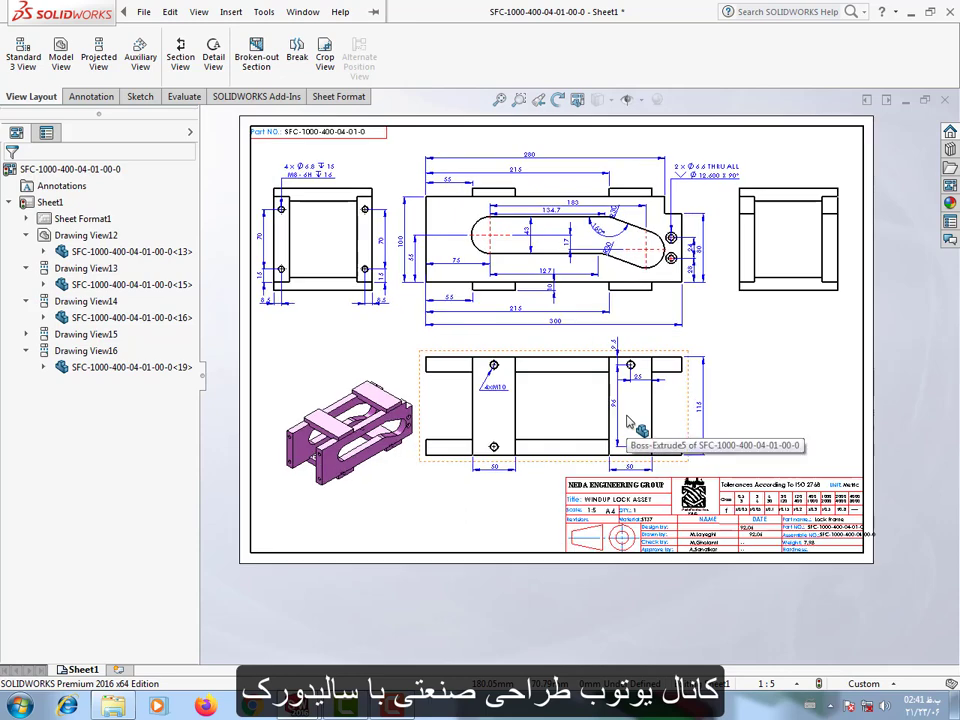
{"action": "scroll", "coordinate": [726, 290], "scroll_direction": "up", "scroll_amount": 2}
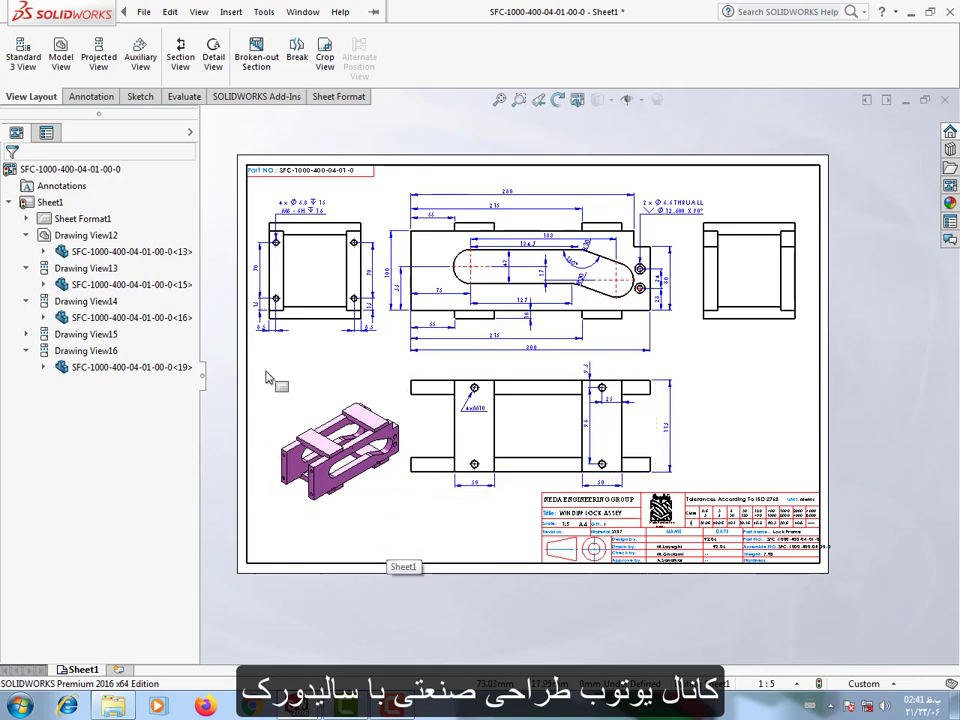
{"action": "left_click", "coordinate": [90, 97]}
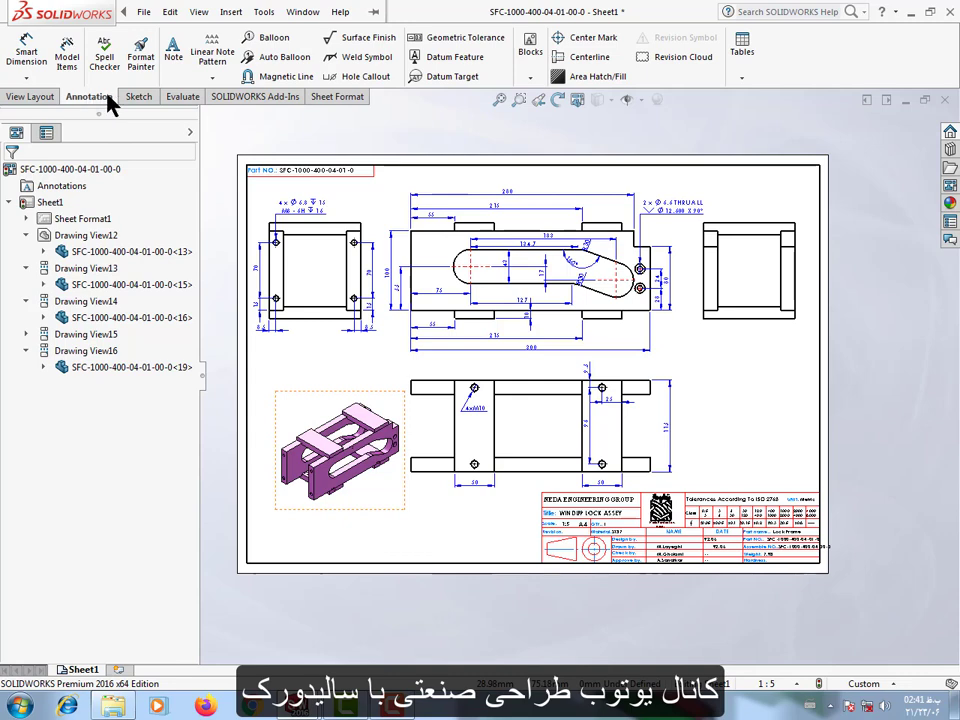
{"action": "left_click", "coordinate": [338, 38]}
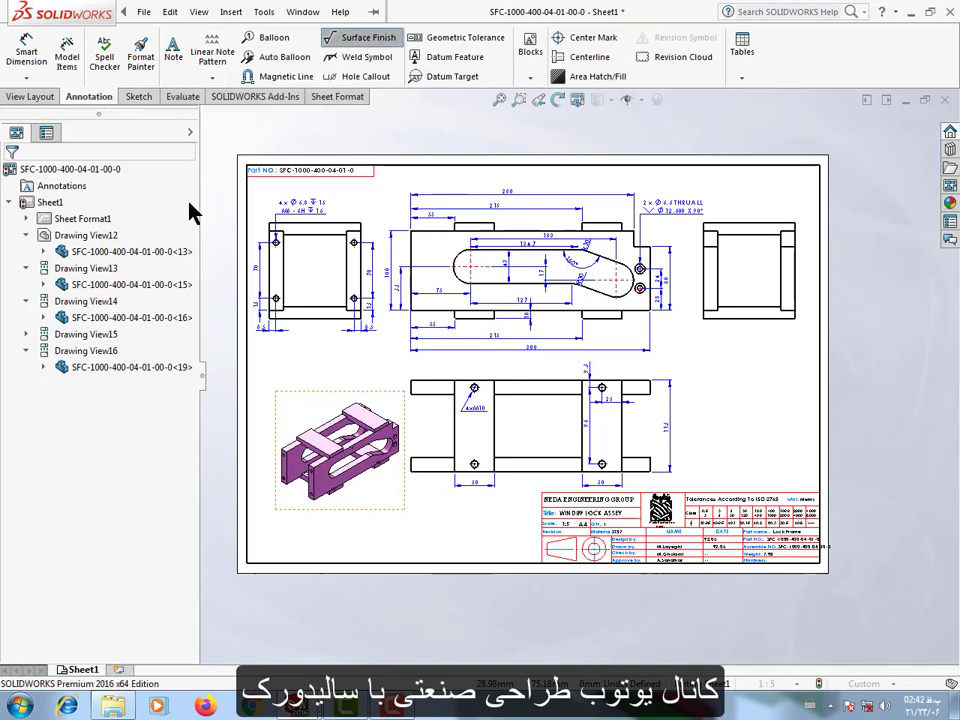
{"action": "left_click", "coordinate": [79, 287]}
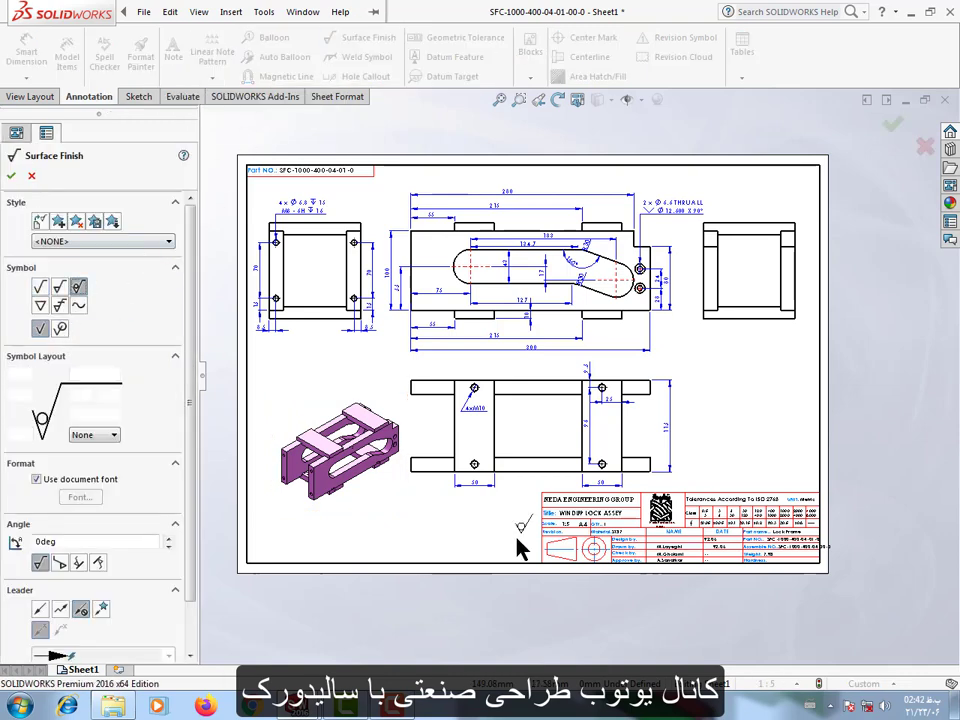
{"action": "left_click", "coordinate": [797, 482]}
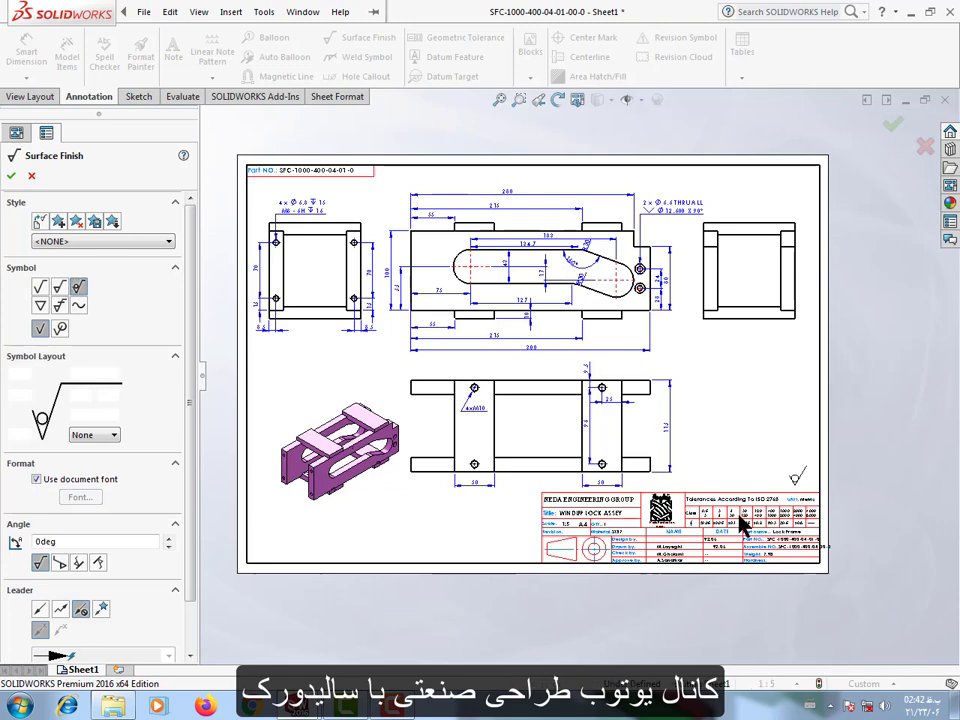
{"action": "left_click", "coordinate": [12, 177]}
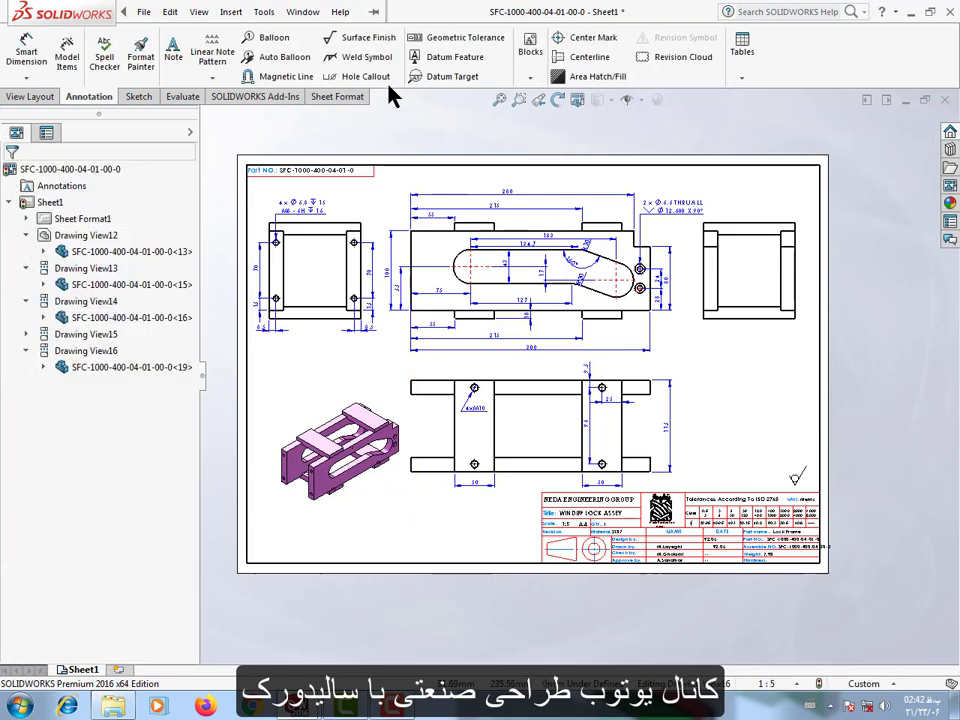
Define a weld symbol with the Peripheral option on, size a3 and the fillet weld type.
{"action": "left_click", "coordinate": [365, 60]}
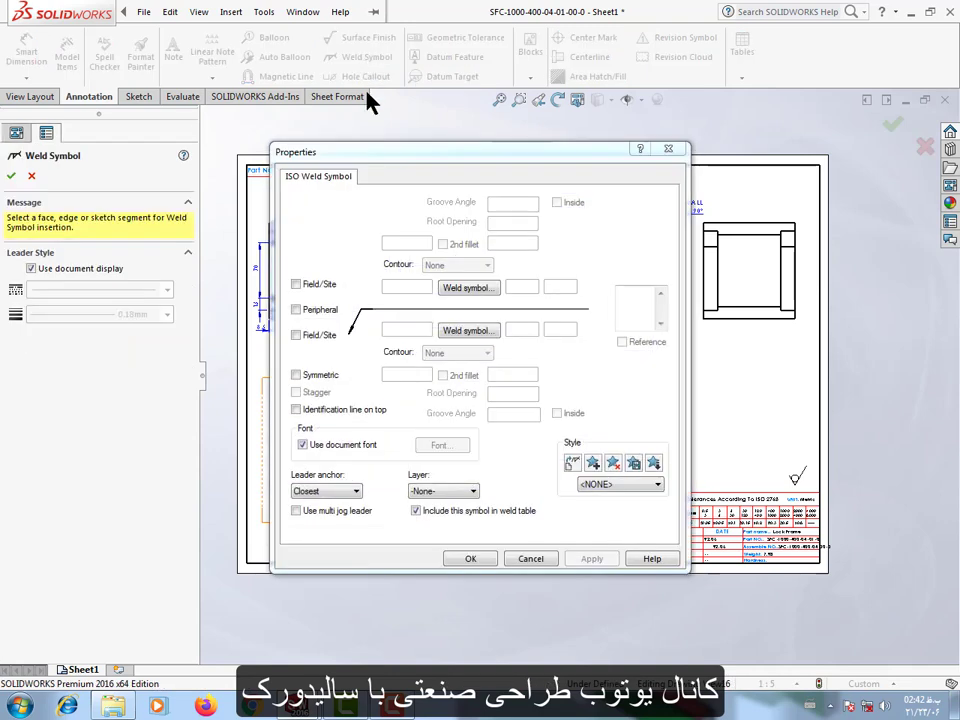
{"action": "left_click", "coordinate": [477, 301]}
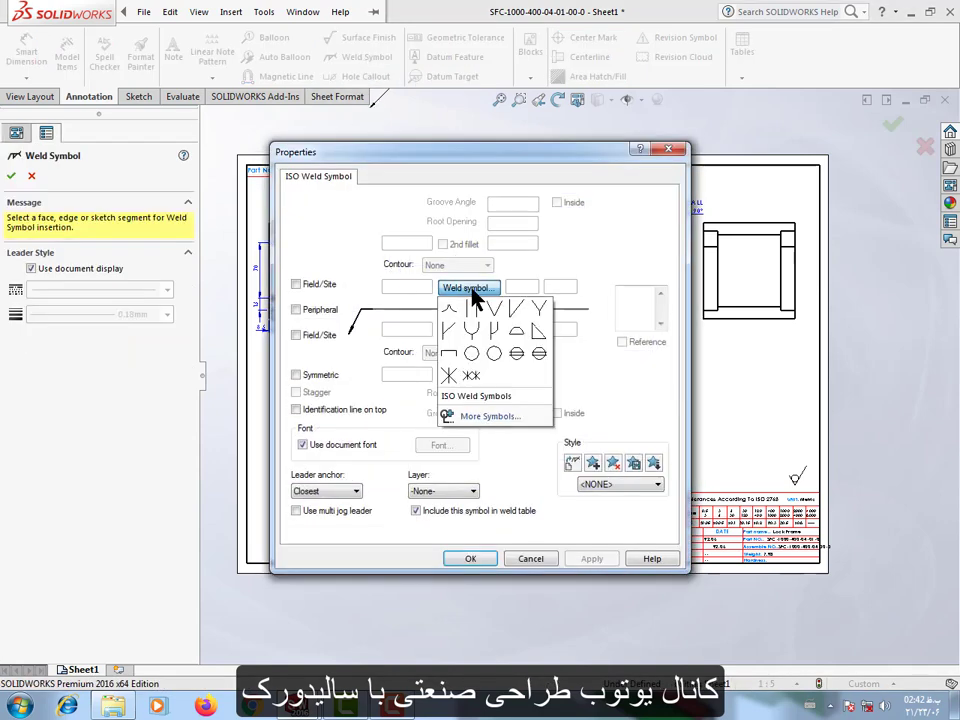
{"action": "left_click", "coordinate": [542, 167]}
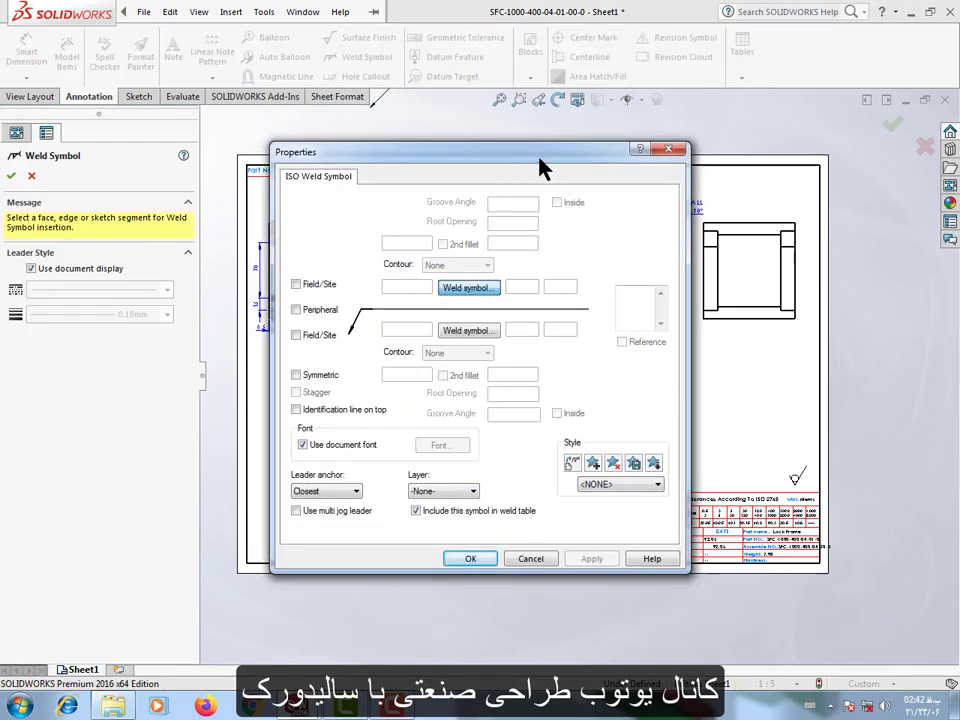
{"action": "left_click_drag", "start_coordinate": [531, 159], "coordinate": [727, 141]}
{"action": "left_click", "coordinate": [685, 278]}
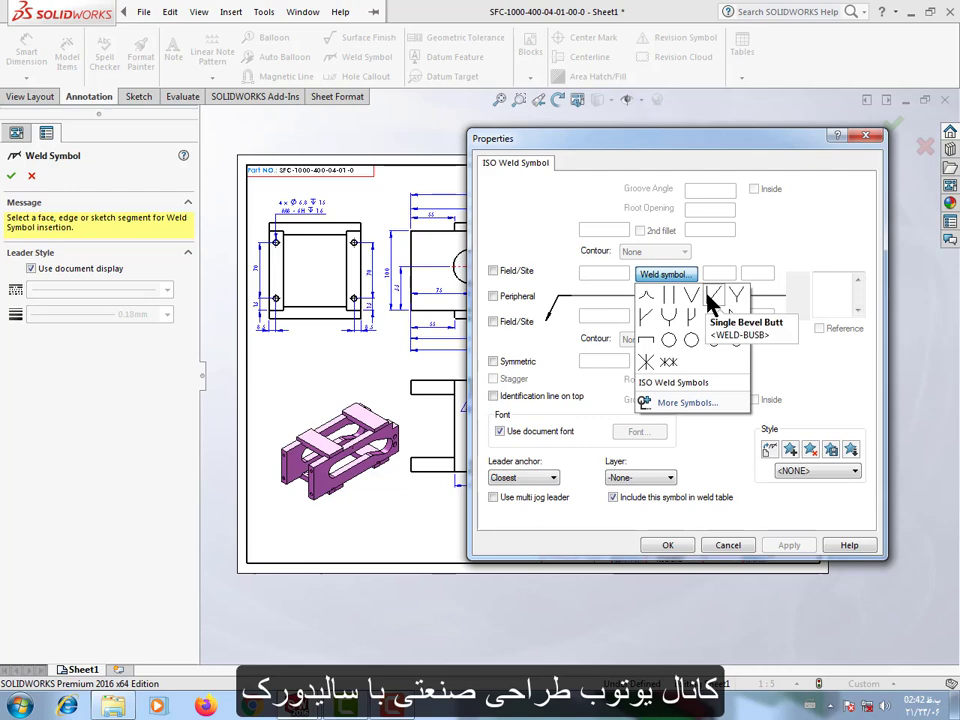
{"action": "left_click", "coordinate": [711, 293]}
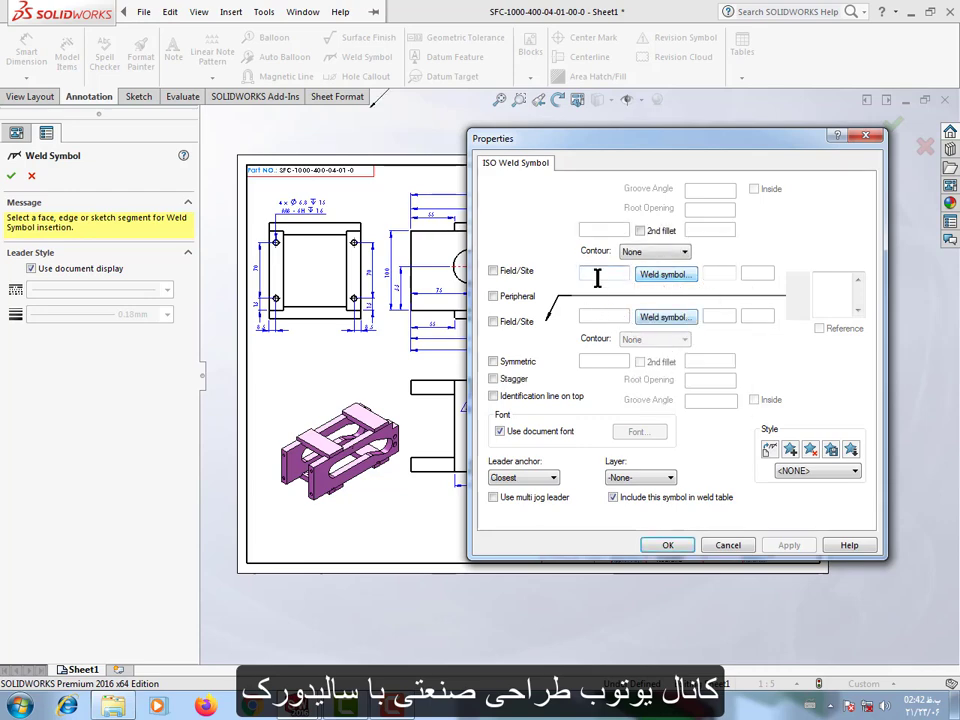
{"action": "left_click", "coordinate": [492, 297]}
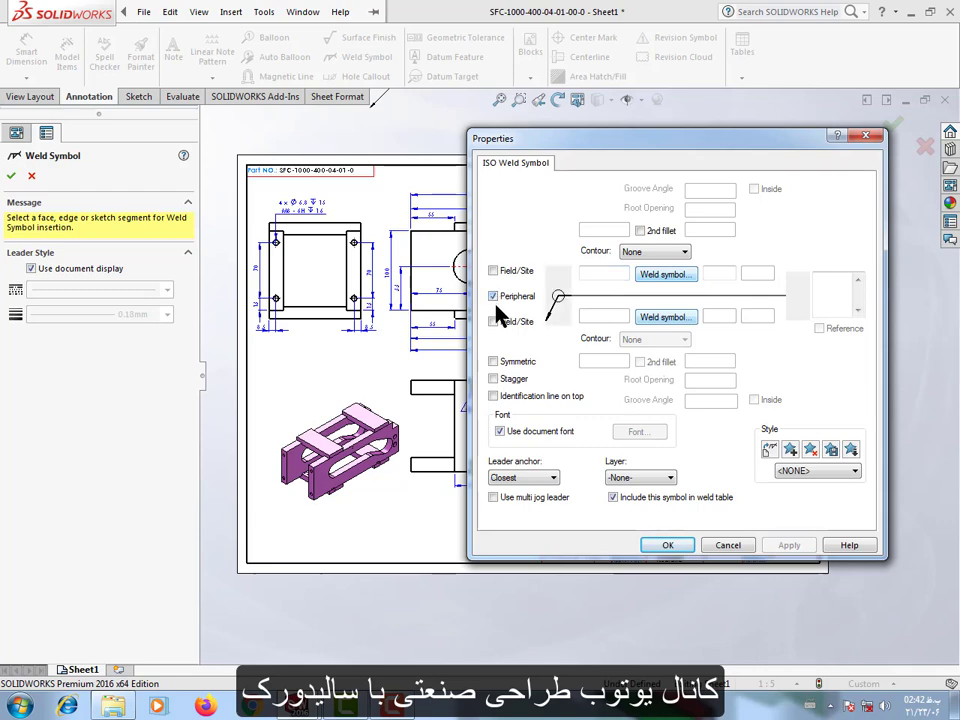
{"action": "left_click", "coordinate": [603, 276]}
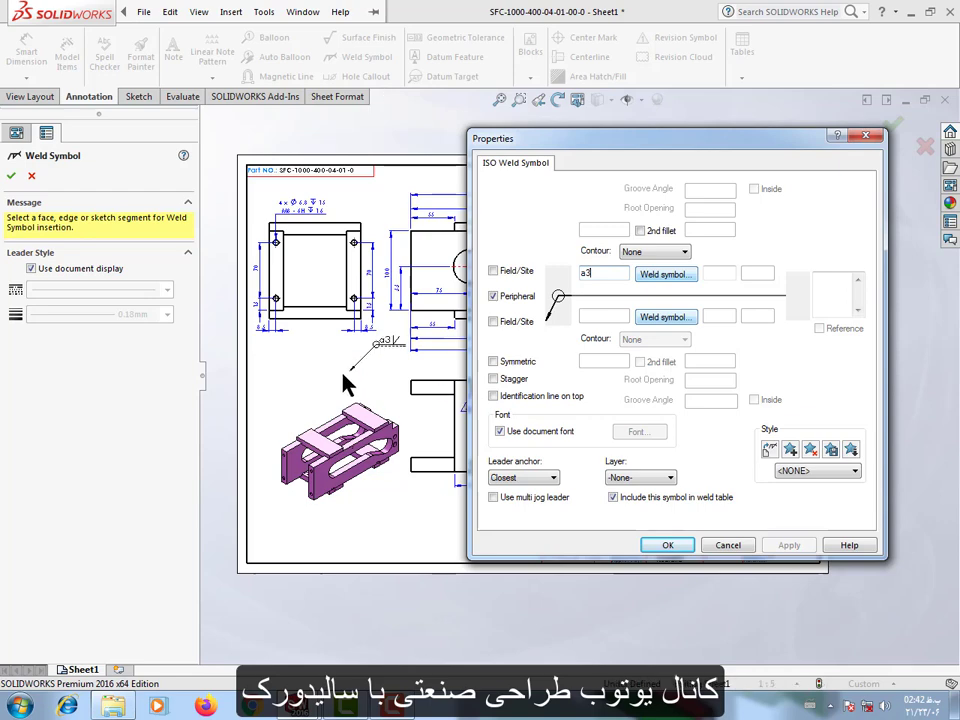
{"action": "left_click", "coordinate": [664, 275]}
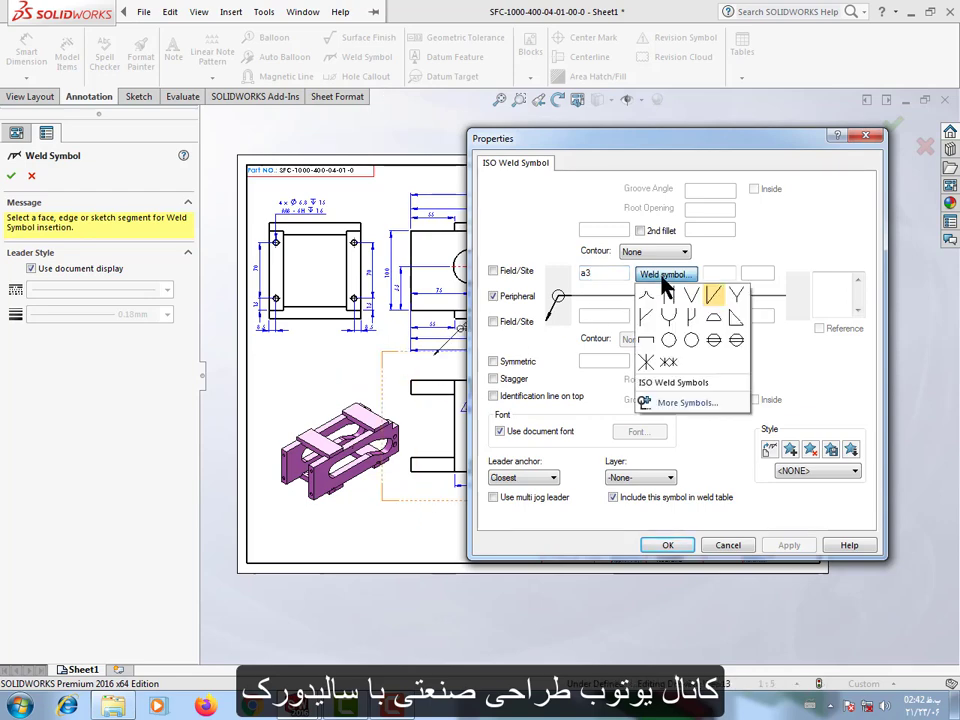
{"action": "left_click", "coordinate": [718, 310]}
Attach an a3 fillet weld symbol to the left corner of each upper crossbar in the front view, with the text above the dimensions.
{"action": "mouse_move", "coordinate": [824, 140]}
{"action": "left_mouse_down"}
{"action": "mouse_move", "coordinate": [784, 364]}
{"action": "mouse_move", "coordinate": [750, 189]}
{"action": "mouse_move", "coordinate": [735, 390]}
{"action": "mouse_move", "coordinate": [677, 195]}
{"action": "mouse_move", "coordinate": [614, 550]}
{"action": "left_mouse_up"}
{"action": "scroll", "coordinate": [497, 270], "scroll_direction": "down", "scroll_amount": 2}
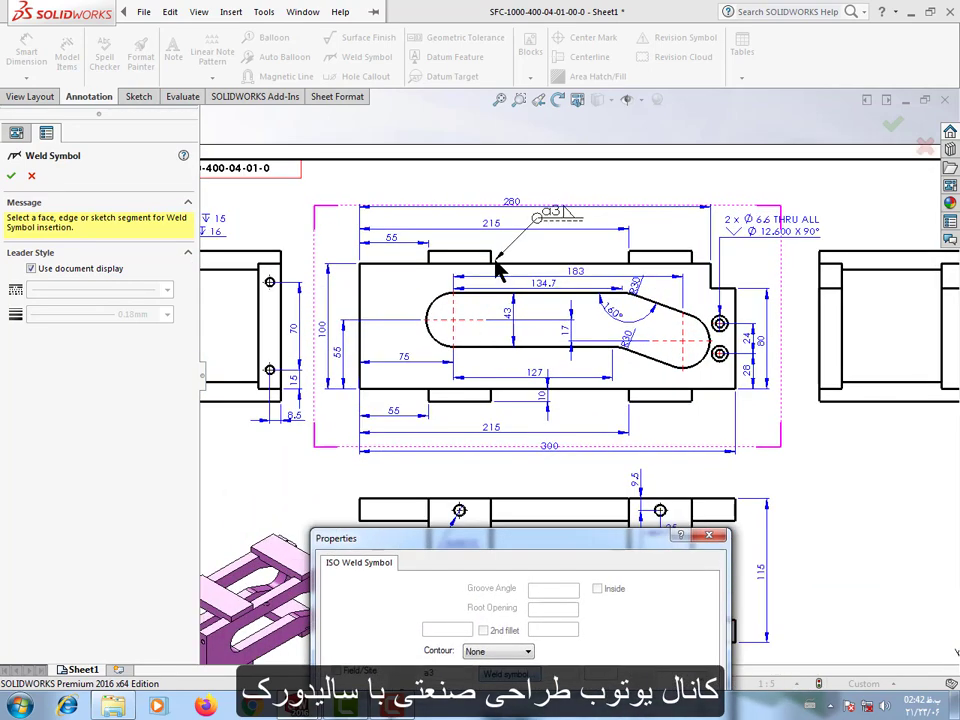
{"action": "scroll", "coordinate": [650, 272], "scroll_direction": "down", "scroll_amount": 3}
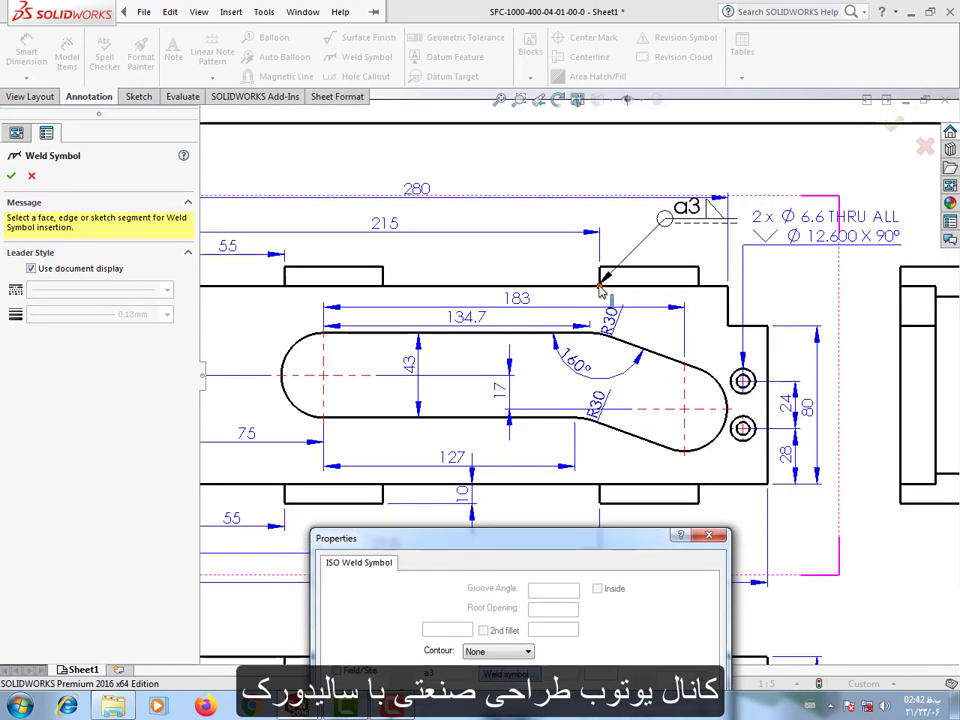
{"action": "left_click", "coordinate": [600, 288]}
{"action": "left_click", "coordinate": [464, 174]}
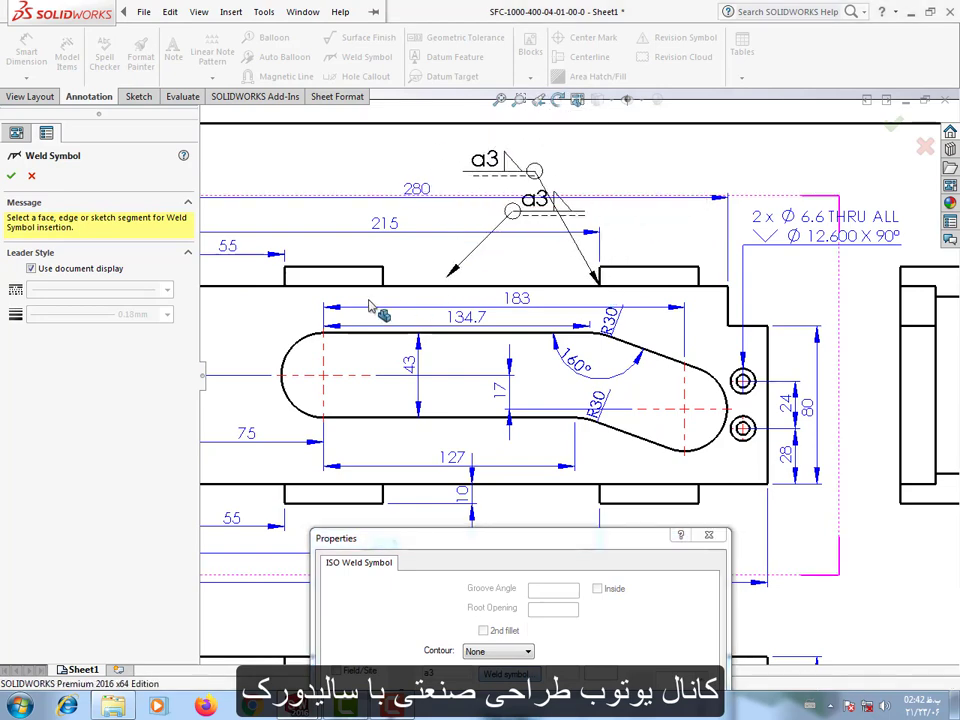
{"action": "left_click", "coordinate": [287, 283]}
{"action": "left_click", "coordinate": [236, 178]}
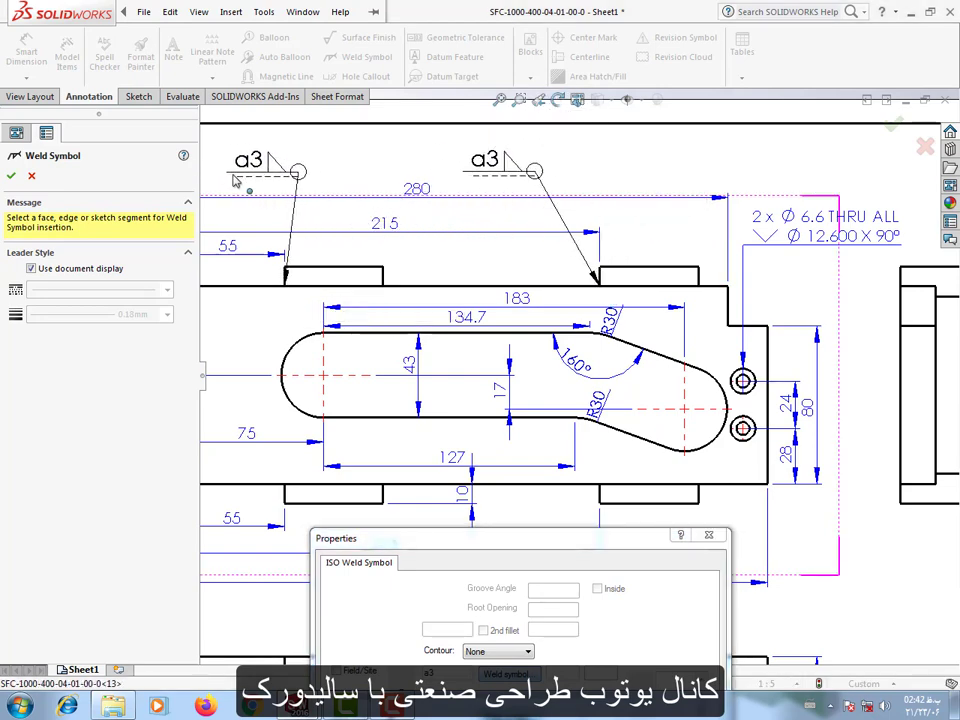
Attach a3 weld symbols to both vertical edges of the left crossbar in the lower view, near its bottom end.
{"action": "scroll", "coordinate": [236, 180], "scroll_direction": "up", "scroll_amount": 2}
{"action": "scroll", "coordinate": [304, 237], "scroll_direction": "up", "scroll_amount": 1}
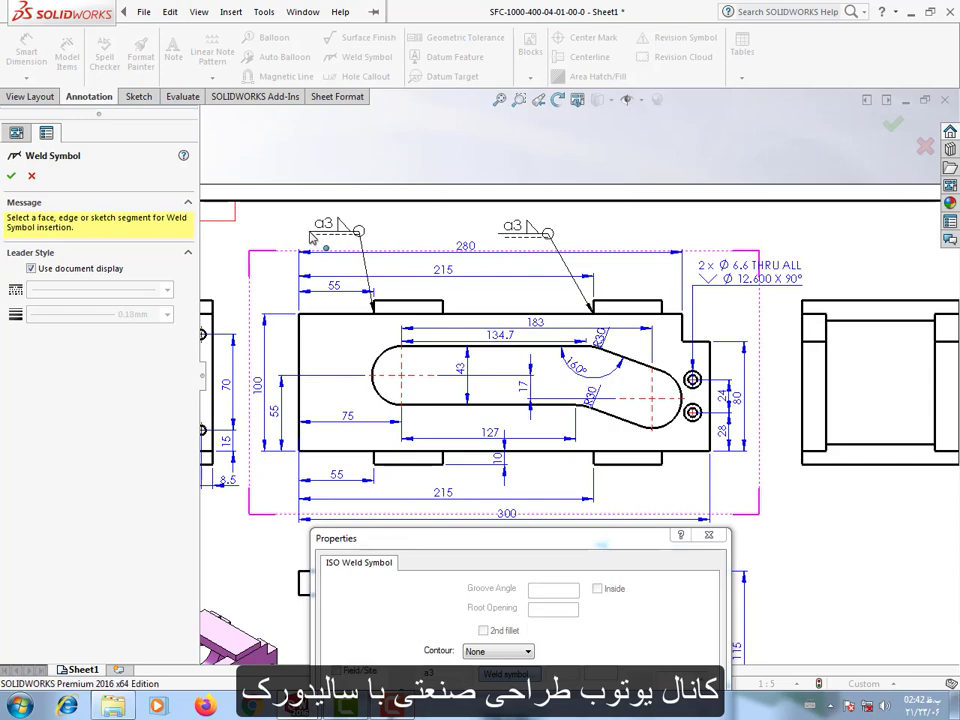
{"action": "scroll", "coordinate": [677, 418], "scroll_direction": "up", "scroll_amount": 2}
{"action": "scroll", "coordinate": [695, 418], "scroll_direction": "up", "scroll_amount": 2}
{"action": "scroll", "coordinate": [649, 450], "scroll_direction": "down", "scroll_amount": 1}
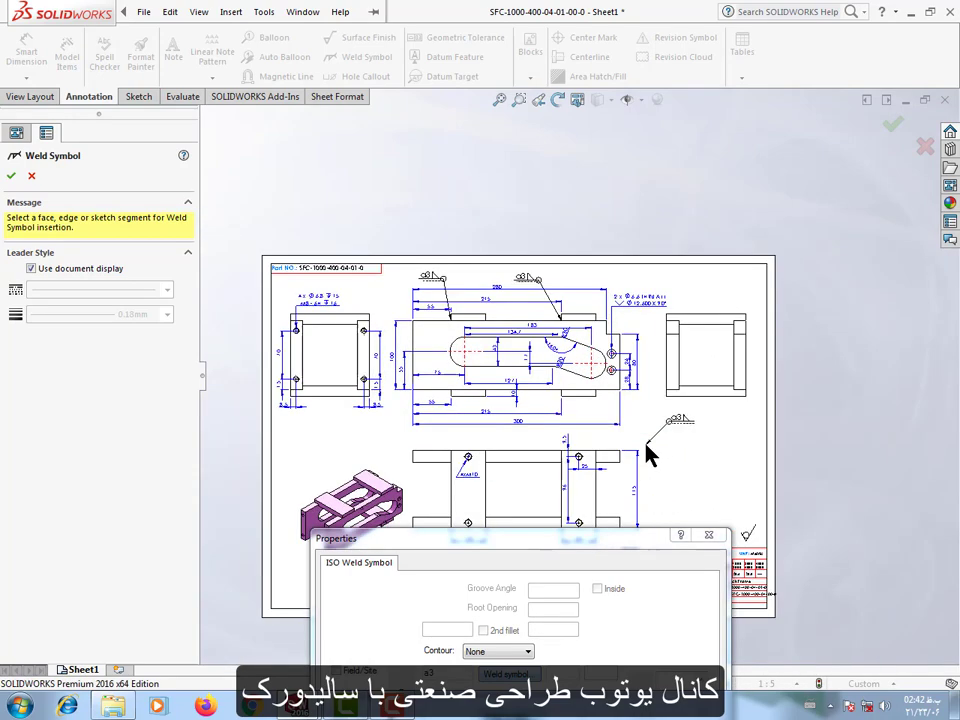
{"action": "scroll", "coordinate": [649, 450], "scroll_direction": "up", "scroll_amount": 1}
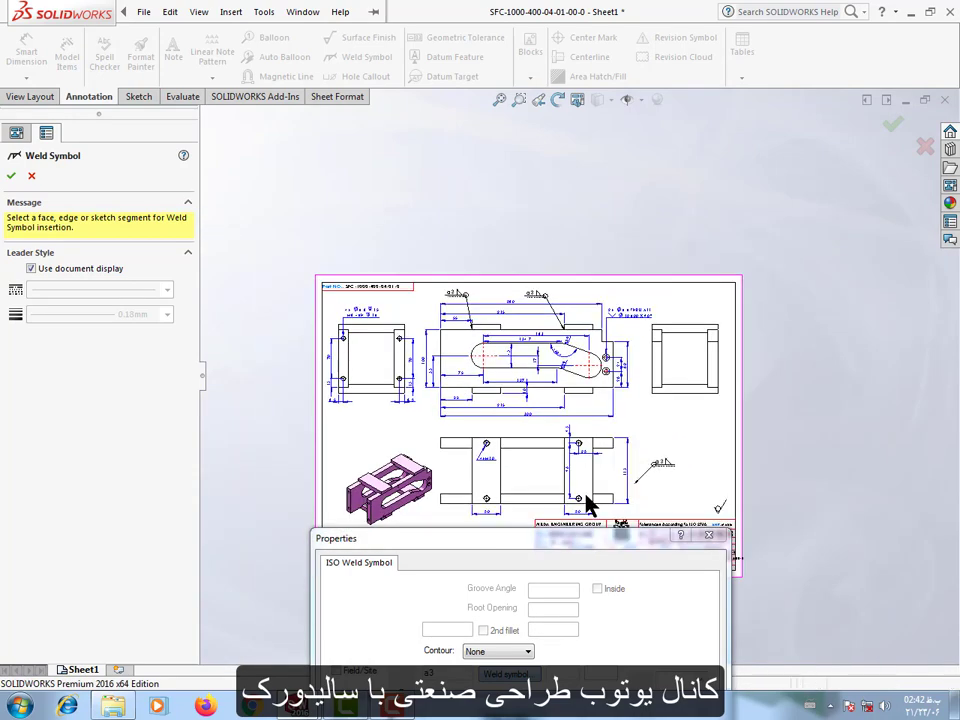
{"action": "scroll", "coordinate": [546, 510], "scroll_direction": "down", "scroll_amount": 4}
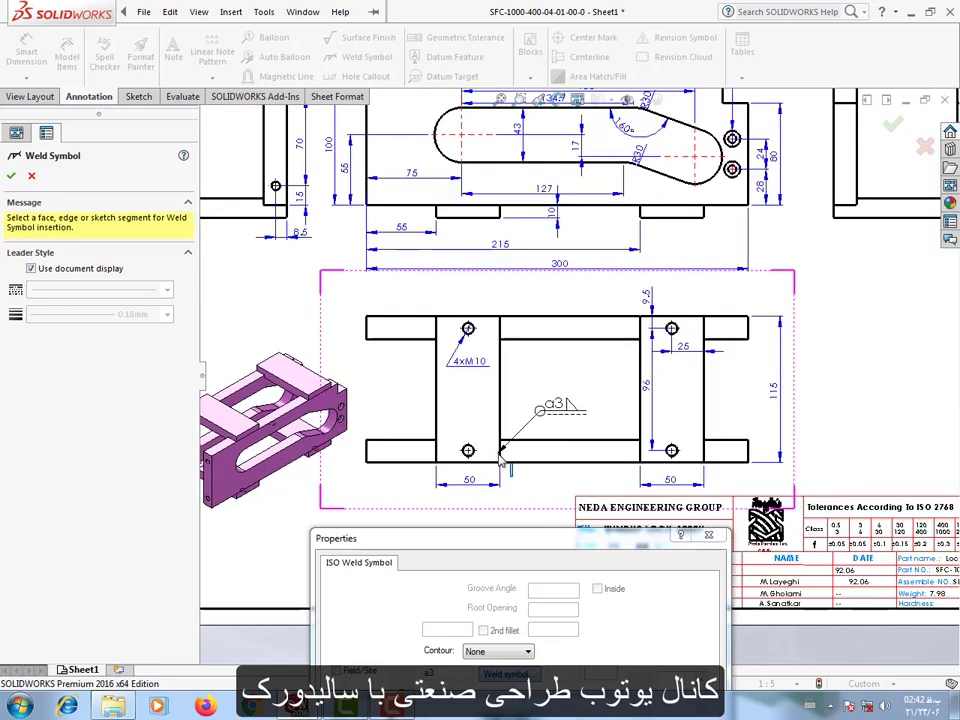
{"action": "left_click", "coordinate": [500, 455]}
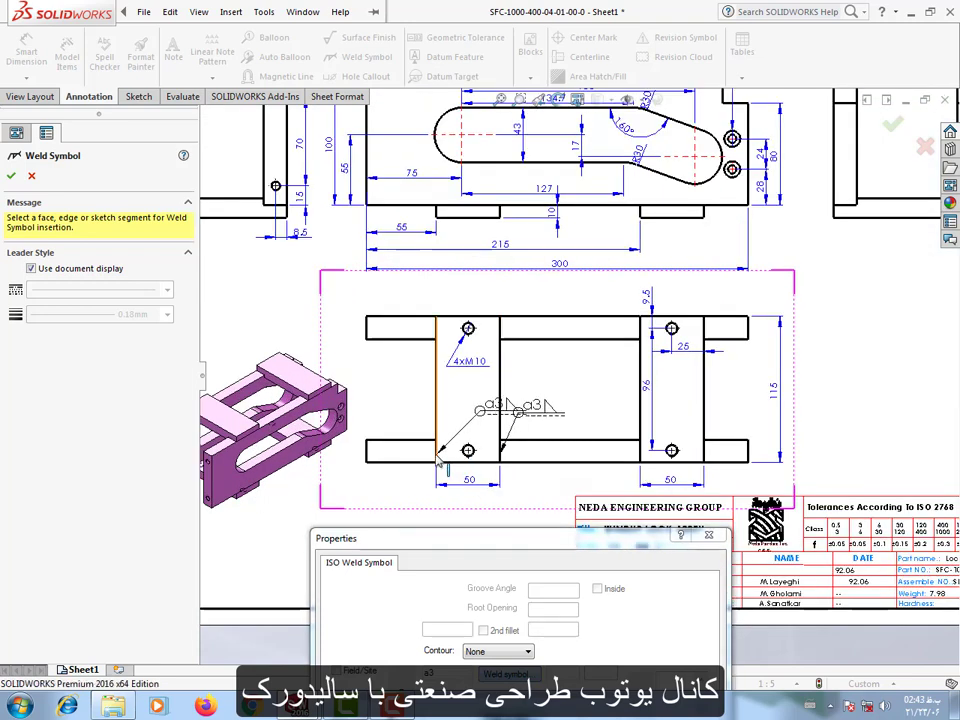
{"action": "left_click", "coordinate": [436, 455]}
{"action": "left_click", "coordinate": [373, 410]}
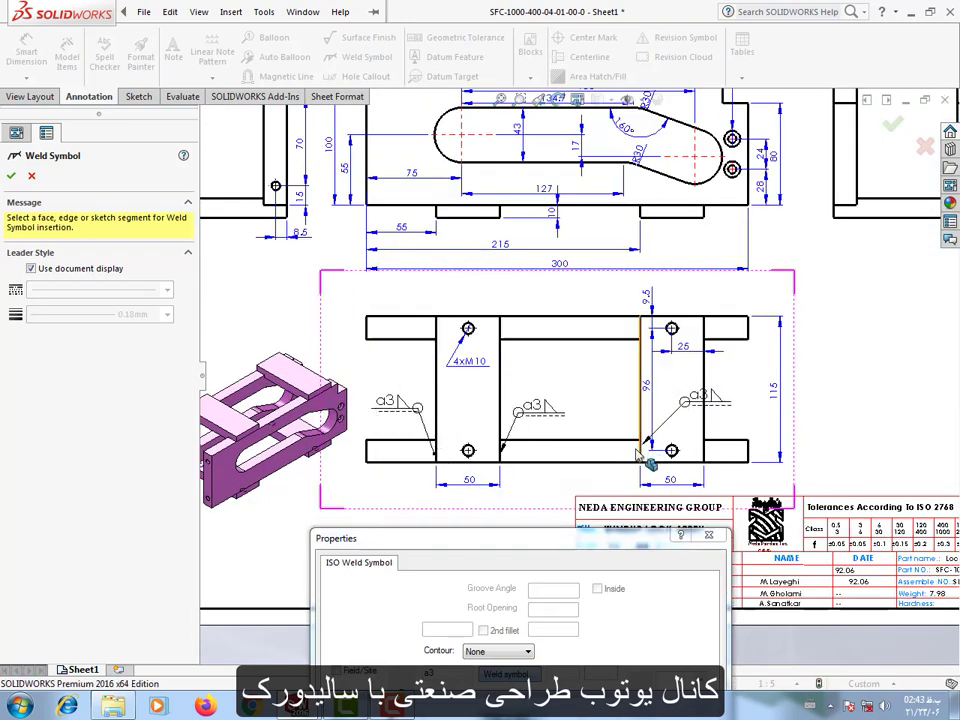
Attach a3 weld symbols to both vertical edges of the right crossbar in the lower view, near its top end, and finish weld symbol insertion.
{"action": "left_click", "coordinate": [638, 333]}
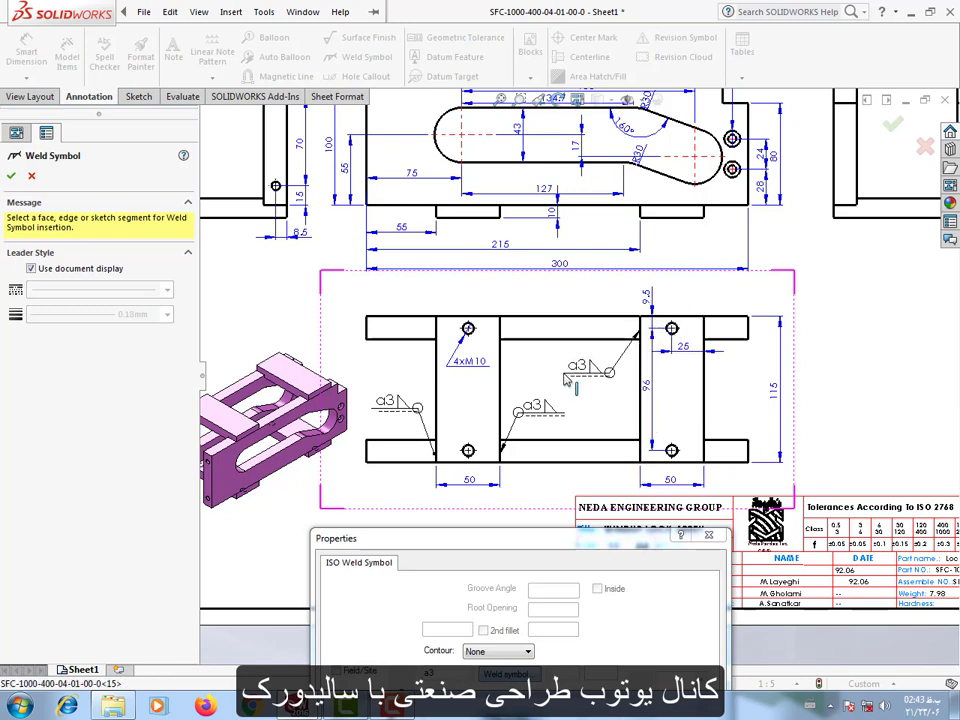
{"action": "left_click", "coordinate": [568, 378]}
{"action": "left_click", "coordinate": [708, 340]}
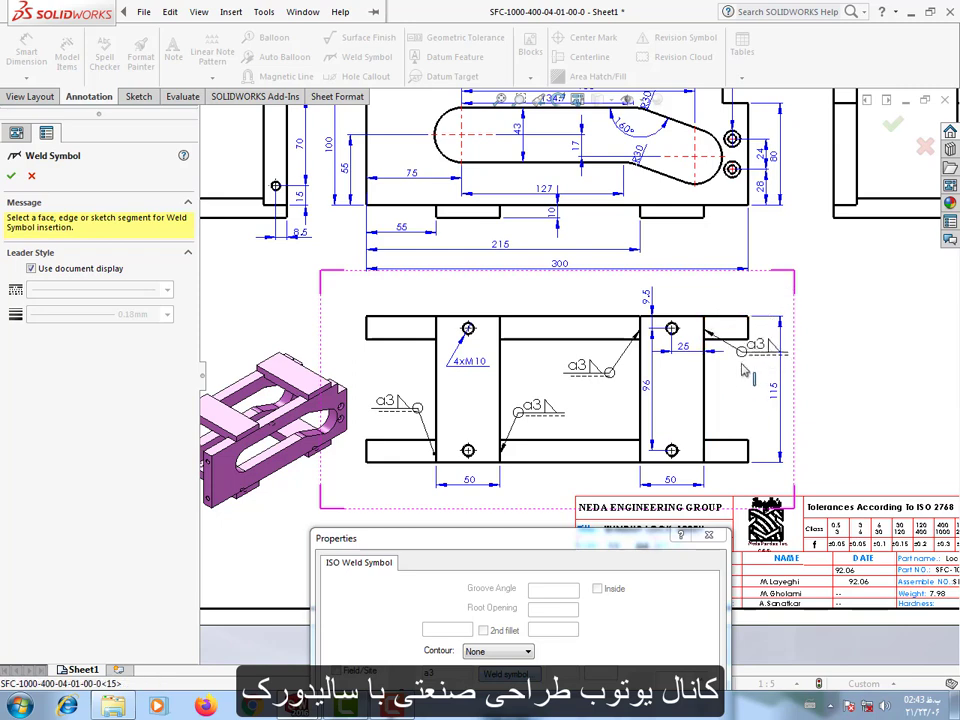
{"action": "left_click", "coordinate": [731, 381]}
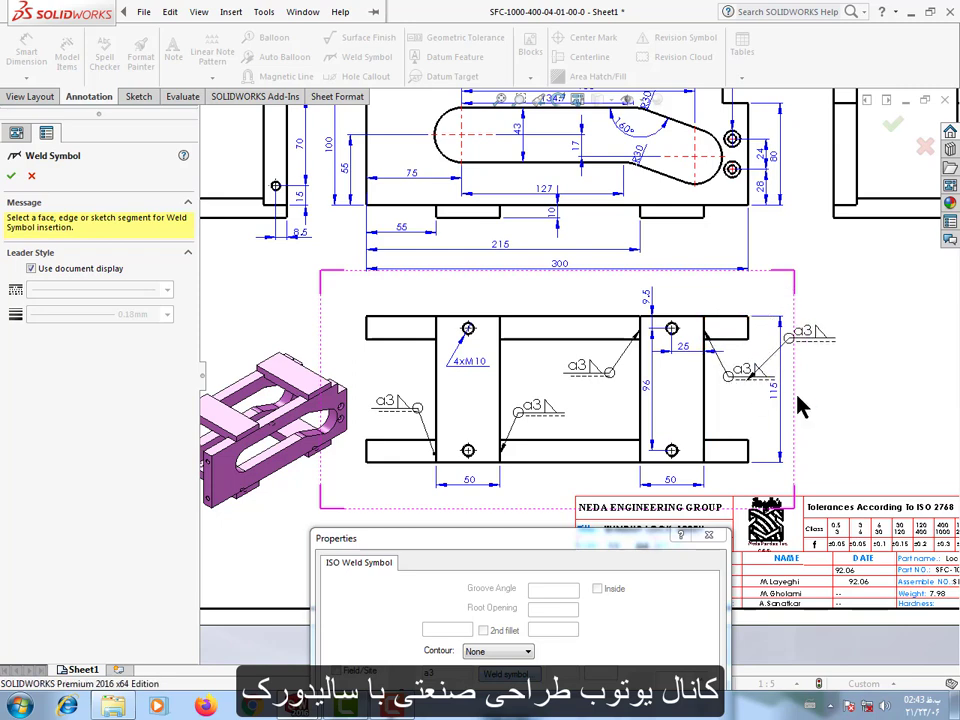
{"action": "key", "text": "f"}
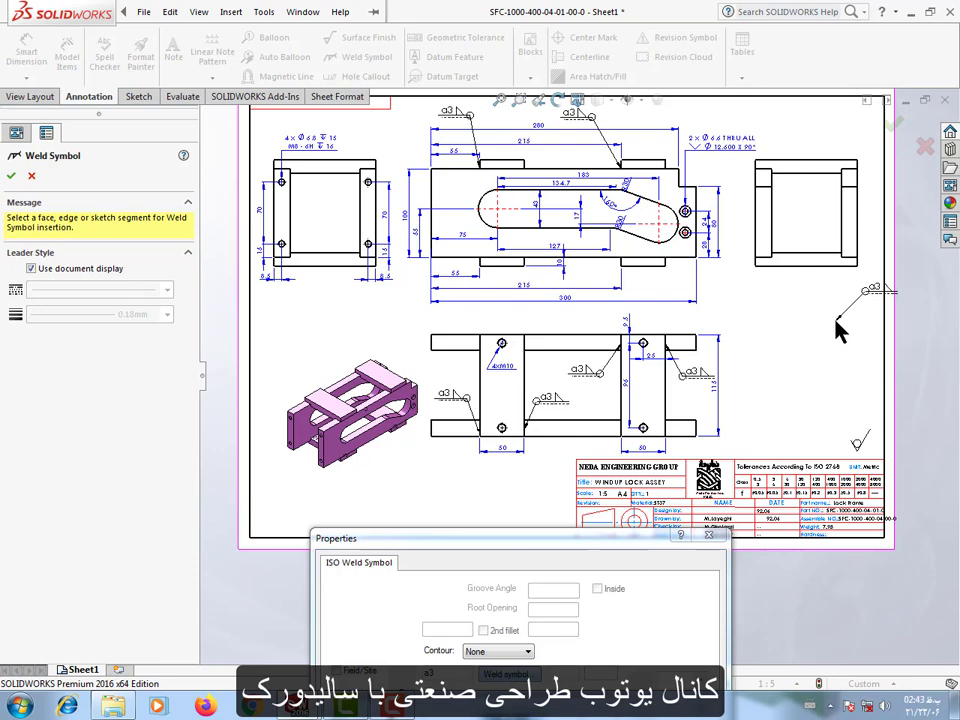
{"action": "key", "text": "Escape"}
{"action": "scroll", "coordinate": [617, 246], "scroll_direction": "up", "scroll_amount": 2}
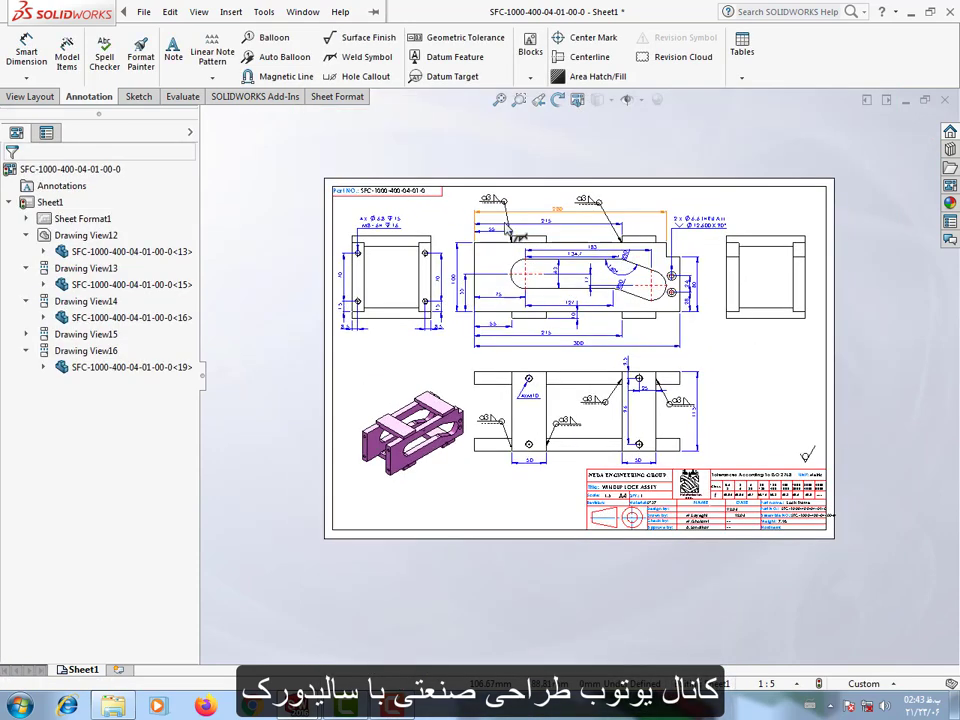
Assign the four a3 weld symbols in the lower view to layer 12.
{"action": "key", "text": "f"}
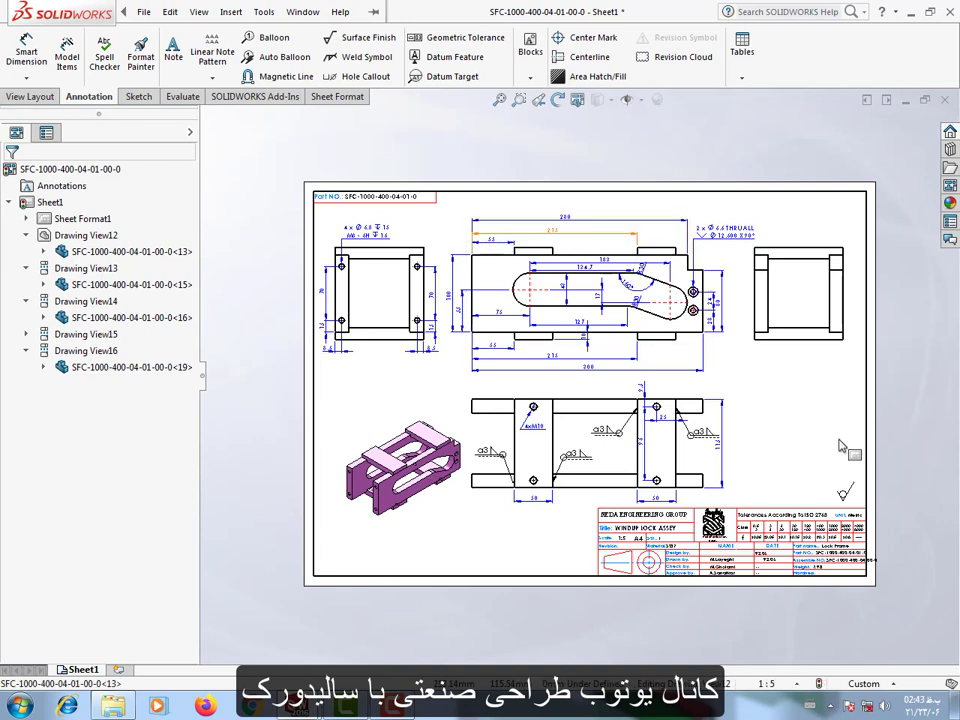
{"action": "scroll", "coordinate": [470, 445], "scroll_direction": "down", "scroll_amount": 1}
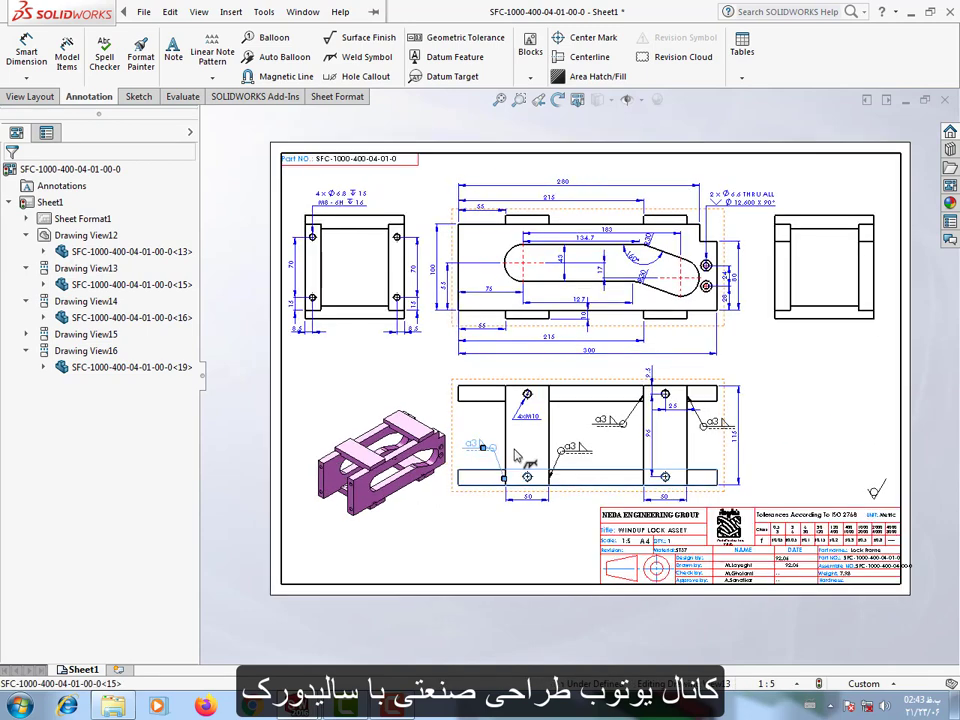
{"action": "left_click", "coordinate": [583, 443], "text": "ctrl"}
{"action": "left_click", "coordinate": [604, 421], "text": "ctrl"}
{"action": "left_click", "coordinate": [712, 419], "text": "ctrl"}
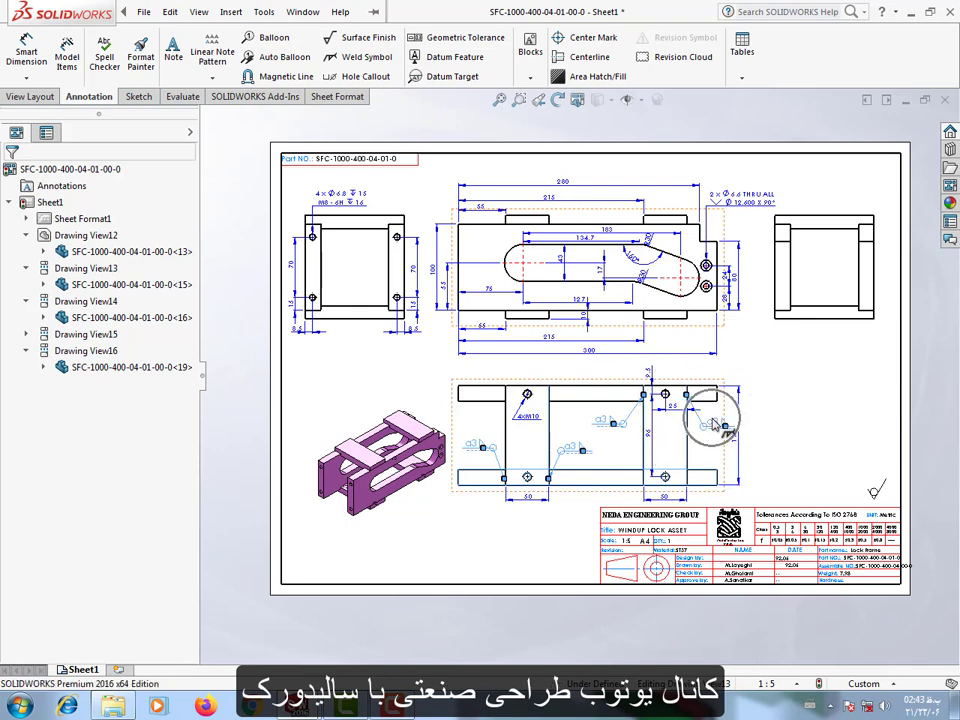
{"action": "right_click", "coordinate": [716, 420]}
{"action": "left_click", "coordinate": [748, 381]}
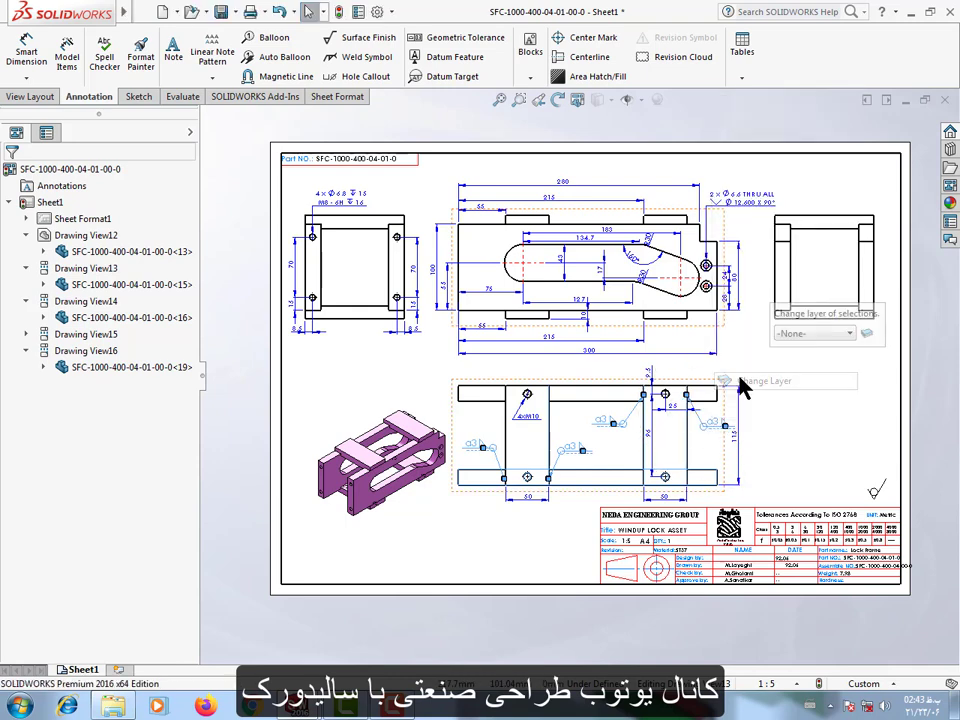
{"action": "left_click", "coordinate": [806, 334]}
{"action": "left_click", "coordinate": [806, 404]}
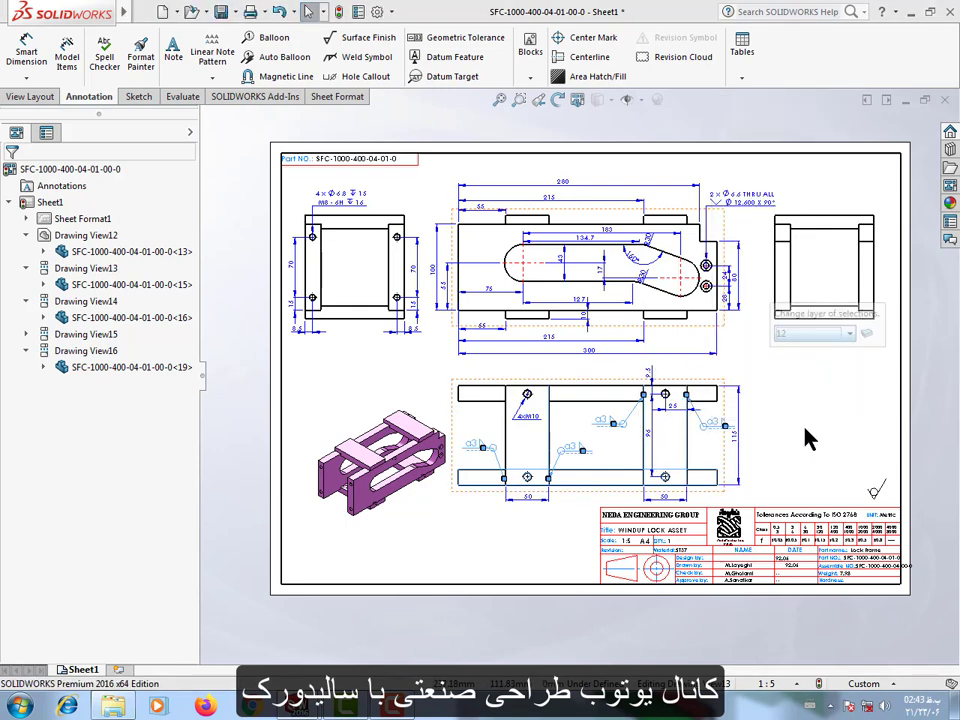
{"action": "left_click", "coordinate": [806, 441]}
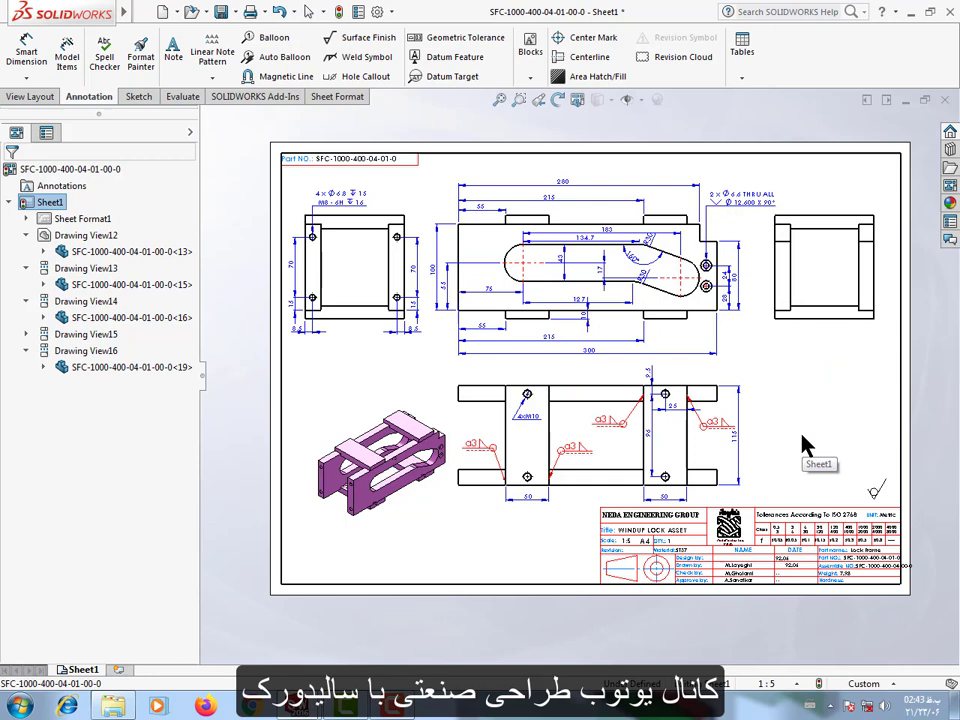
Dimension the lower side plate's thickness in the lower view, placing the dimension between the plate's right end and the overall width dimension.
{"action": "key", "text": "f"}
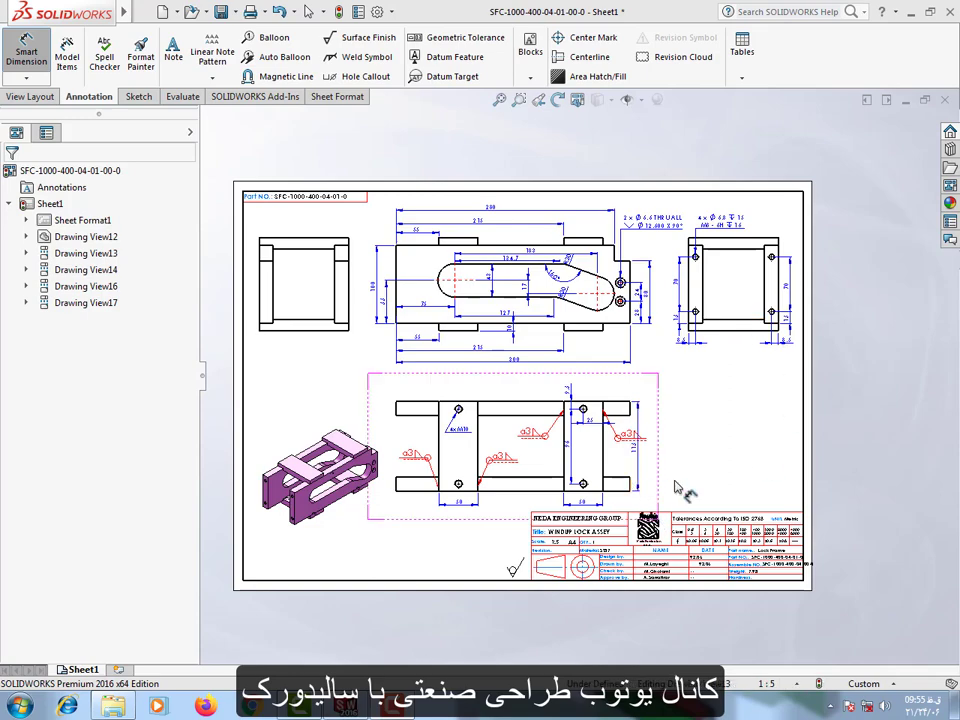
{"action": "scroll", "coordinate": [680, 488], "scroll_direction": "down", "scroll_amount": 5}
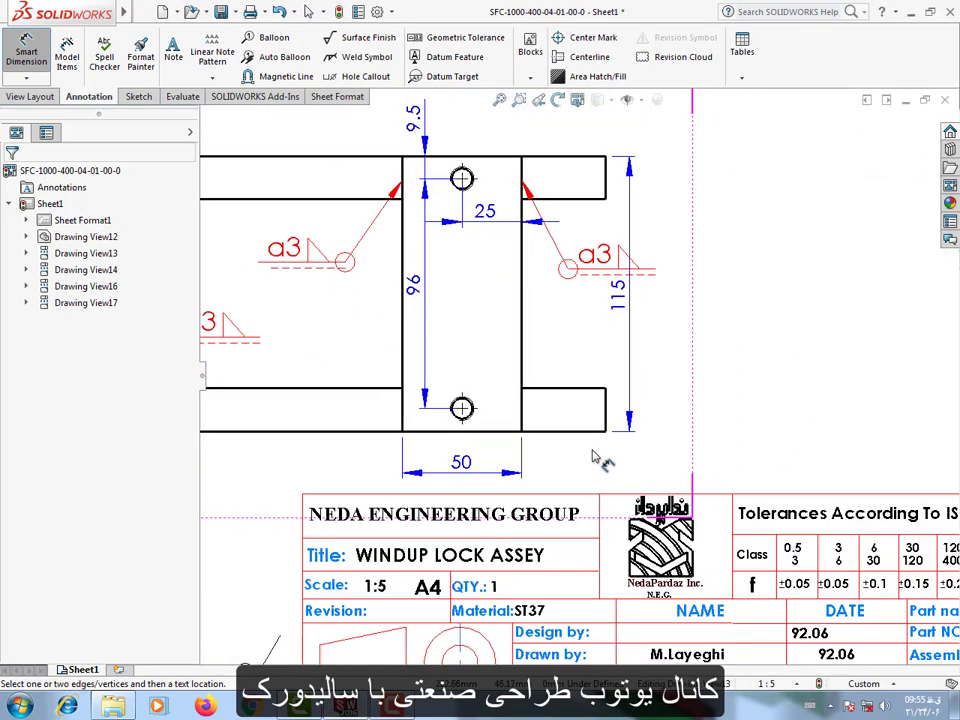
{"action": "left_click", "coordinate": [598, 430]}
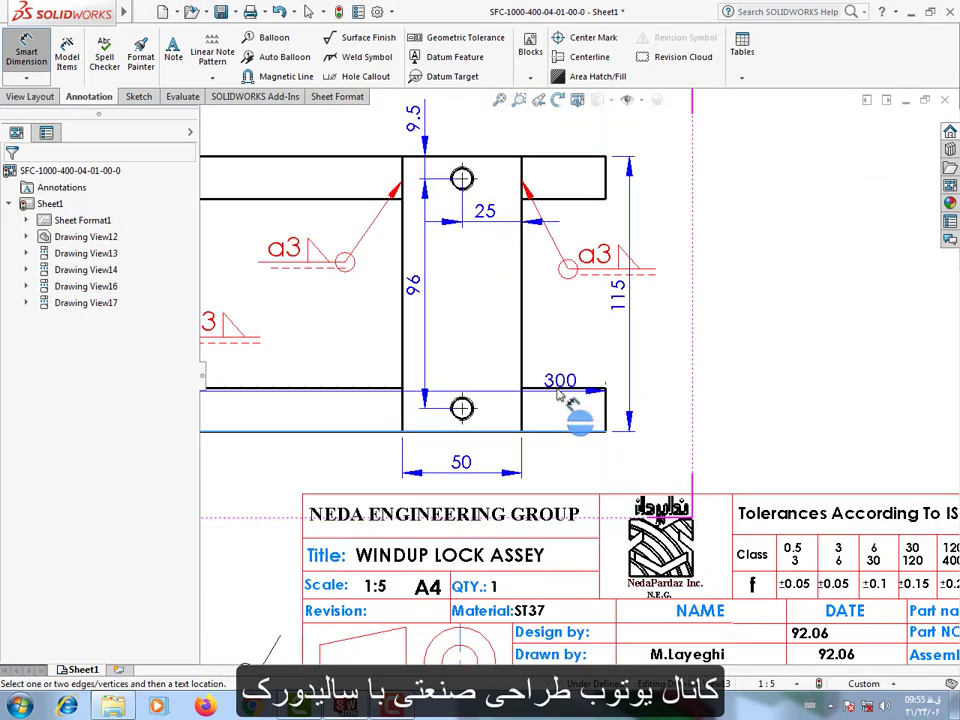
{"action": "left_click", "coordinate": [548, 390]}
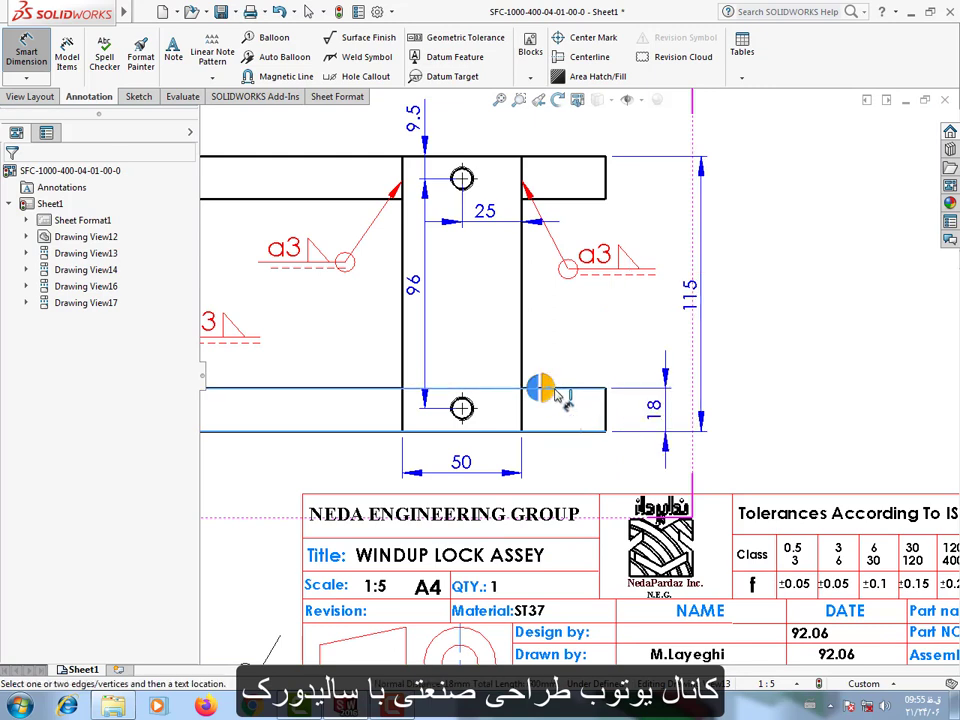
{"action": "left_click", "coordinate": [555, 400]}
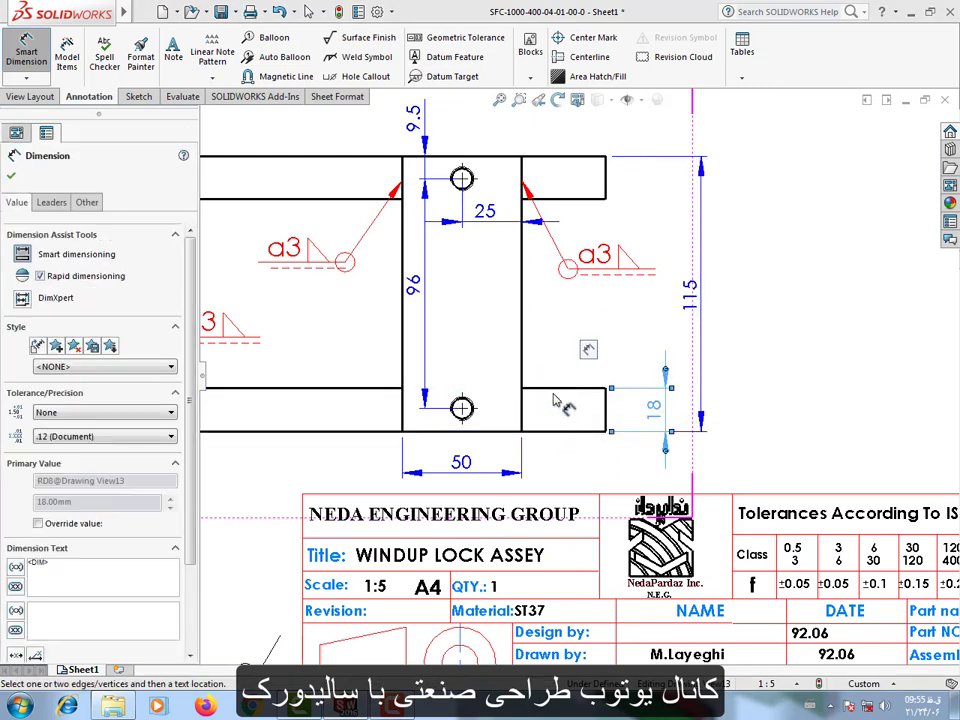
{"action": "left_click", "coordinate": [555, 400]}
{"action": "left_click_drag", "start_coordinate": [656, 392], "coordinate": [637, 391]}
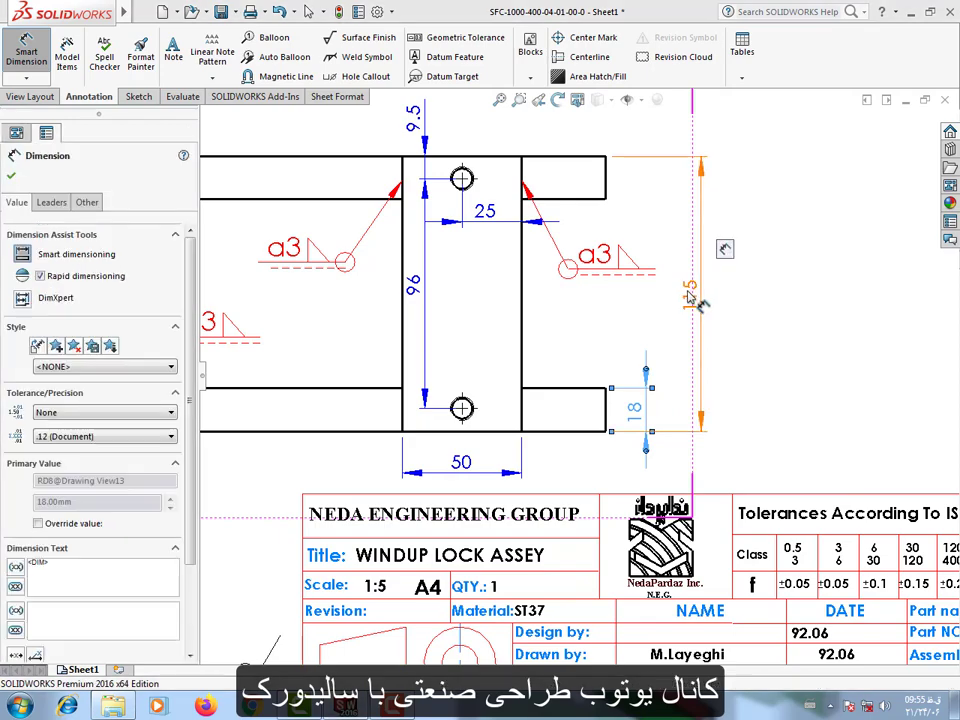
{"action": "left_click", "coordinate": [797, 443]}
{"action": "scroll", "coordinate": [797, 443], "scroll_direction": "up", "scroll_amount": 4}
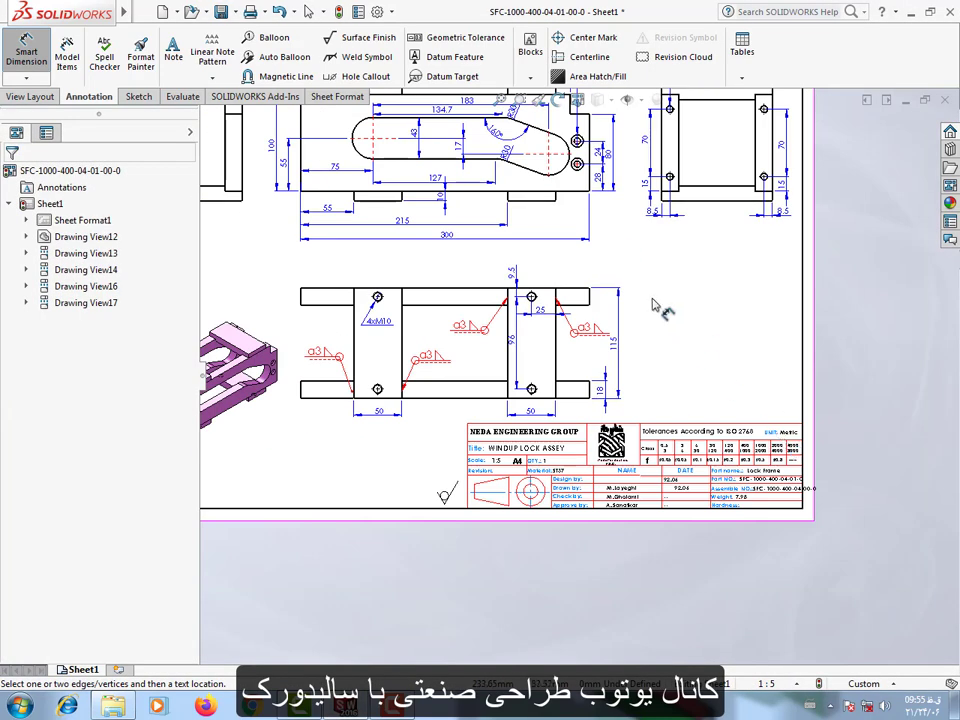
Dimension the upper crossbar's thickness in the right end view, with the text above the crossbar.
{"action": "scroll", "coordinate": [660, 300], "scroll_direction": "down", "scroll_amount": 5}
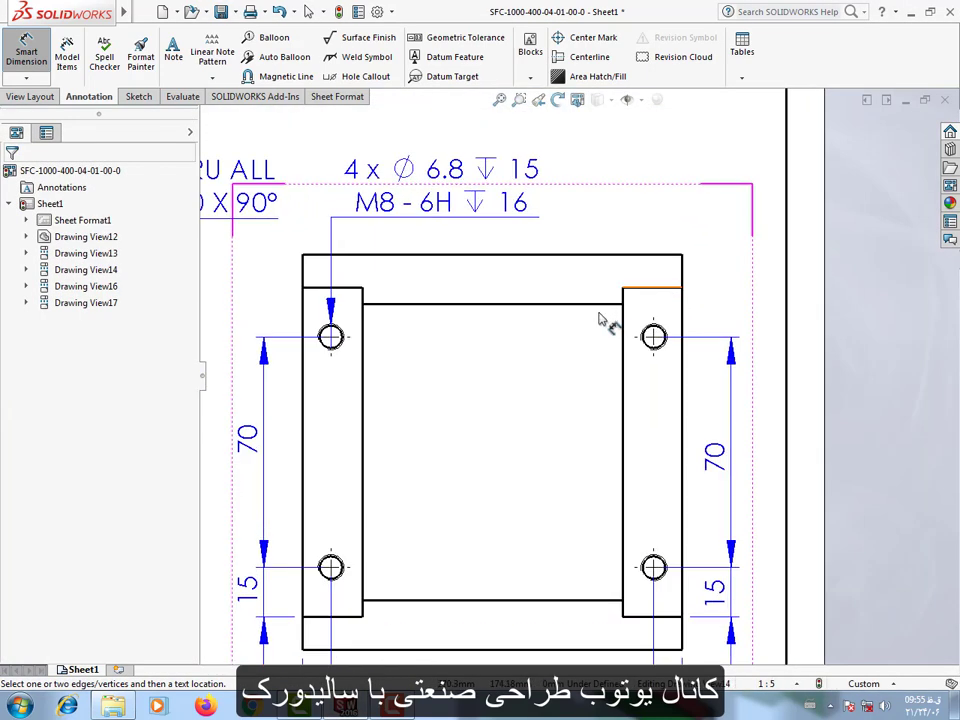
{"action": "left_click", "coordinate": [577, 306]}
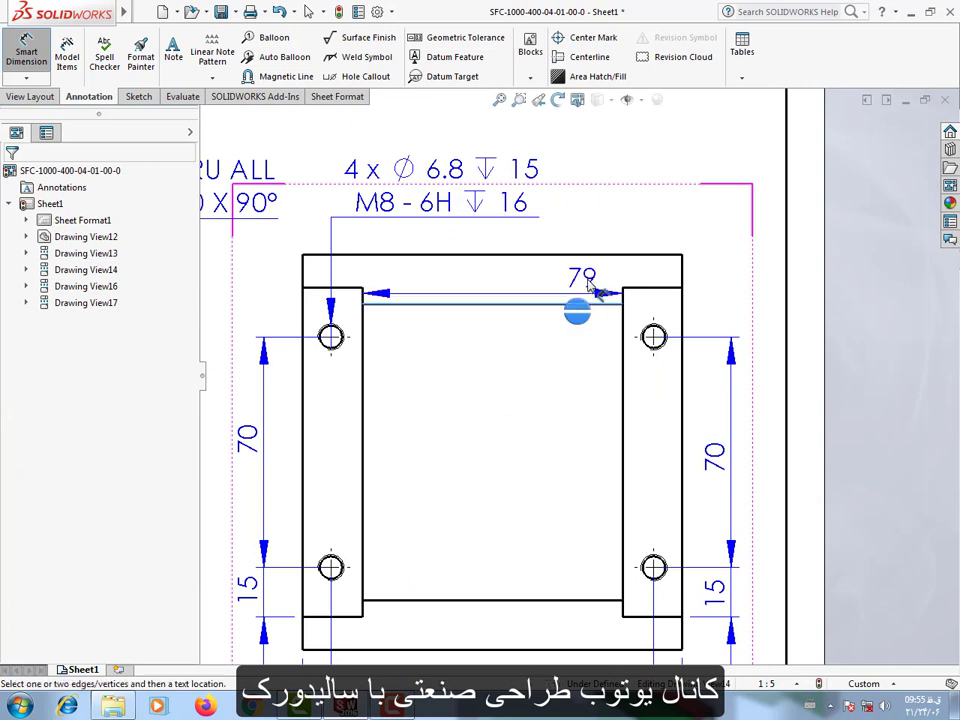
{"action": "left_click", "coordinate": [541, 257]}
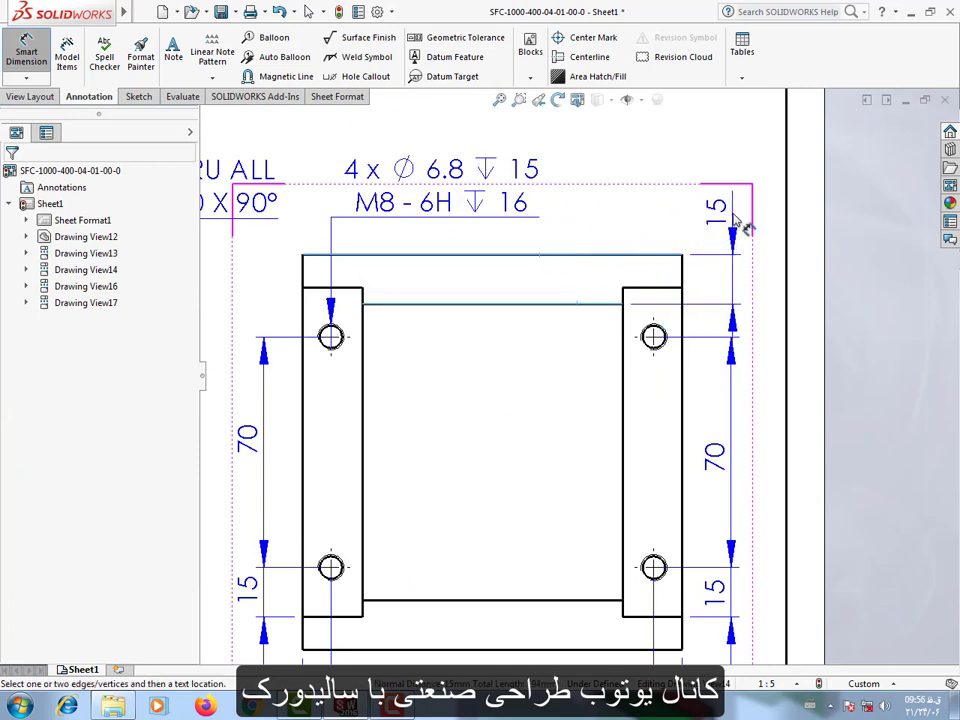
{"action": "left_click", "coordinate": [594, 222]}
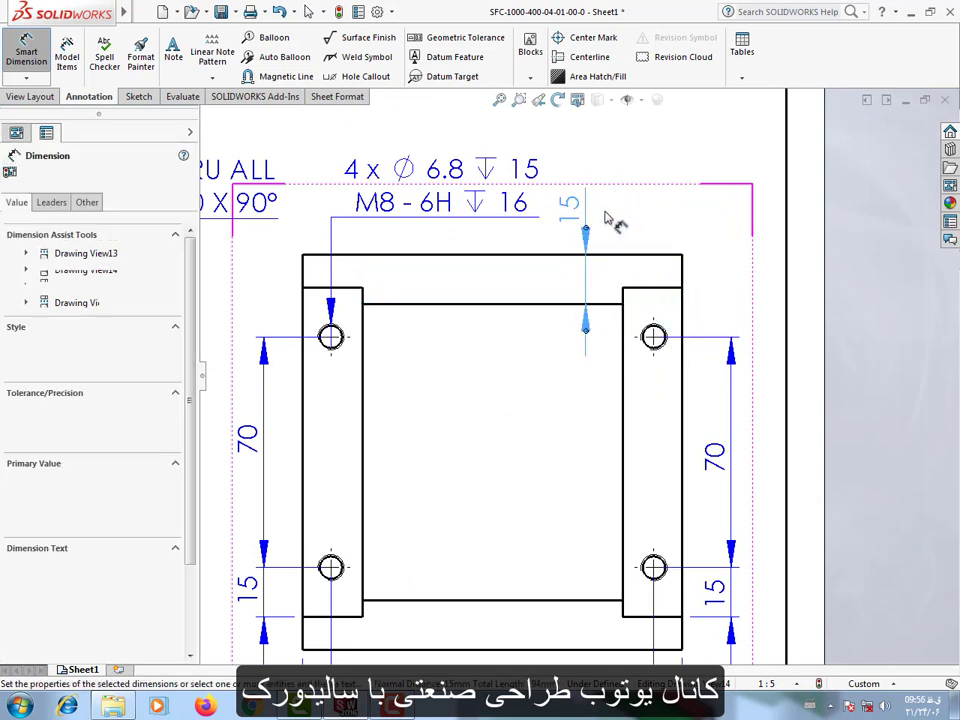
{"action": "left_click", "coordinate": [716, 224]}
Dimension the vertical offset between the upper crossbar's lower edge and the side plate's top edge in the right end view.
{"action": "scroll", "coordinate": [616, 318], "scroll_direction": "down", "scroll_amount": 2}
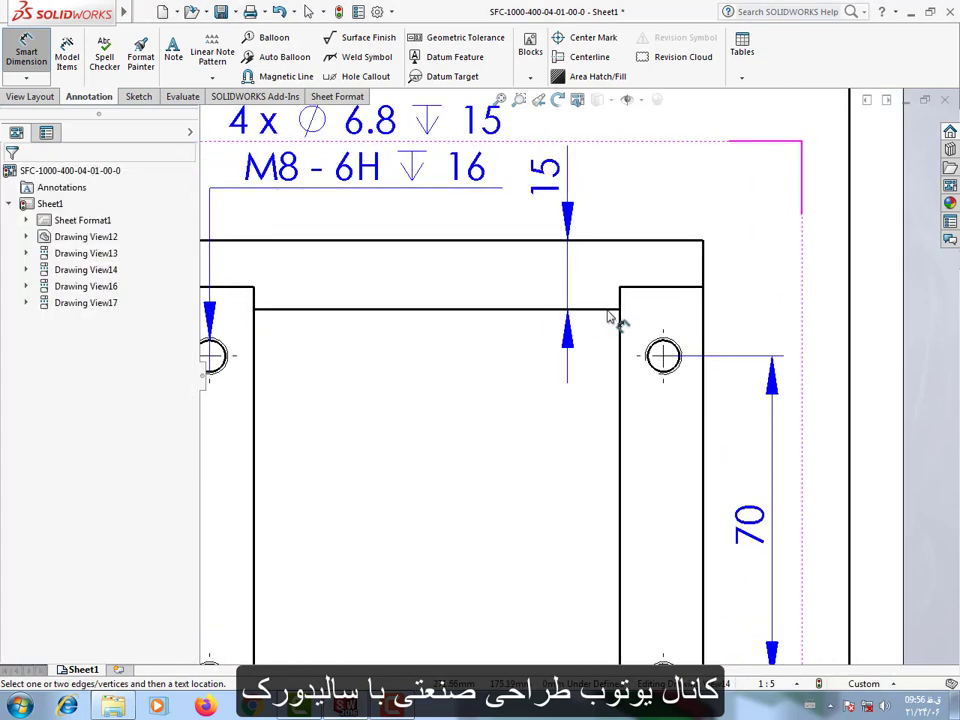
{"action": "left_click", "coordinate": [607, 310]}
{"action": "left_click", "coordinate": [652, 288]}
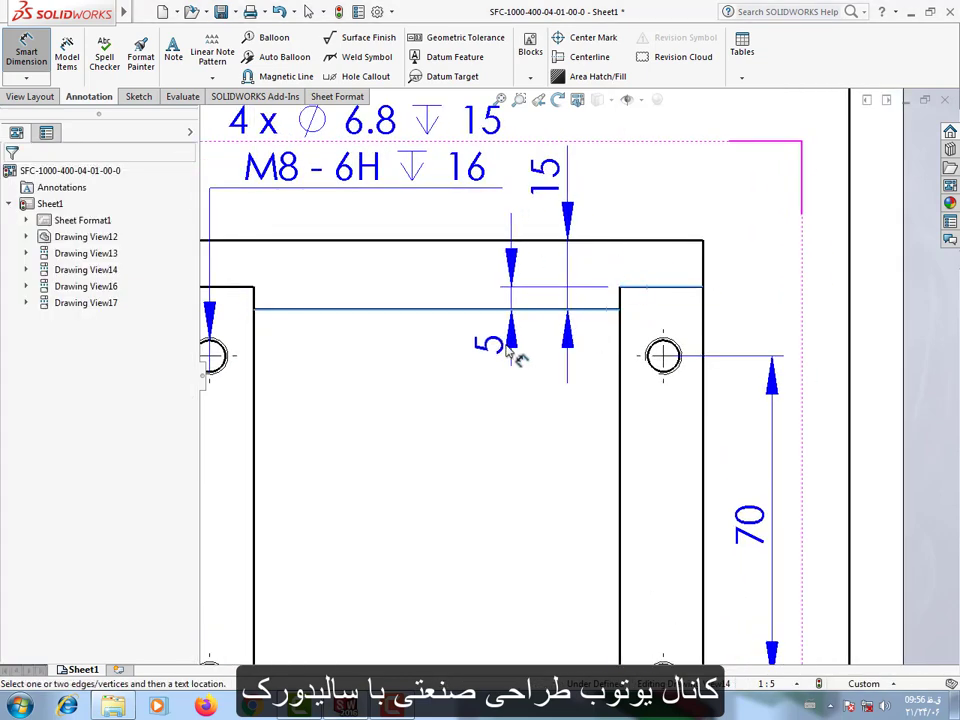
{"action": "left_click", "coordinate": [477, 350]}
{"action": "left_click", "coordinate": [493, 489]}
{"action": "scroll", "coordinate": [491, 484], "scroll_direction": "up", "scroll_amount": 3}
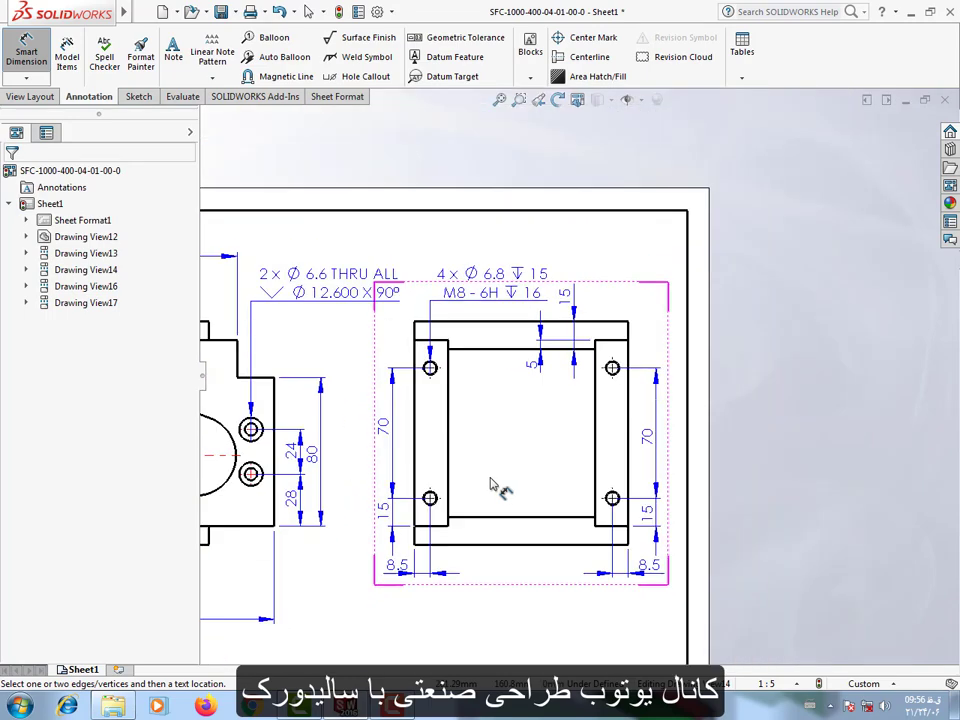
Save the completed lock frame drawing.
{"action": "scroll", "coordinate": [491, 484], "scroll_direction": "up", "scroll_amount": 5}
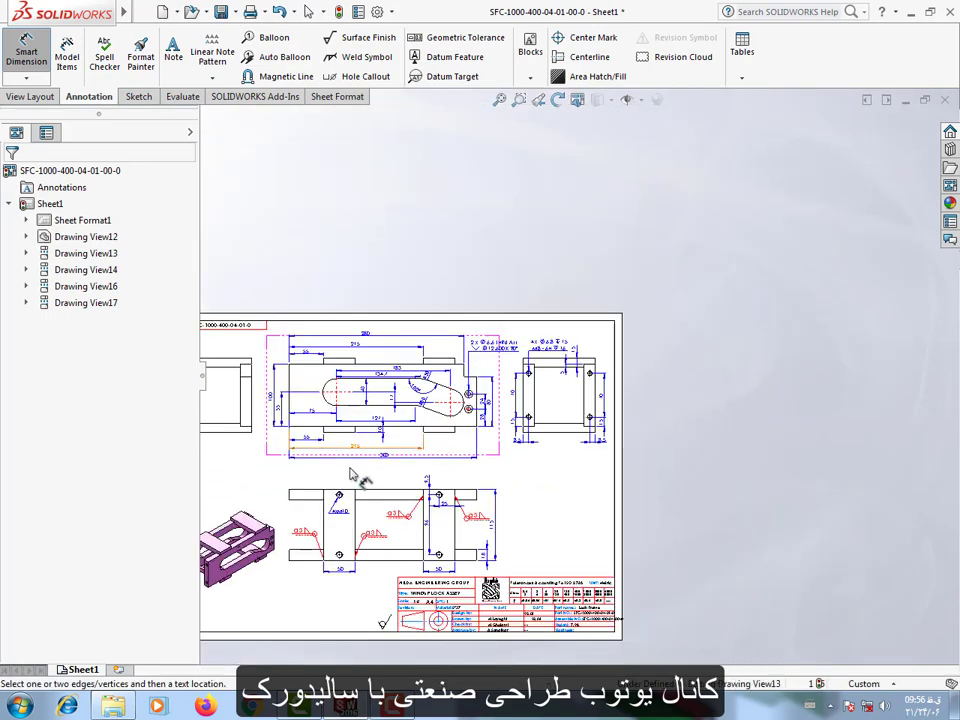
{"action": "scroll", "coordinate": [352, 474], "scroll_direction": "down", "scroll_amount": 3}
{"action": "scroll", "coordinate": [352, 474], "scroll_direction": "up", "scroll_amount": 2}
{"action": "scroll", "coordinate": [352, 474], "scroll_direction": "down", "scroll_amount": 2}
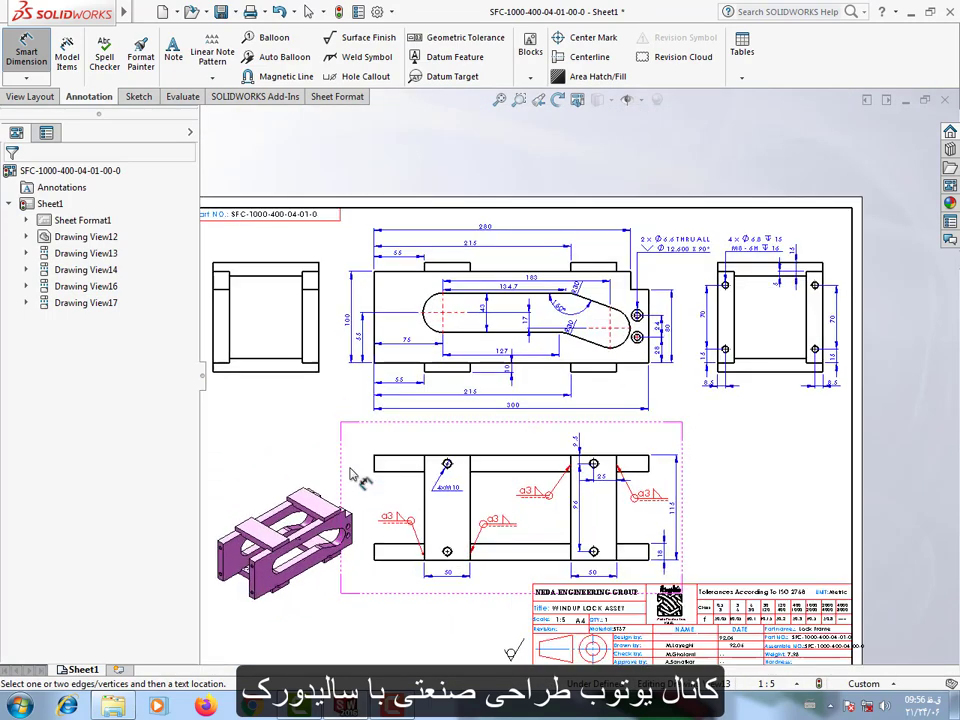
{"action": "scroll", "coordinate": [352, 474], "scroll_direction": "up", "scroll_amount": 2}
{"action": "scroll", "coordinate": [352, 474], "scroll_direction": "down", "scroll_amount": 1}
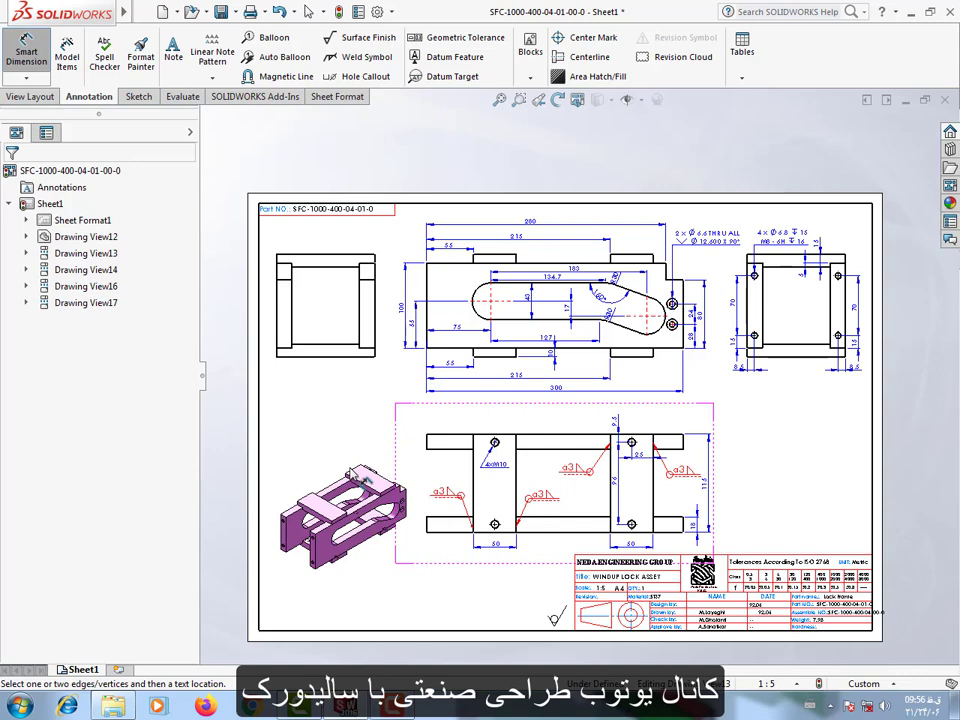
{"action": "left_click", "coordinate": [220, 14]}
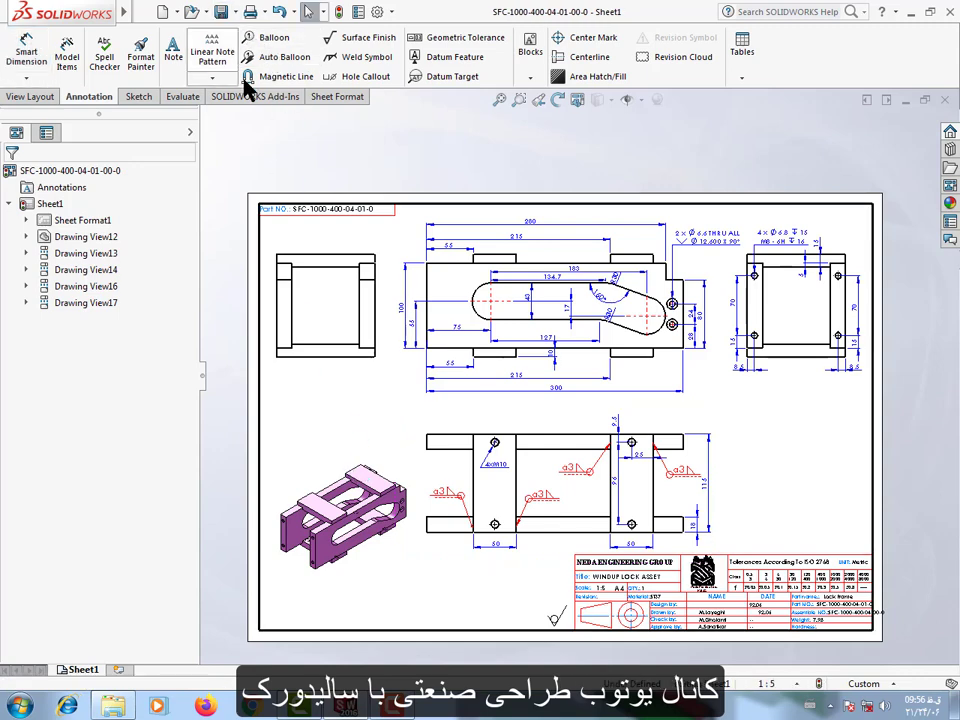